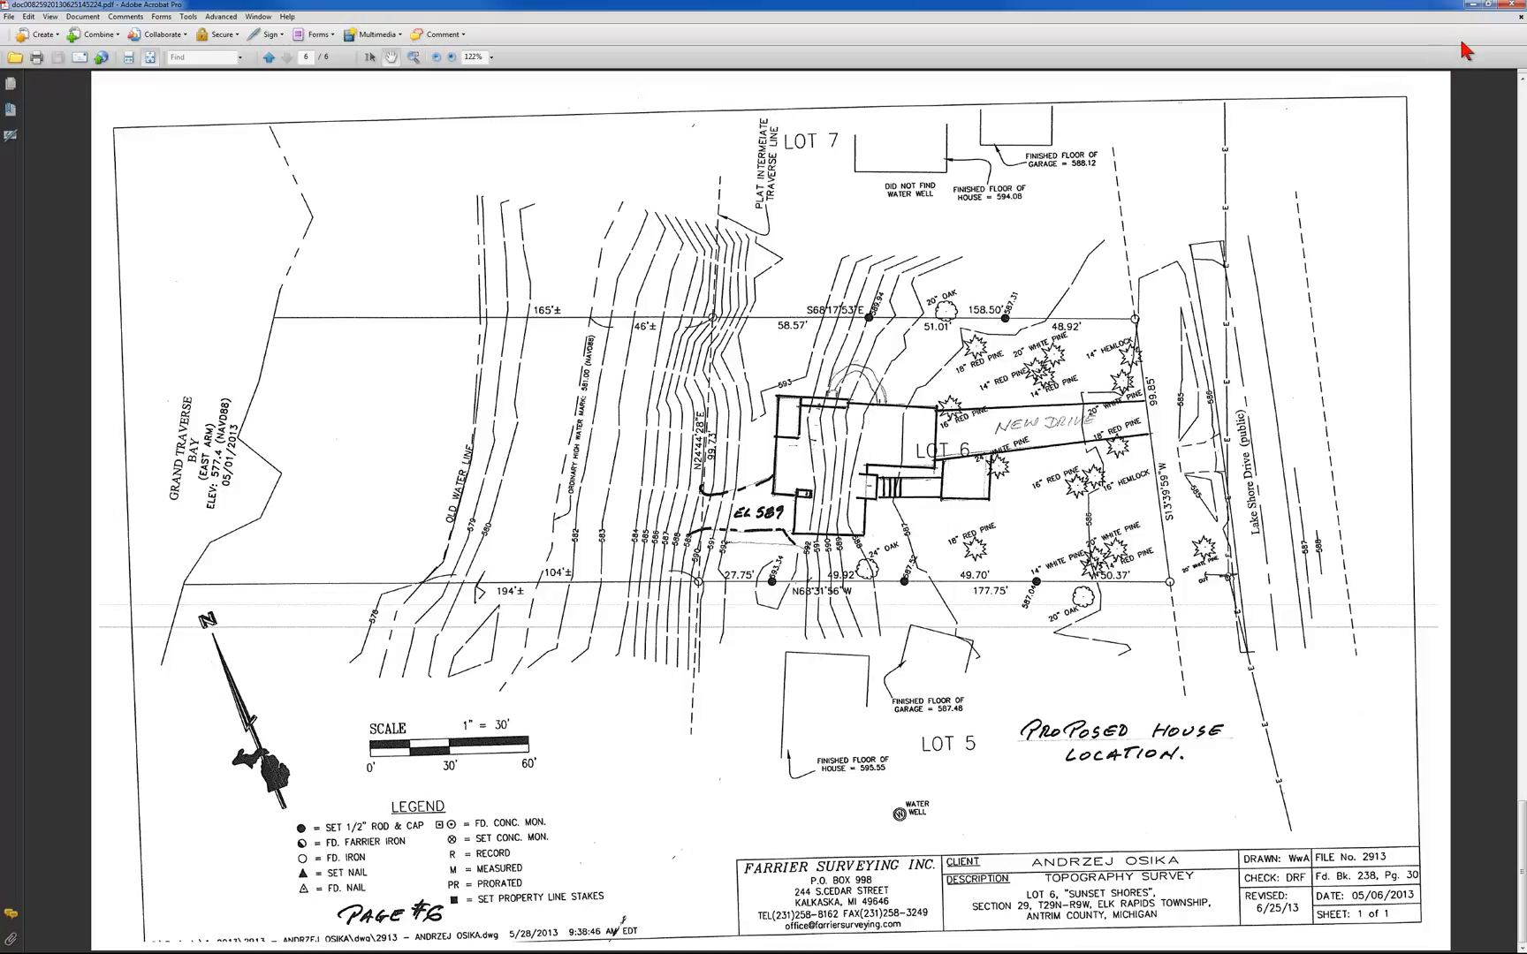
Switch to Chief Architect and set the dialog number style to Decimal Feet and the angle style to Quadrant Bearing
{"action": "left_click", "coordinate": [1473, 4]}
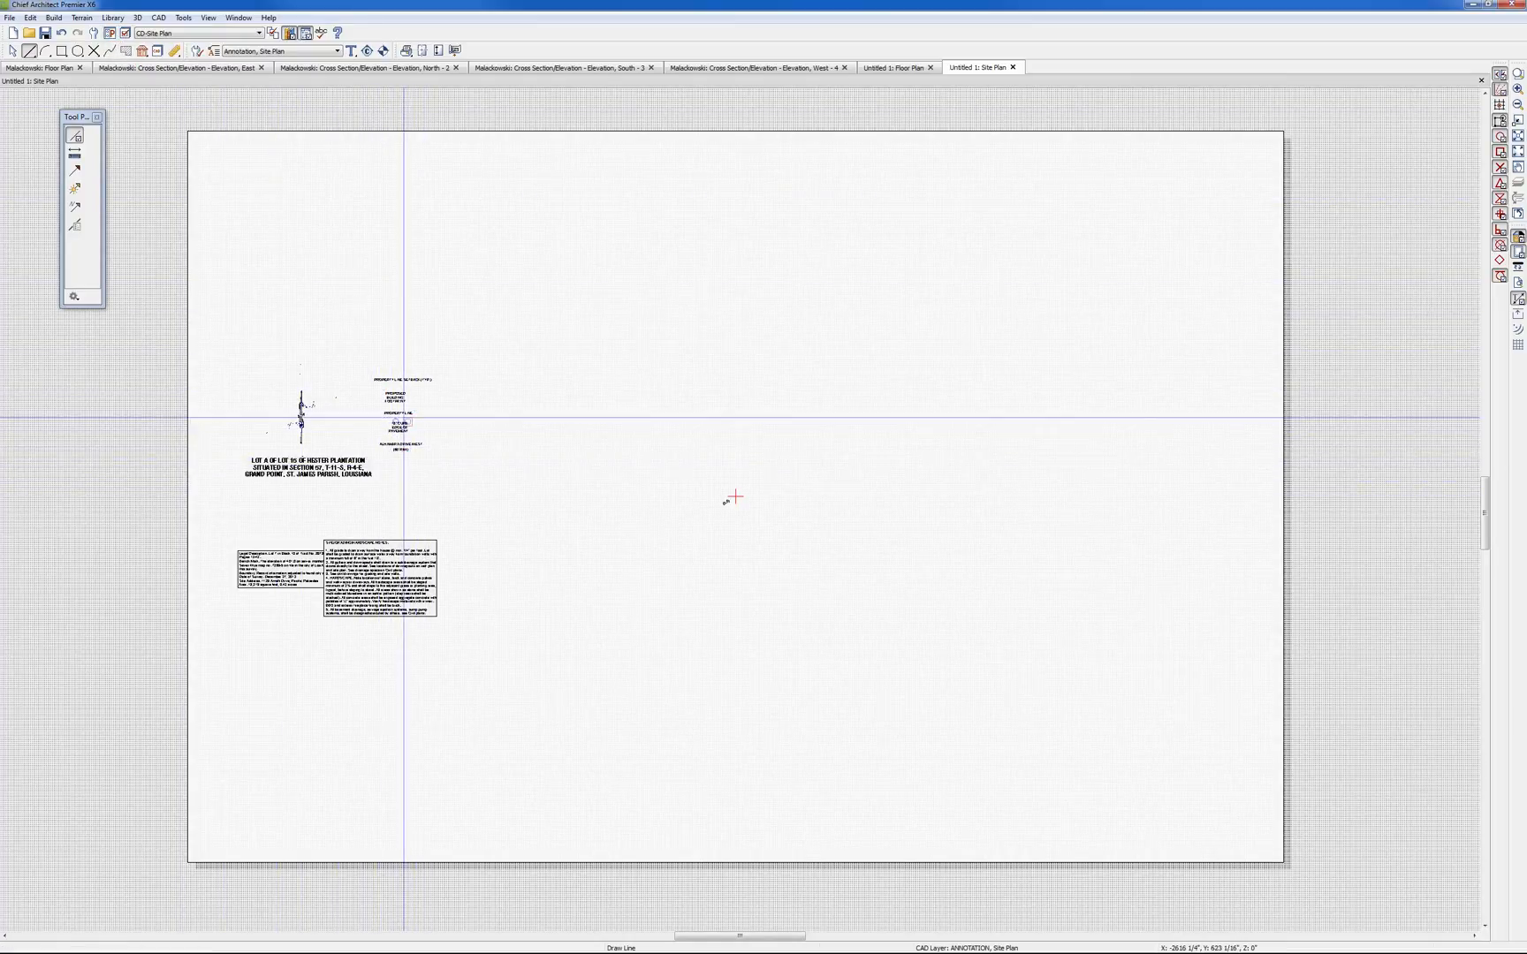
{"action": "left_click", "coordinate": [397, 412]}
{"action": "left_click", "coordinate": [587, 113]}
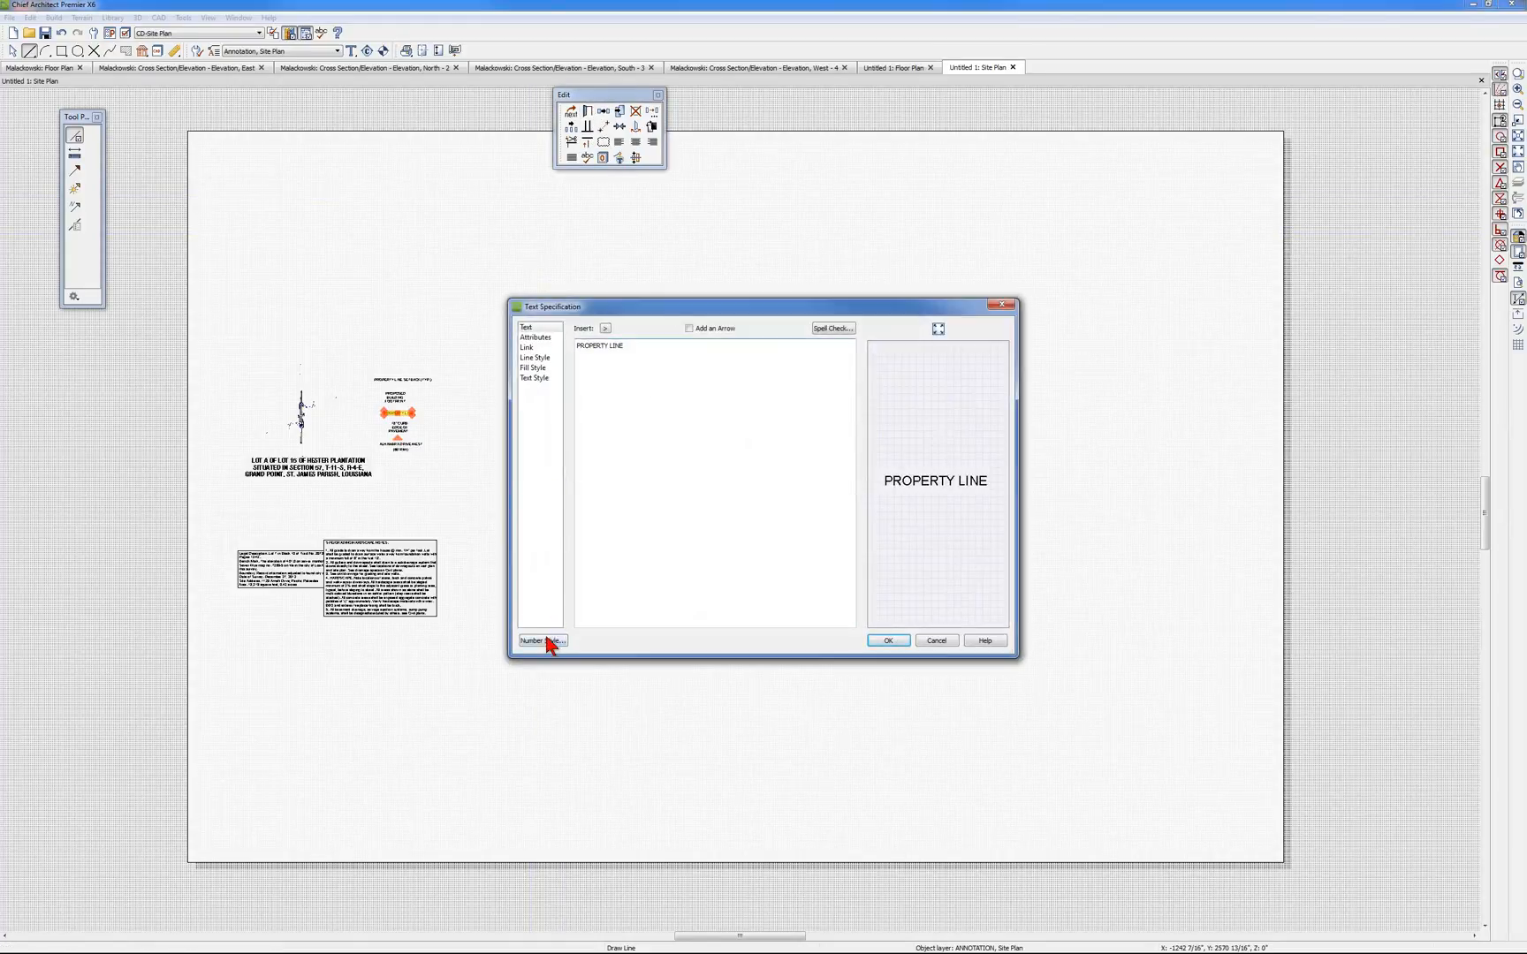
{"action": "left_click", "coordinate": [545, 640]}
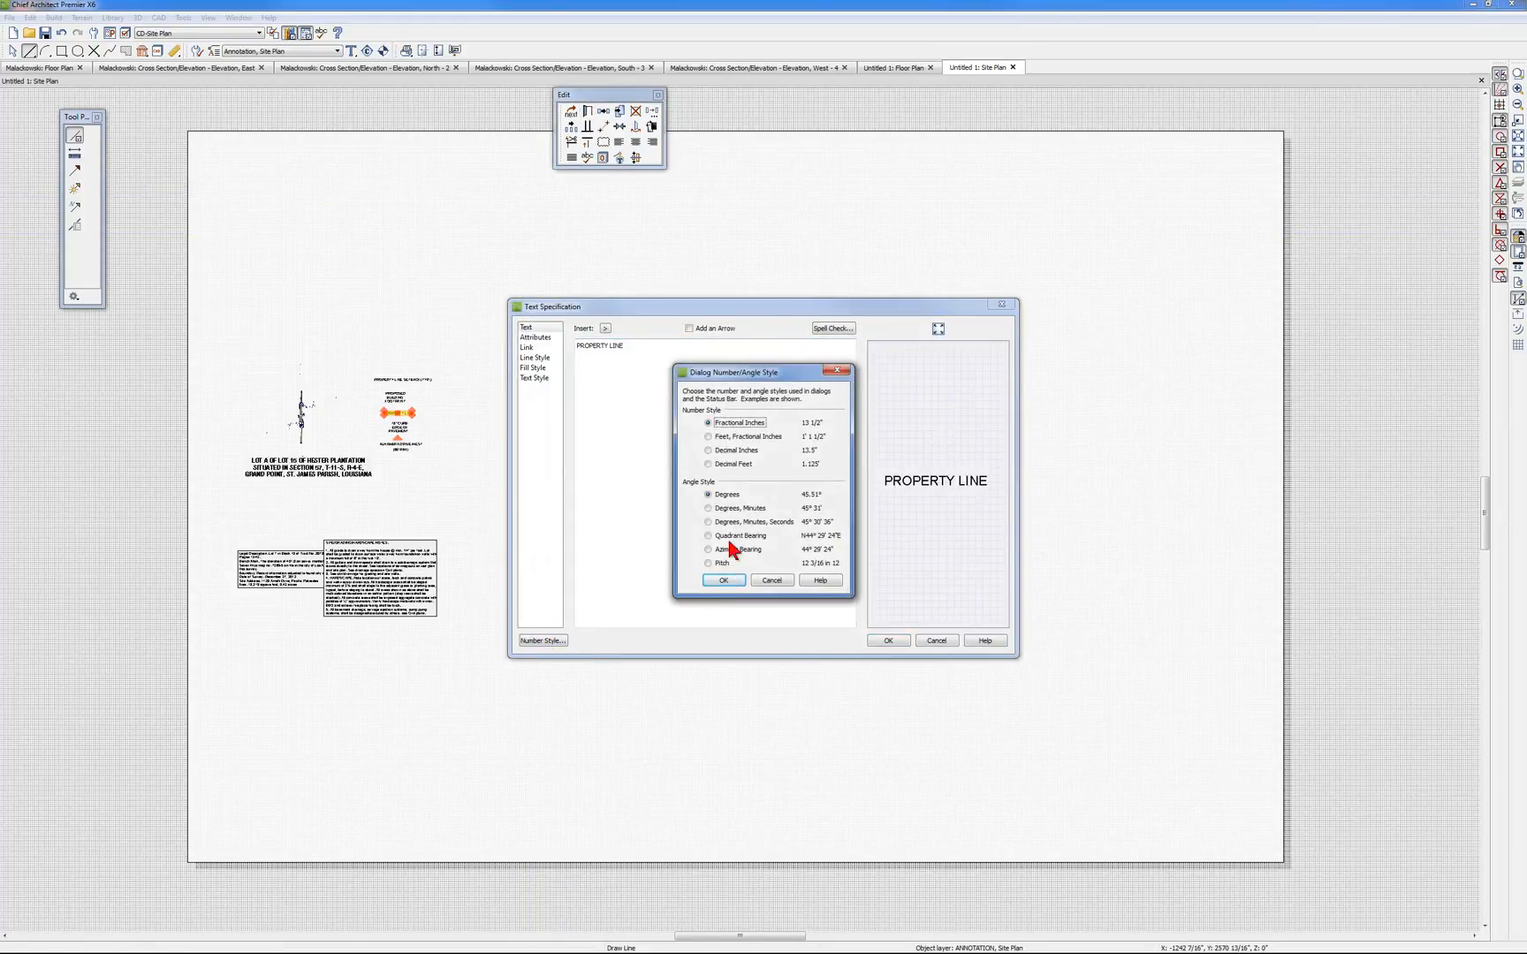
{"action": "left_click", "coordinate": [709, 464]}
{"action": "left_click", "coordinate": [708, 535]}
{"action": "left_click", "coordinate": [725, 583]}
{"action": "left_click", "coordinate": [887, 641]}
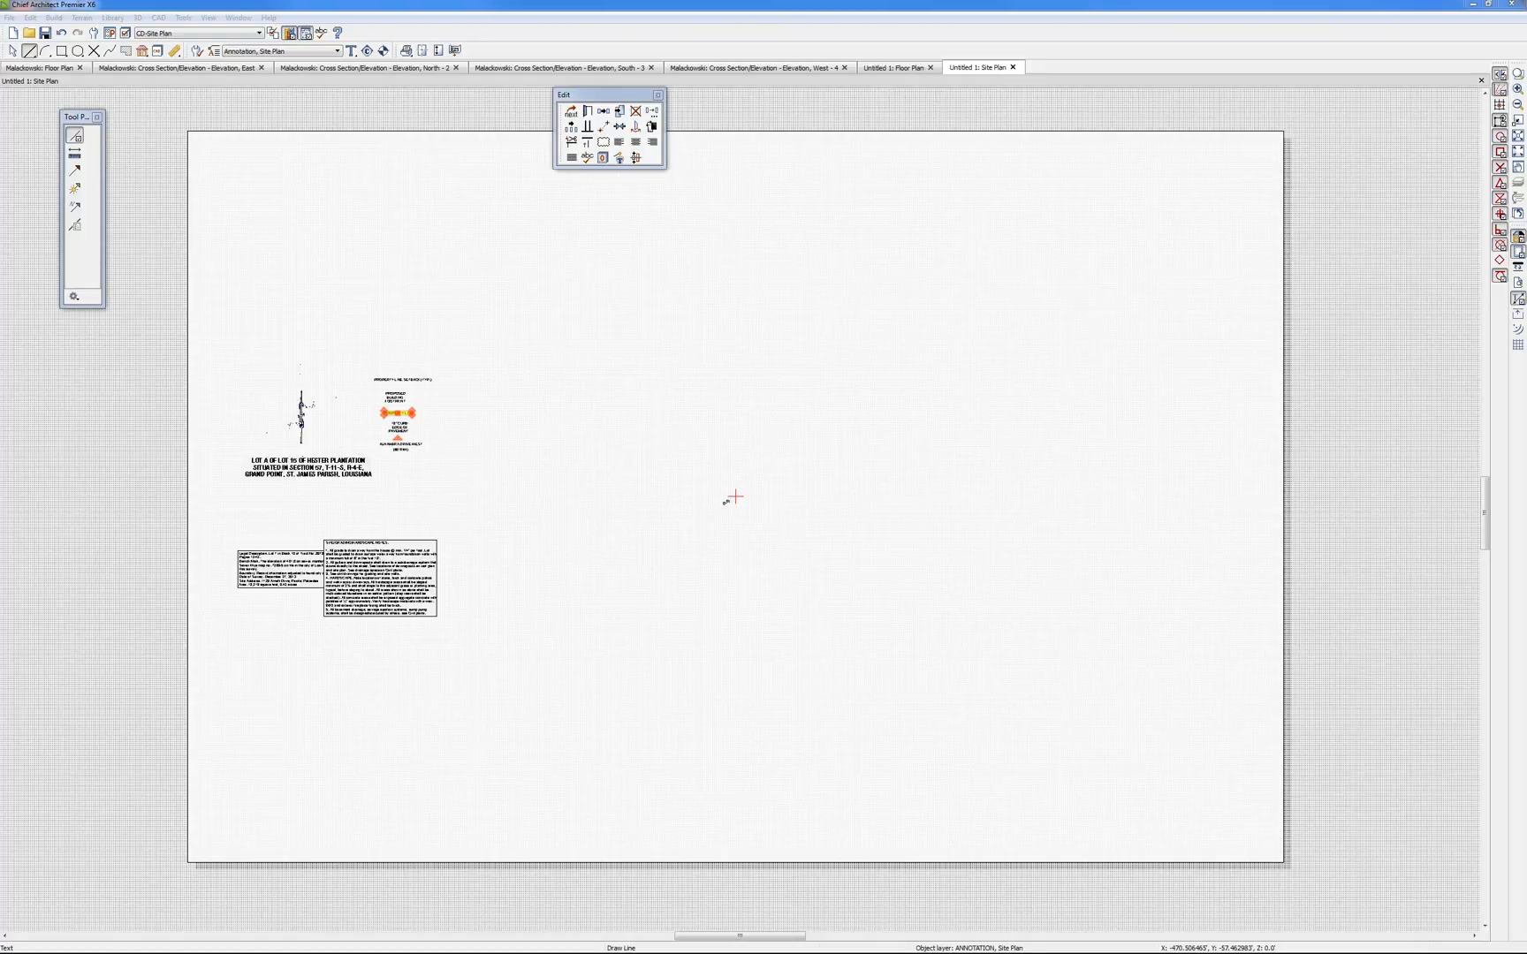
Import only page 6 of doc00825920130625145224.pdf, the proposed house location survey, into the site plan
{"action": "left_click_drag", "start_coordinate": [1, 619], "coordinate": [740, 564]}
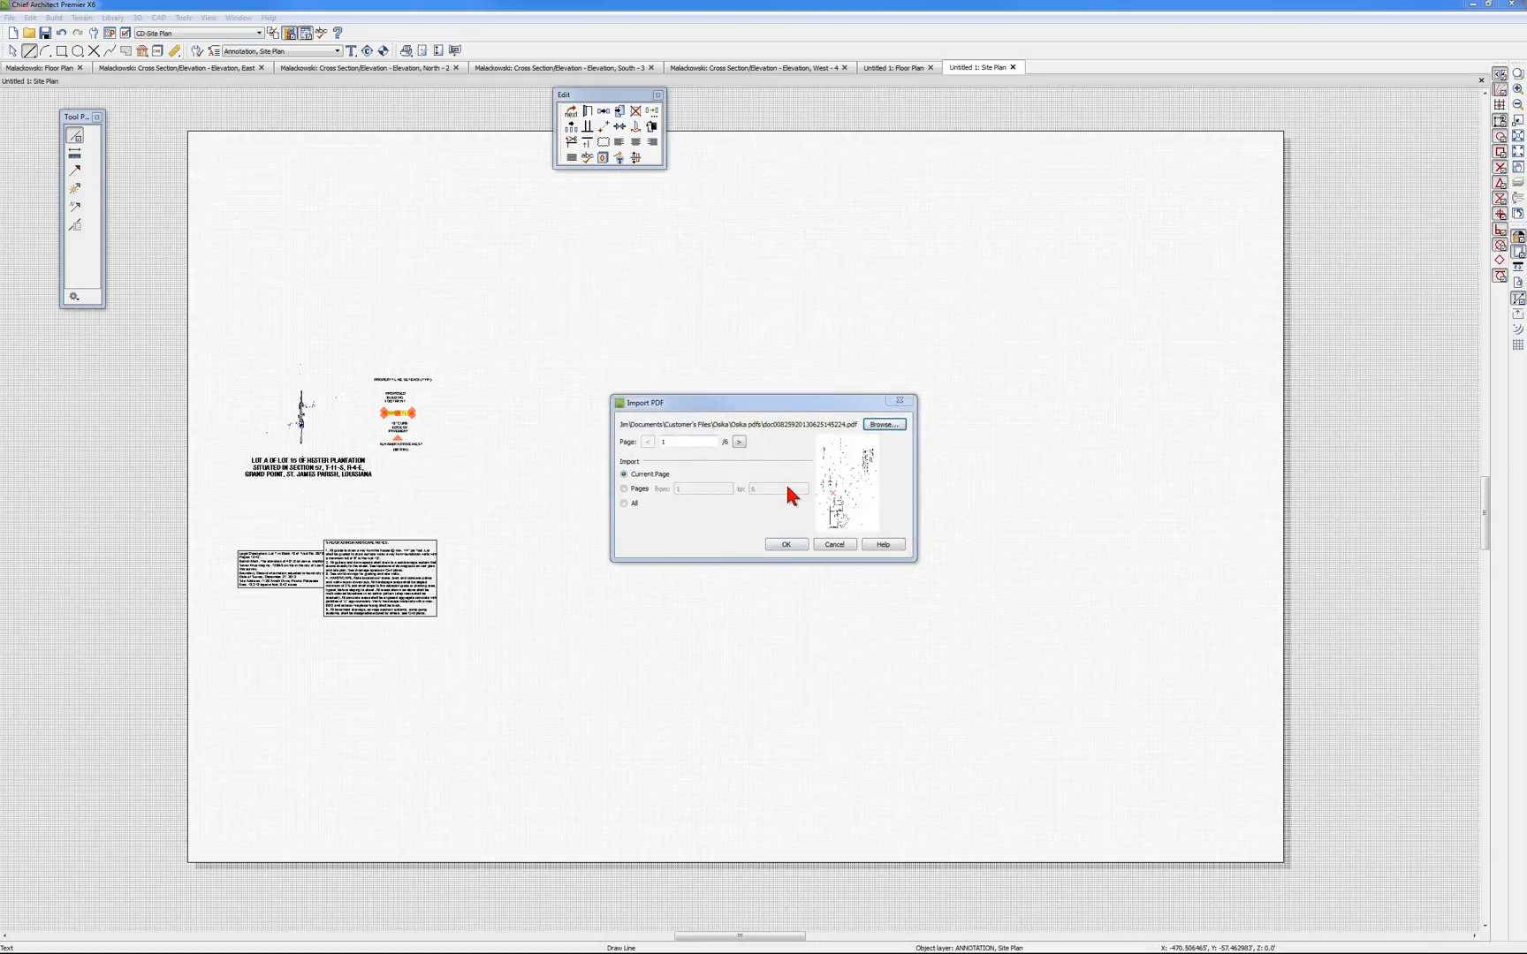
{"action": "left_click", "coordinate": [739, 442]}
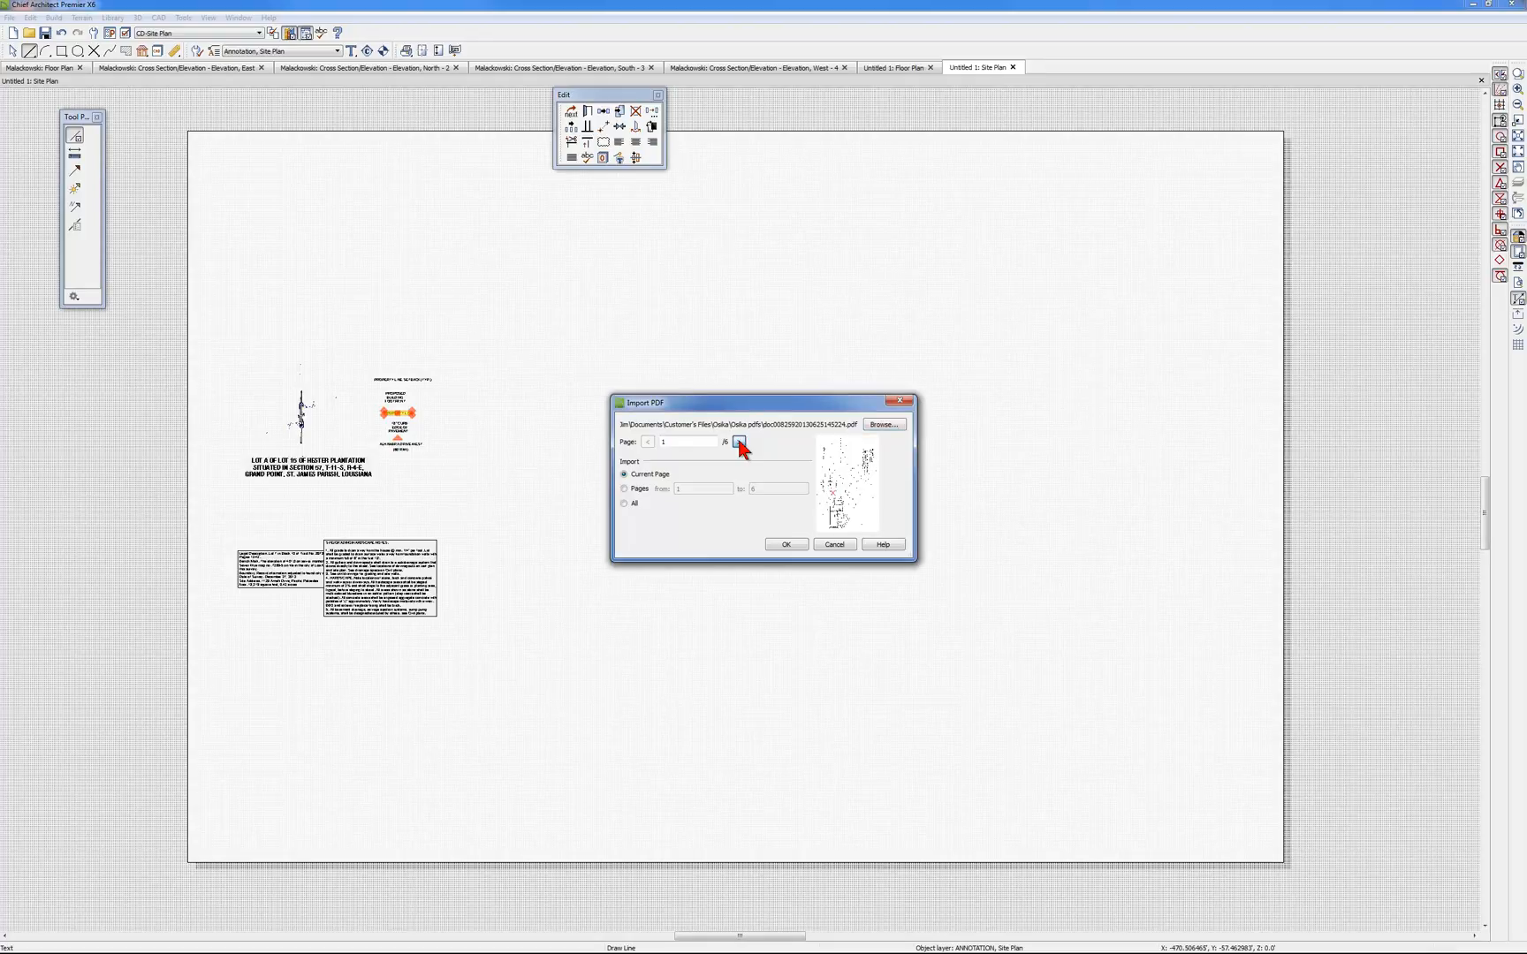
{"action": "left_click", "coordinate": [740, 442]}
{"action": "left_click", "coordinate": [740, 442]}
{"action": "left_click", "coordinate": [739, 442]}
{"action": "left_click", "coordinate": [739, 442]}
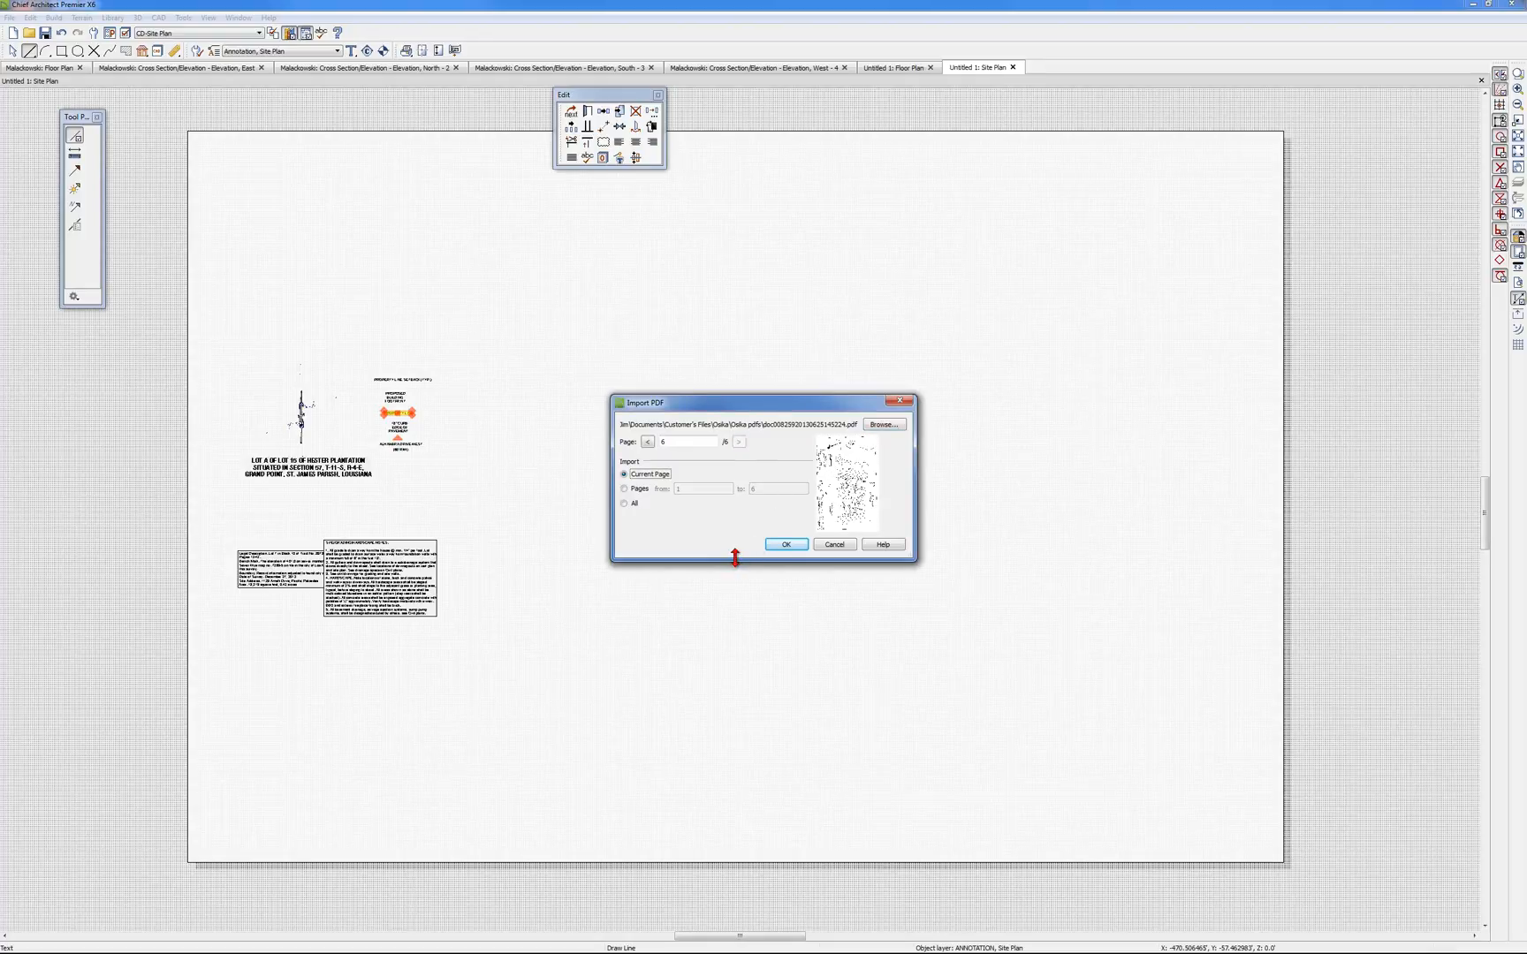
{"action": "left_click_drag", "start_coordinate": [916, 561], "coordinate": [1149, 720]}
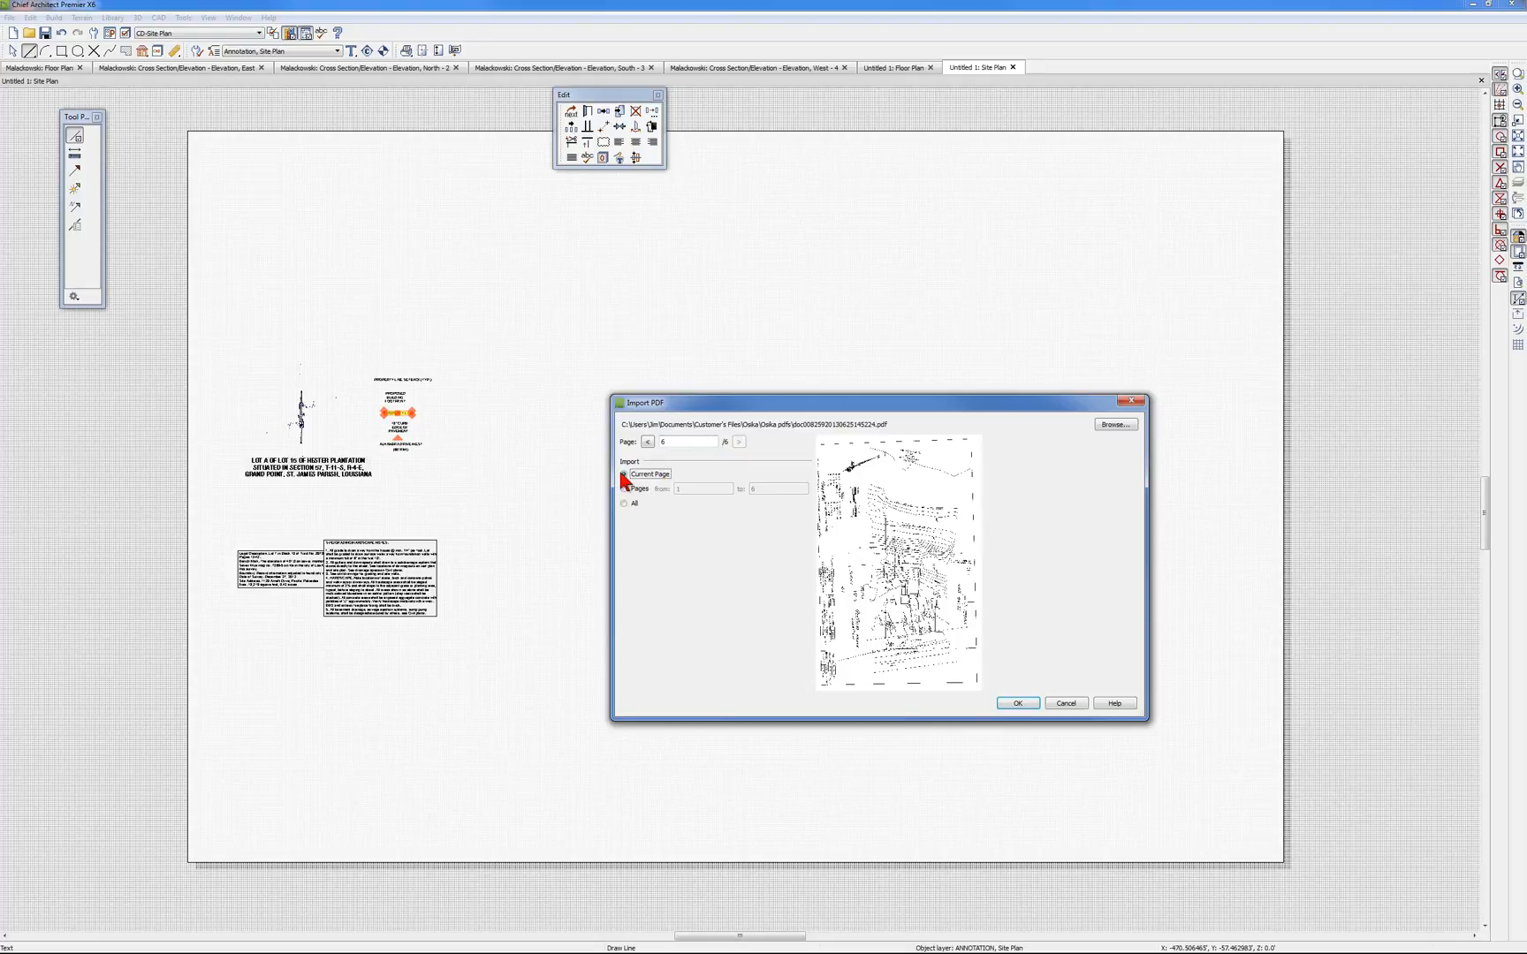
{"action": "left_click", "coordinate": [1018, 704]}
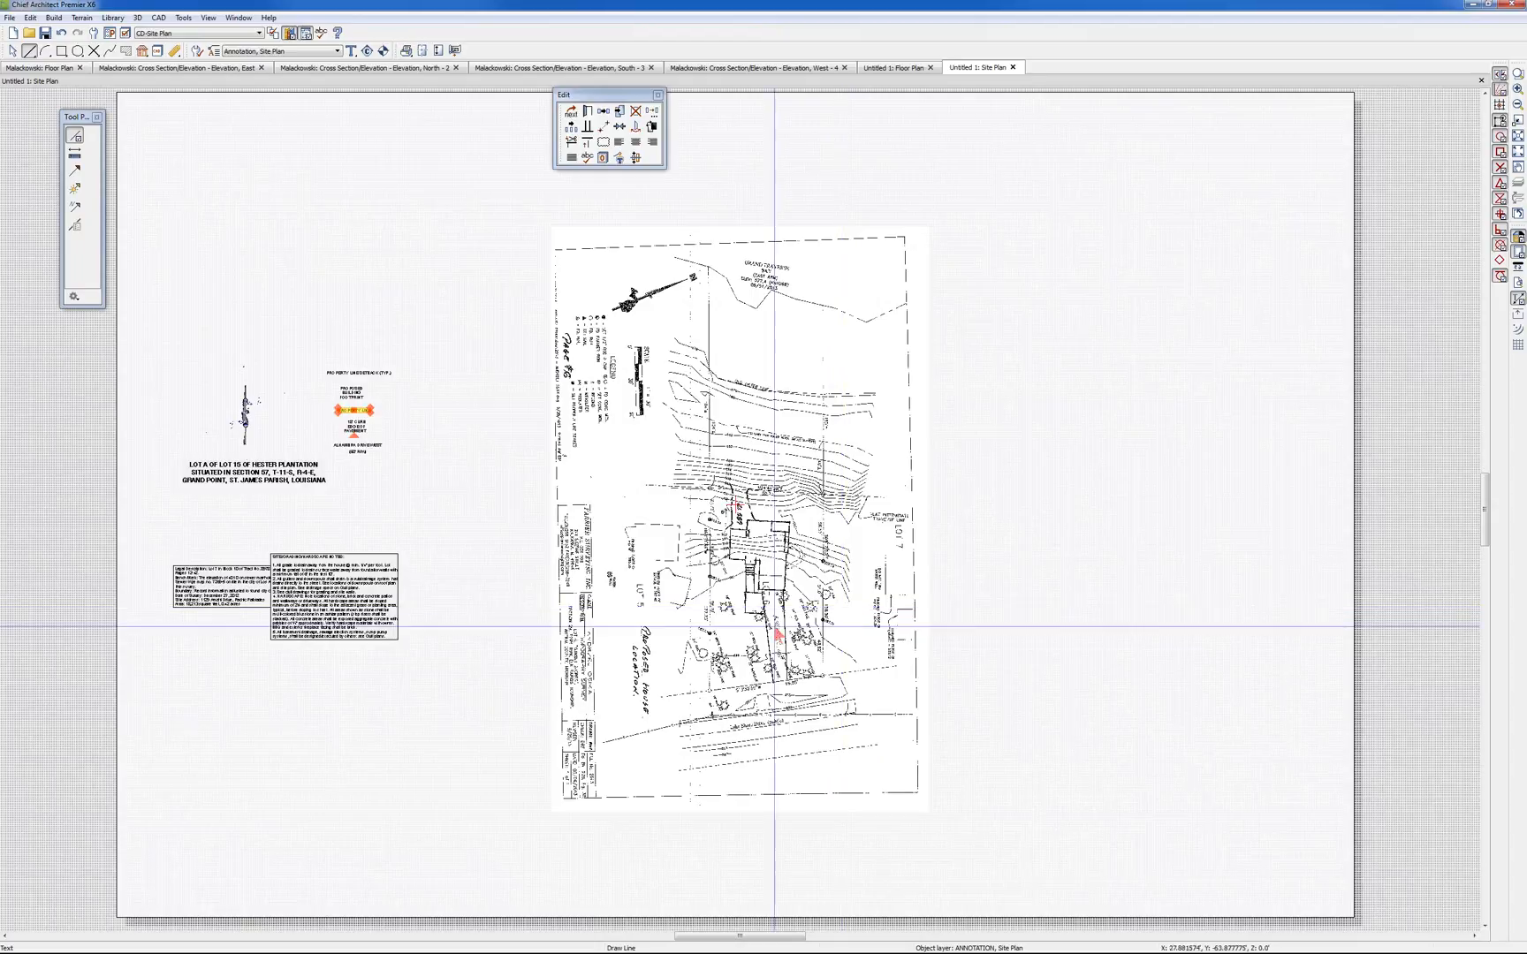
Put the imported PDF survey on DEFAULT CAD LAYER and rotate it 90° counter-clockwise to landscape orientation
{"action": "left_click", "coordinate": [738, 568]}
{"action": "left_click", "coordinate": [586, 128]}
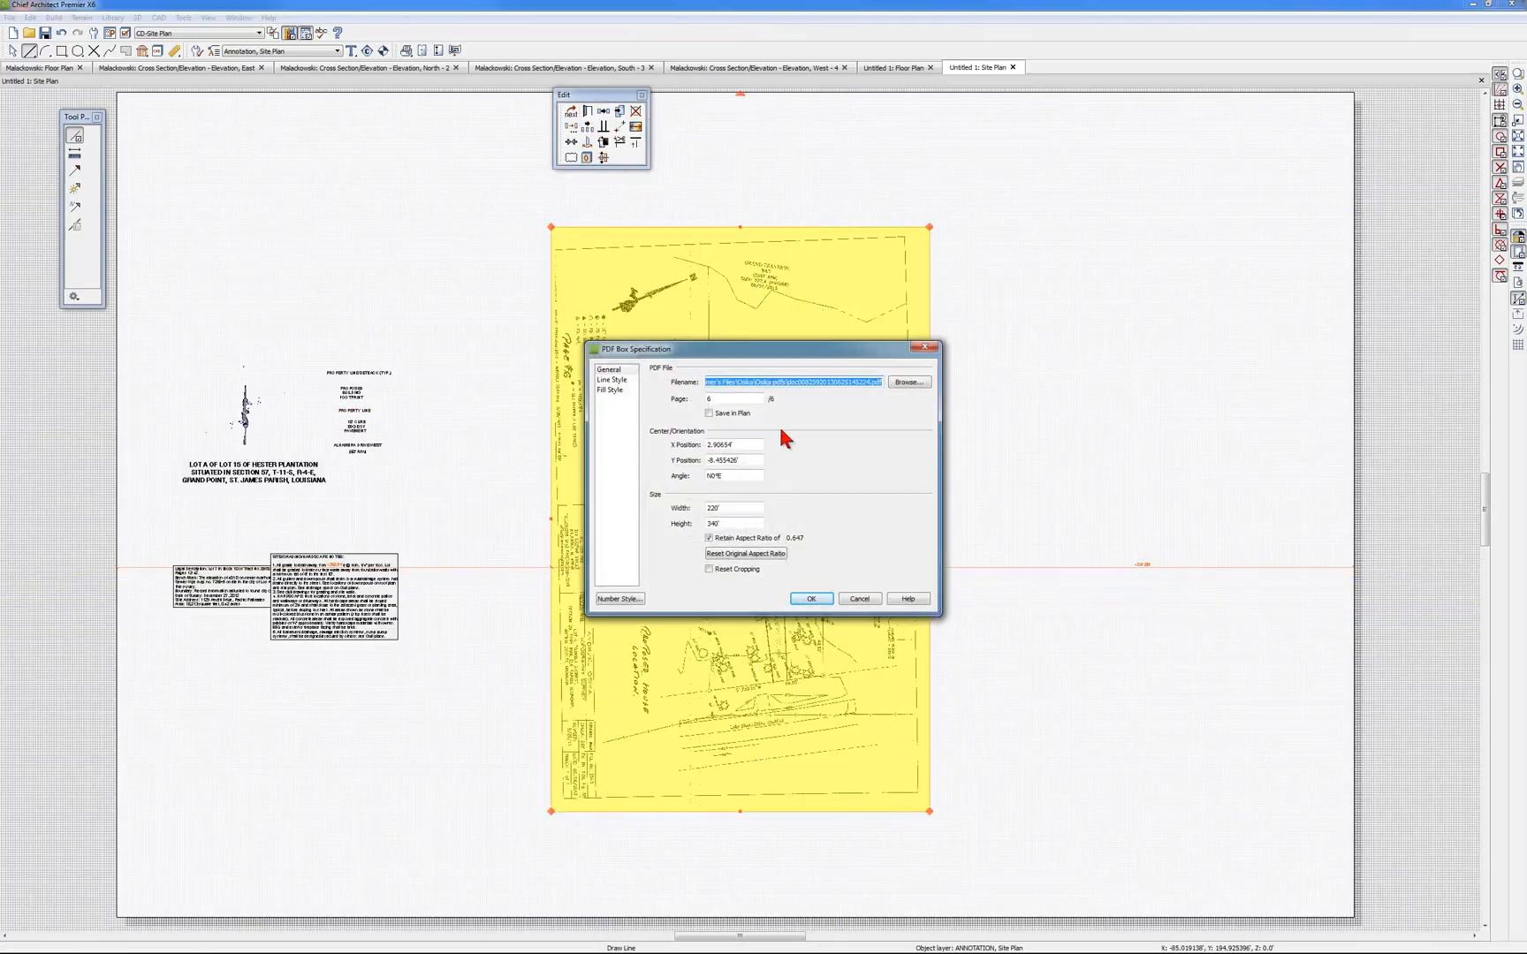
{"action": "left_click", "coordinate": [611, 381]}
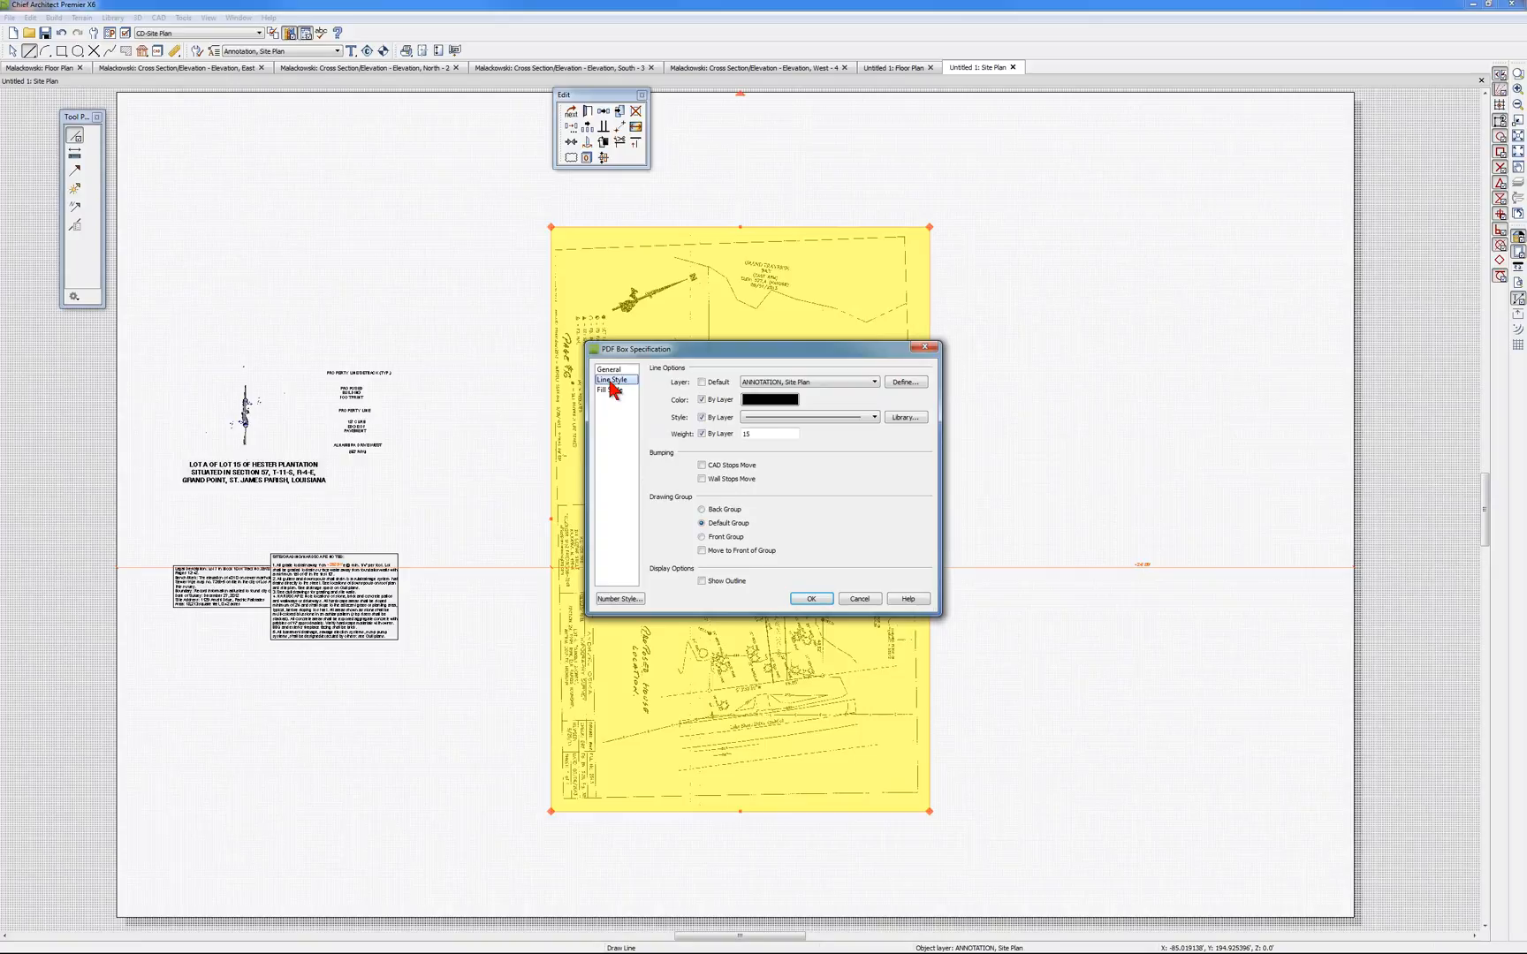
{"action": "left_click", "coordinate": [790, 383]}
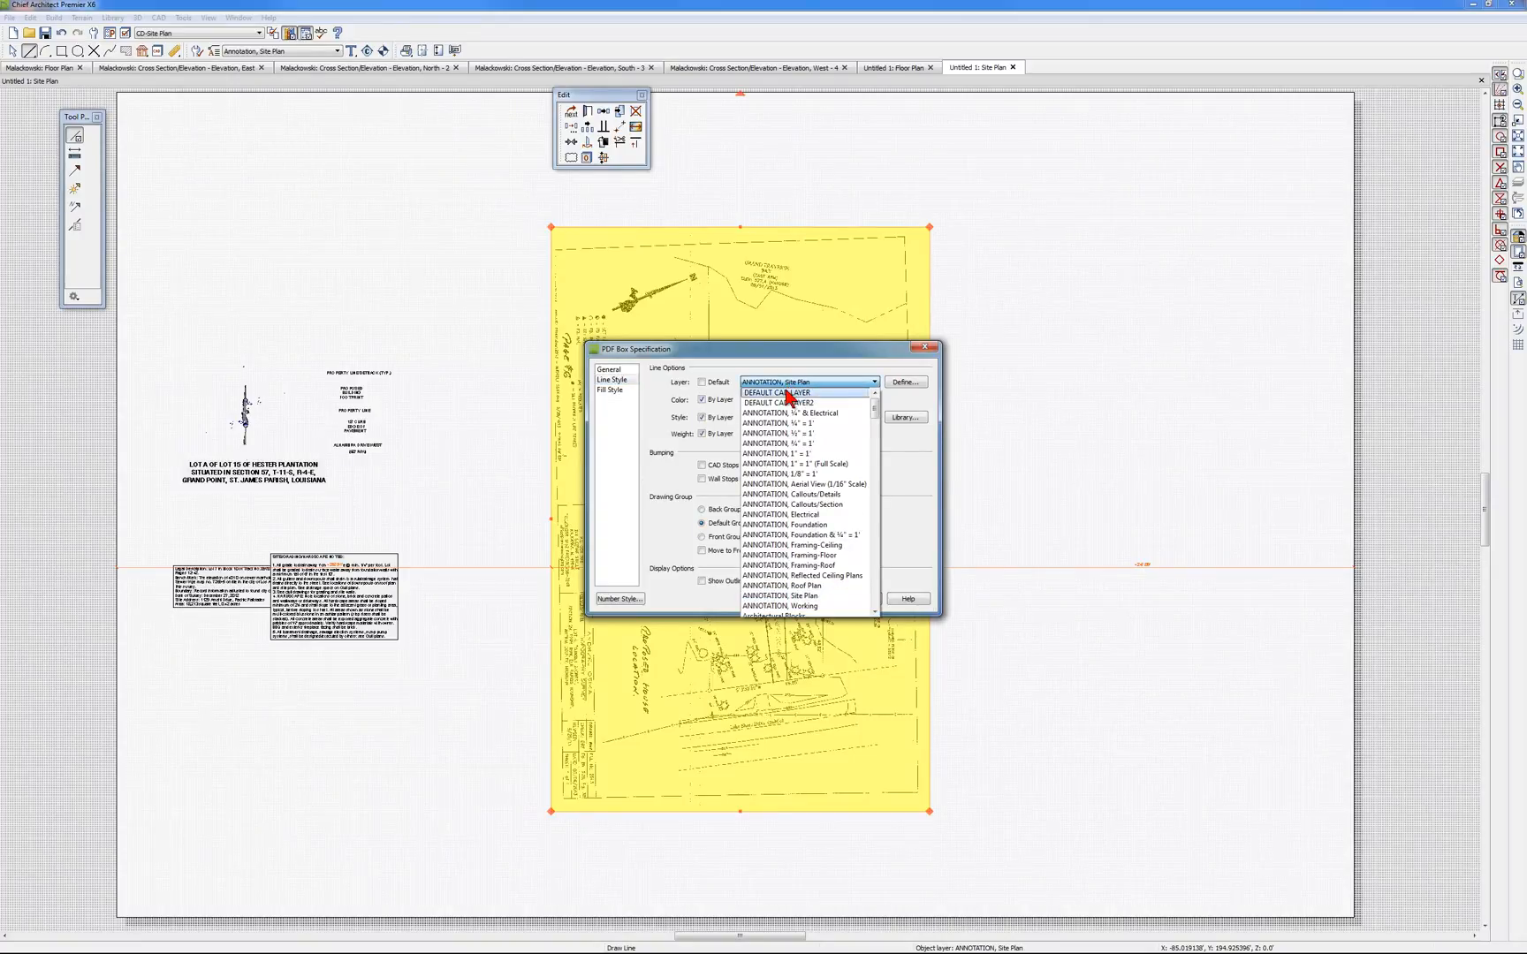
{"action": "left_click", "coordinate": [787, 393]}
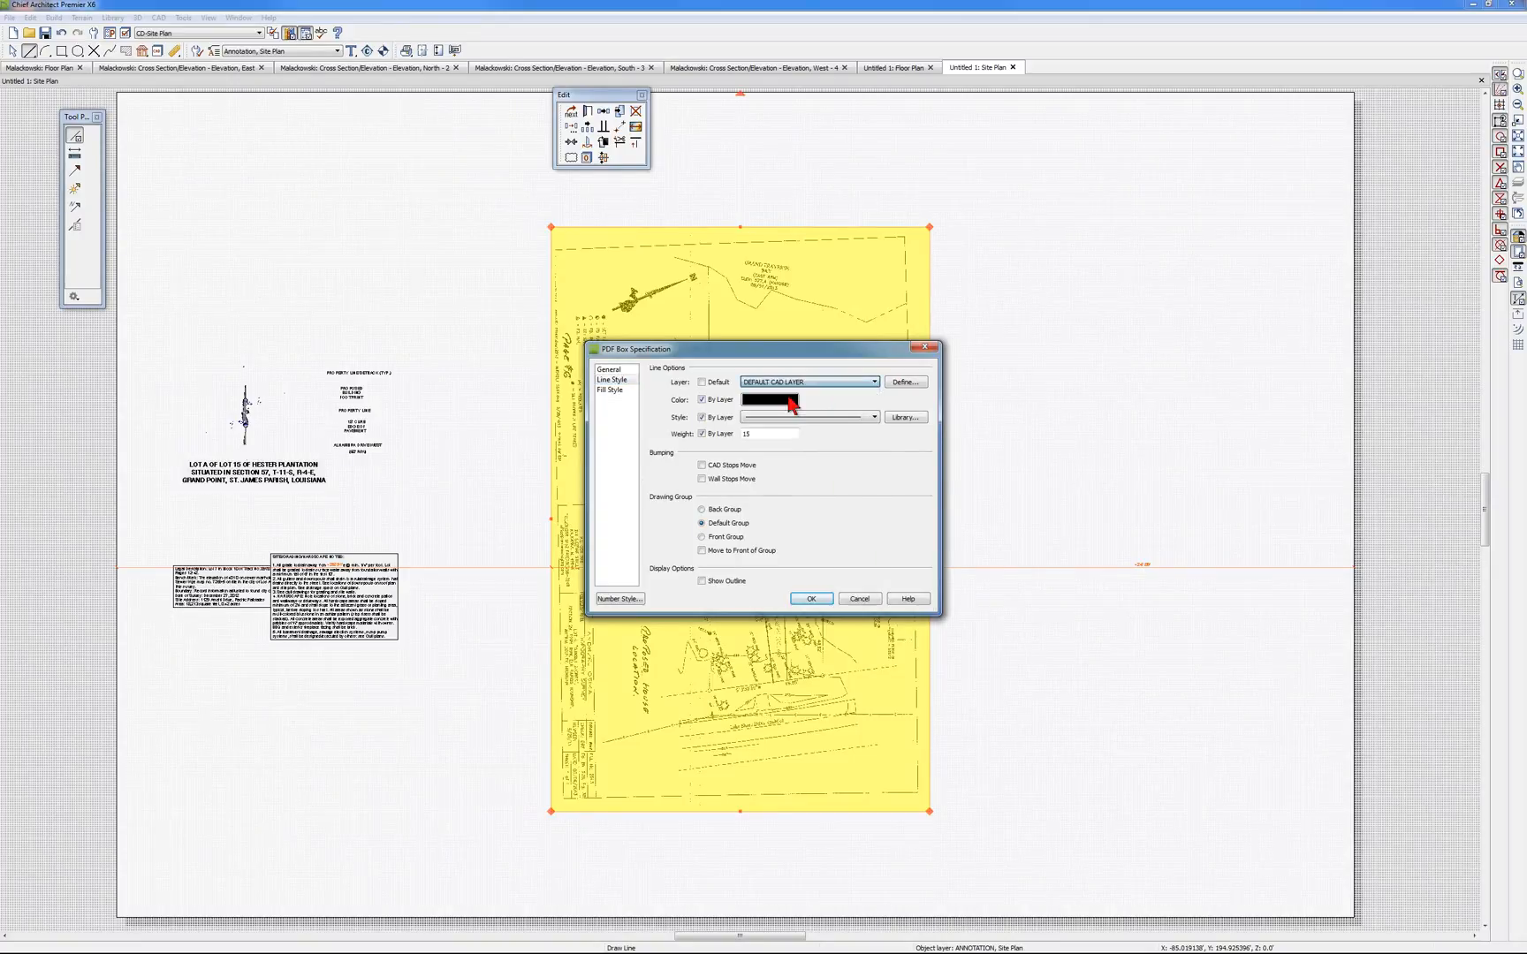
{"action": "left_click", "coordinate": [808, 601]}
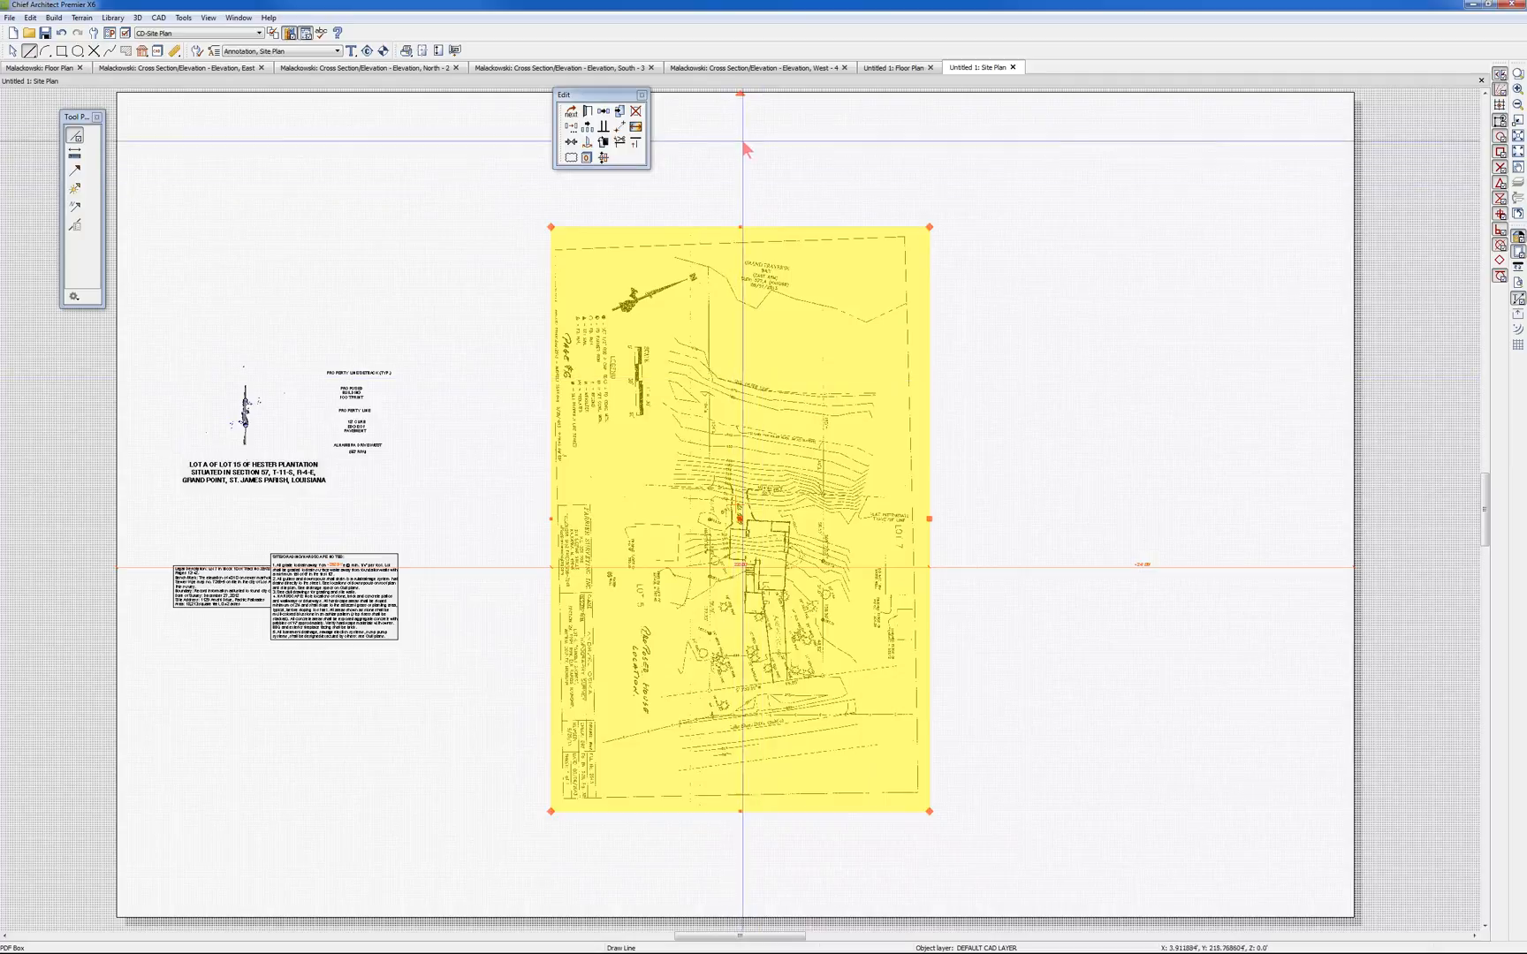
{"action": "left_click_drag", "start_coordinate": [740, 95], "coordinate": [574, 492]}
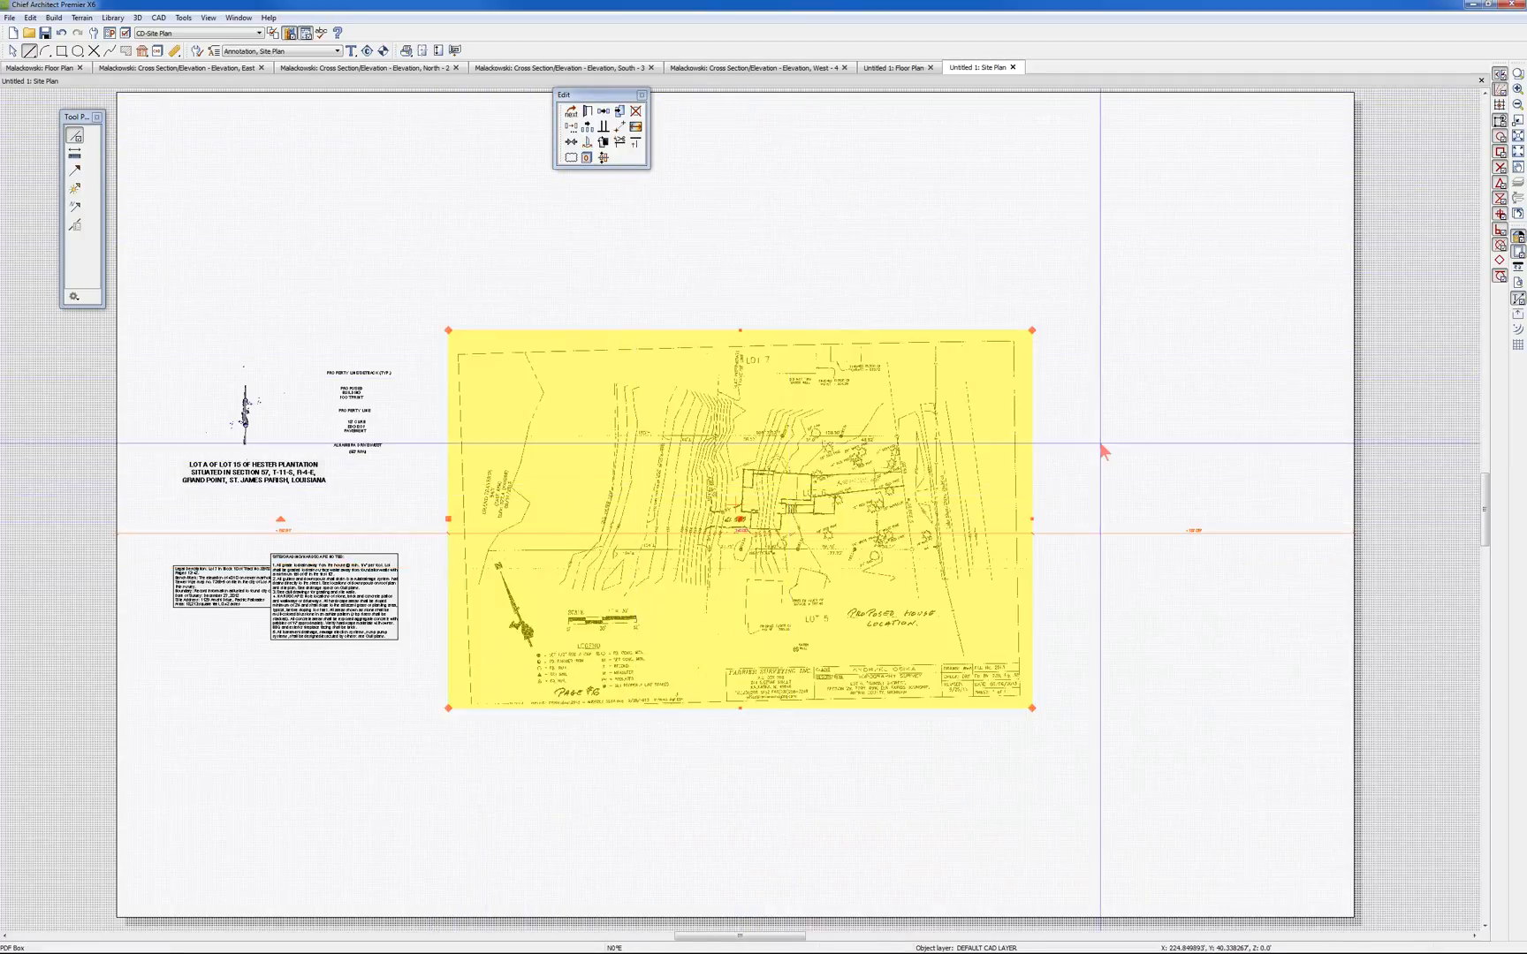
{"action": "left_click", "coordinate": [1183, 423]}
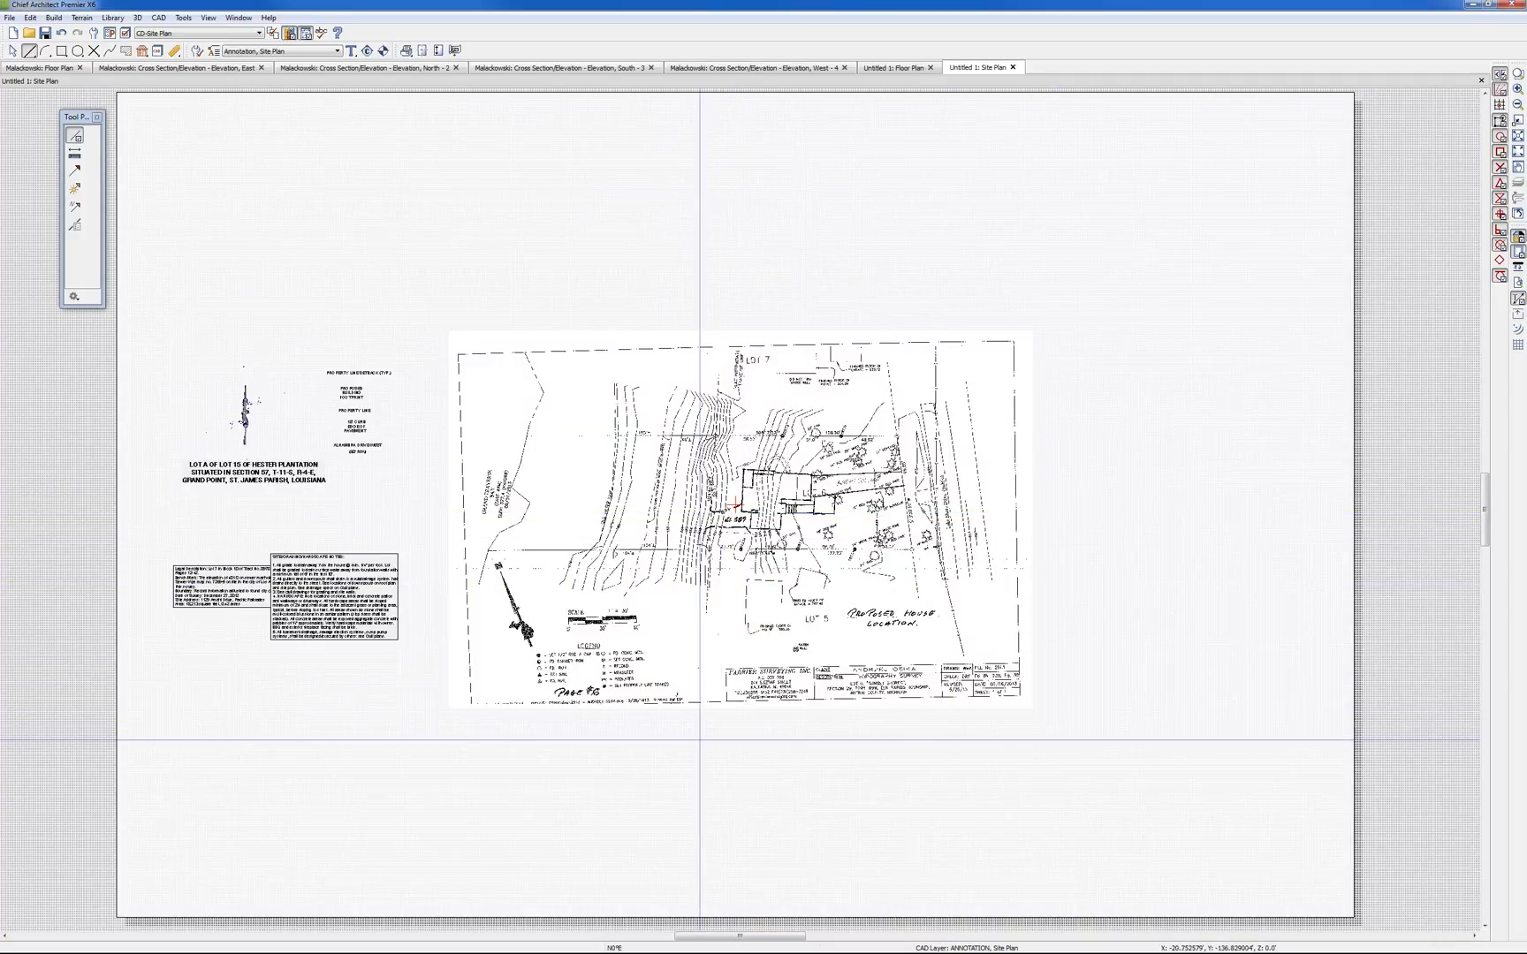
Turn off object snaps and trace a horizontal line about 118' long over Lot 6's 177.75' property line, between its end irons
{"action": "scroll", "coordinate": [729, 612], "scroll_direction": "up", "scroll_amount": 1}
{"action": "scroll", "coordinate": [729, 612], "scroll_direction": "up", "scroll_amount": 2}
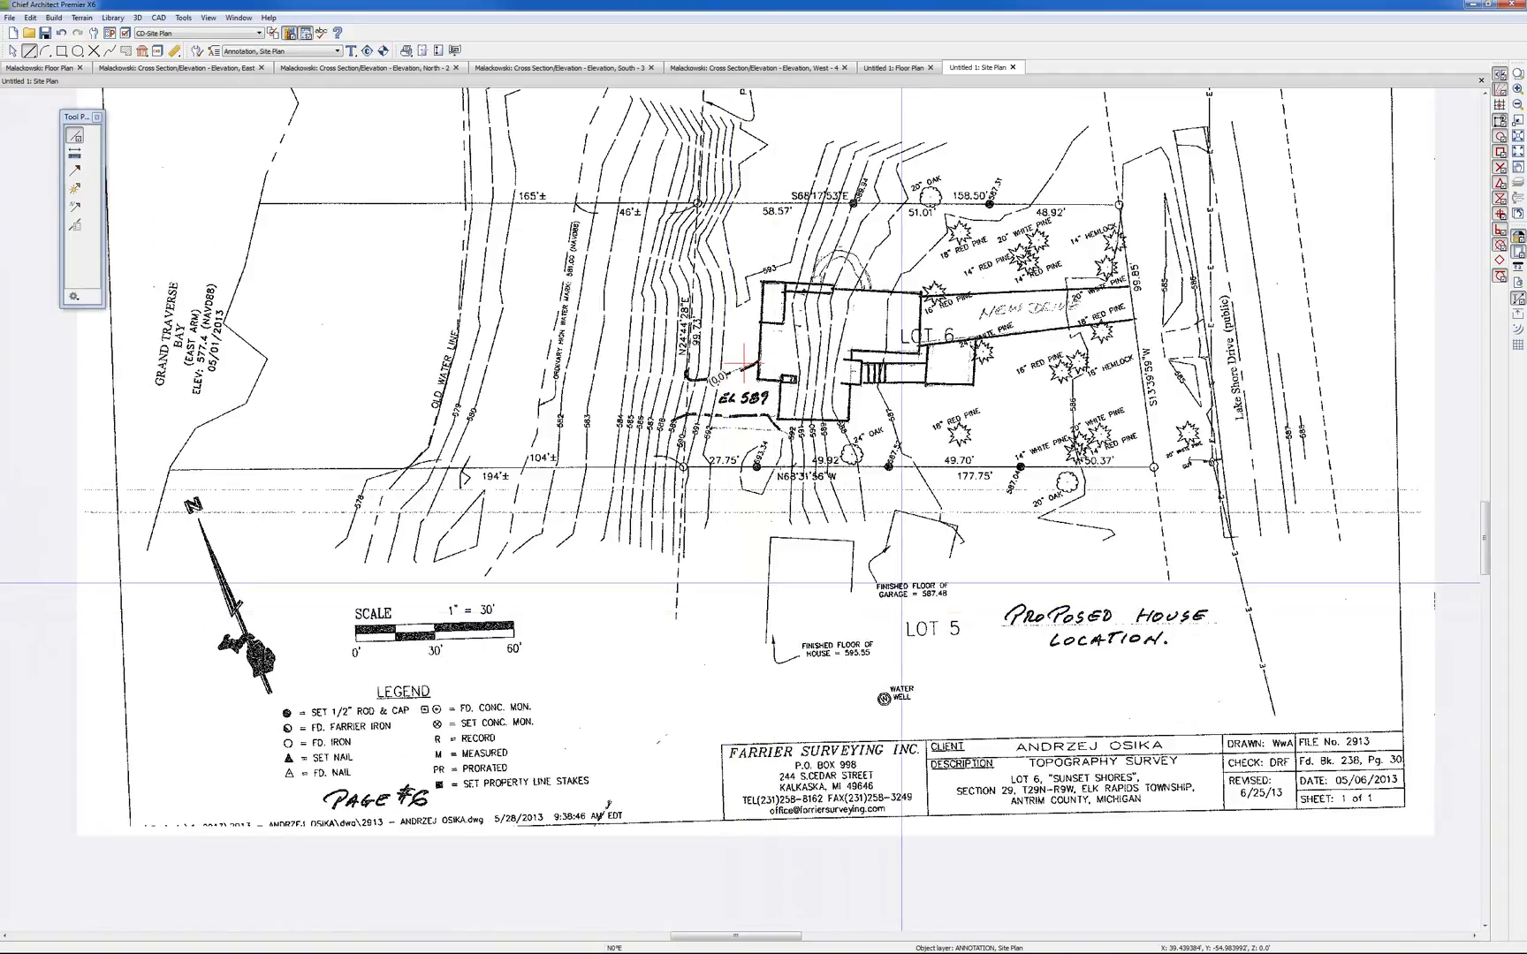
{"action": "scroll", "coordinate": [901, 583], "scroll_direction": "up", "scroll_amount": 1}
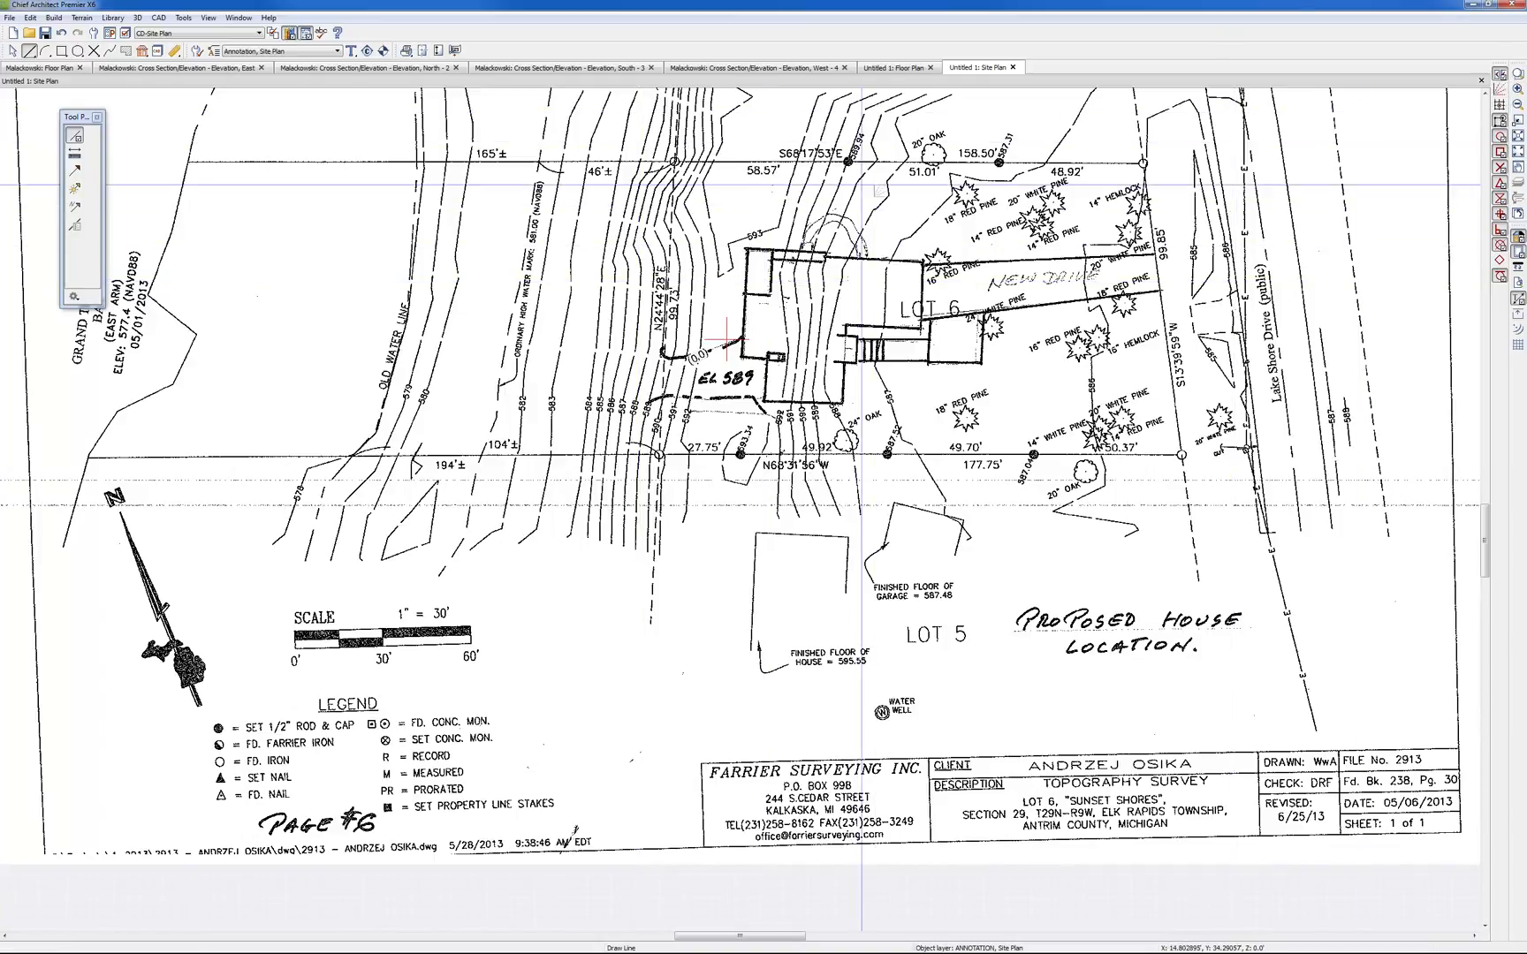
{"action": "left_click", "coordinate": [1499, 128]}
{"action": "left_click", "coordinate": [30, 54]}
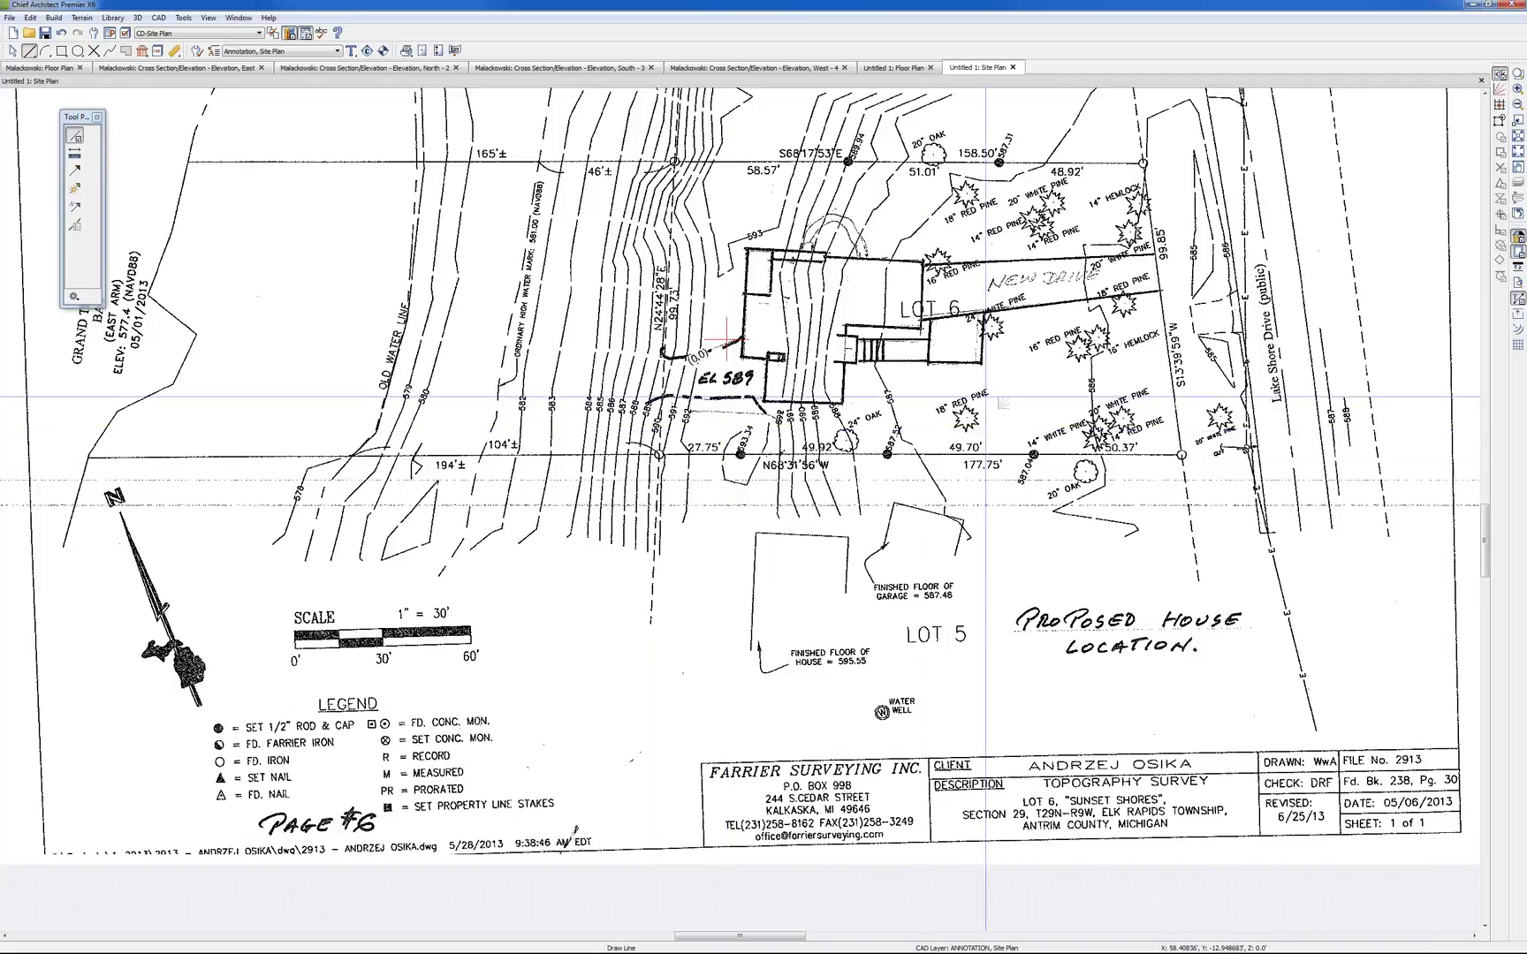
{"action": "scroll", "coordinate": [986, 397], "scroll_direction": "up", "scroll_amount": 1}
{"action": "scroll", "coordinate": [986, 397], "scroll_direction": "up", "scroll_amount": 3}
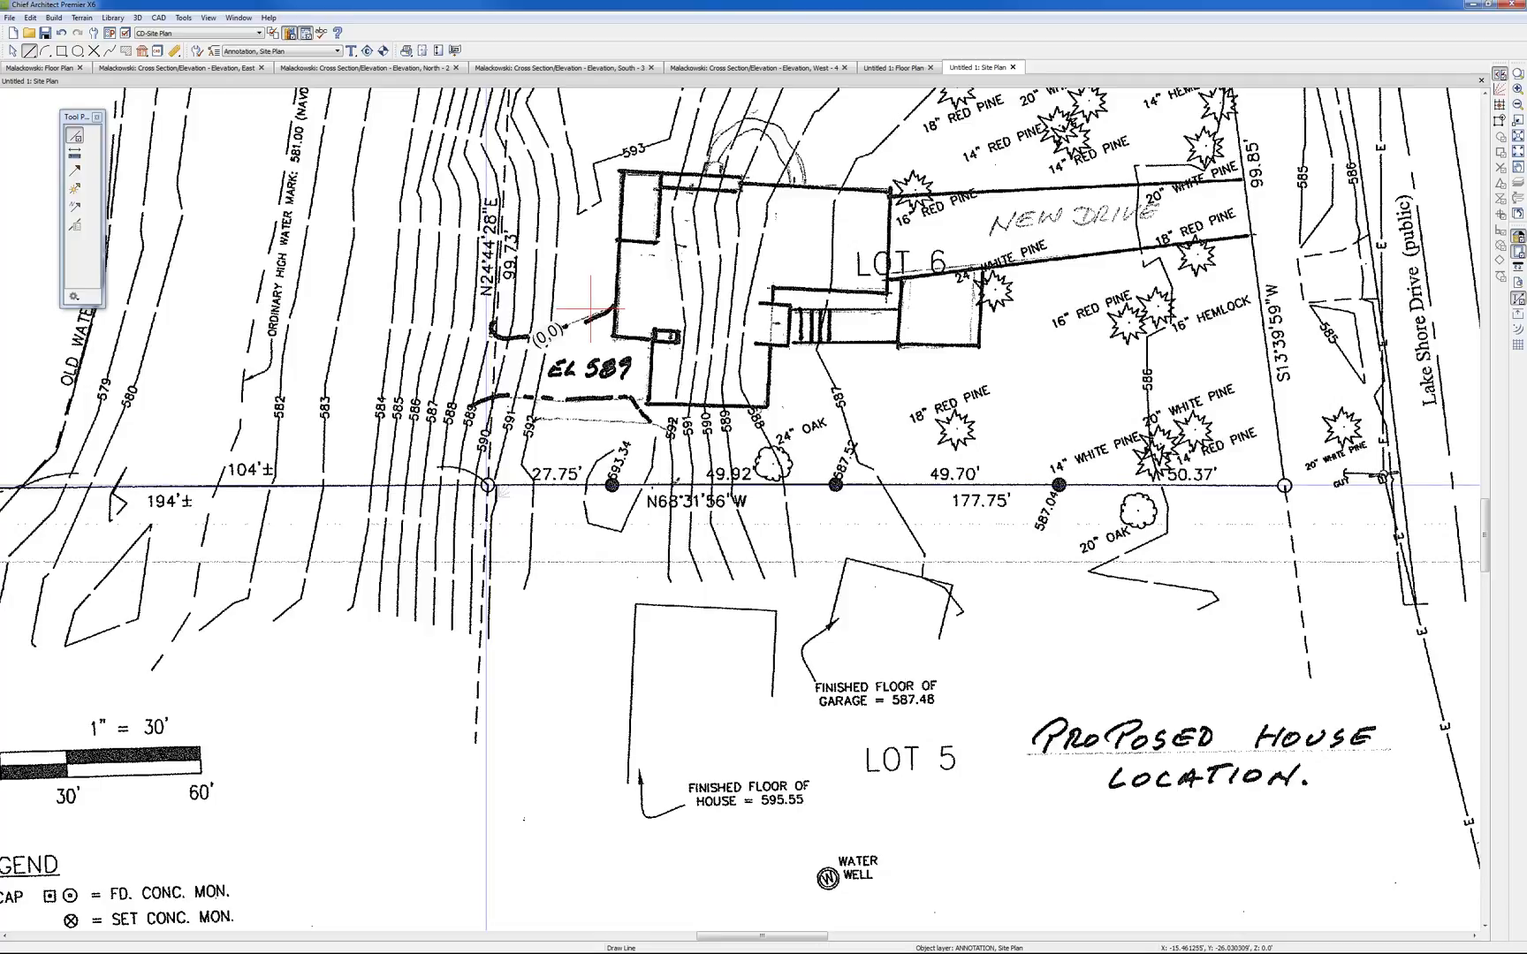
{"action": "mouse_move", "coordinate": [487, 485]}
{"action": "left_mouse_down"}
{"action": "mouse_move", "coordinate": [1206, 467]}
{"action": "mouse_move", "coordinate": [1285, 486]}
{"action": "left_mouse_up"}
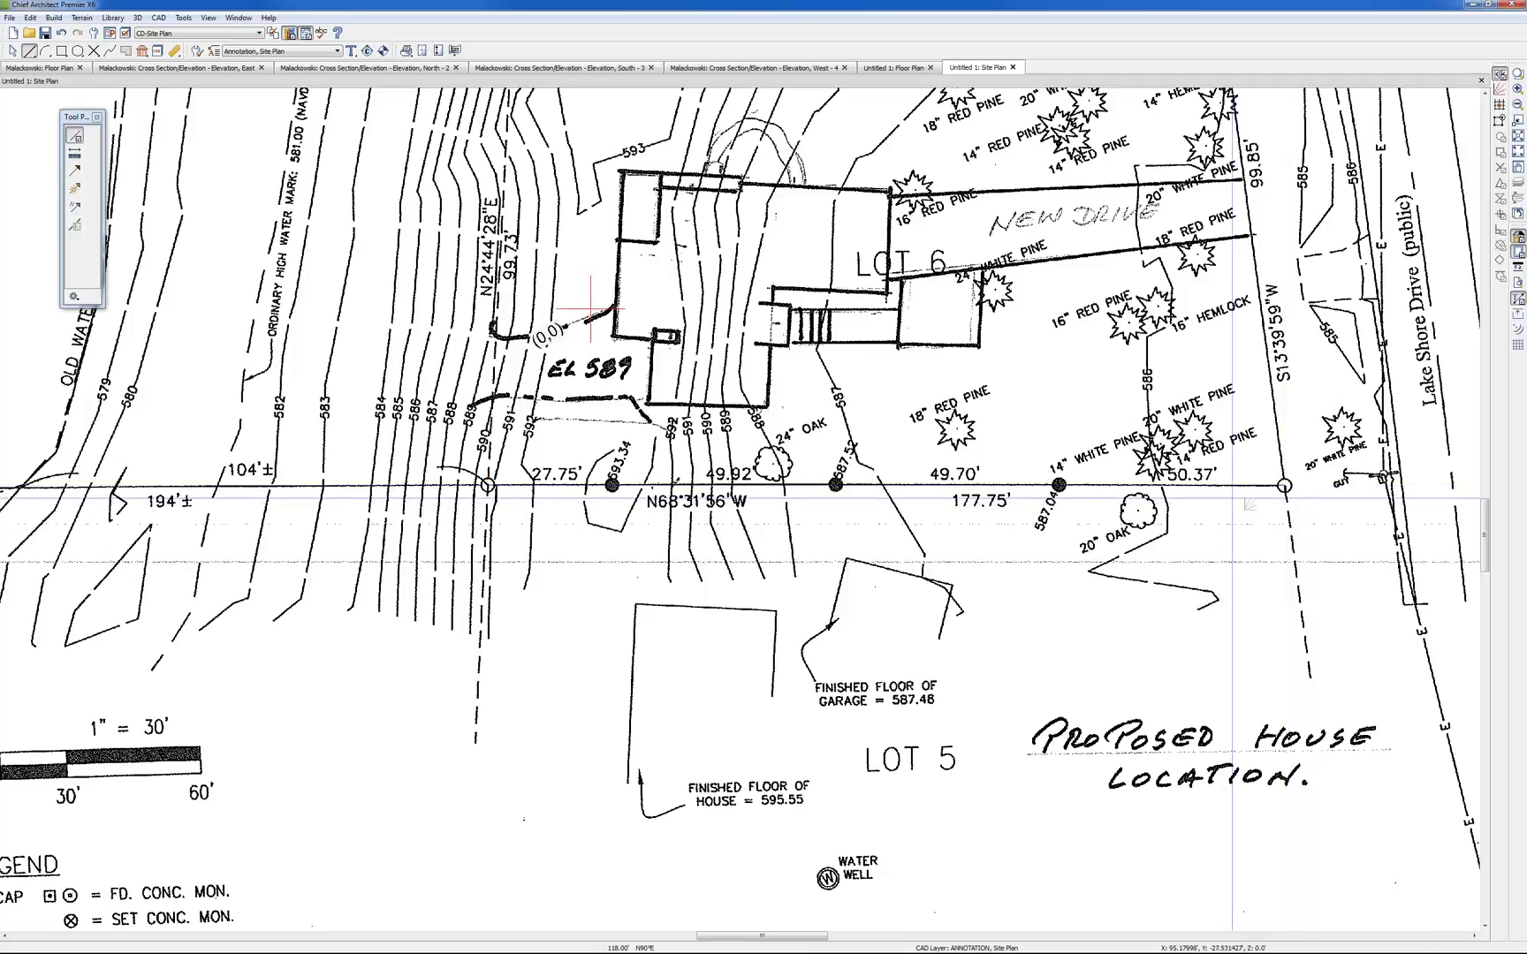
Open the traced line's specification, check its number and angle style, and examine its drawn length against the survey dimension
{"action": "left_click", "coordinate": [1235, 485]}
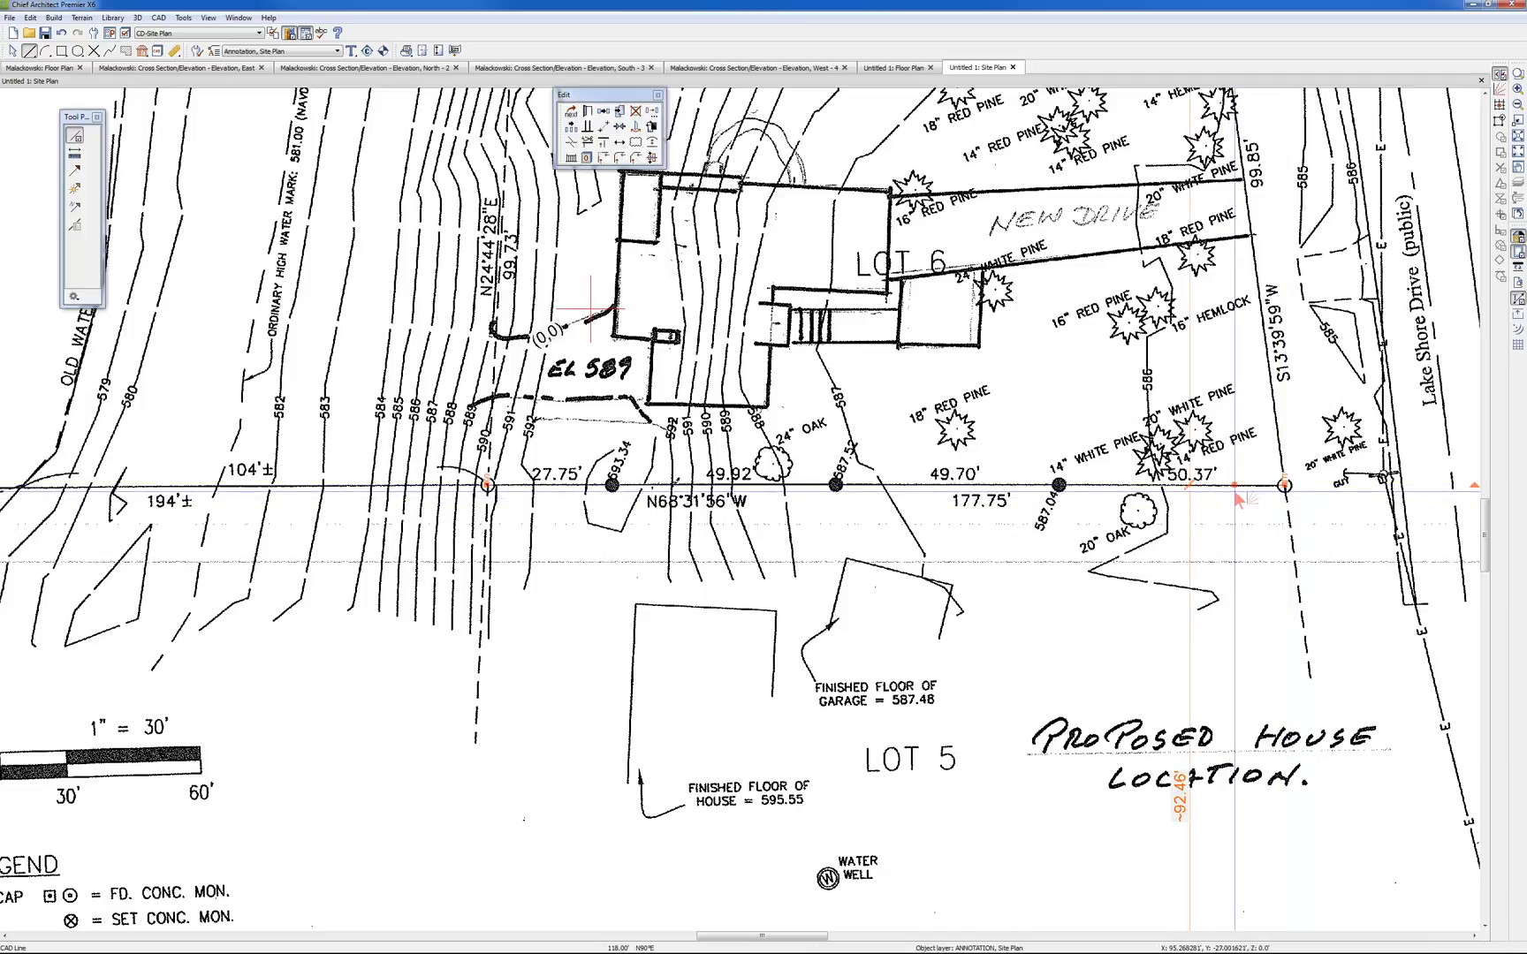
{"action": "left_click", "coordinate": [590, 112]}
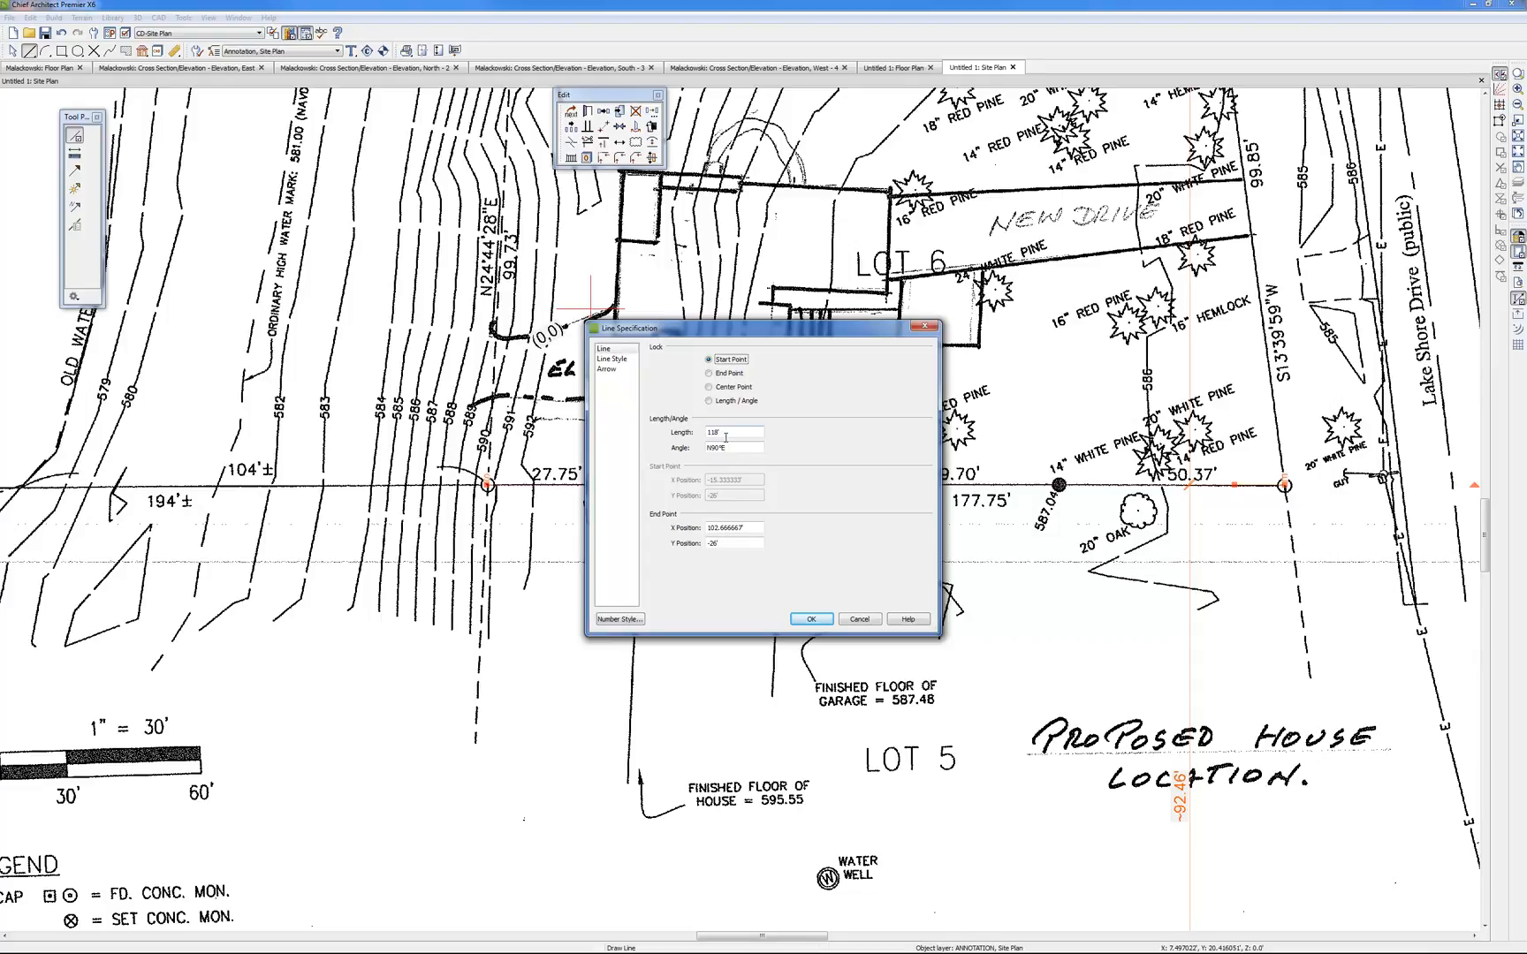
{"action": "left_click", "coordinate": [616, 619]}
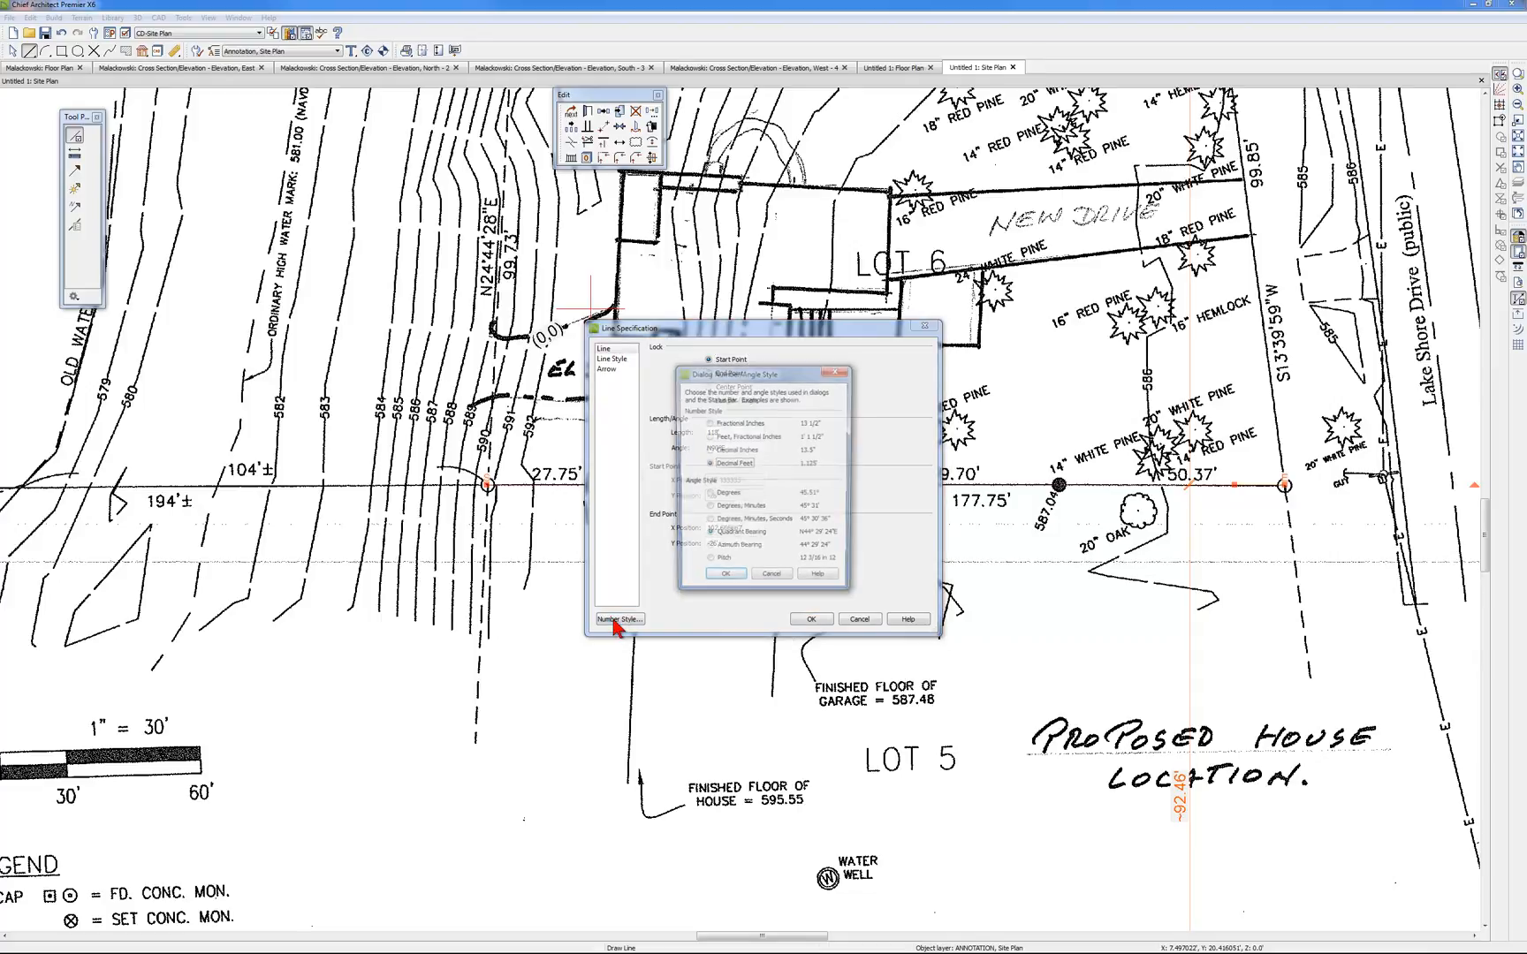
{"action": "left_click", "coordinate": [725, 581]}
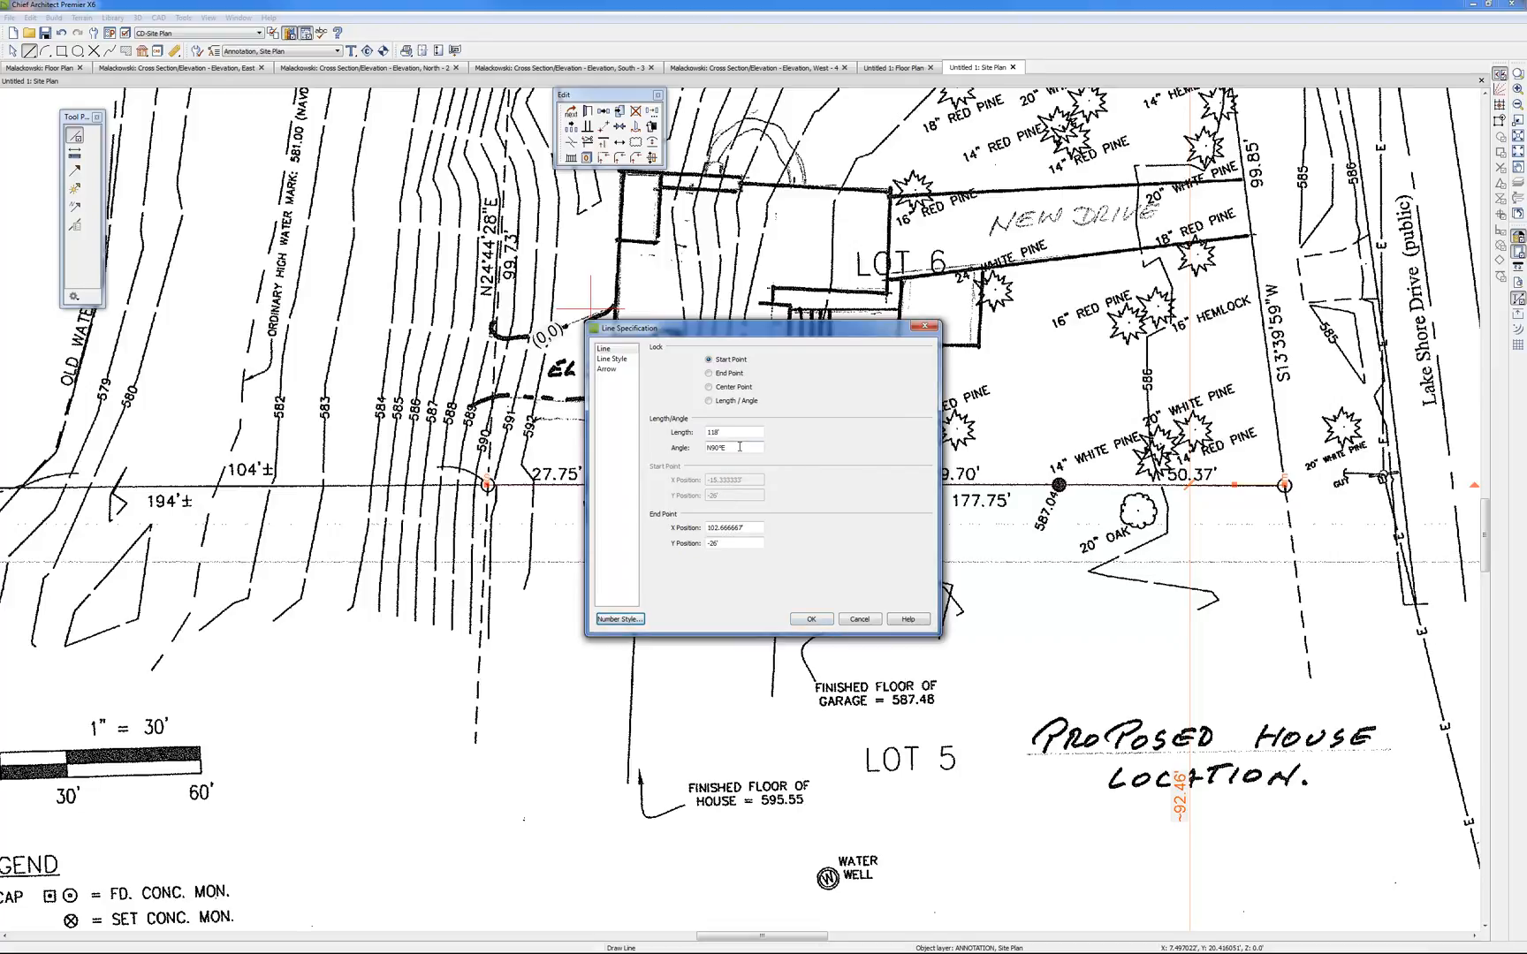
{"action": "left_click_drag", "start_coordinate": [846, 329], "coordinate": [699, 535]}
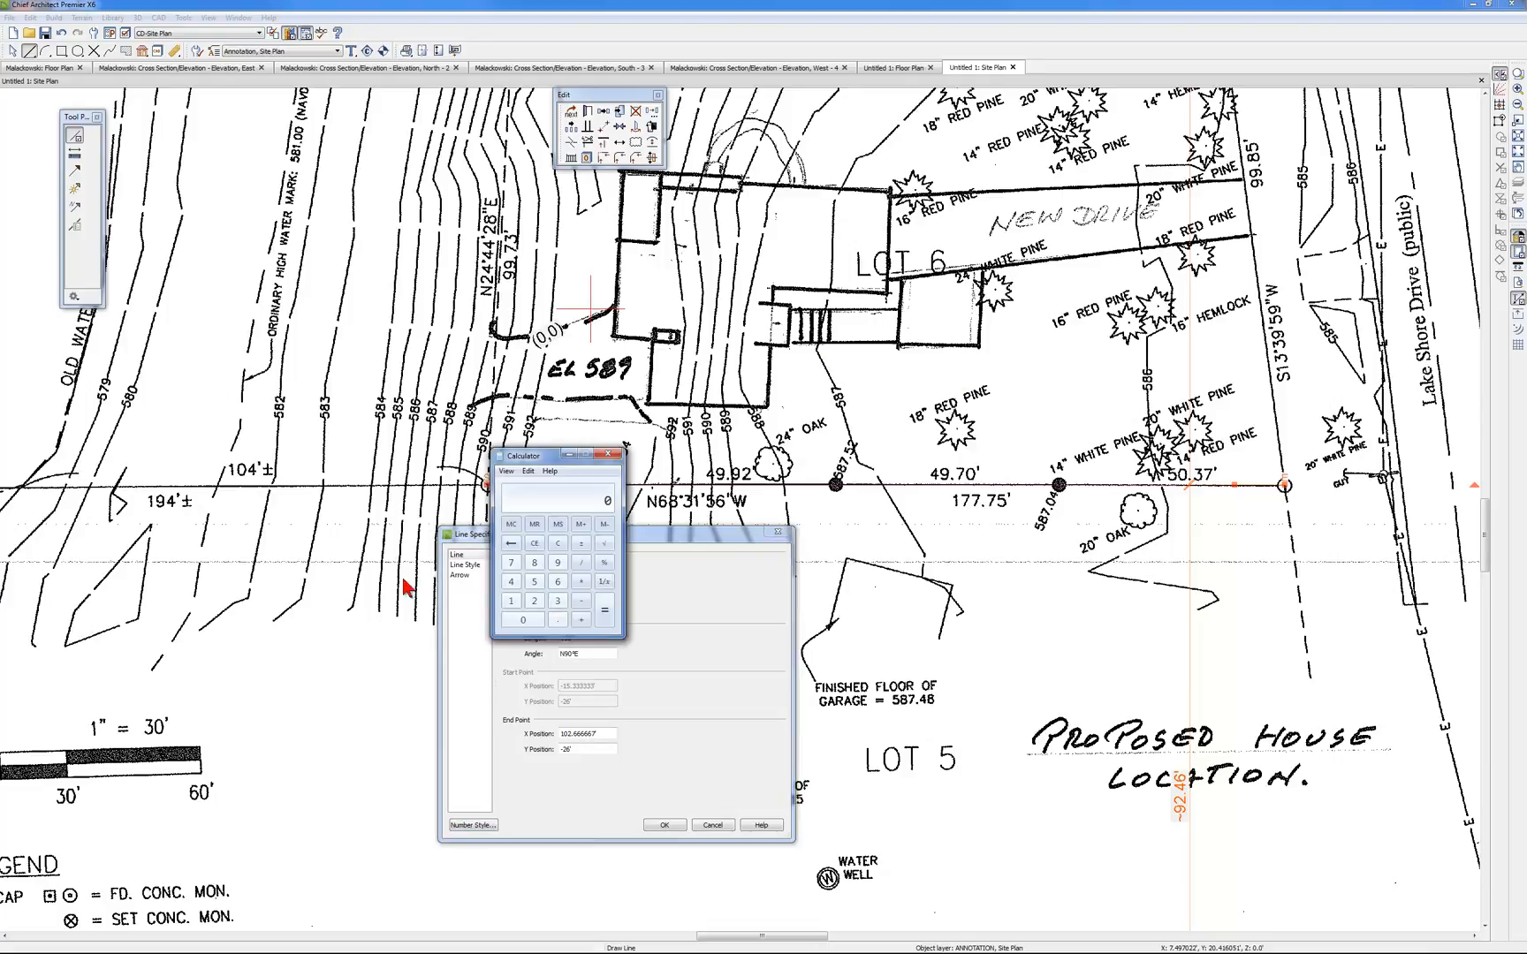
Calculate the survey's scale factor by dividing 177.75 by 118 in the Calculator, and close the line's specification
{"action": "left_click_drag", "start_coordinate": [532, 455], "coordinate": [928, 305]}
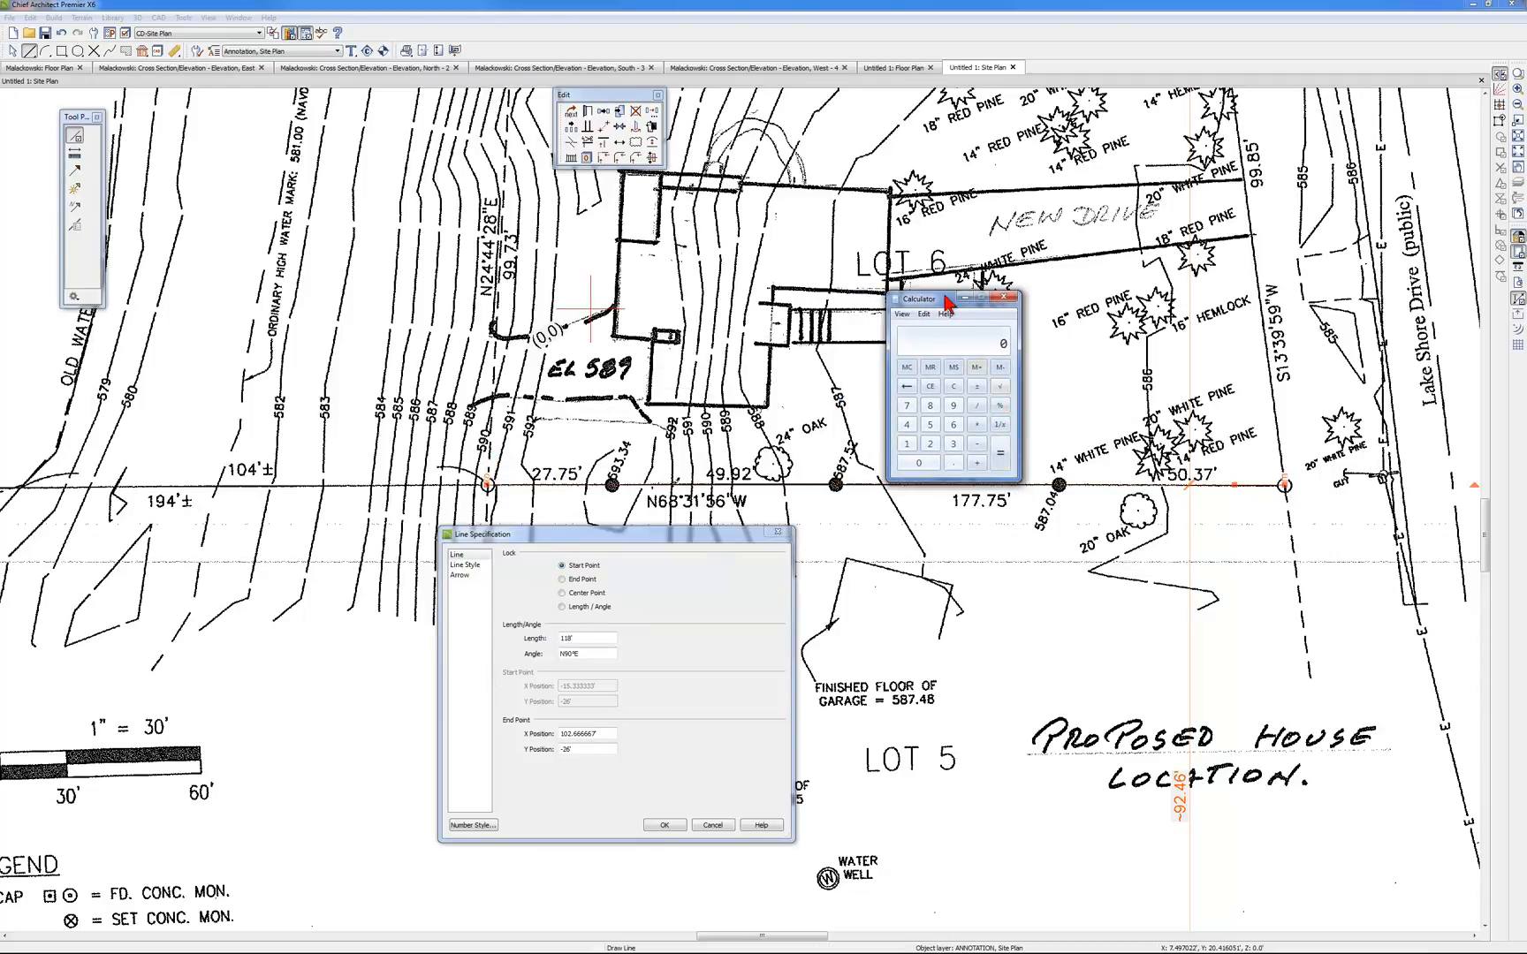
{"action": "left_click_drag", "start_coordinate": [948, 299], "coordinate": [924, 261]}
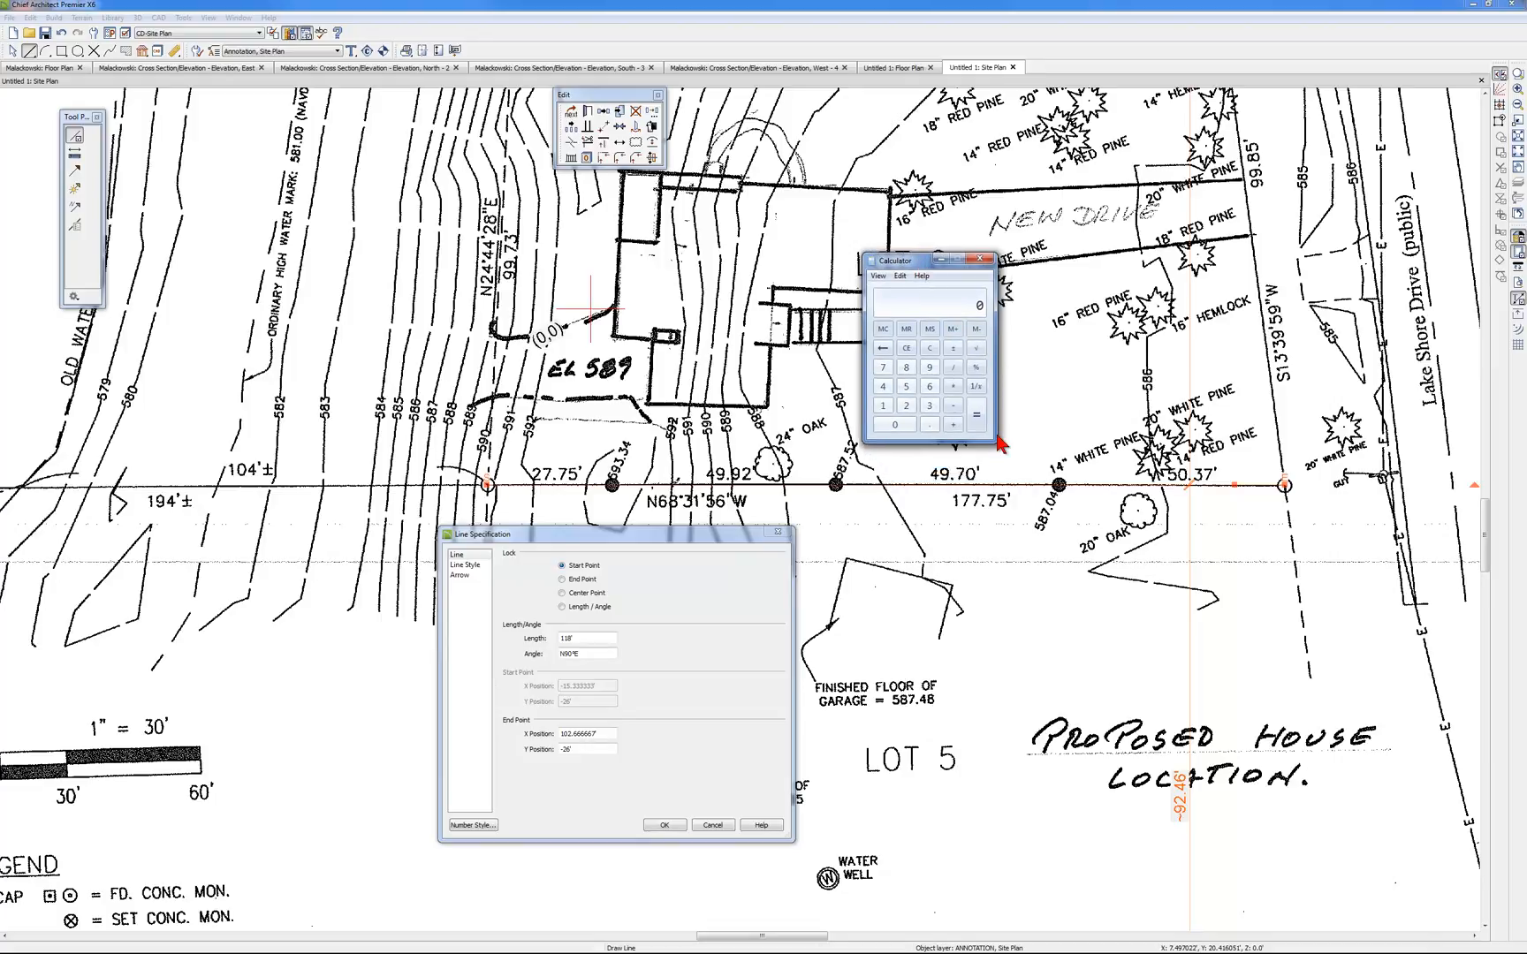
{"action": "left_click", "coordinate": [882, 406]}
{"action": "left_click", "coordinate": [884, 369]}
{"action": "left_click", "coordinate": [929, 426]}
{"action": "left_click", "coordinate": [886, 368]}
{"action": "left_click", "coordinate": [906, 387]}
{"action": "left_click", "coordinate": [953, 367]}
{"action": "left_click", "coordinate": [883, 406]}
{"action": "left_click", "coordinate": [883, 405]}
{"action": "left_click", "coordinate": [906, 367]}
{"action": "left_click", "coordinate": [975, 416]}
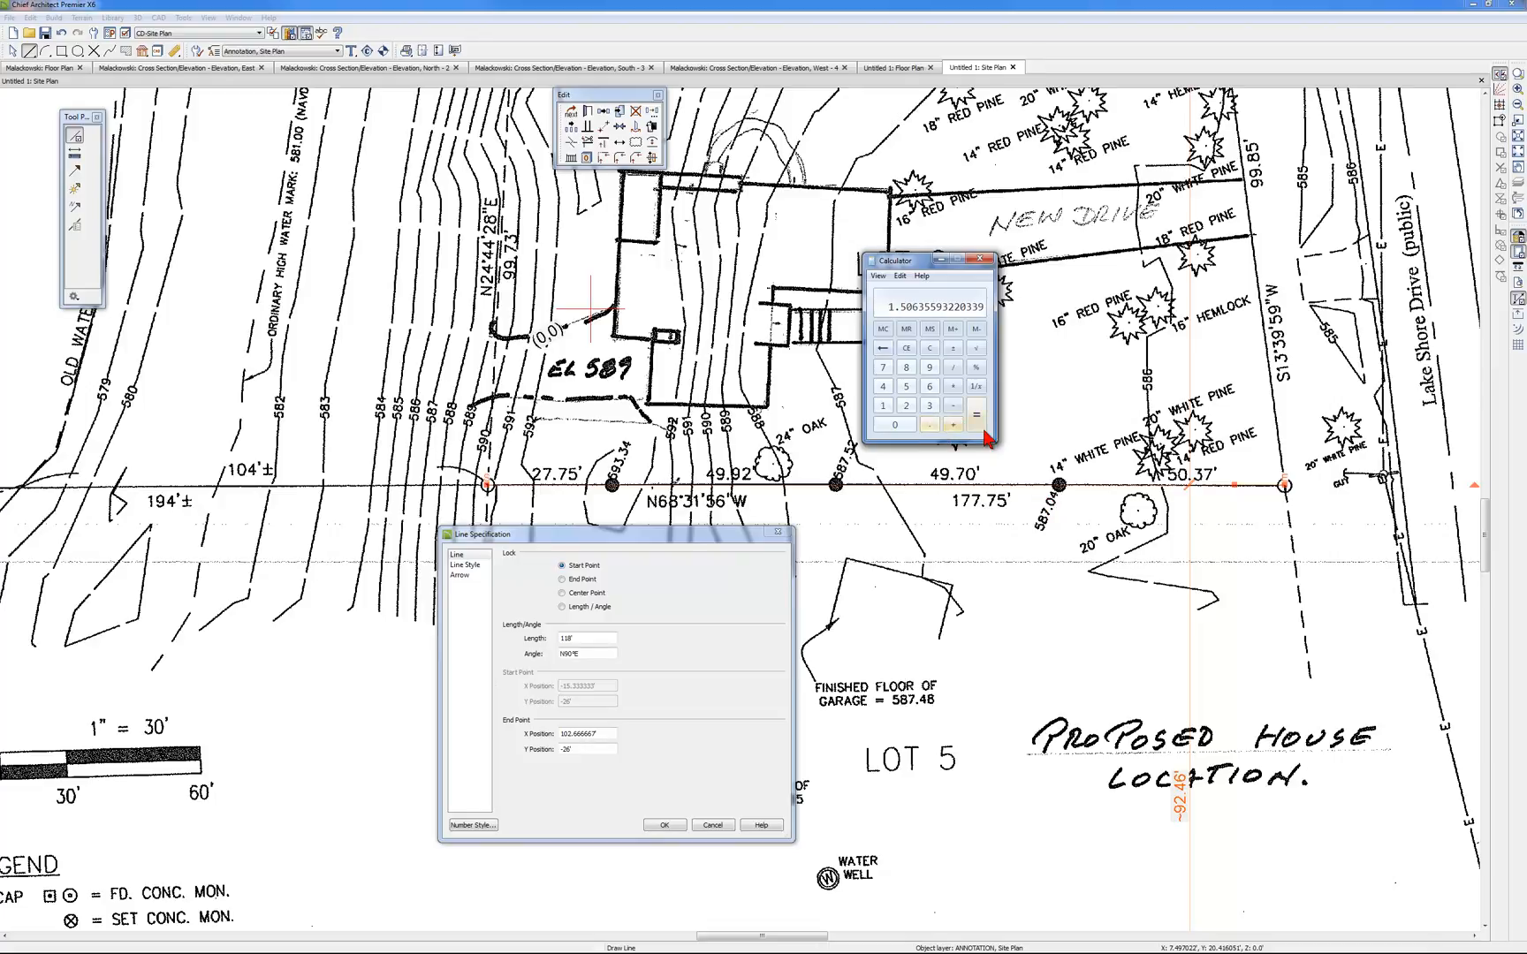
{"action": "left_click", "coordinate": [979, 262]}
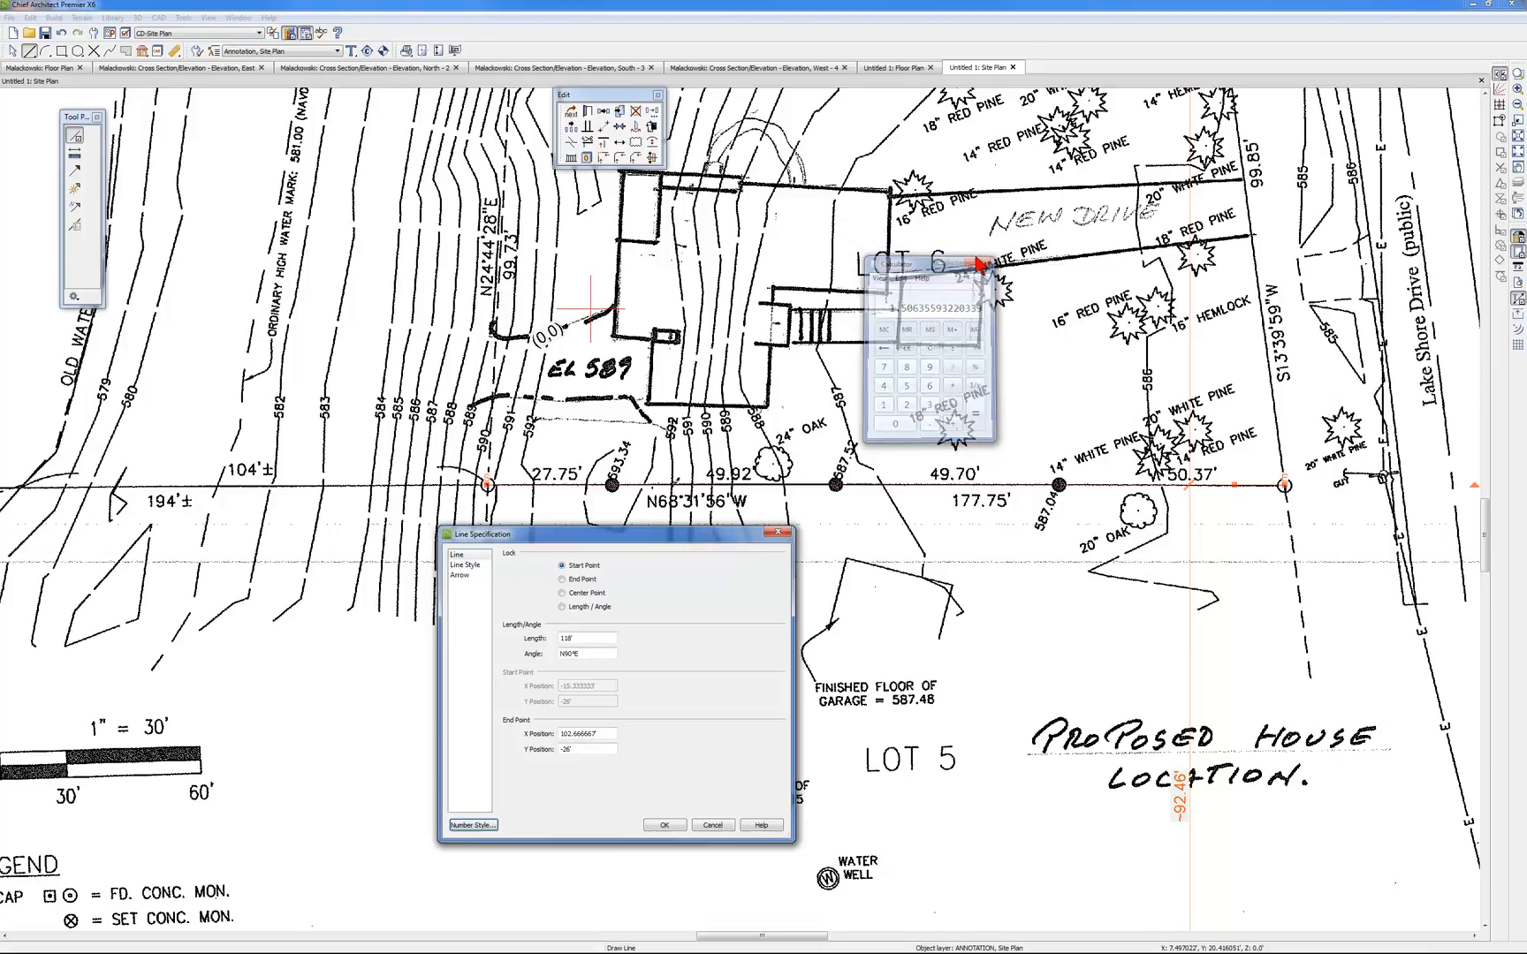
{"action": "left_click", "coordinate": [662, 825]}
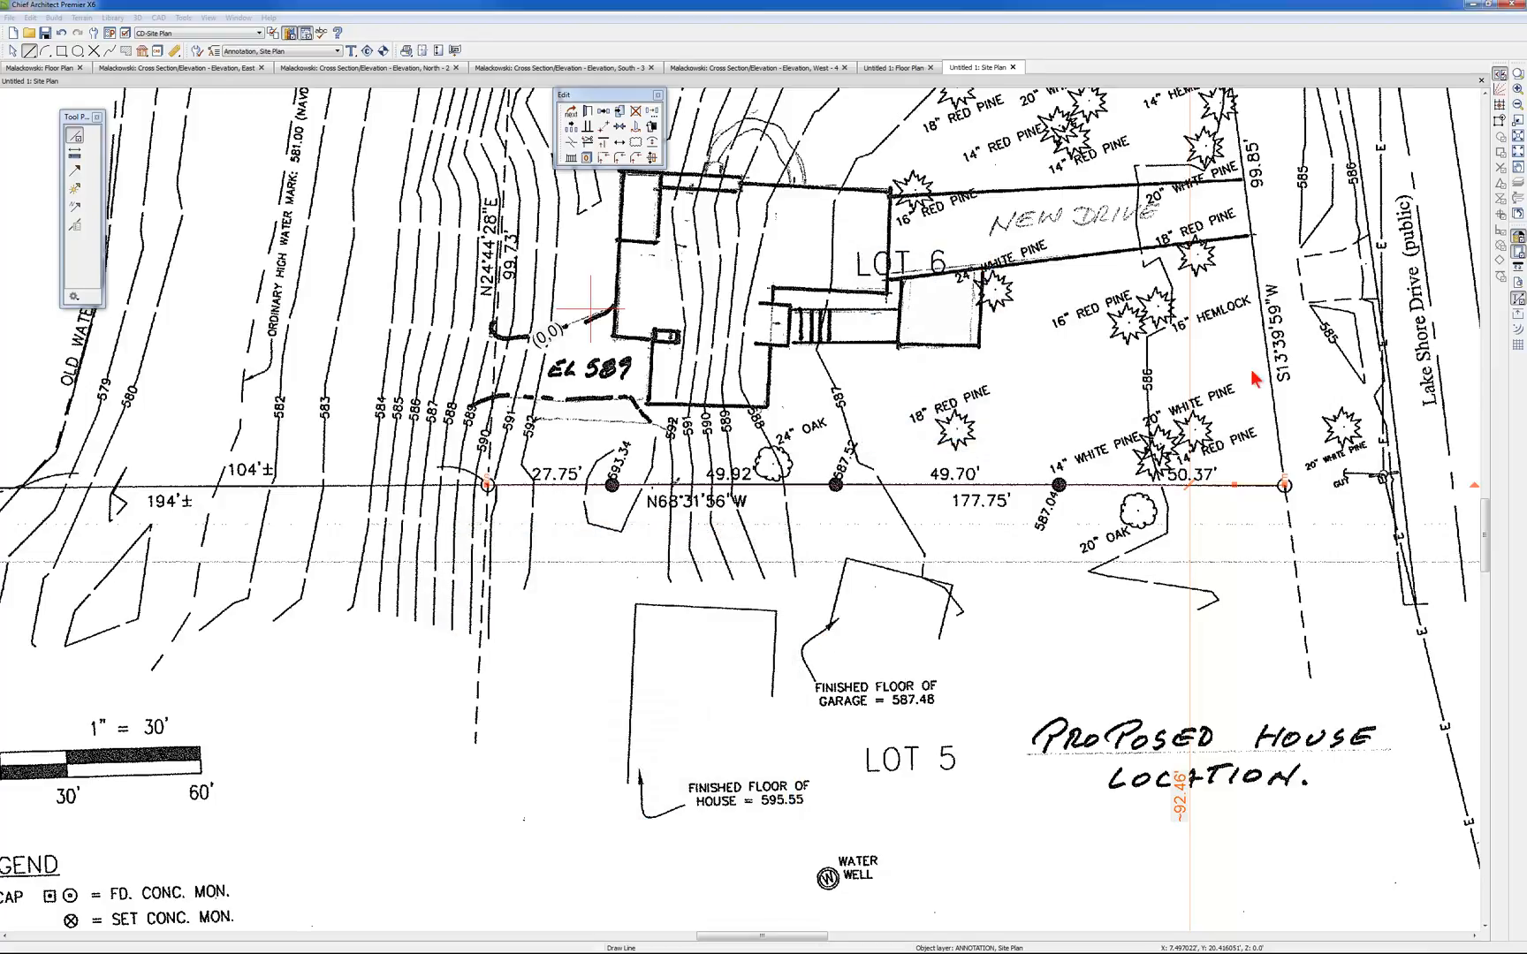
Resize the PDF survey and the traced line together by a factor of 1.50635593220339 about the object center with Transform/Replicate
{"action": "left_click", "coordinate": [1502, 166]}
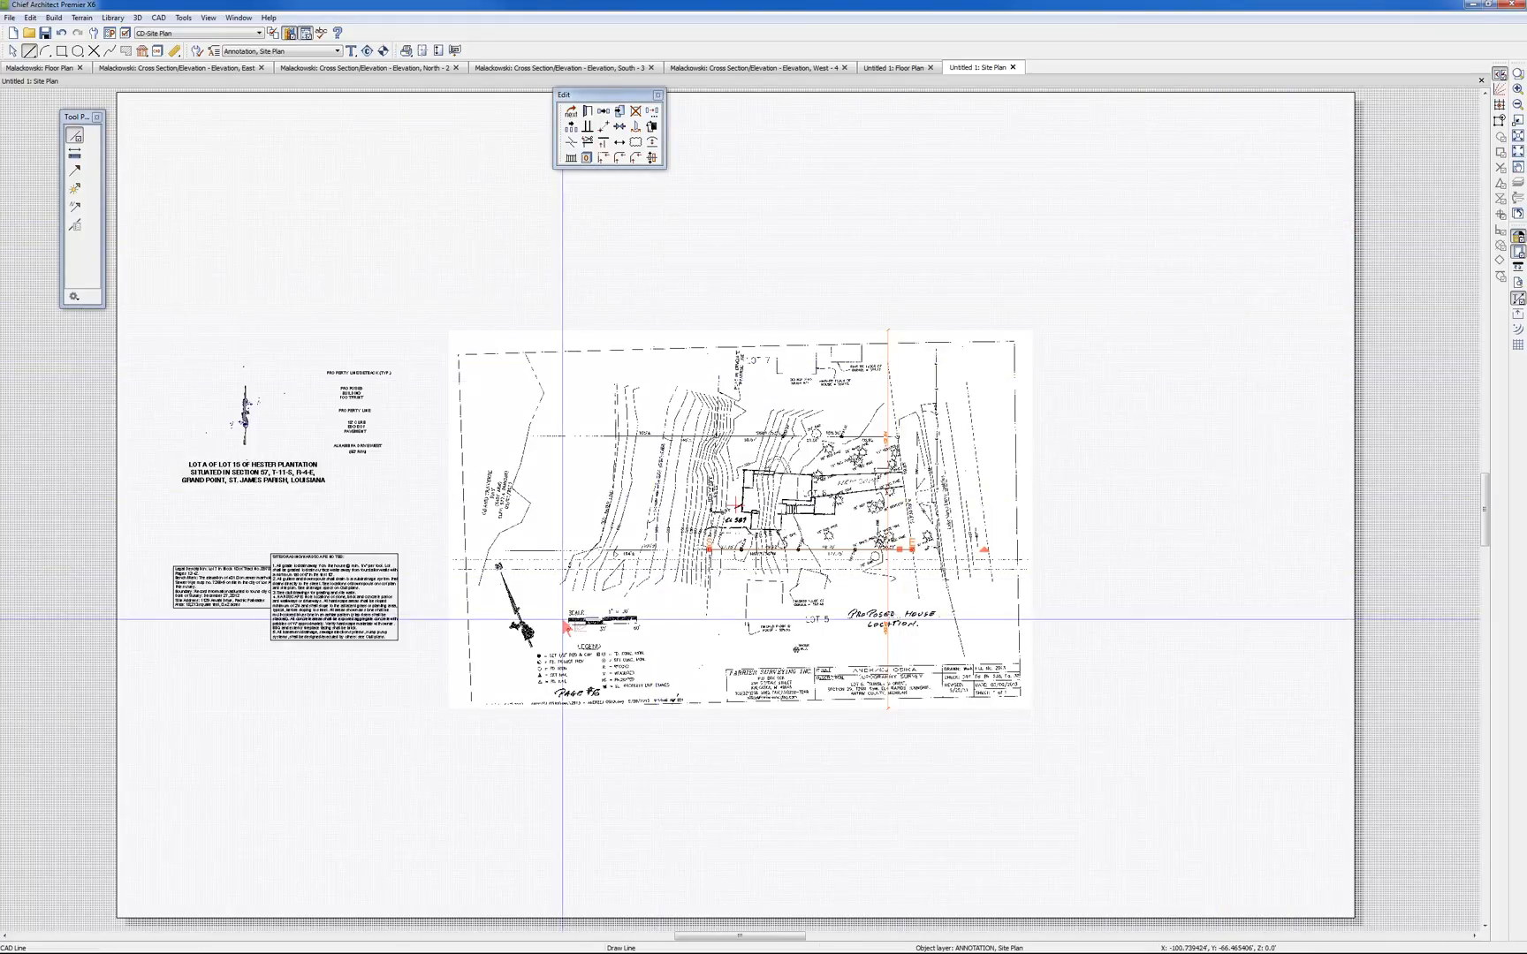
{"action": "scroll", "coordinate": [566, 626], "scroll_direction": "up", "scroll_amount": 3}
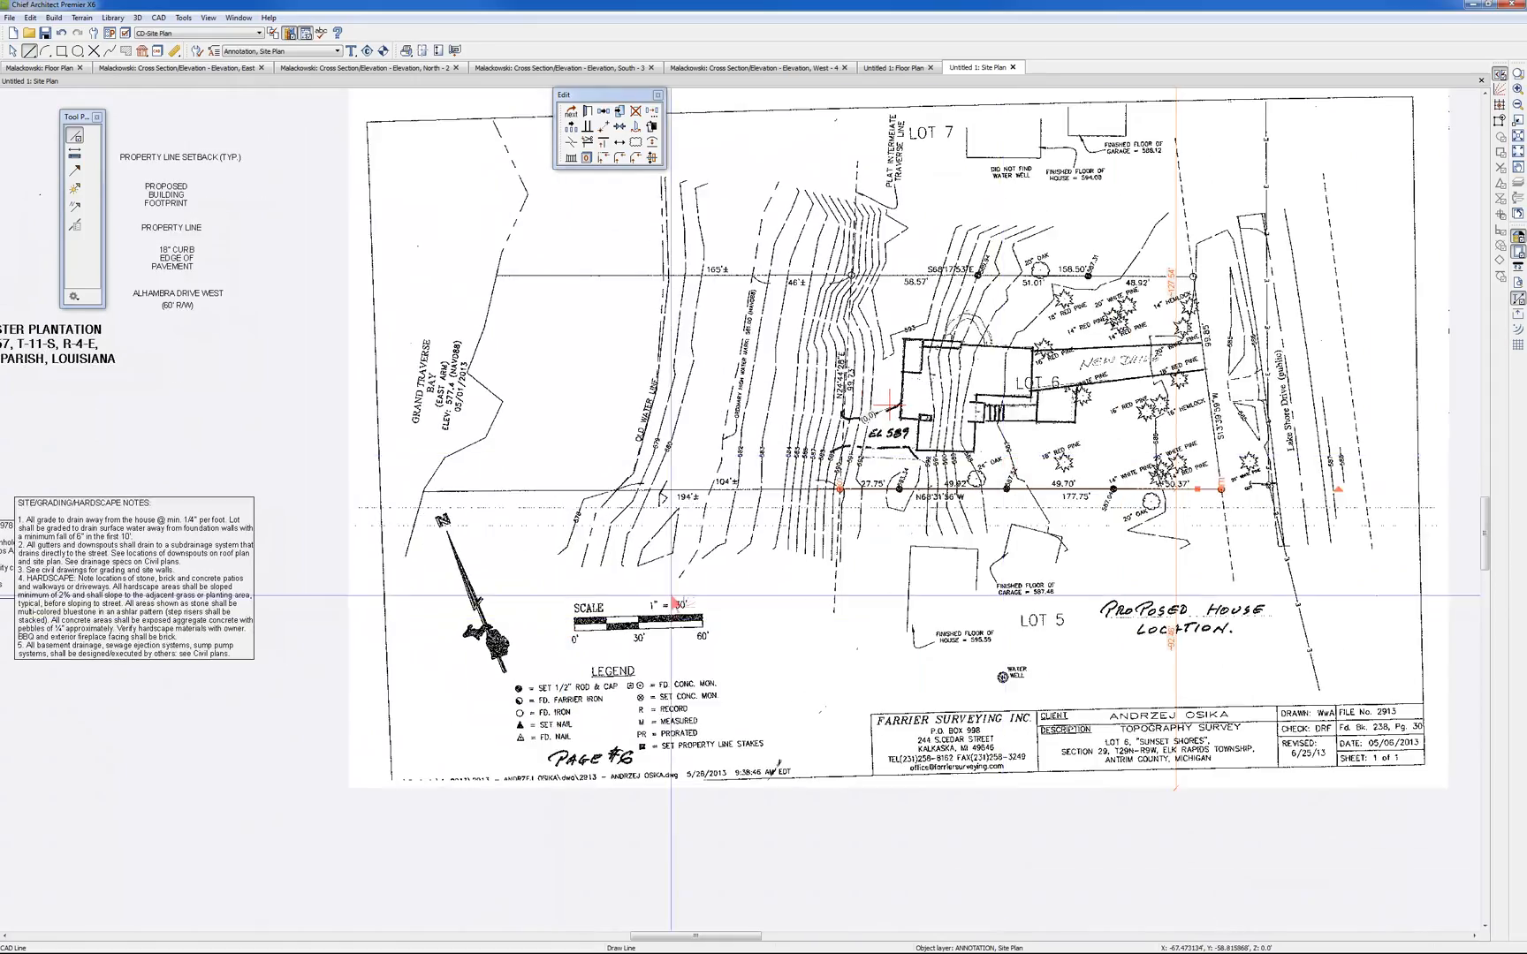
{"action": "left_click", "coordinate": [831, 793]}
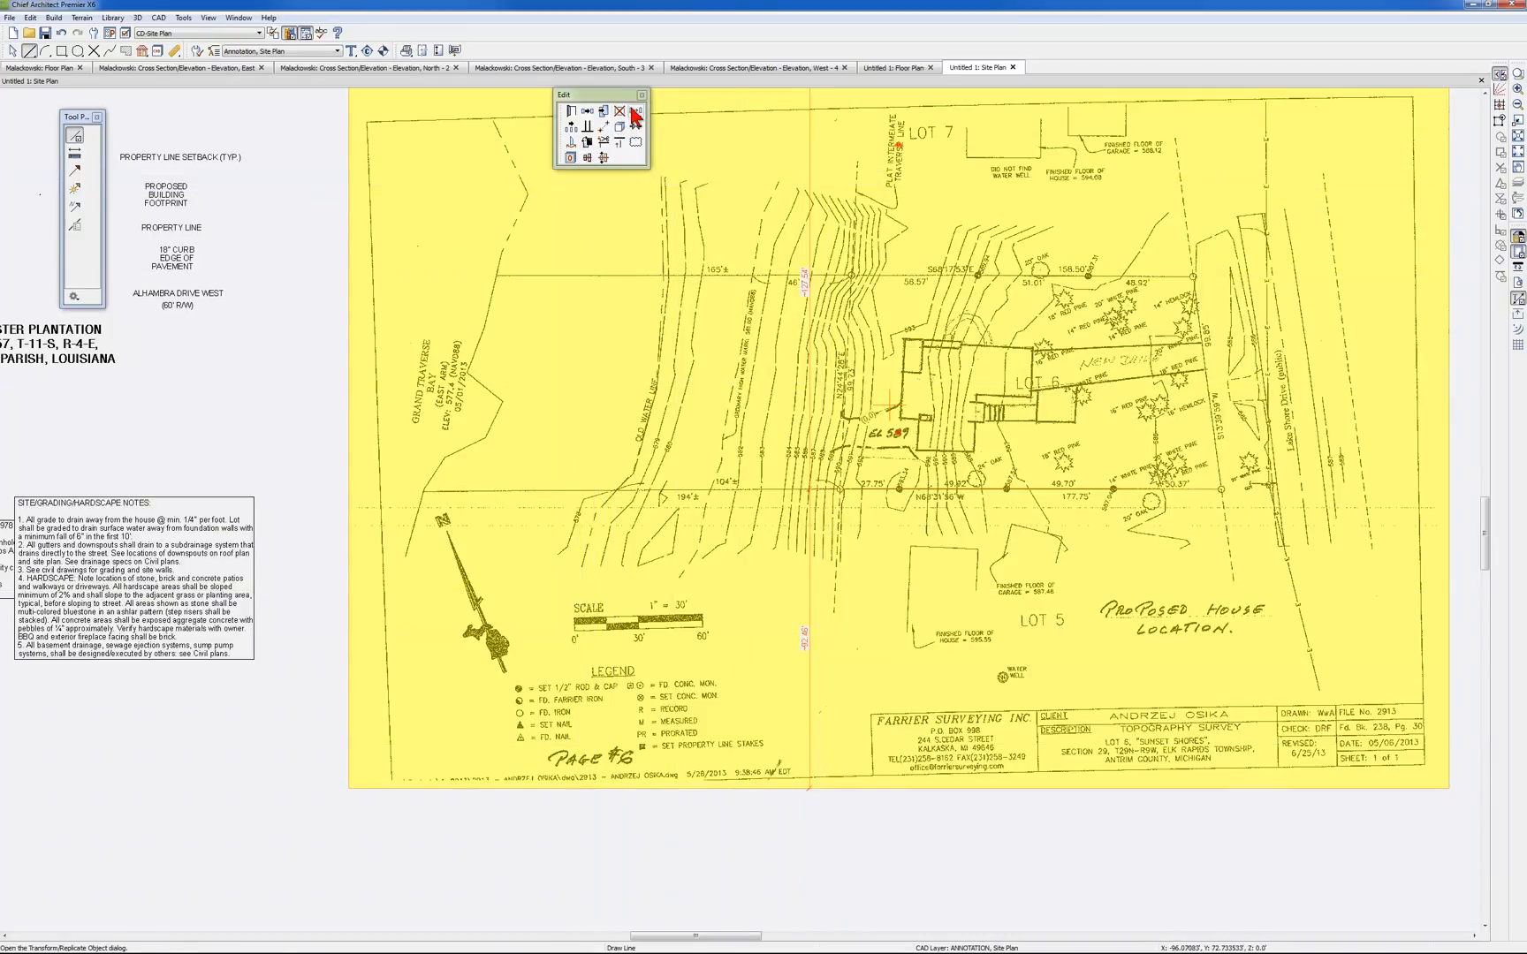
{"action": "left_click", "coordinate": [622, 143]}
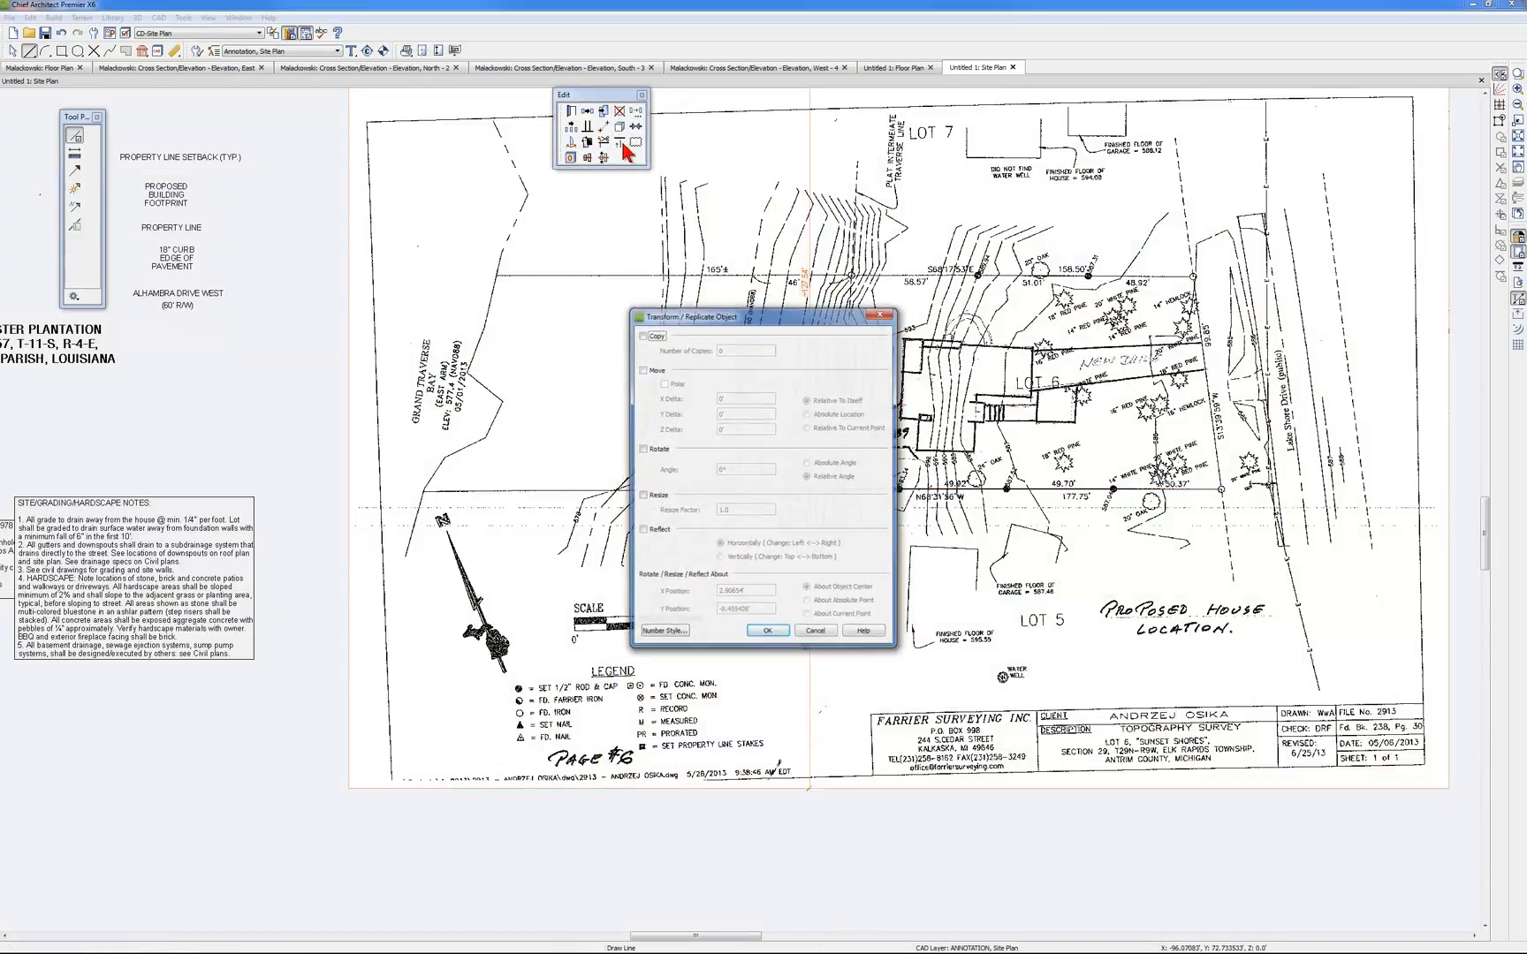
{"action": "left_click", "coordinate": [644, 497]}
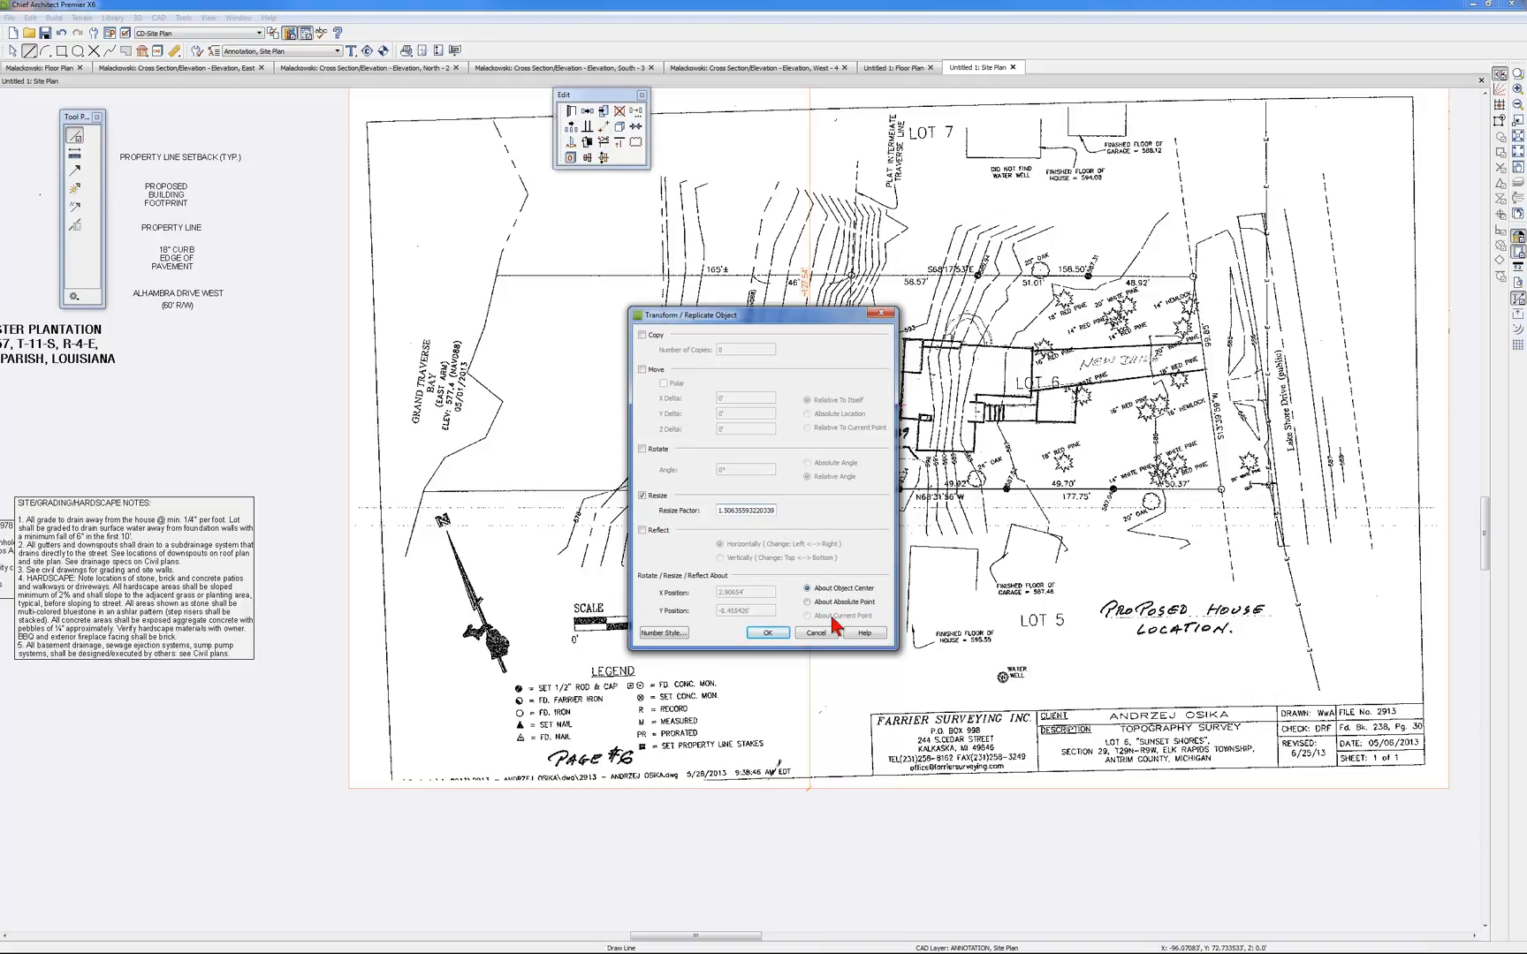
{"action": "left_click", "coordinate": [768, 634]}
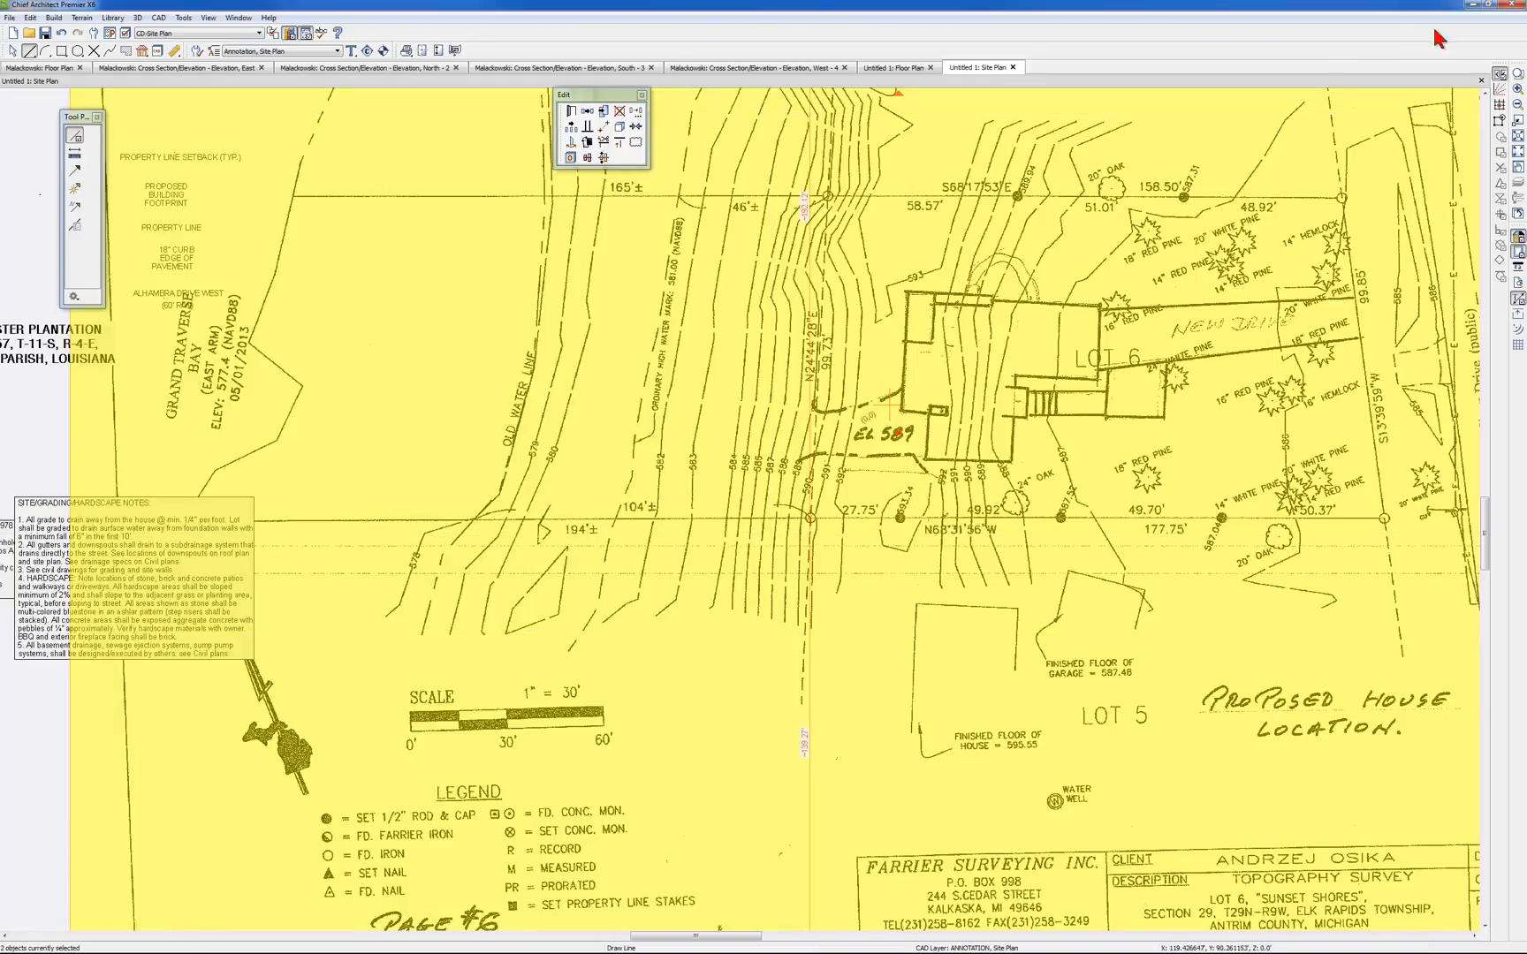
{"action": "left_click", "coordinate": [1518, 151]}
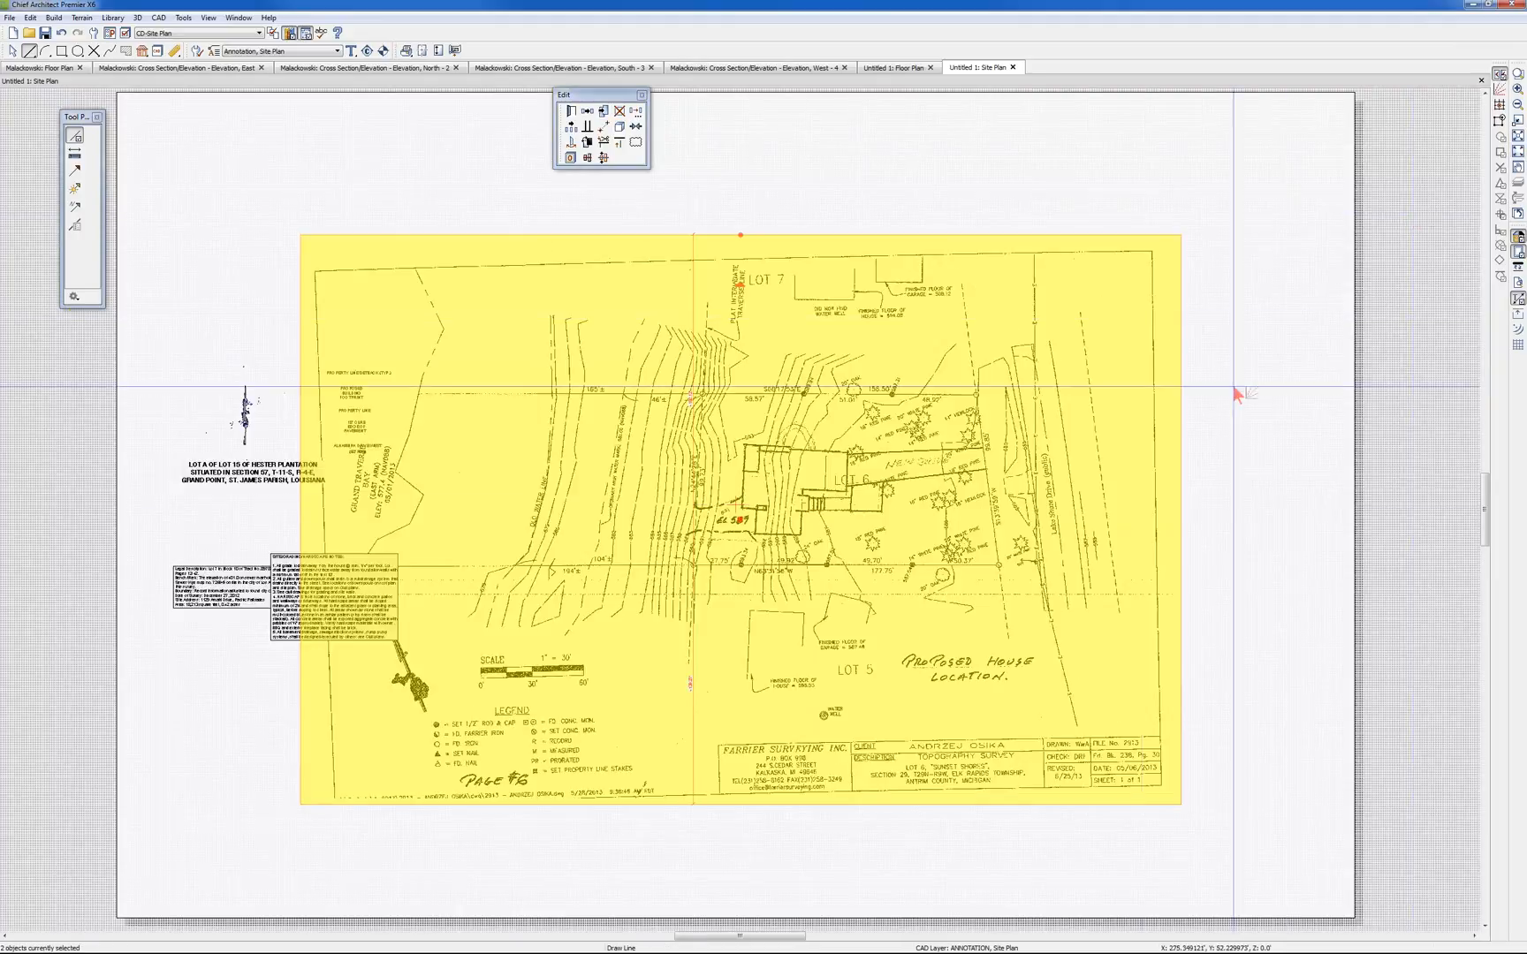
{"action": "key", "text": "Escape"}
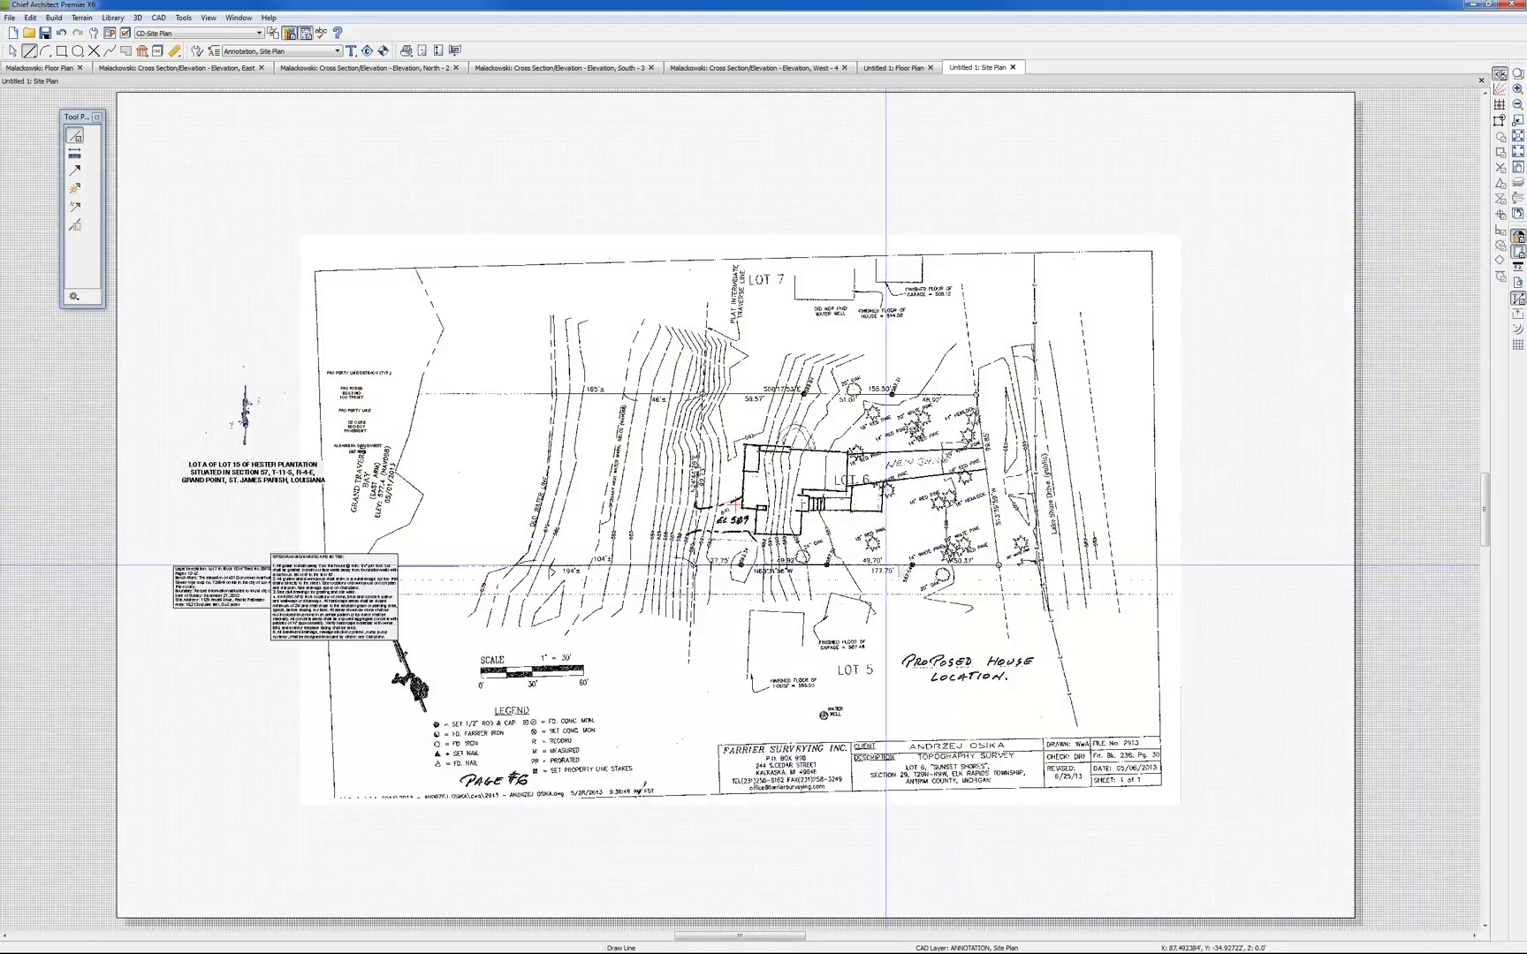
Check the rescaled traced line's length in its specification against the survey's 177.75' dimension
{"action": "left_click", "coordinate": [888, 564]}
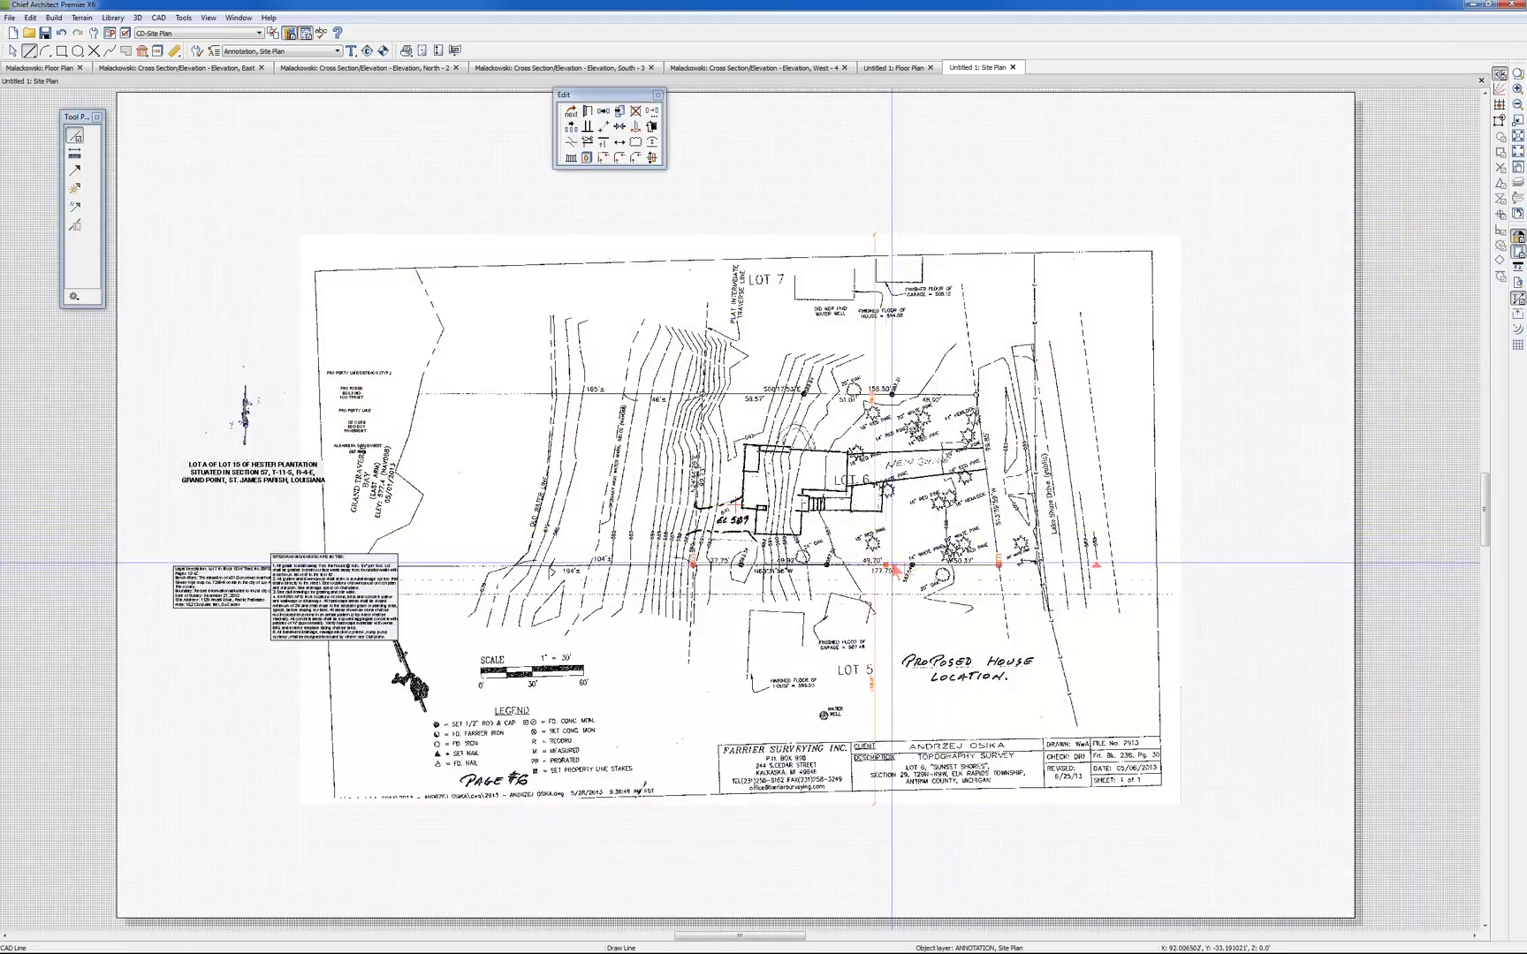
{"action": "left_click", "coordinate": [586, 113]}
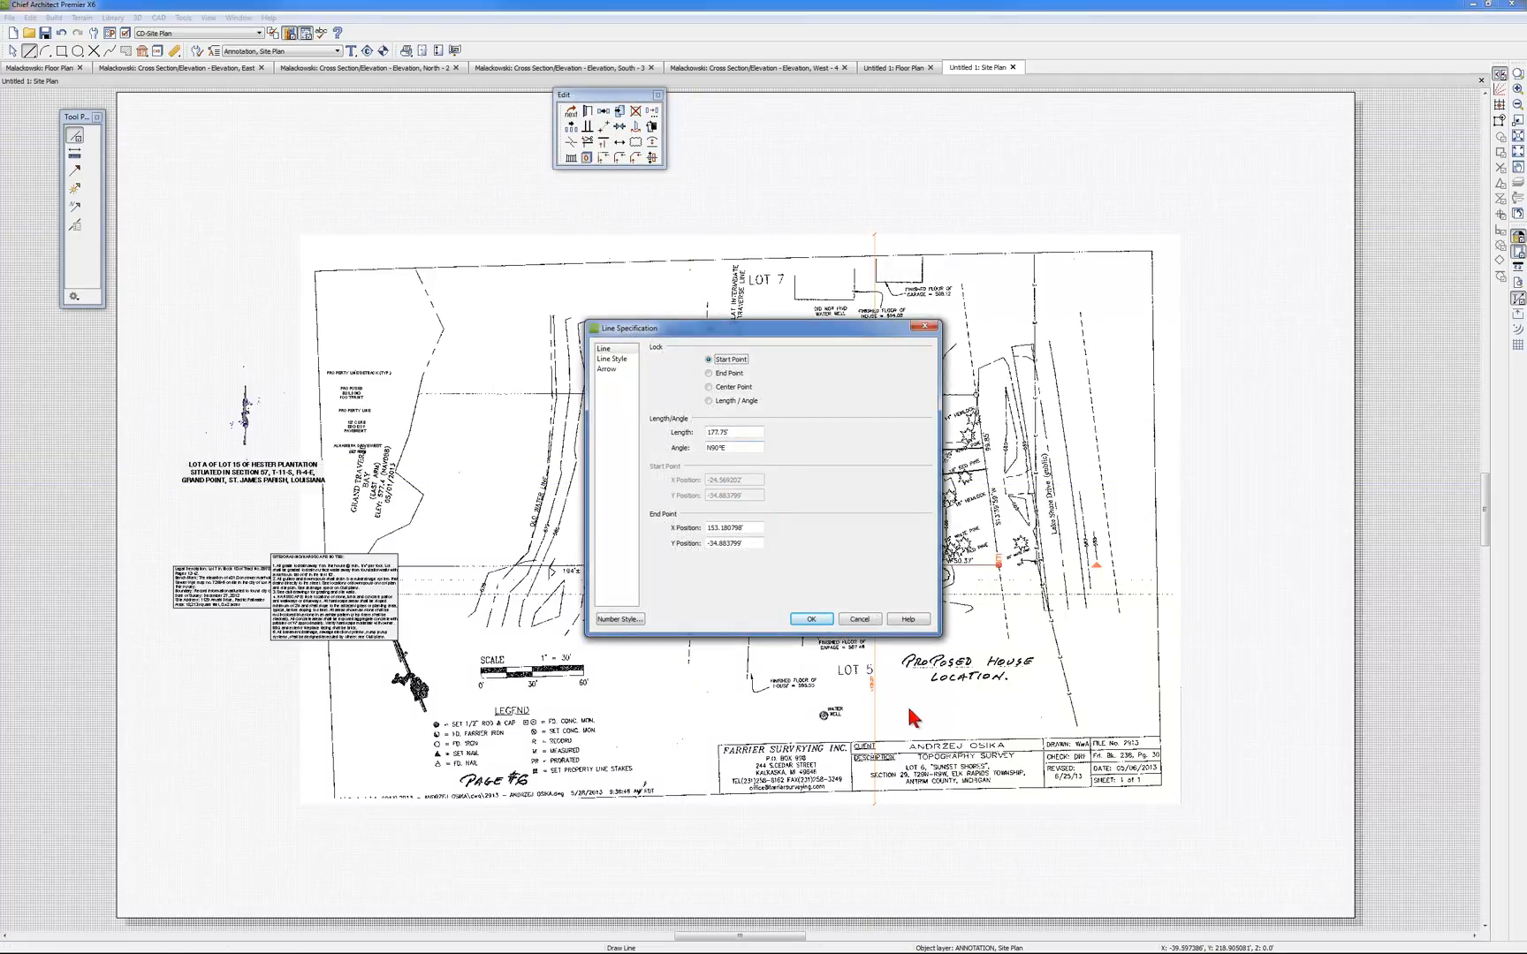
{"action": "left_click_drag", "start_coordinate": [812, 334], "coordinate": [842, 217]}
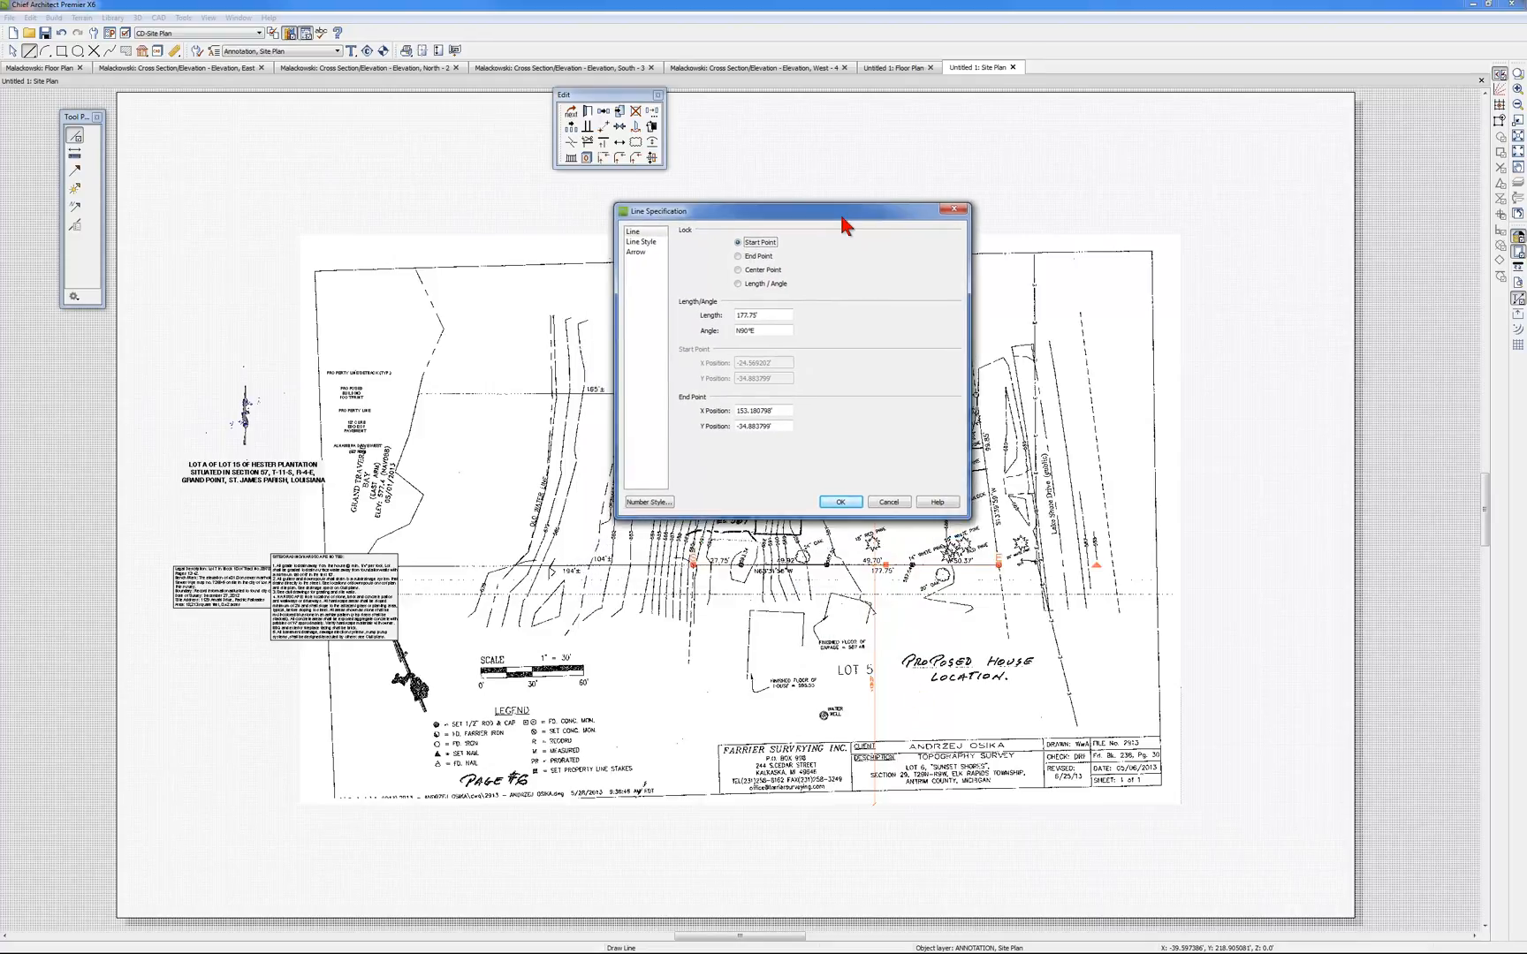
{"action": "left_click", "coordinate": [896, 502]}
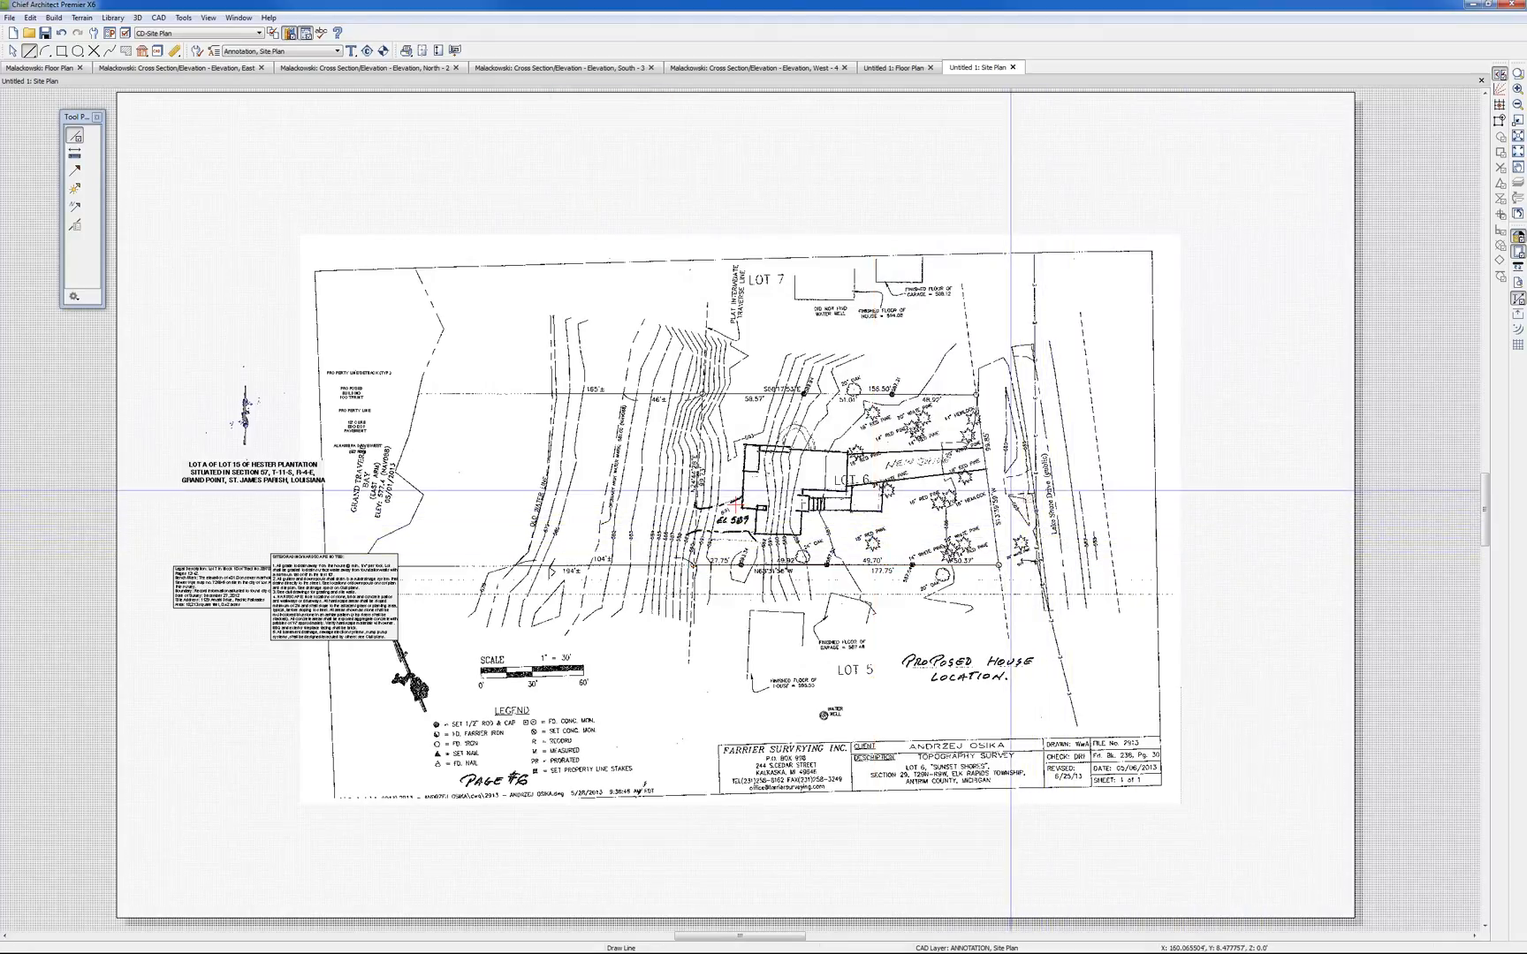
Trace a line about 99.9' long over Lot 6's S13°39'59"W property line beside Lake Shore Drive, between its end irons
{"action": "scroll", "coordinate": [1012, 492], "scroll_direction": "up", "scroll_amount": 1}
{"action": "scroll", "coordinate": [1012, 491], "scroll_direction": "up", "scroll_amount": 3}
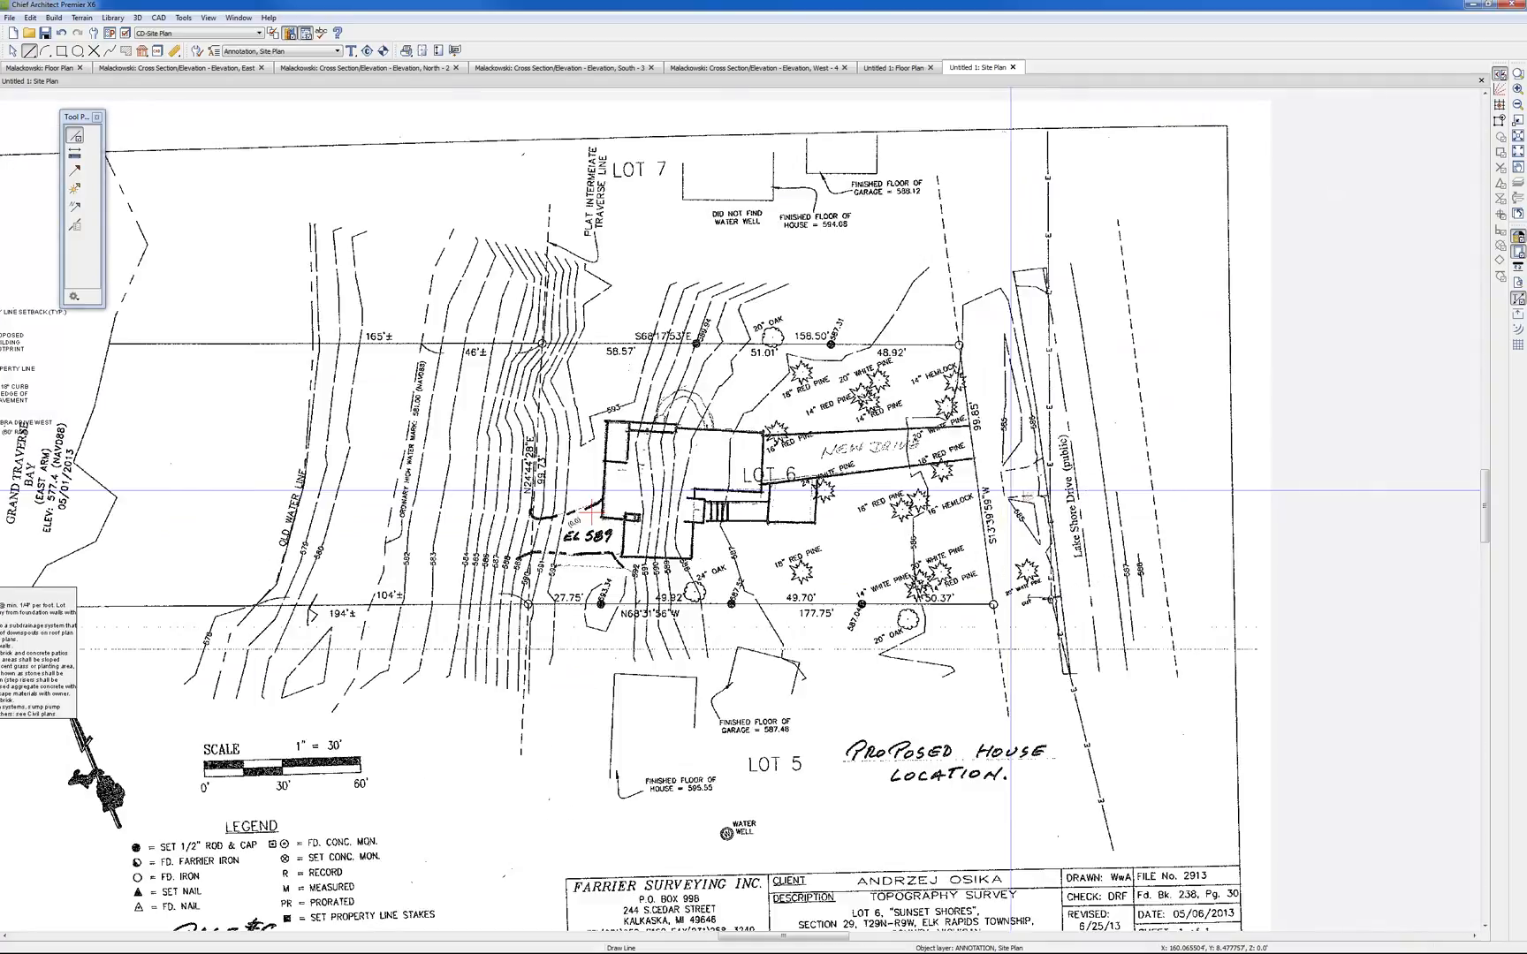
{"action": "scroll", "coordinate": [1012, 491], "scroll_direction": "up", "scroll_amount": 3}
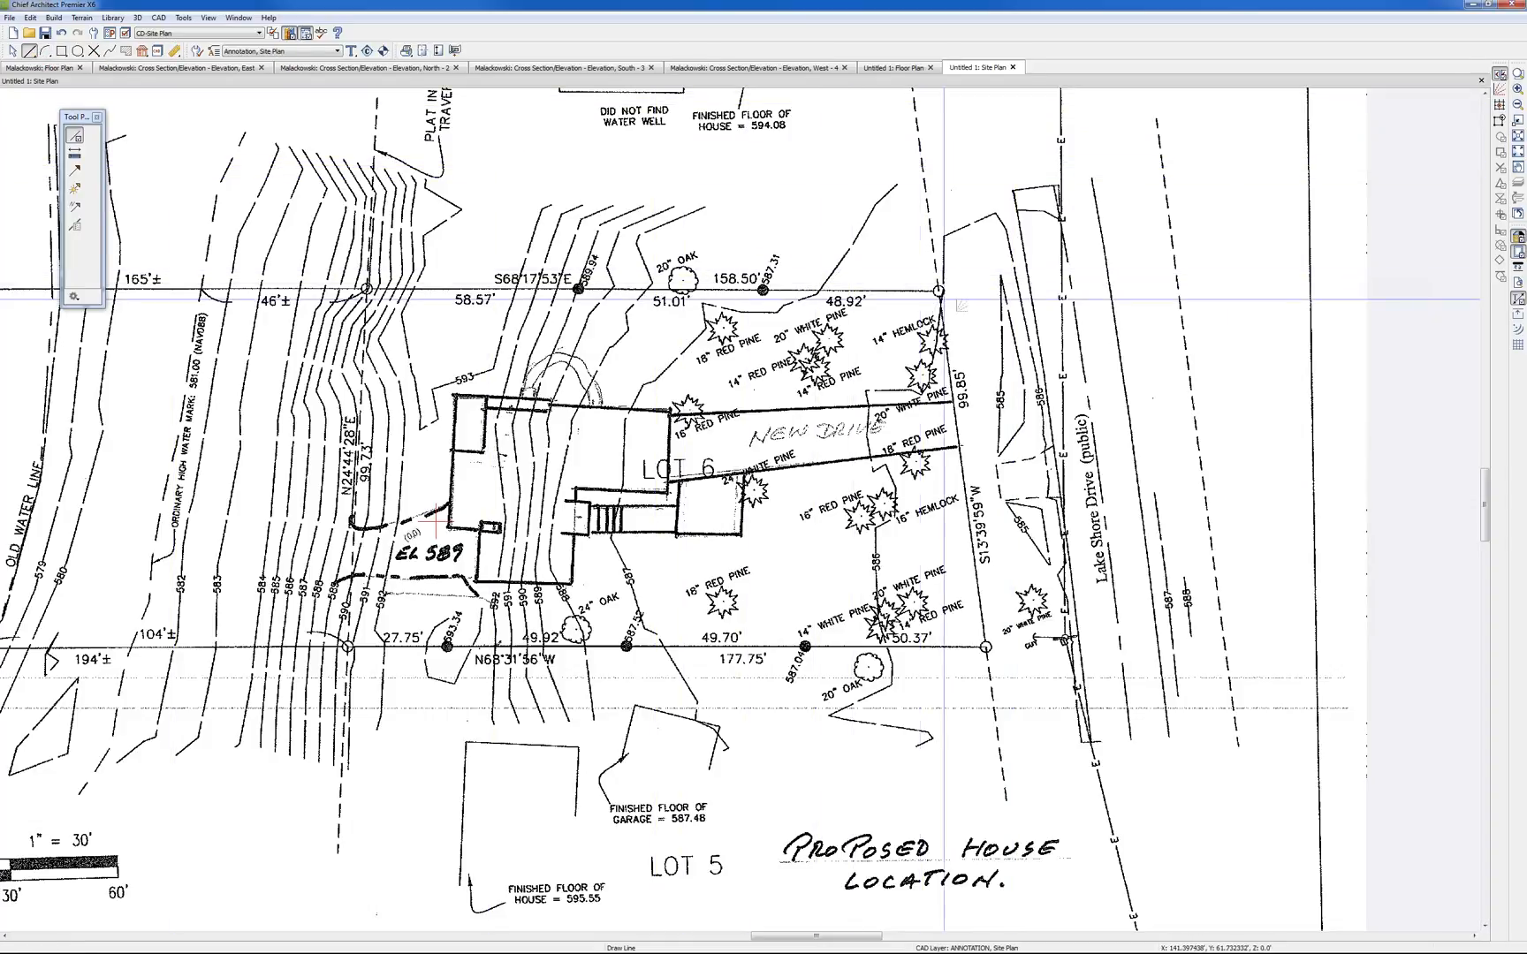
{"action": "left_click", "coordinate": [939, 291]}
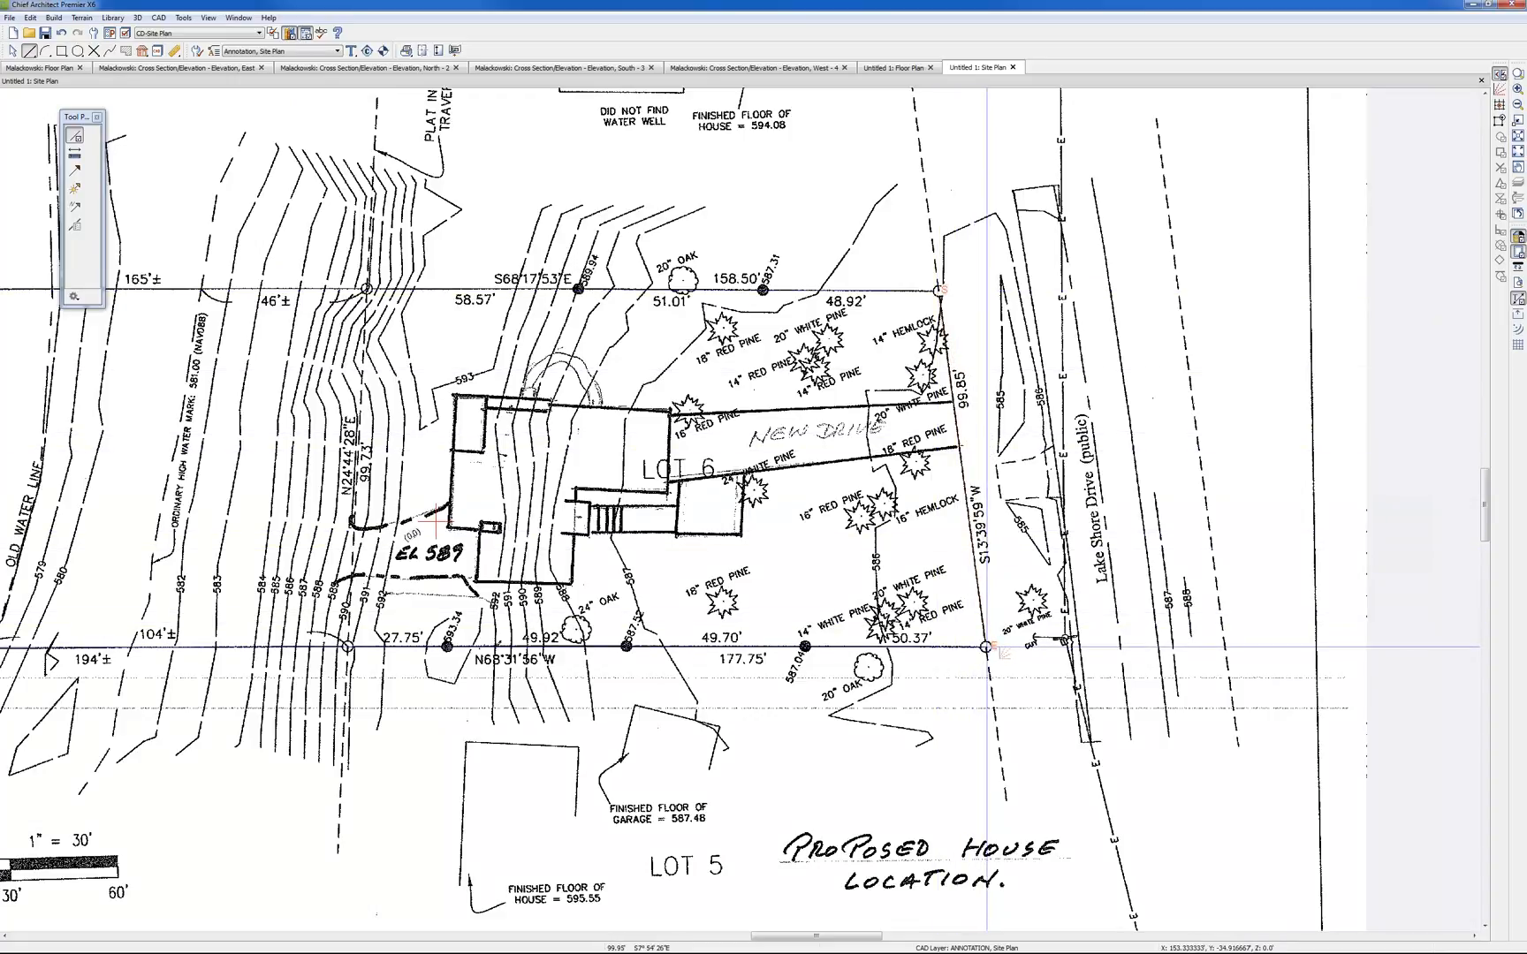
{"action": "left_click", "coordinate": [986, 647]}
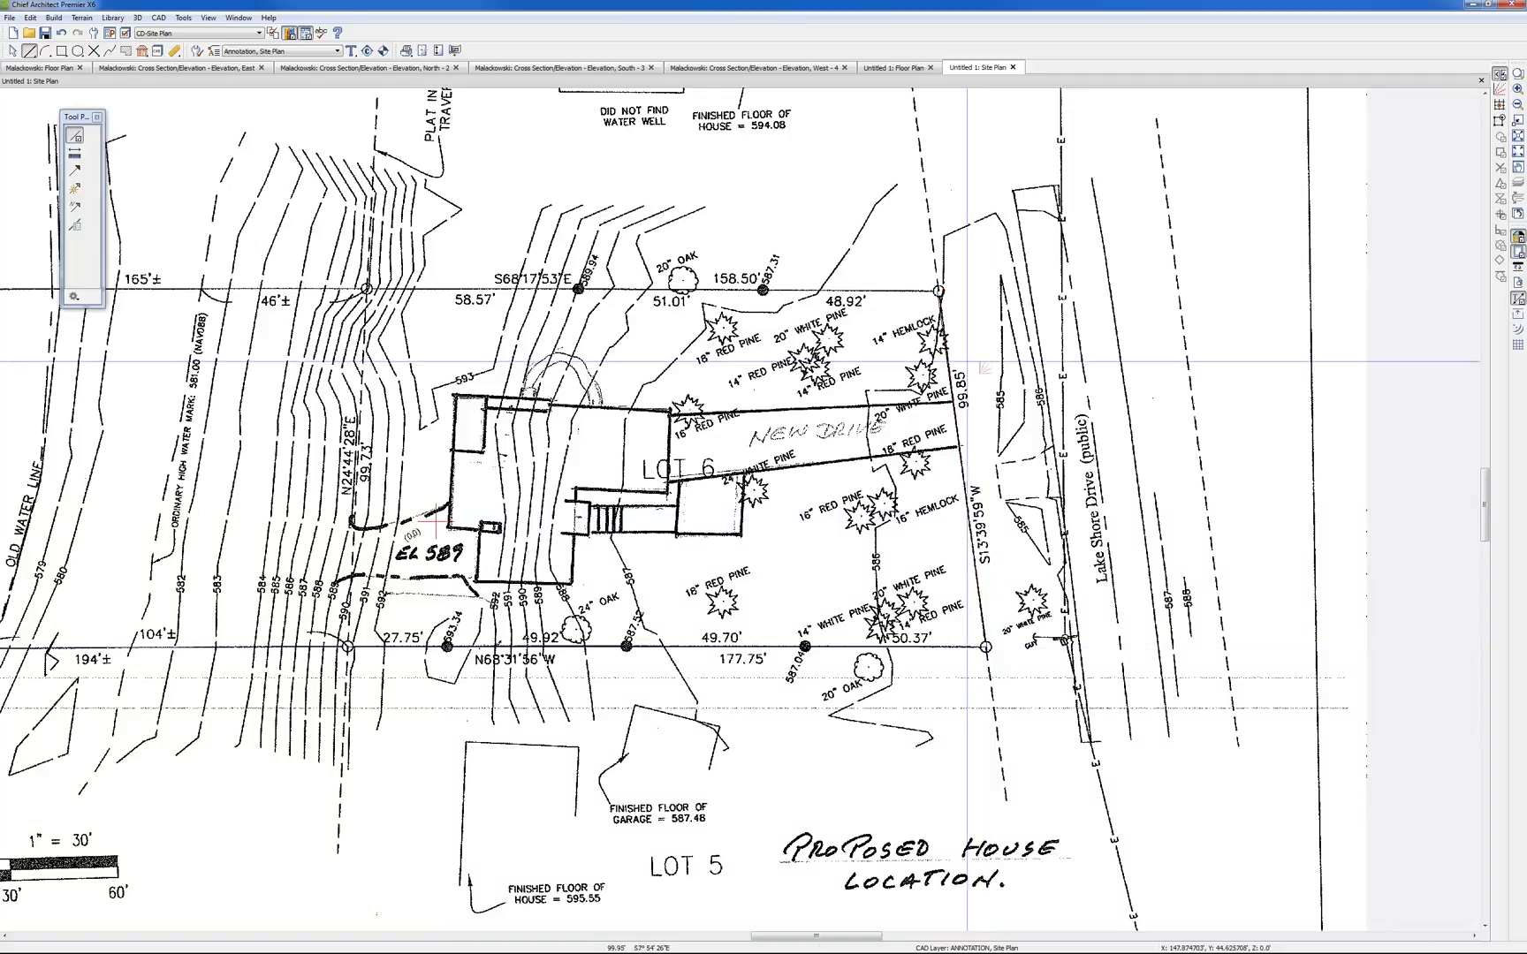
Compare the roadside segment's length with the survey dimension, then set it to 99.85' with the lock on its center point
{"action": "left_click", "coordinate": [967, 486]}
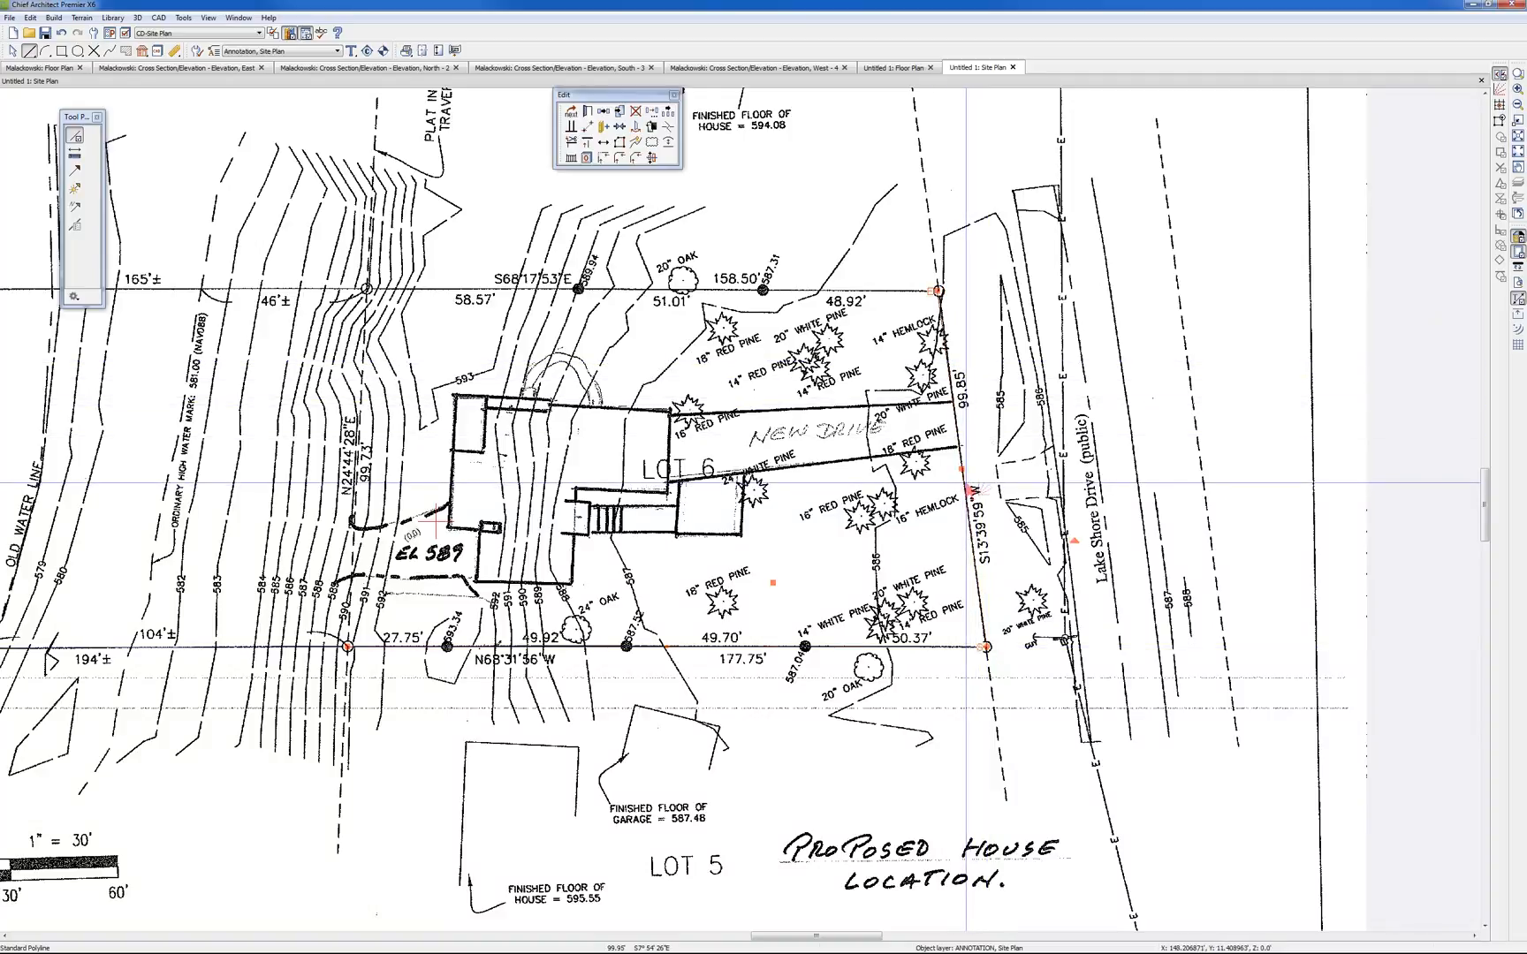
{"action": "left_click", "coordinate": [587, 112]}
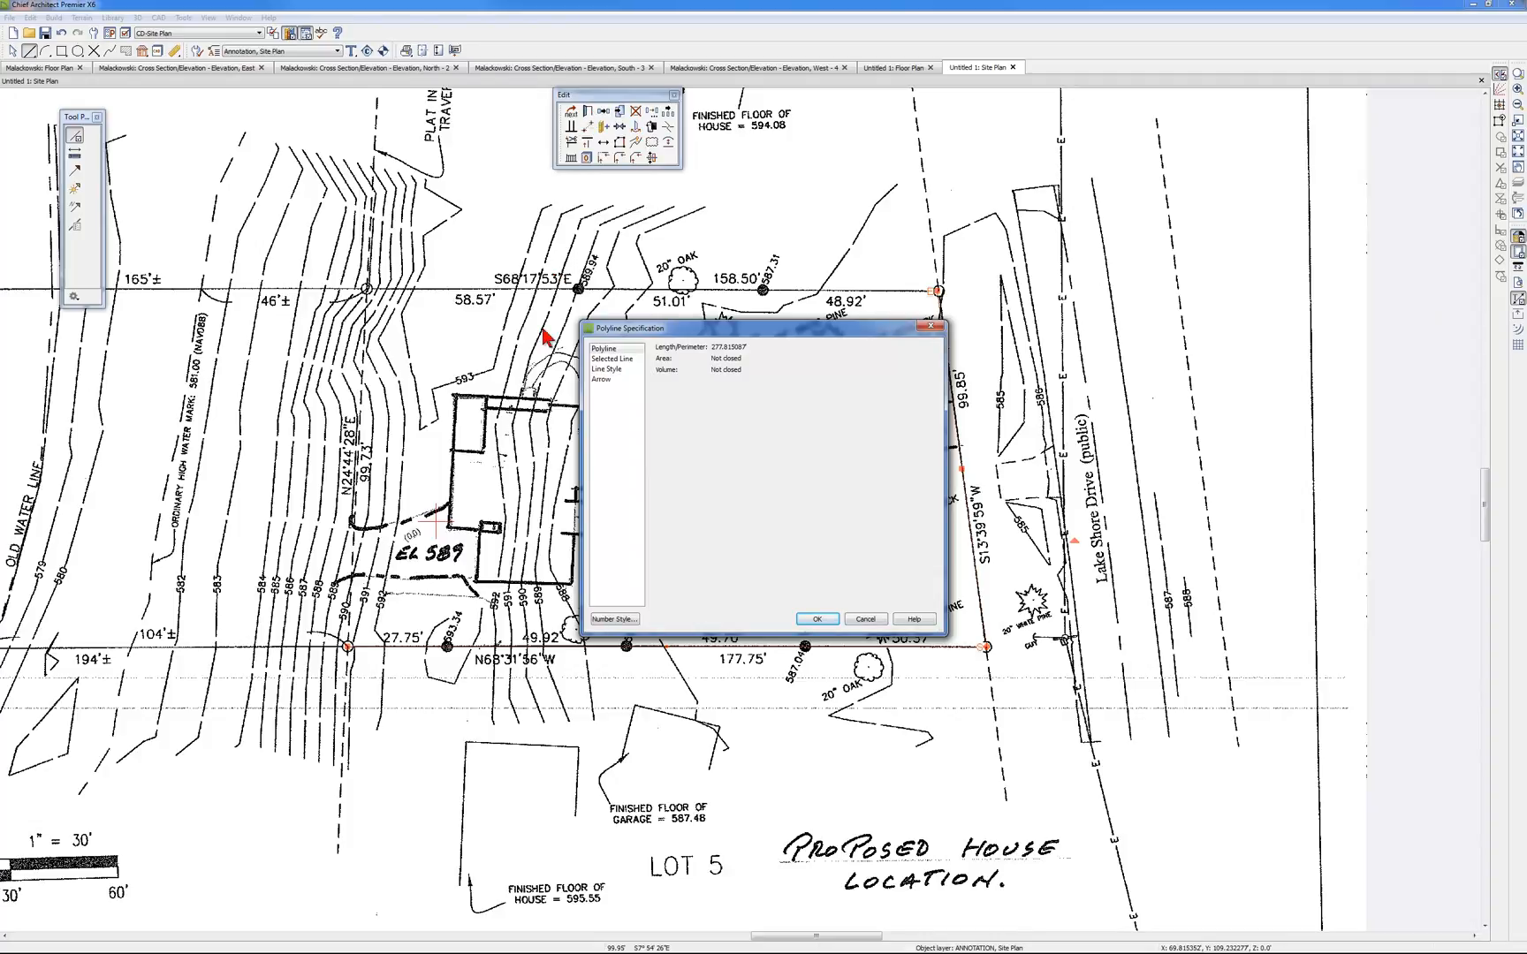
{"action": "left_click", "coordinate": [613, 359]}
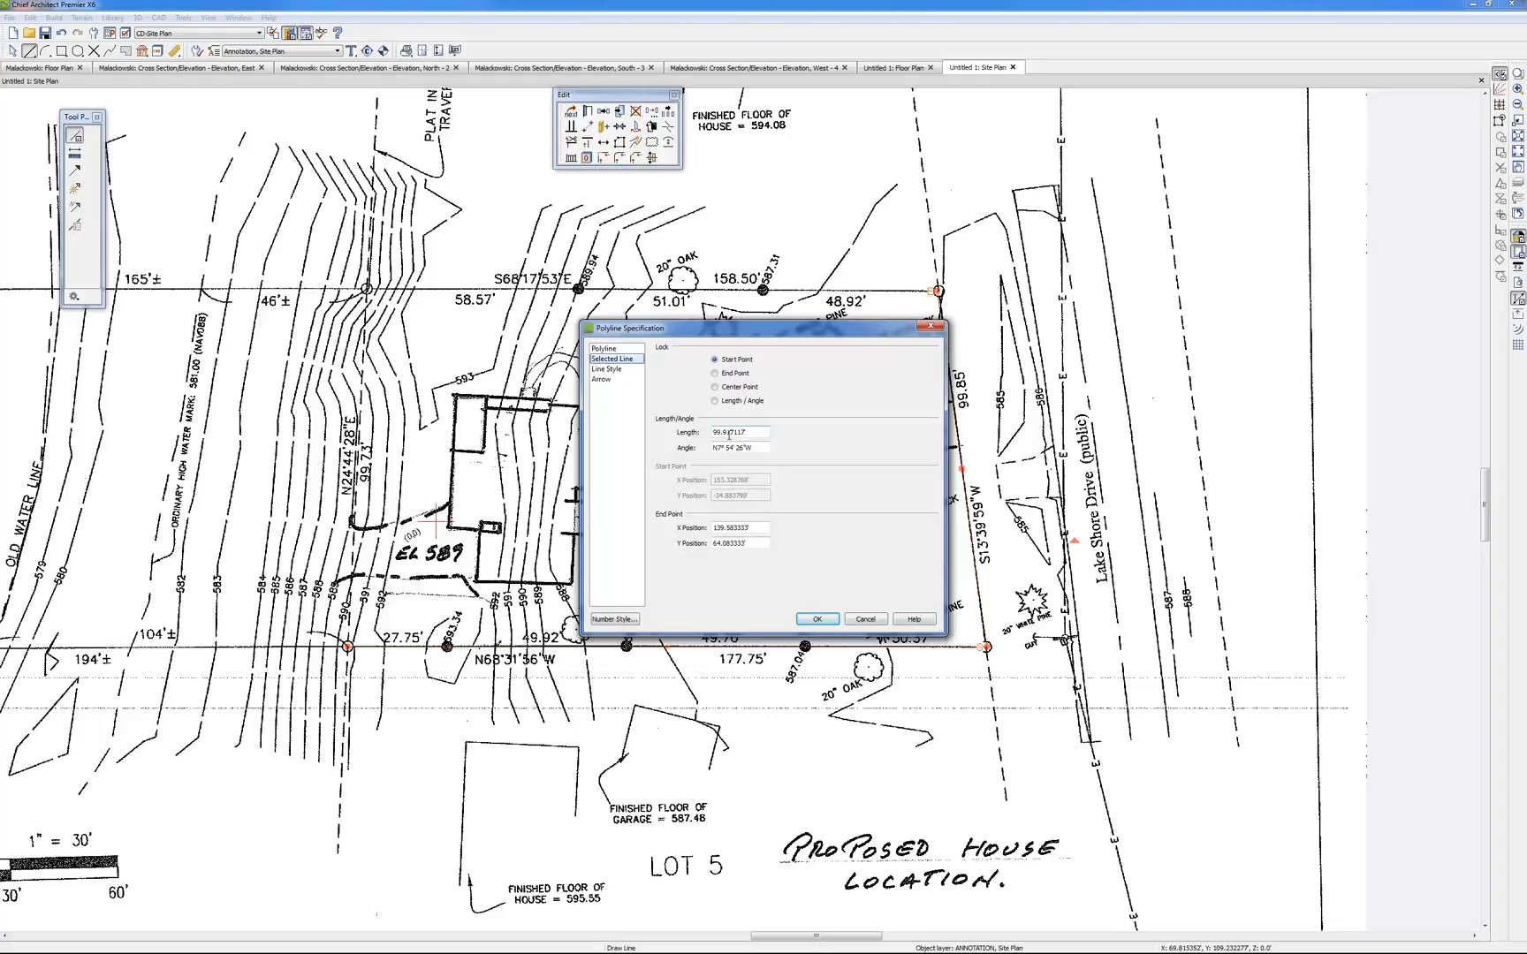
{"action": "left_click", "coordinate": [865, 619]}
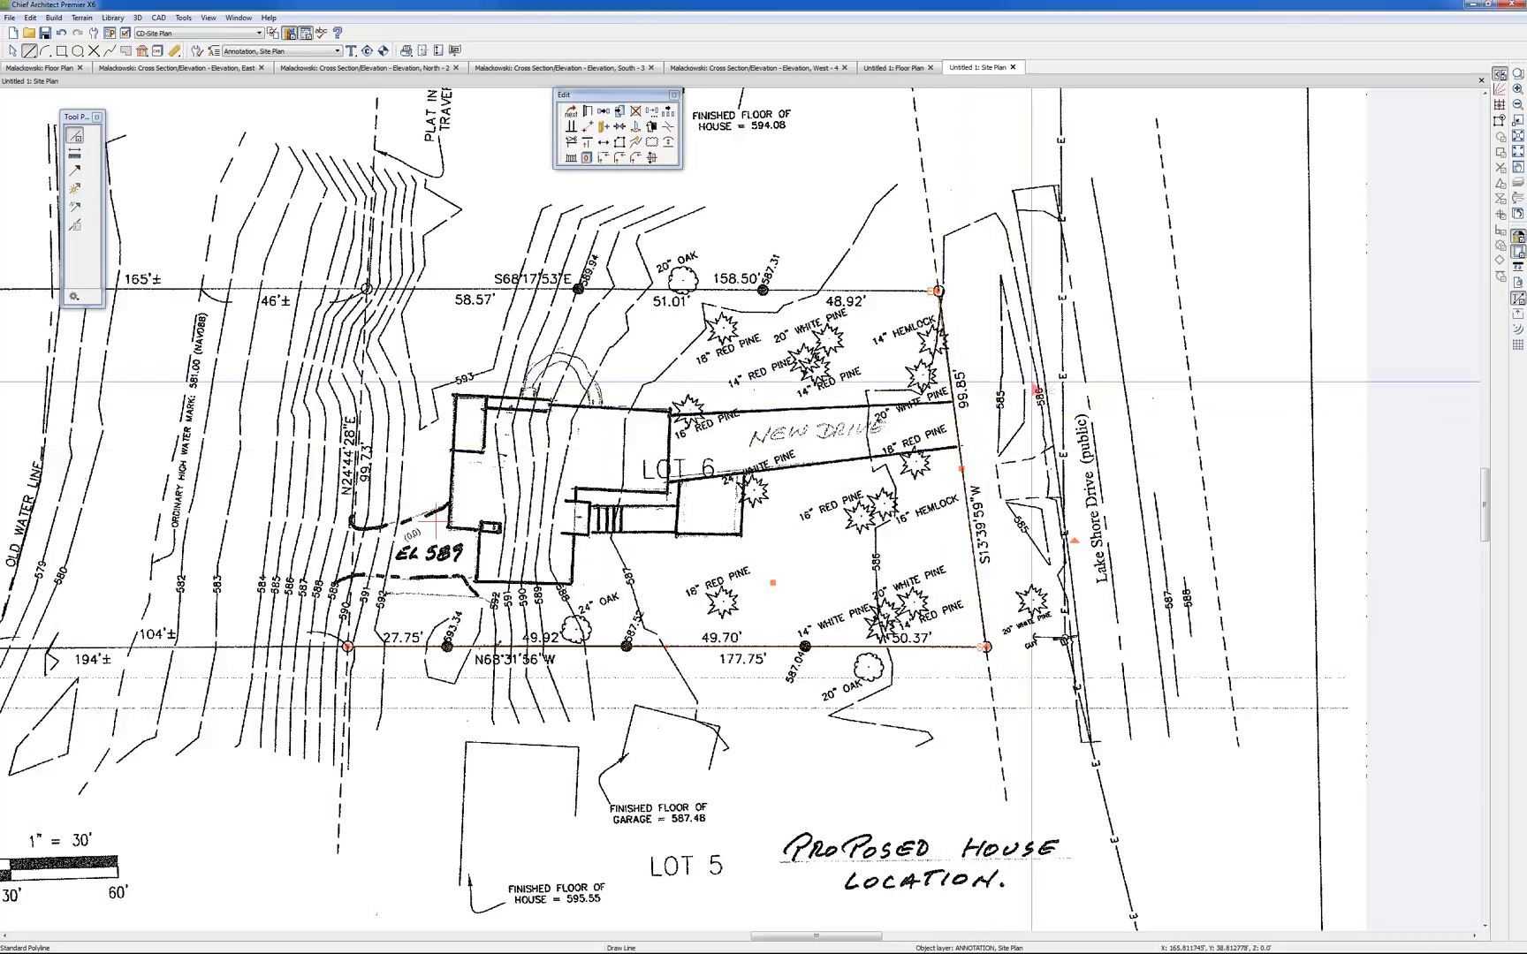
{"action": "left_click", "coordinate": [586, 127]}
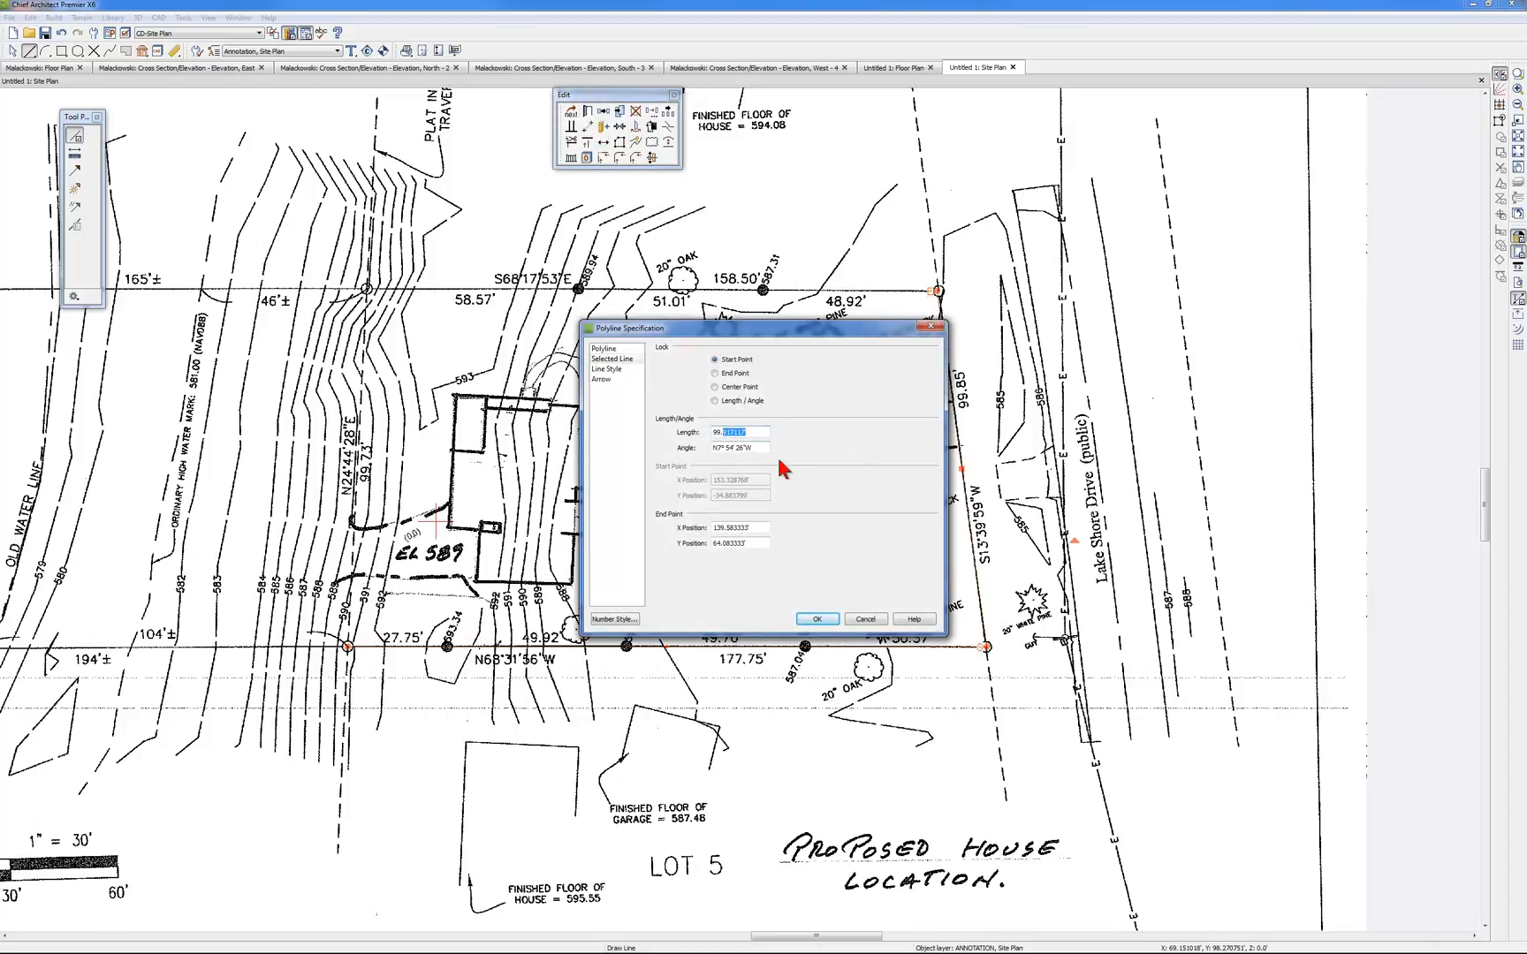
{"action": "type", "text": "85"}
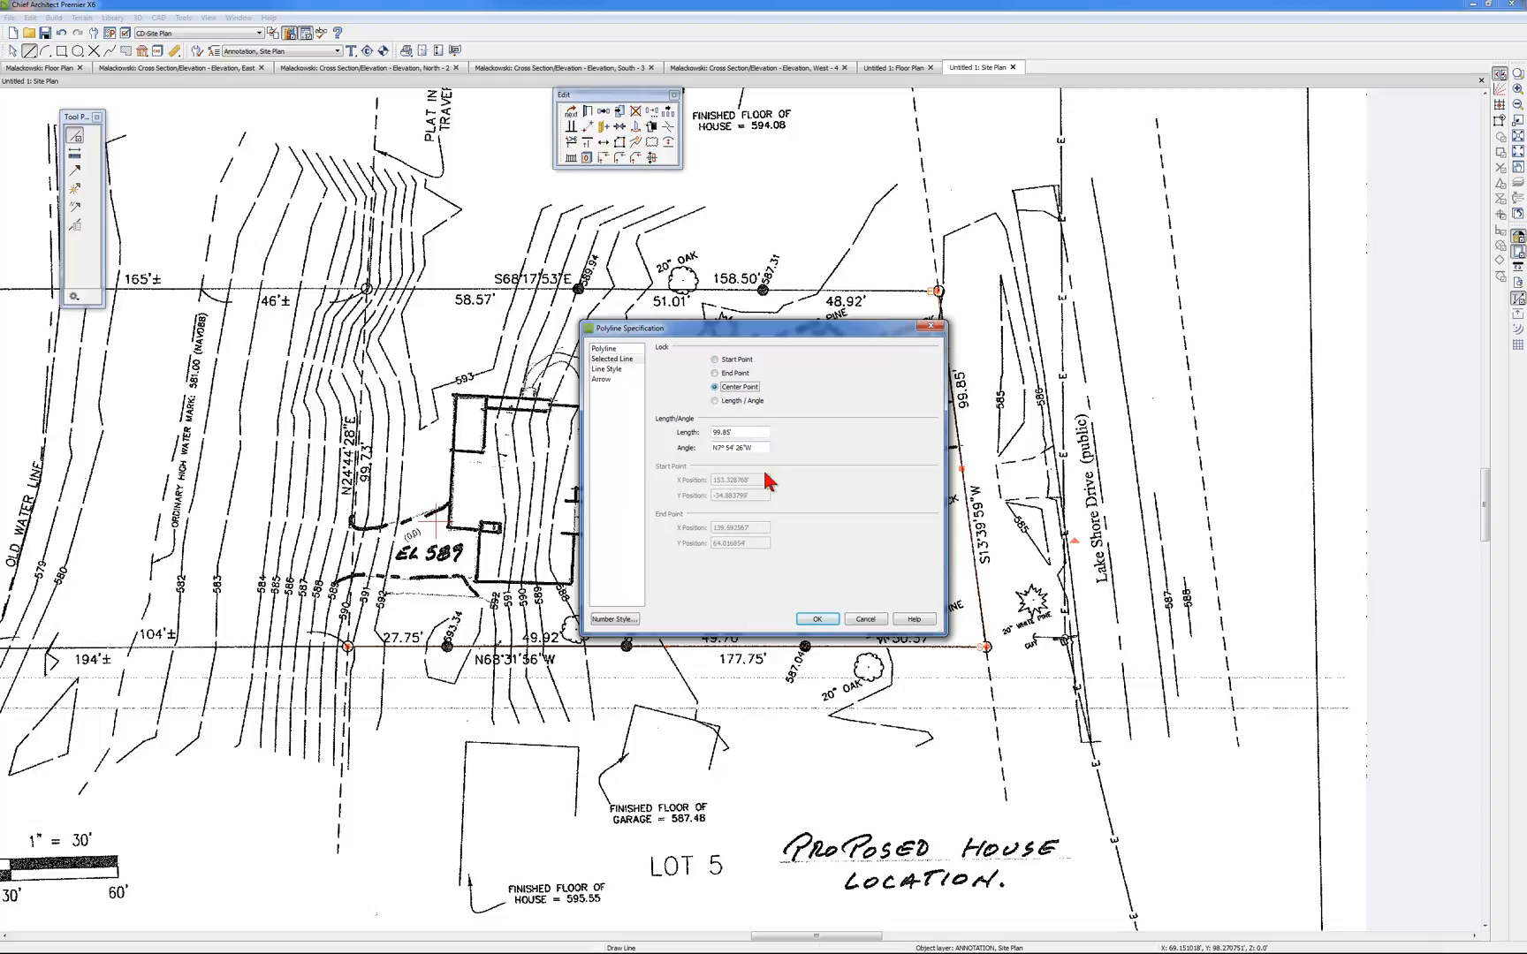
{"action": "left_click", "coordinate": [818, 619]}
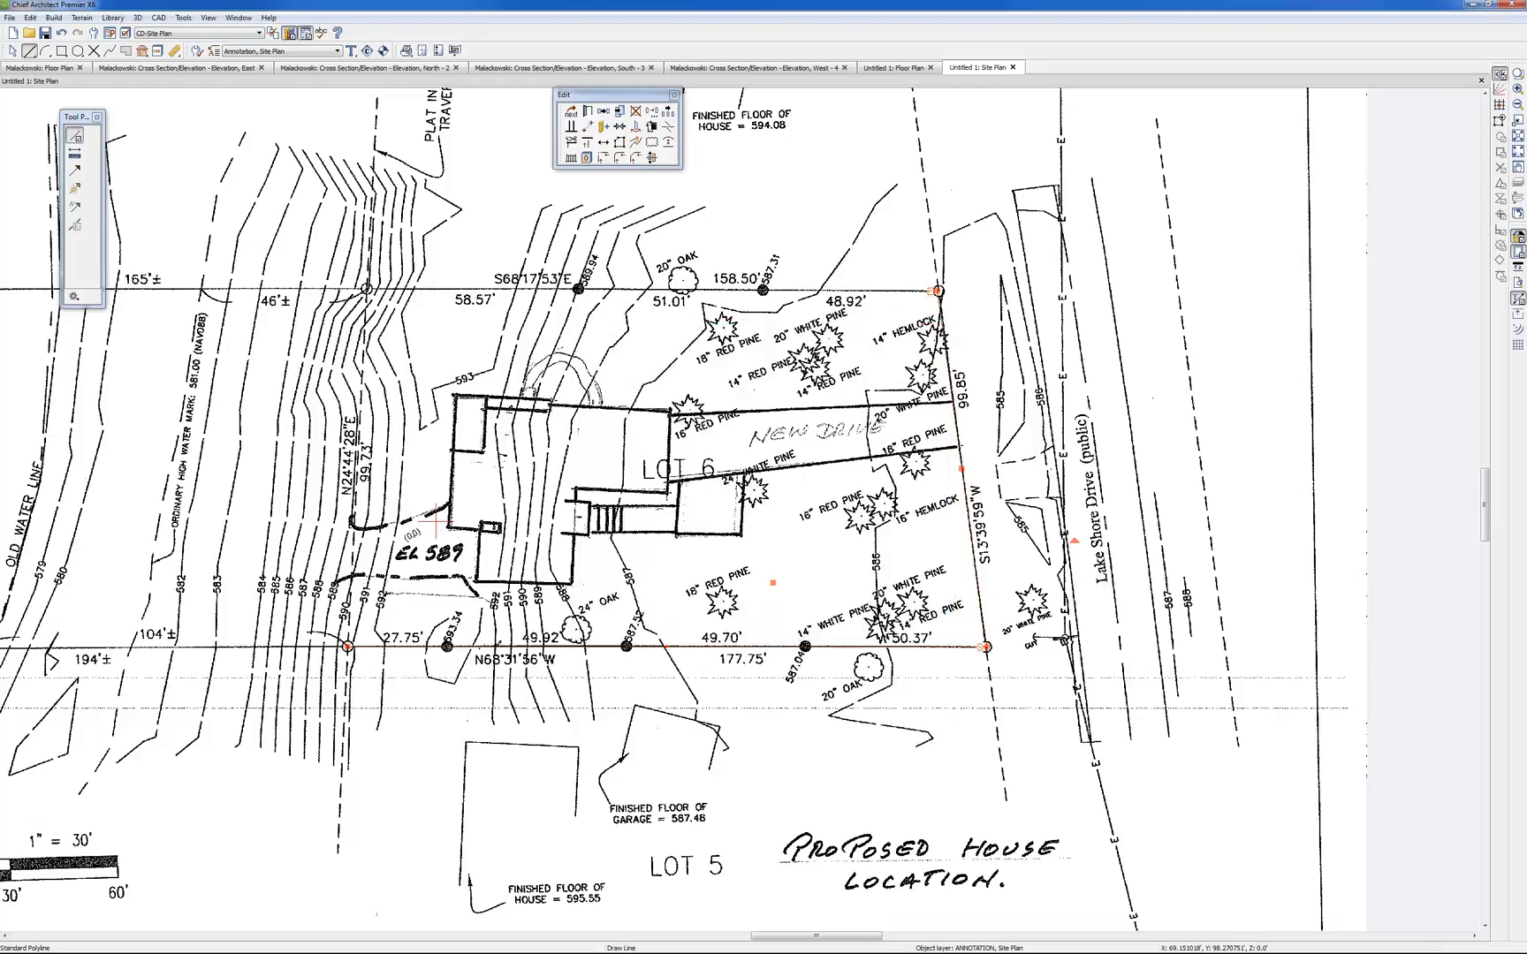
Adjust the roadside segment's free end at the iron on the 158.50' property line, and deselect everything
{"action": "left_click", "coordinate": [1262, 528]}
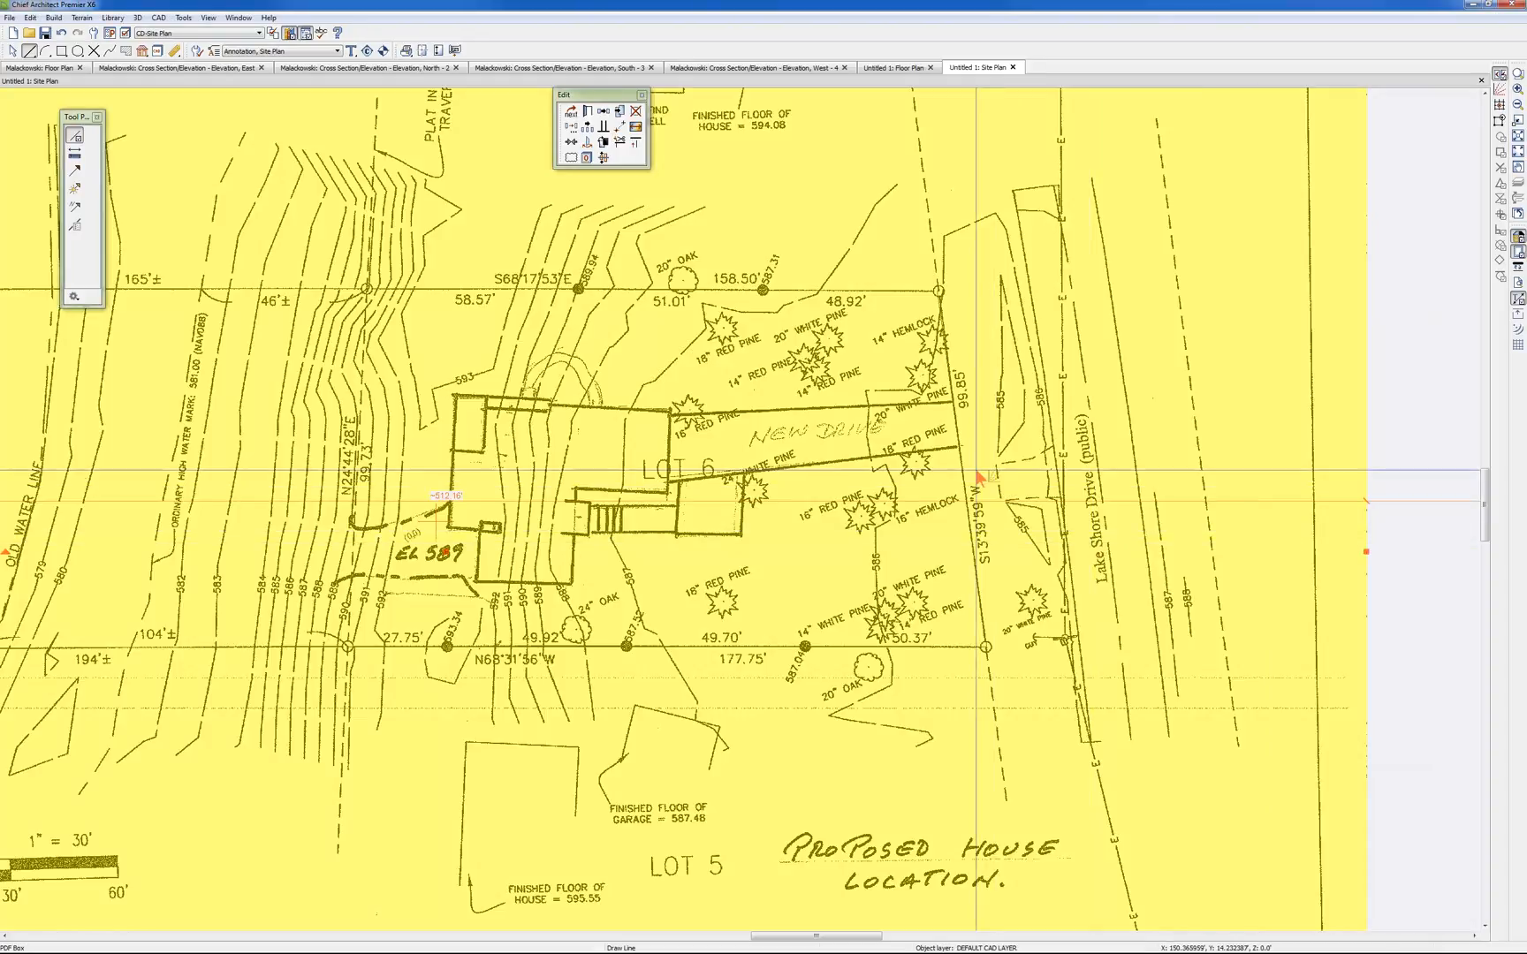
{"action": "scroll", "coordinate": [979, 477], "scroll_direction": "up", "scroll_amount": 1}
{"action": "scroll", "coordinate": [979, 477], "scroll_direction": "up", "scroll_amount": 6}
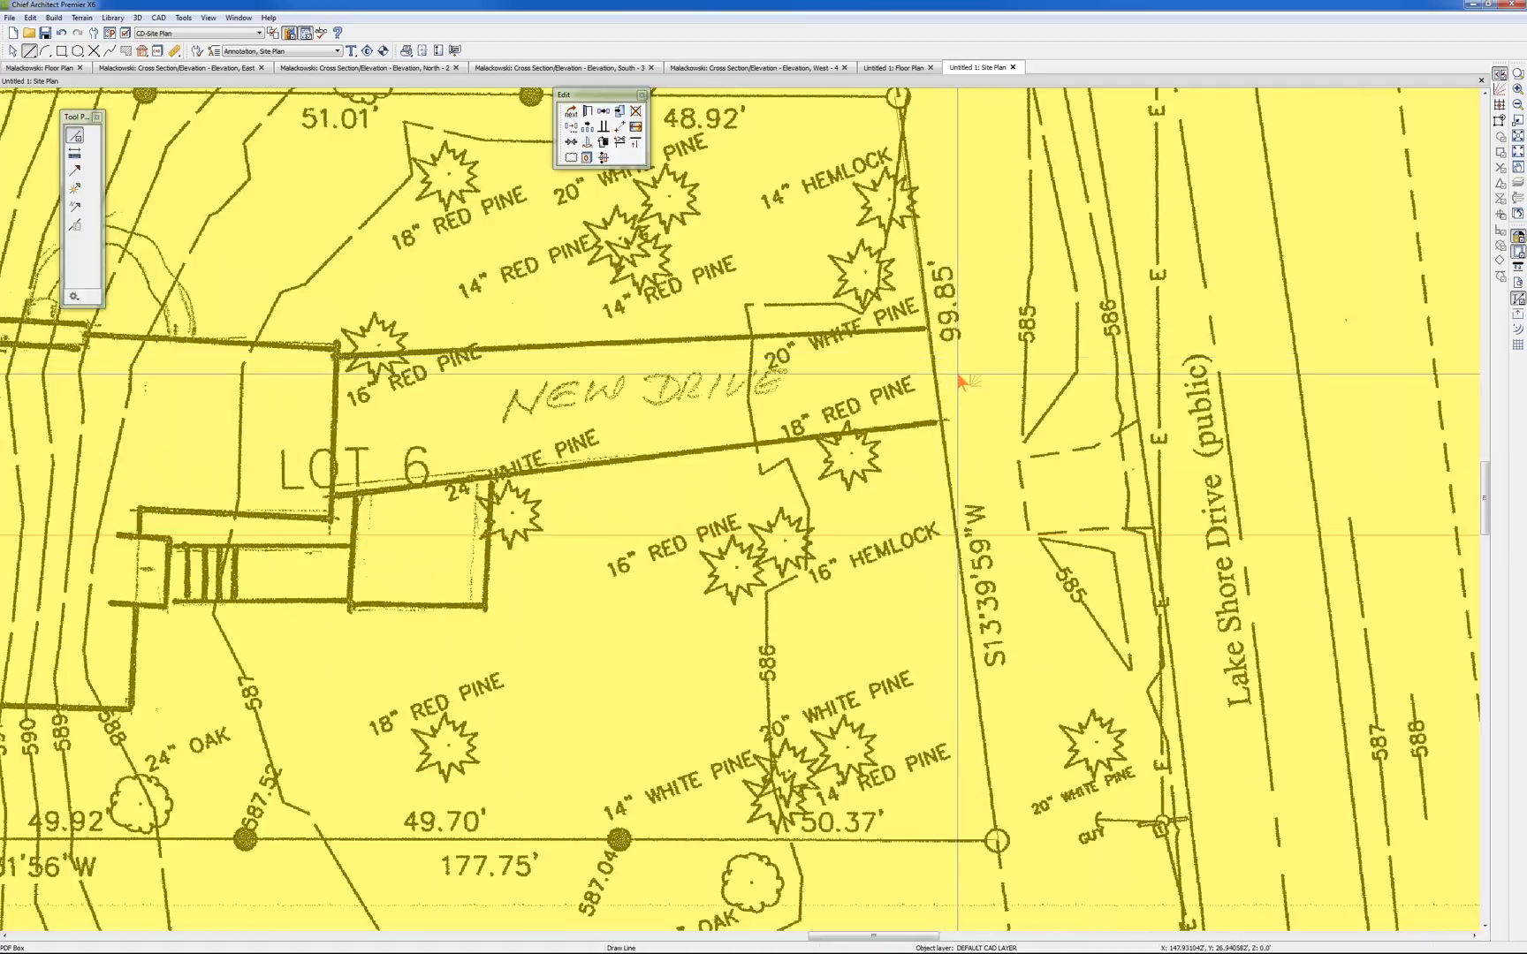
{"action": "scroll", "coordinate": [954, 378], "scroll_direction": "down", "scroll_amount": 5}
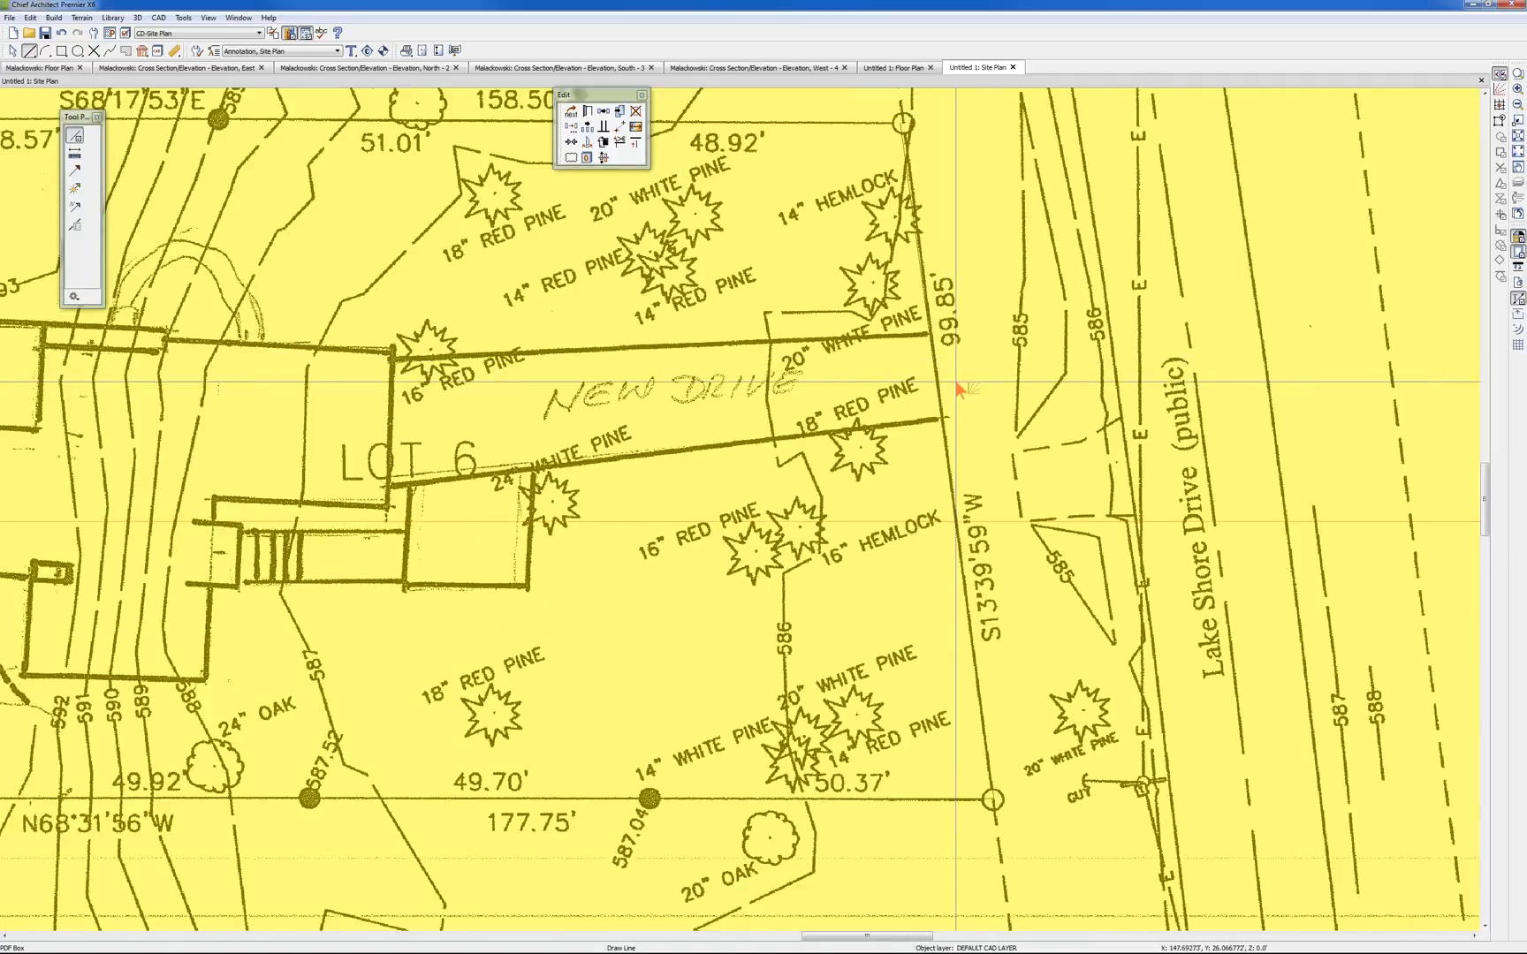
{"action": "left_click", "coordinate": [920, 206]}
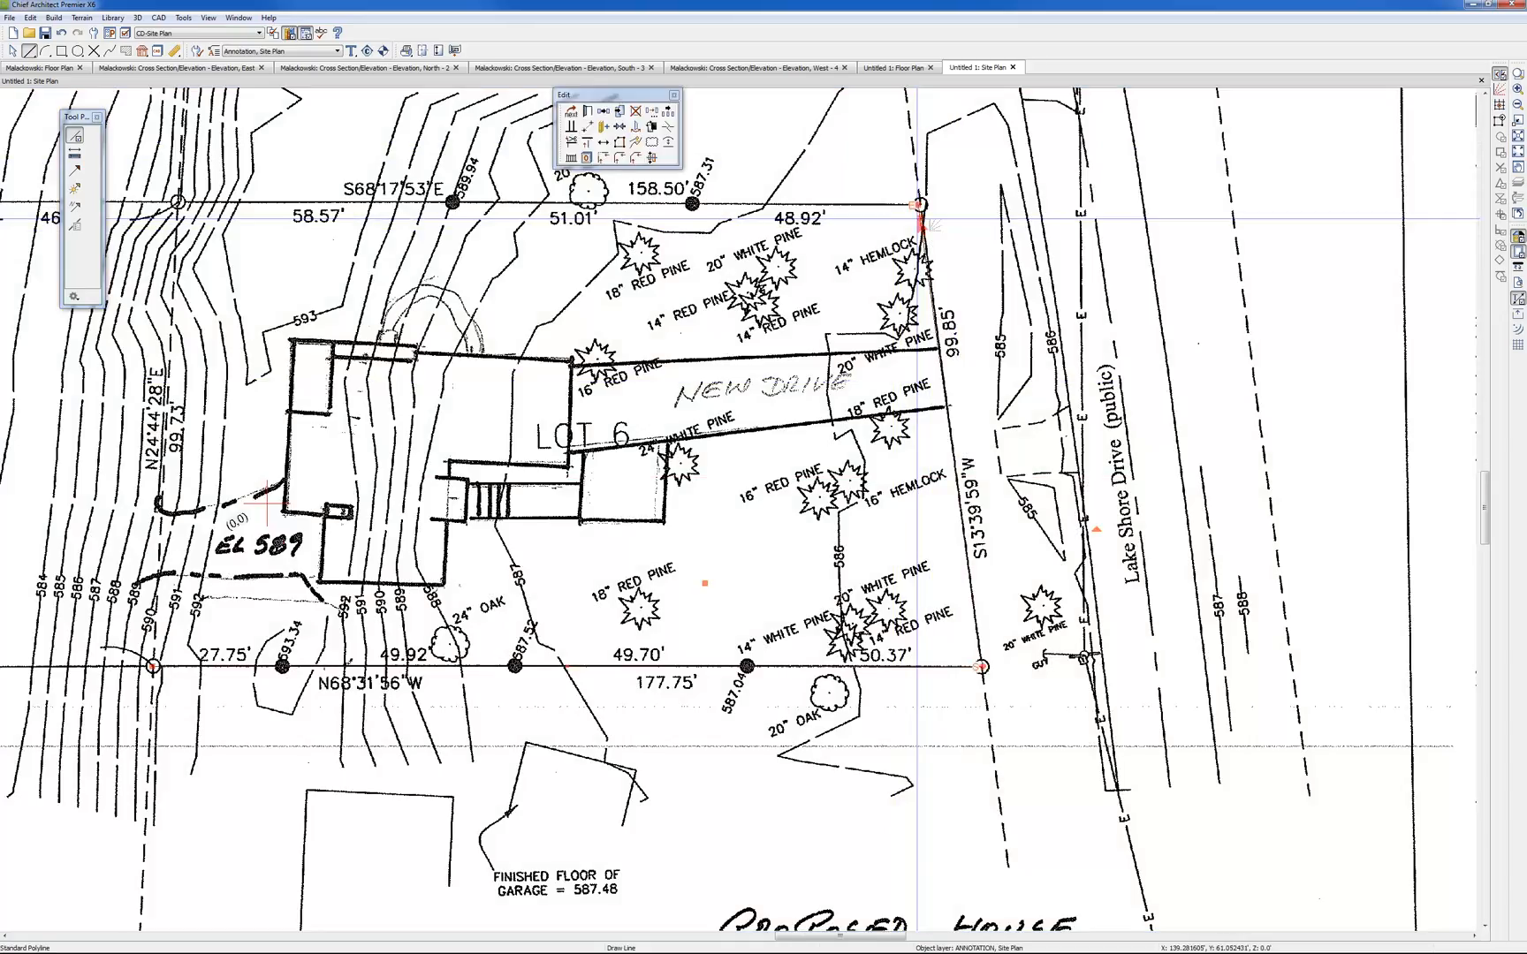
{"action": "left_click_drag", "start_coordinate": [920, 205], "coordinate": [921, 206]}
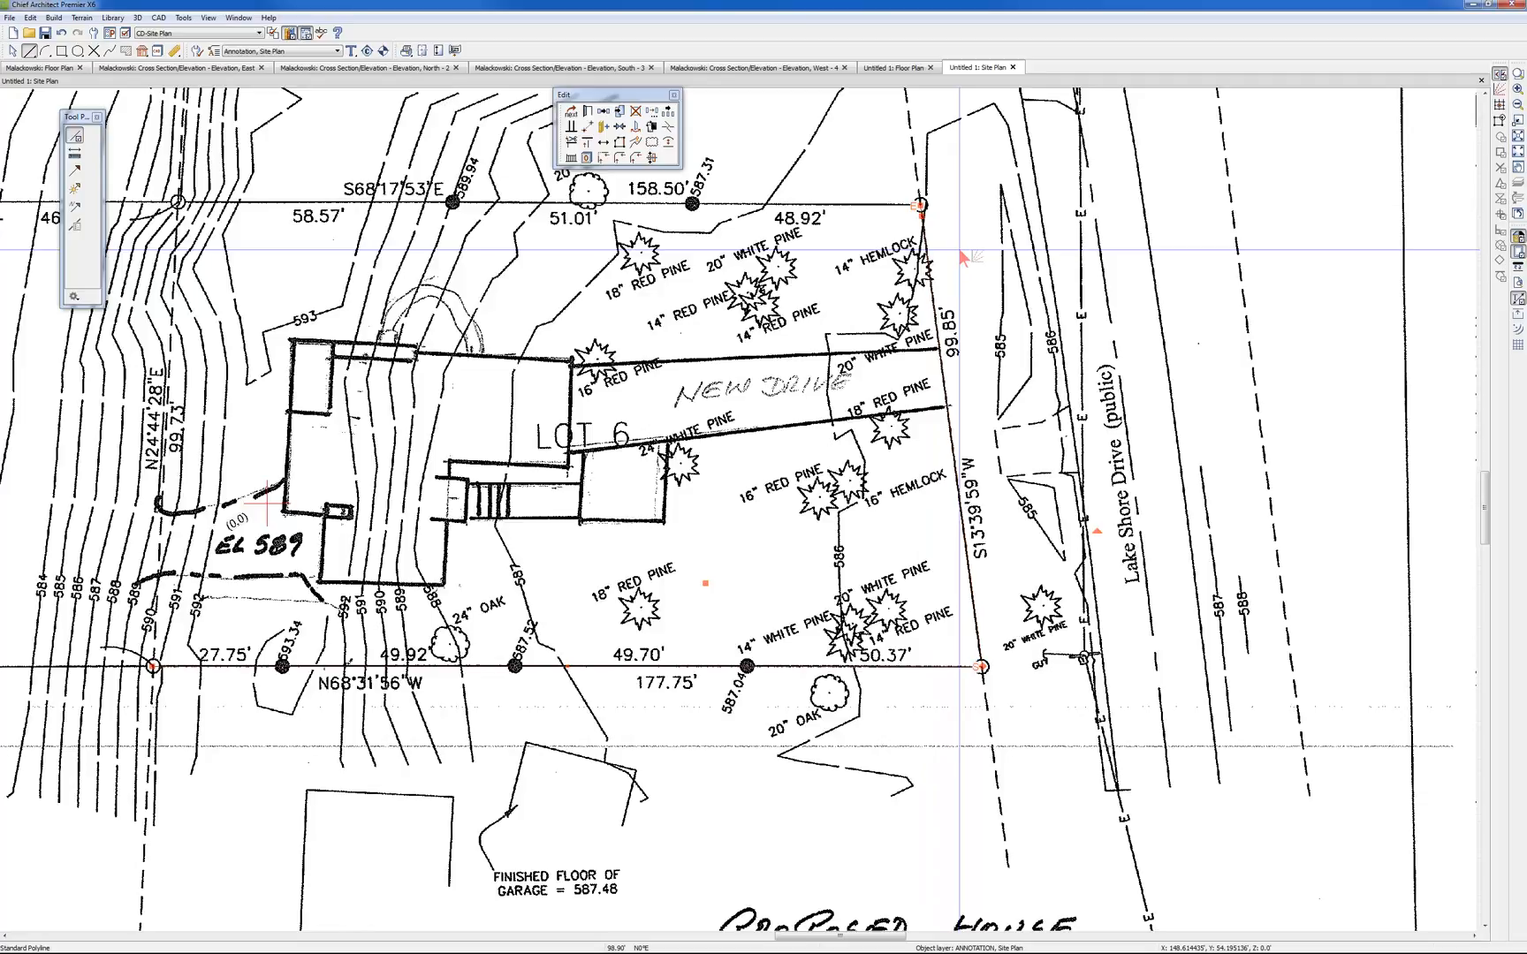
{"action": "scroll", "coordinate": [958, 246], "scroll_direction": "down", "scroll_amount": 5}
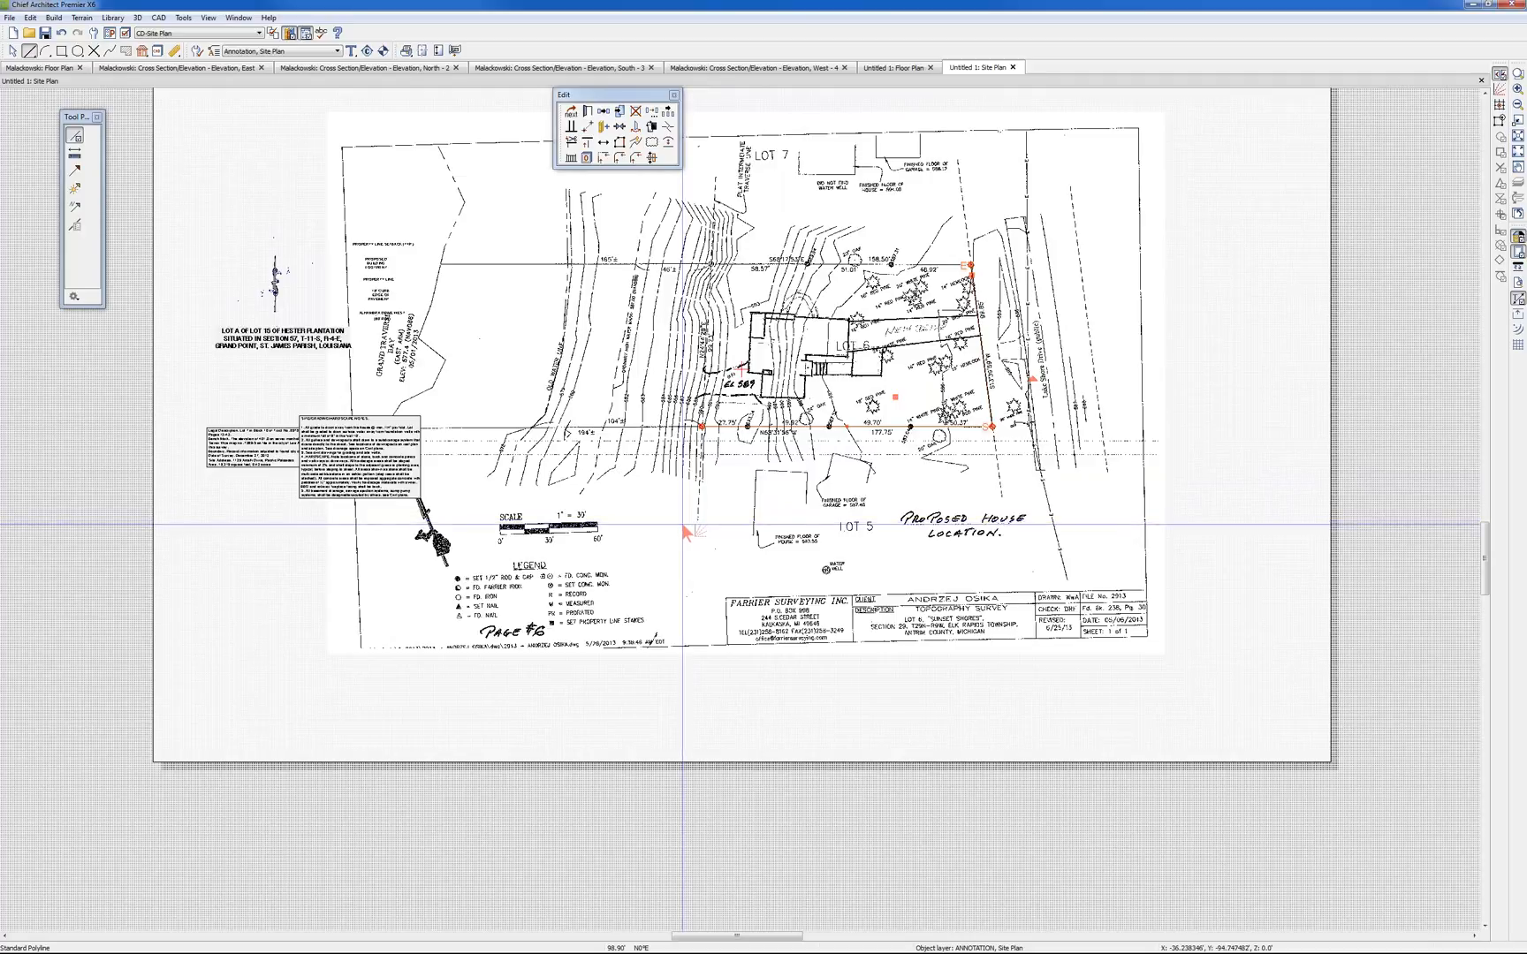
{"action": "key", "text": "Escape"}
{"action": "left_click", "coordinate": [708, 538]}
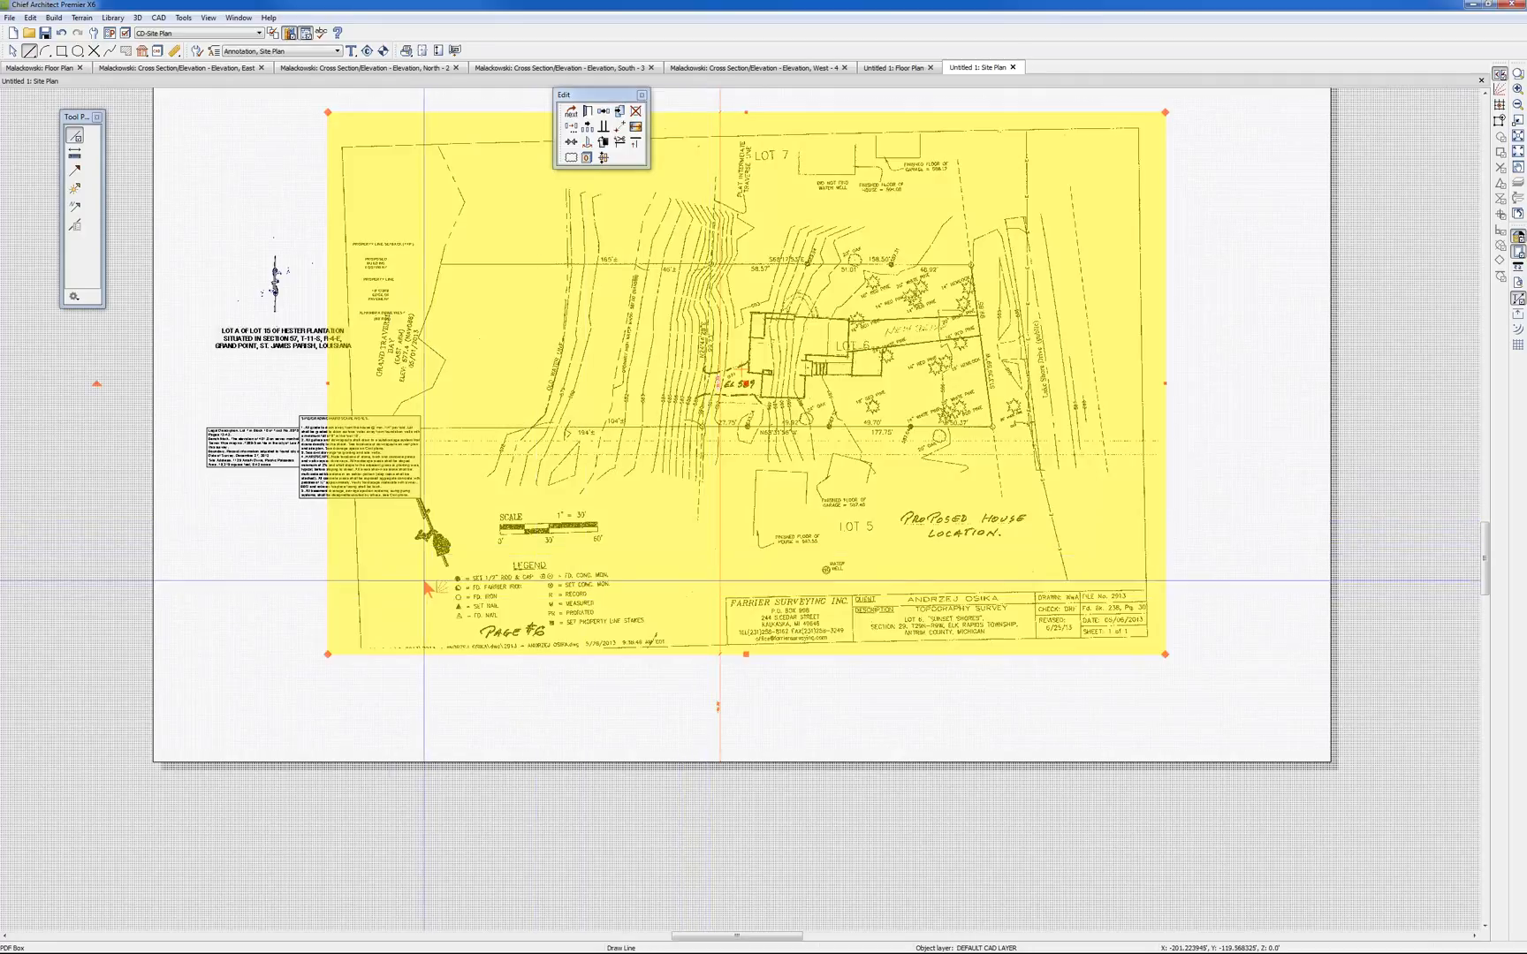
{"action": "key", "text": "Escape"}
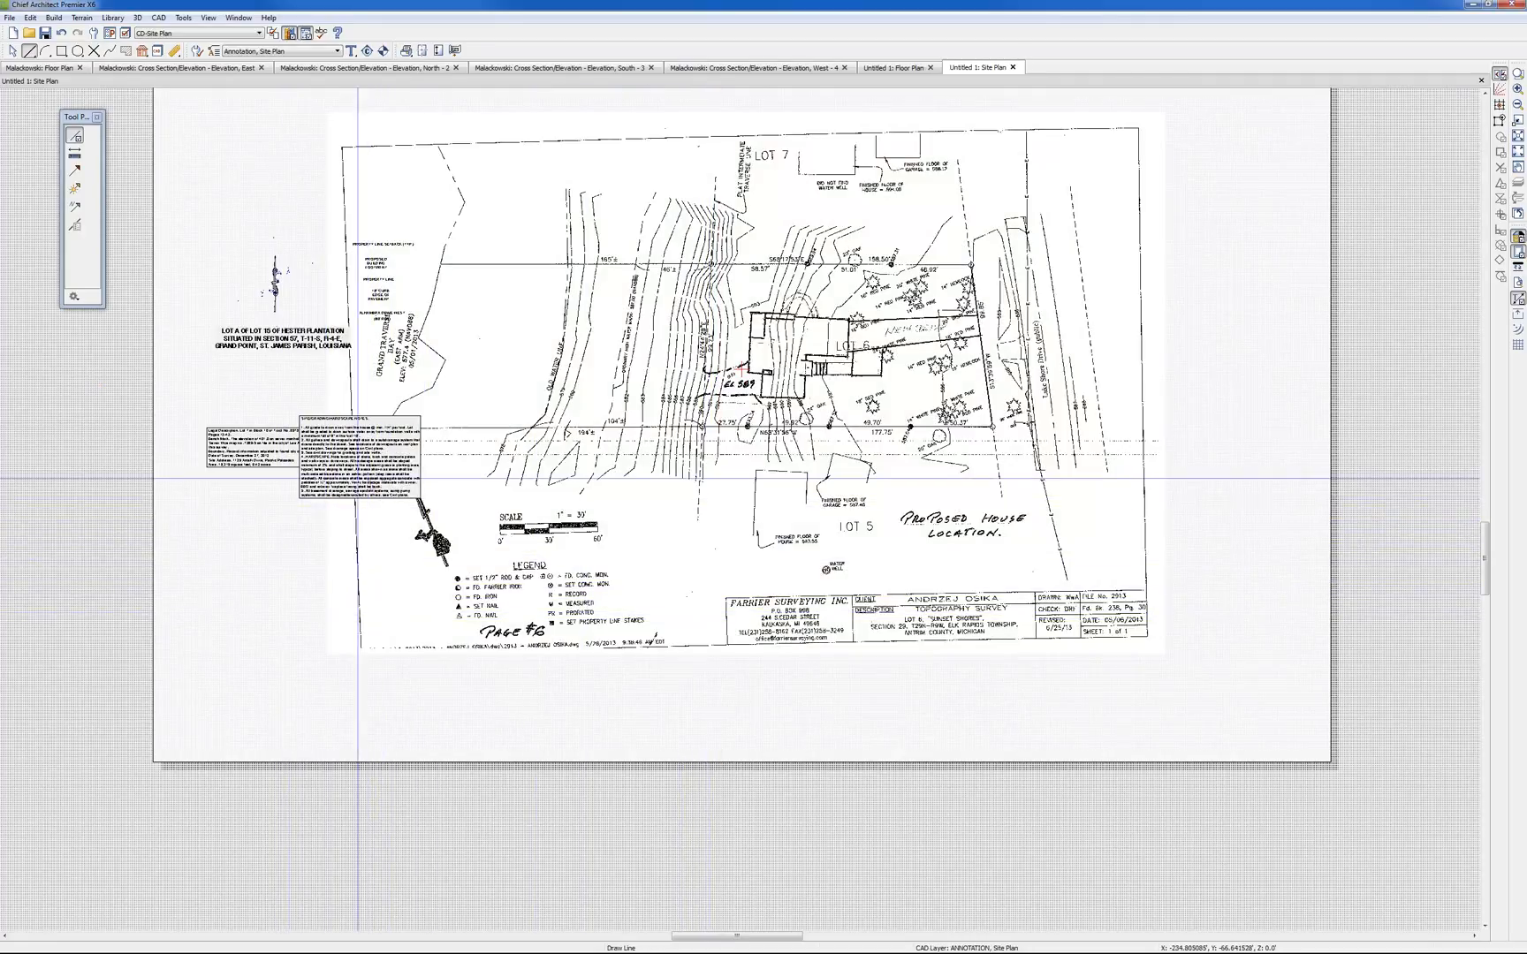
Move the SITE/GRADING/HARDSCAPE NOTES text box off the survey so it clears the north arrow and legal description
{"action": "scroll", "coordinate": [408, 523], "scroll_direction": "up", "scroll_amount": 3}
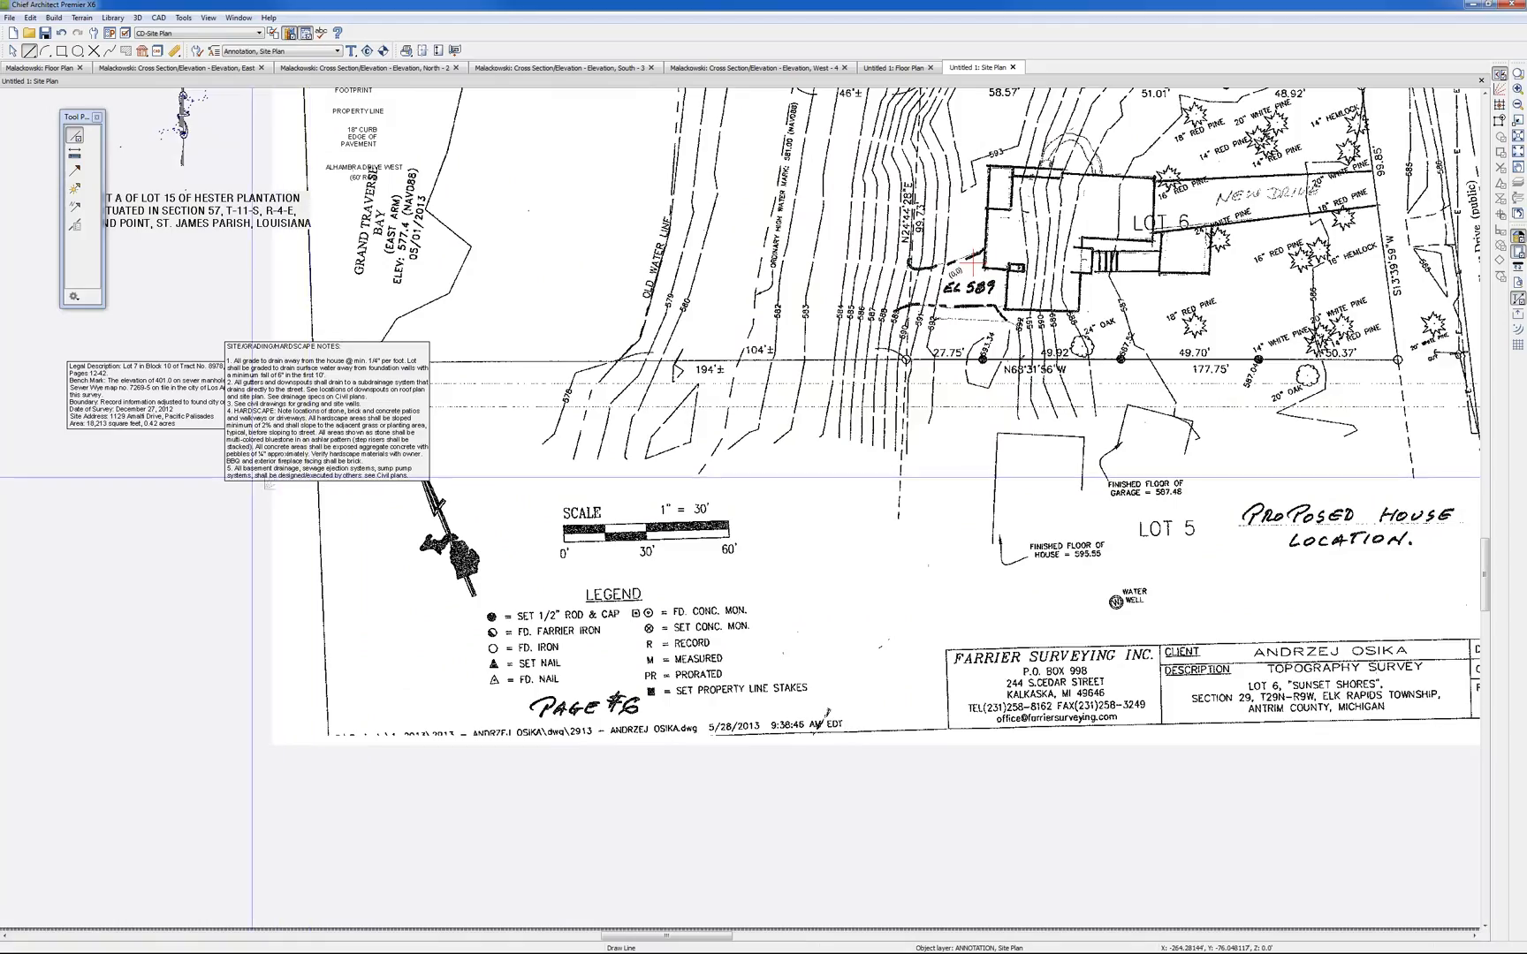
{"action": "left_click", "coordinate": [321, 413]}
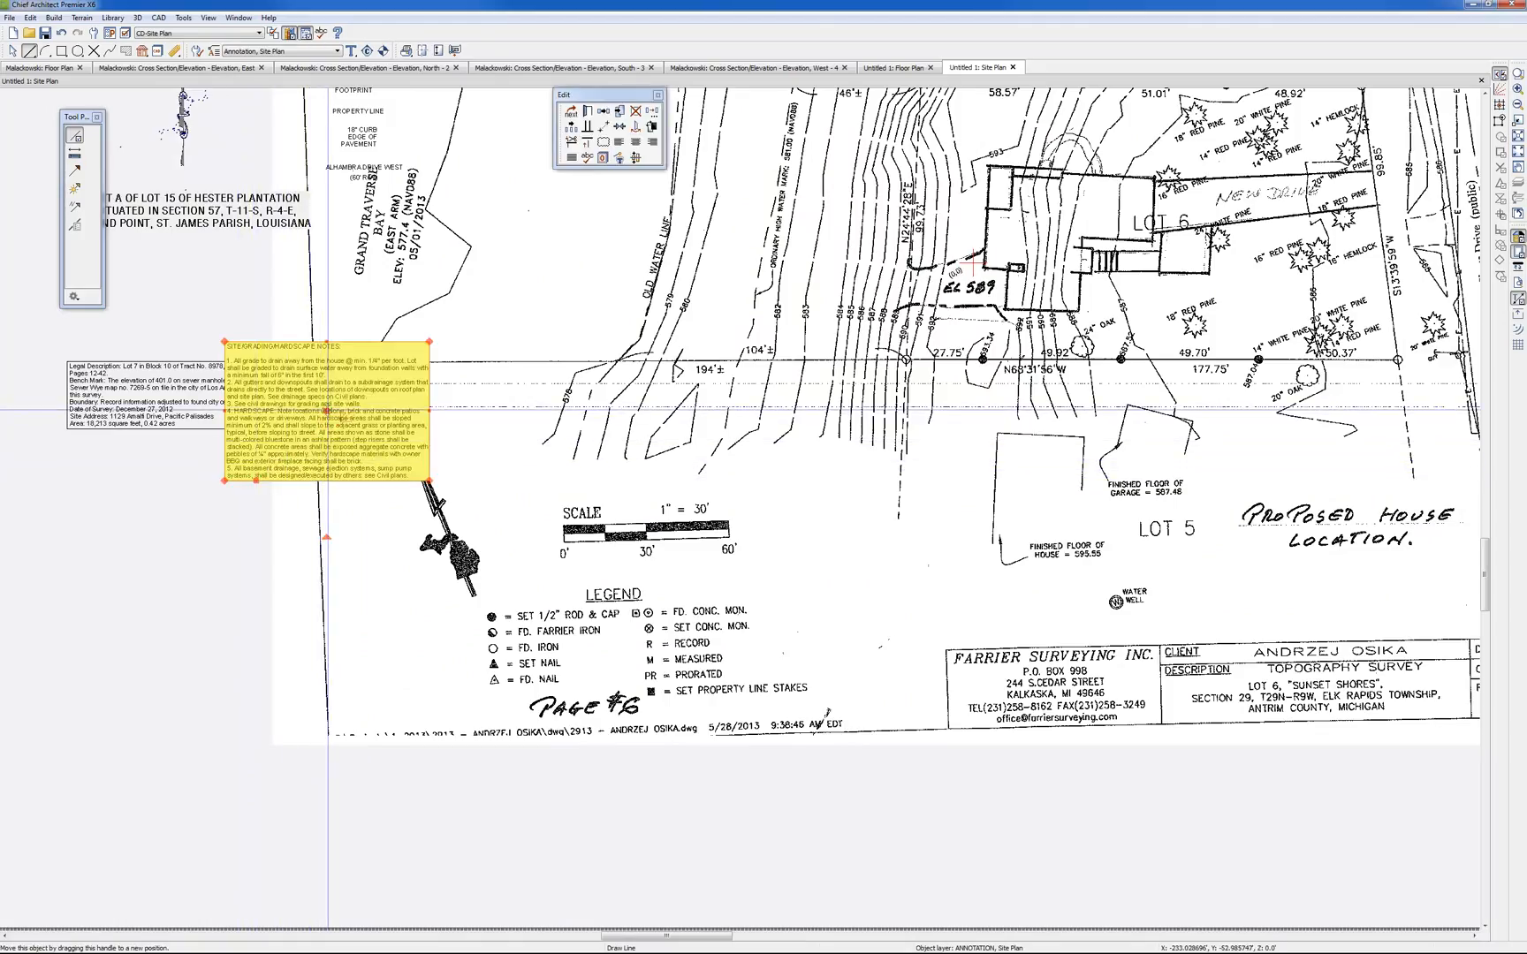
{"action": "left_click_drag", "start_coordinate": [326, 411], "coordinate": [145, 557]}
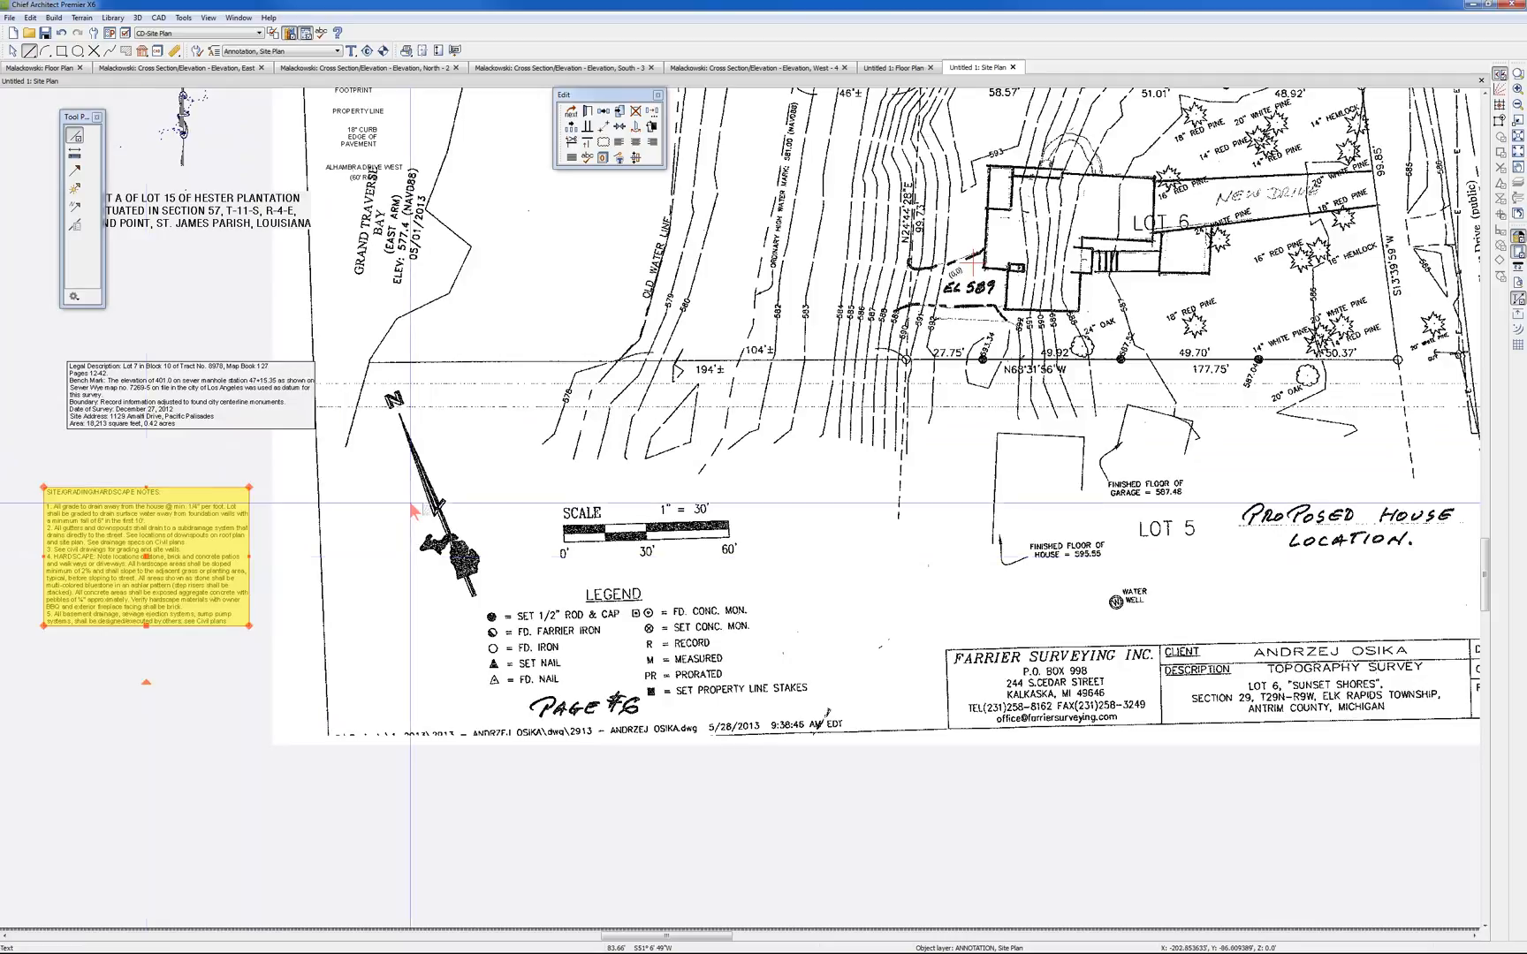
{"action": "scroll", "coordinate": [402, 579], "scroll_direction": "up", "scroll_amount": 1}
{"action": "scroll", "coordinate": [402, 575], "scroll_direction": "up", "scroll_amount": 5}
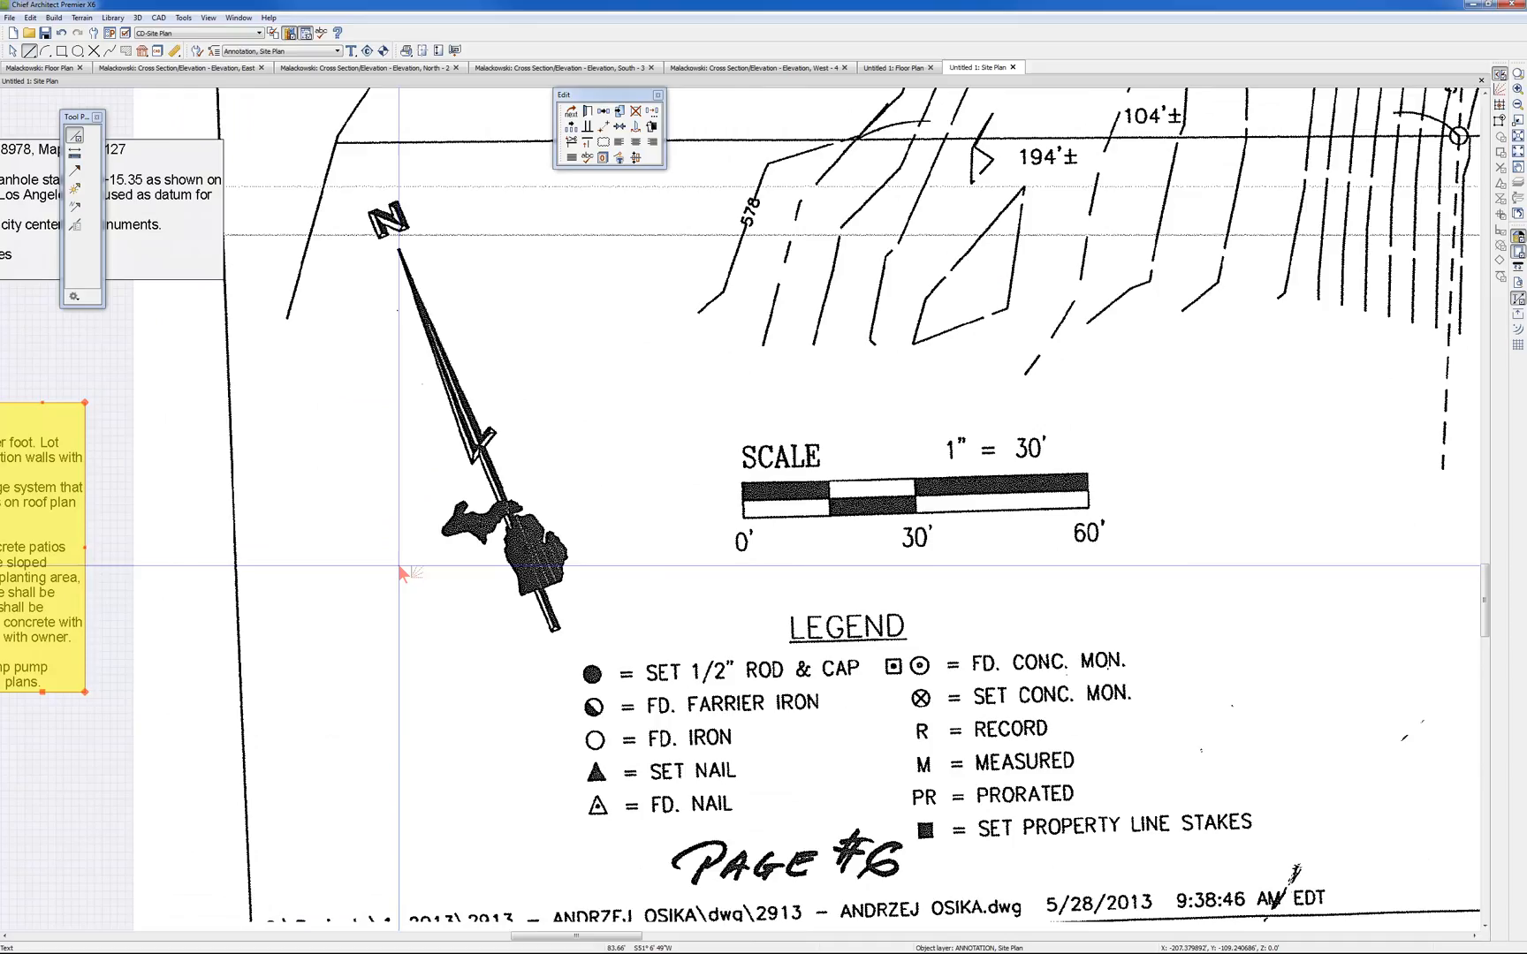
Draw a north pointer about 71' long over the survey's north arrow, from its tail to its tip
{"action": "left_click", "coordinate": [159, 18]}
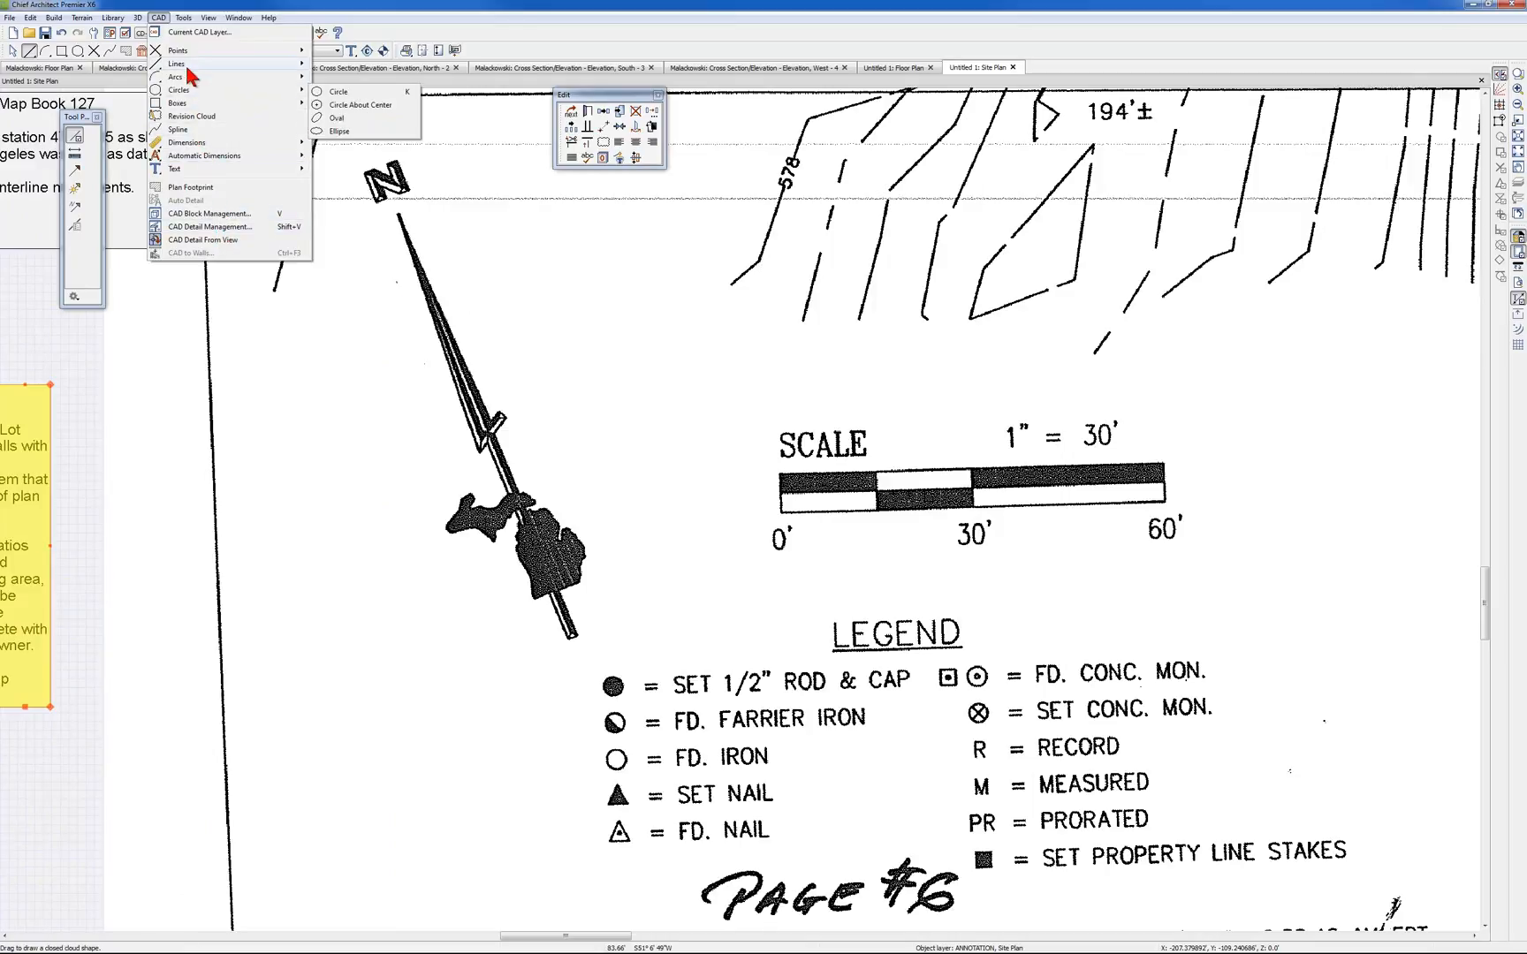
{"action": "mouse_move", "coordinate": [187, 67]}
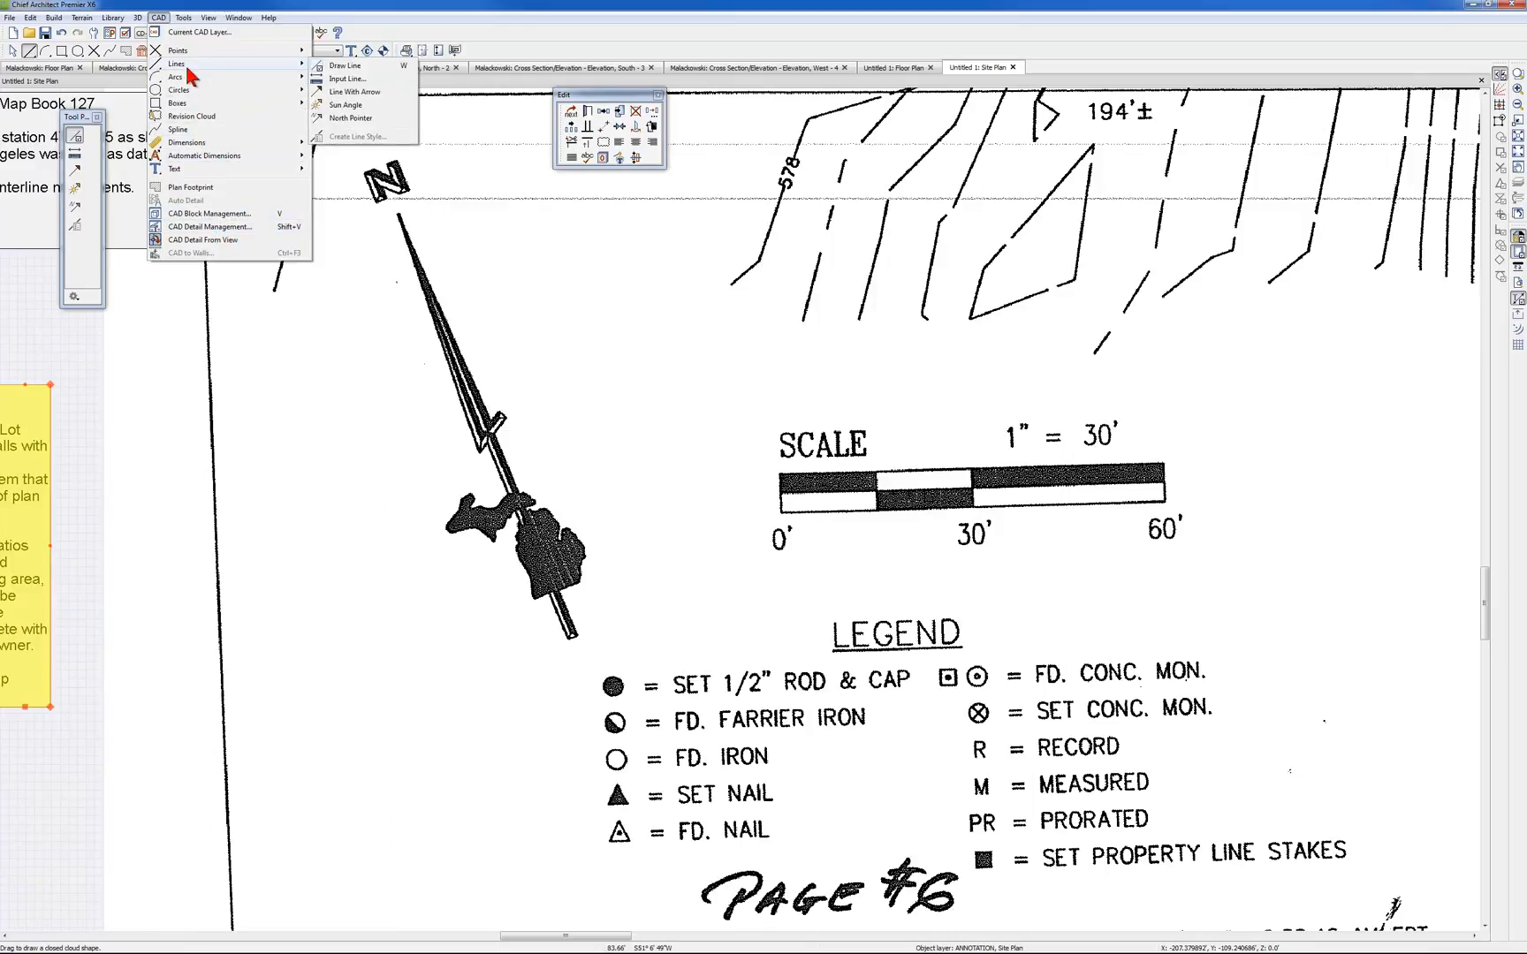
{"action": "left_click", "coordinate": [351, 119]}
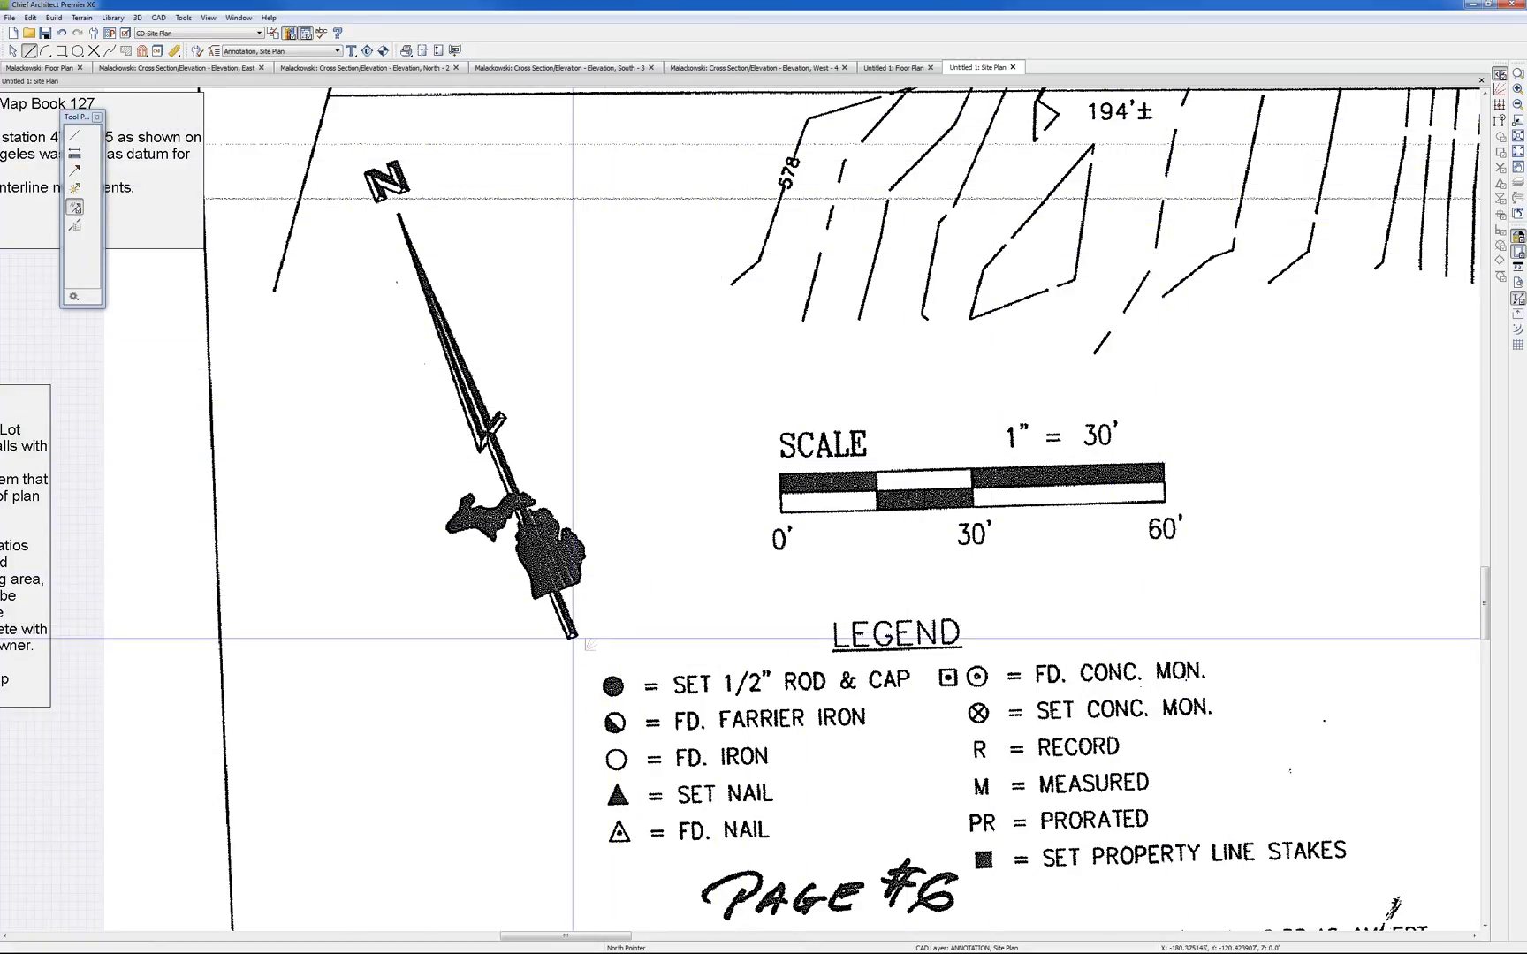
{"action": "mouse_move", "coordinate": [575, 636]}
{"action": "left_mouse_down"}
{"action": "mouse_move", "coordinate": [478, 477]}
{"action": "mouse_move", "coordinate": [399, 215]}
{"action": "left_mouse_up"}
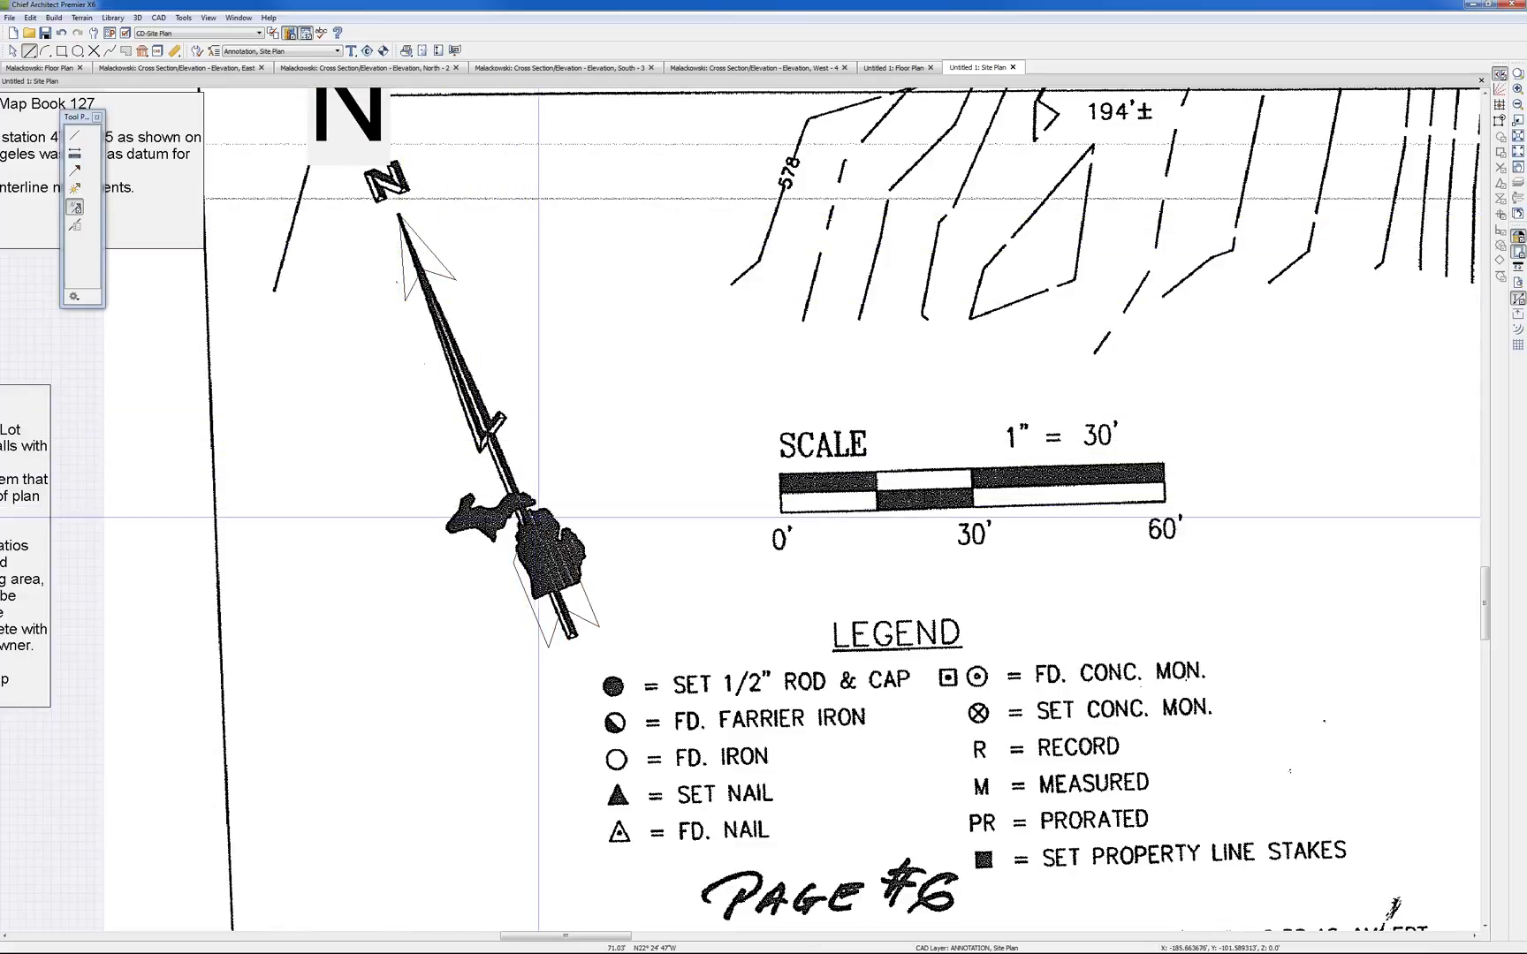
Turn on the length and angle display for the traced property polyline, including all angles
{"action": "scroll", "coordinate": [538, 519], "scroll_direction": "down", "scroll_amount": 6}
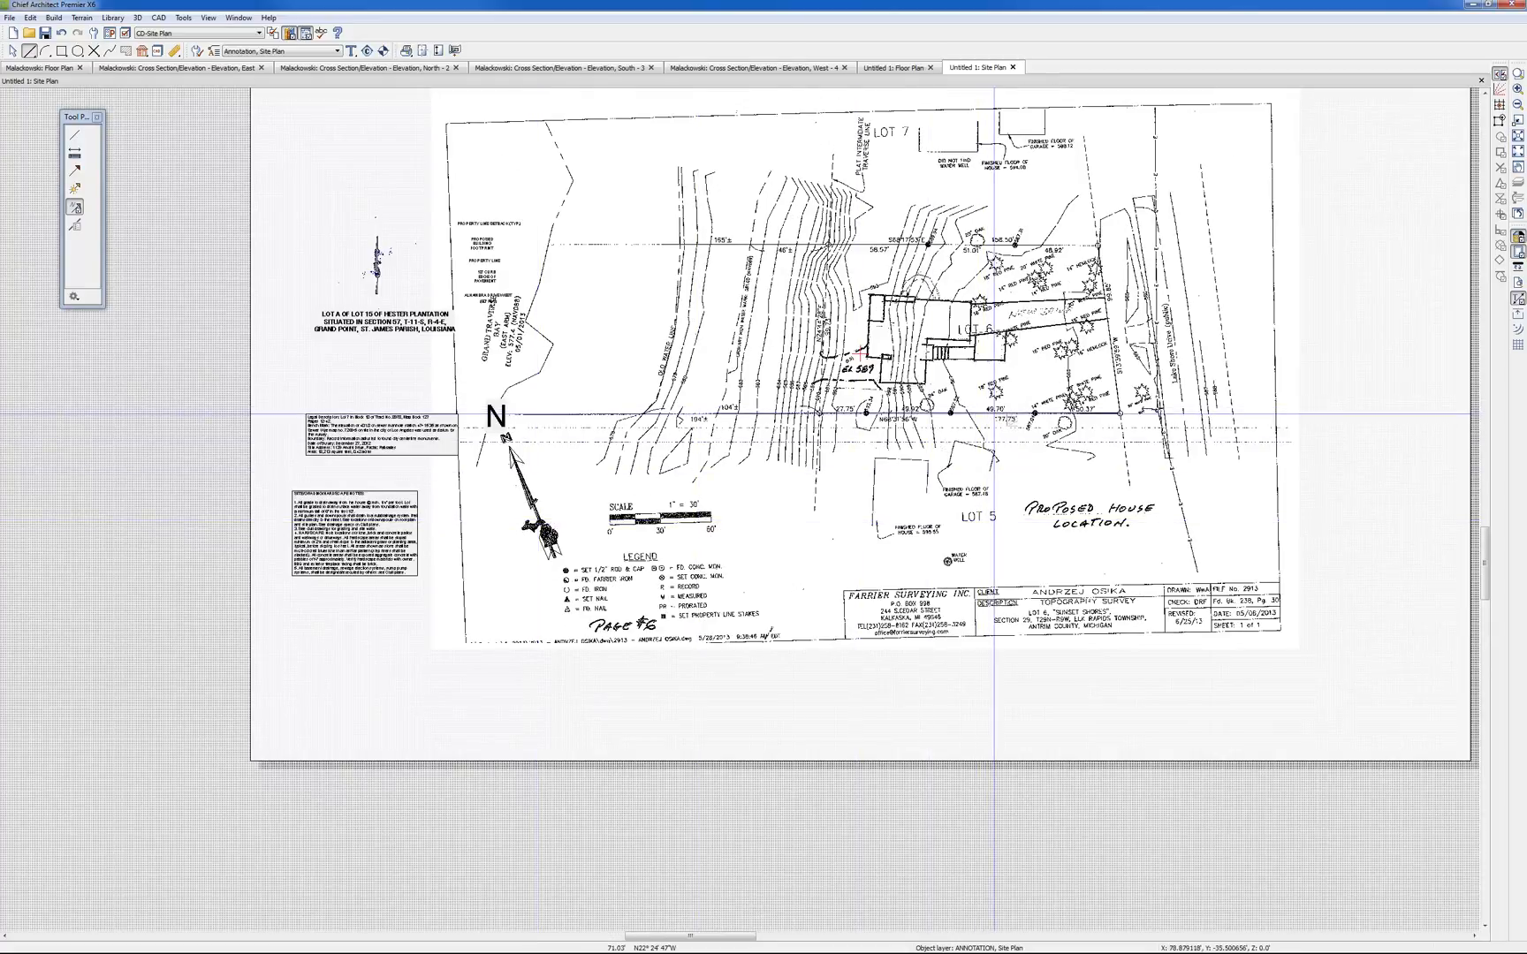
{"action": "left_click", "coordinate": [981, 413]}
{"action": "left_click", "coordinate": [591, 112]}
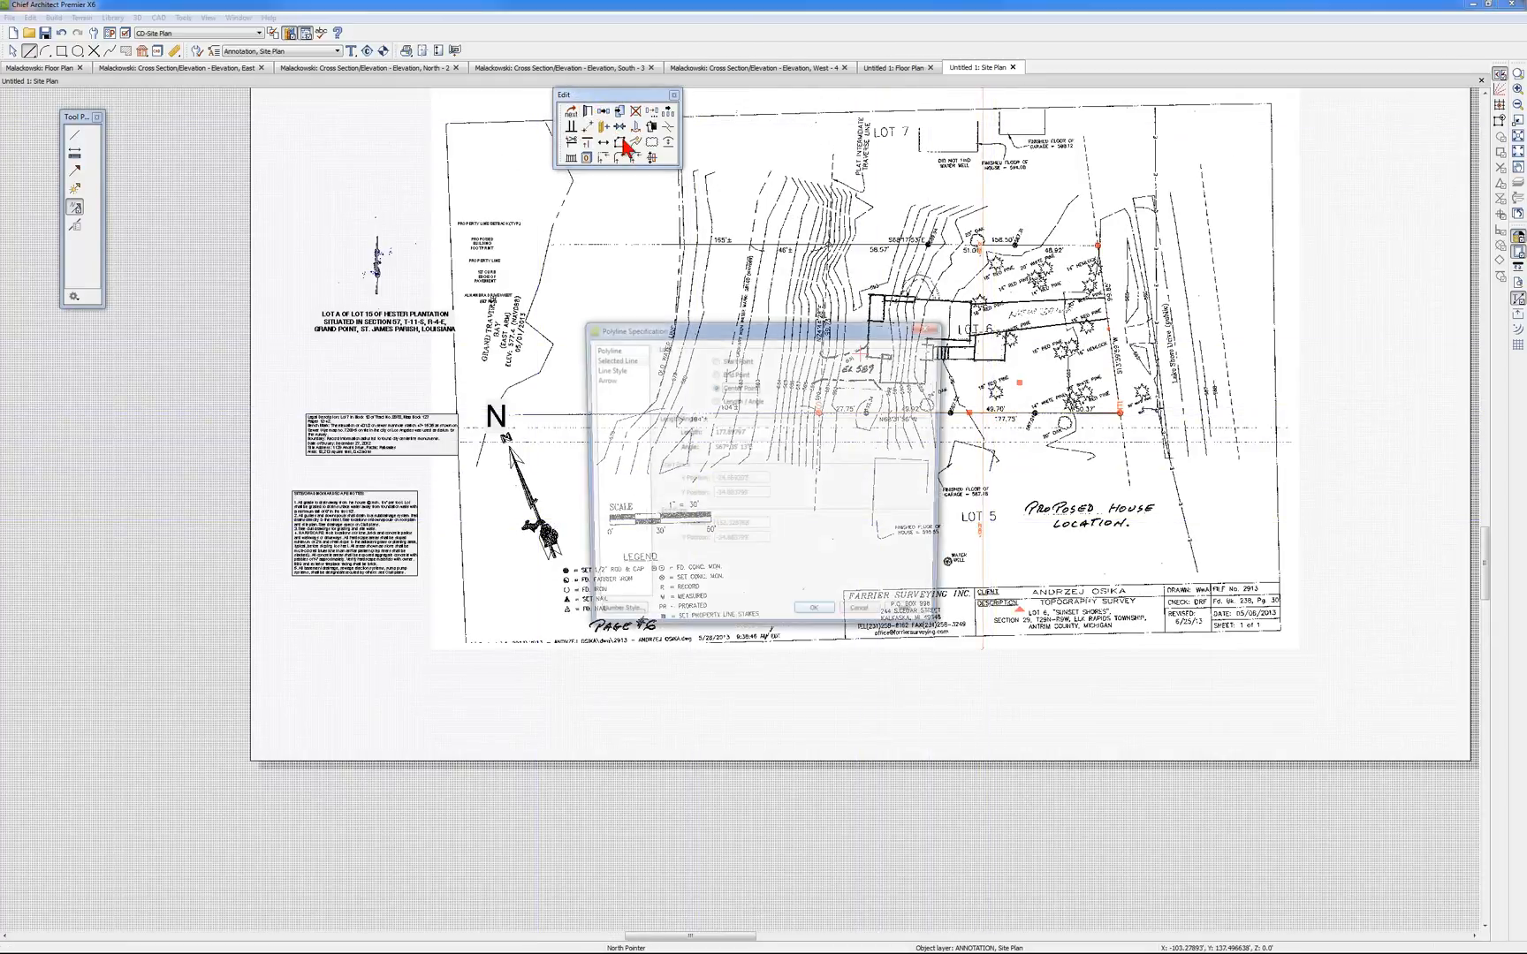
{"action": "left_click", "coordinate": [607, 368]}
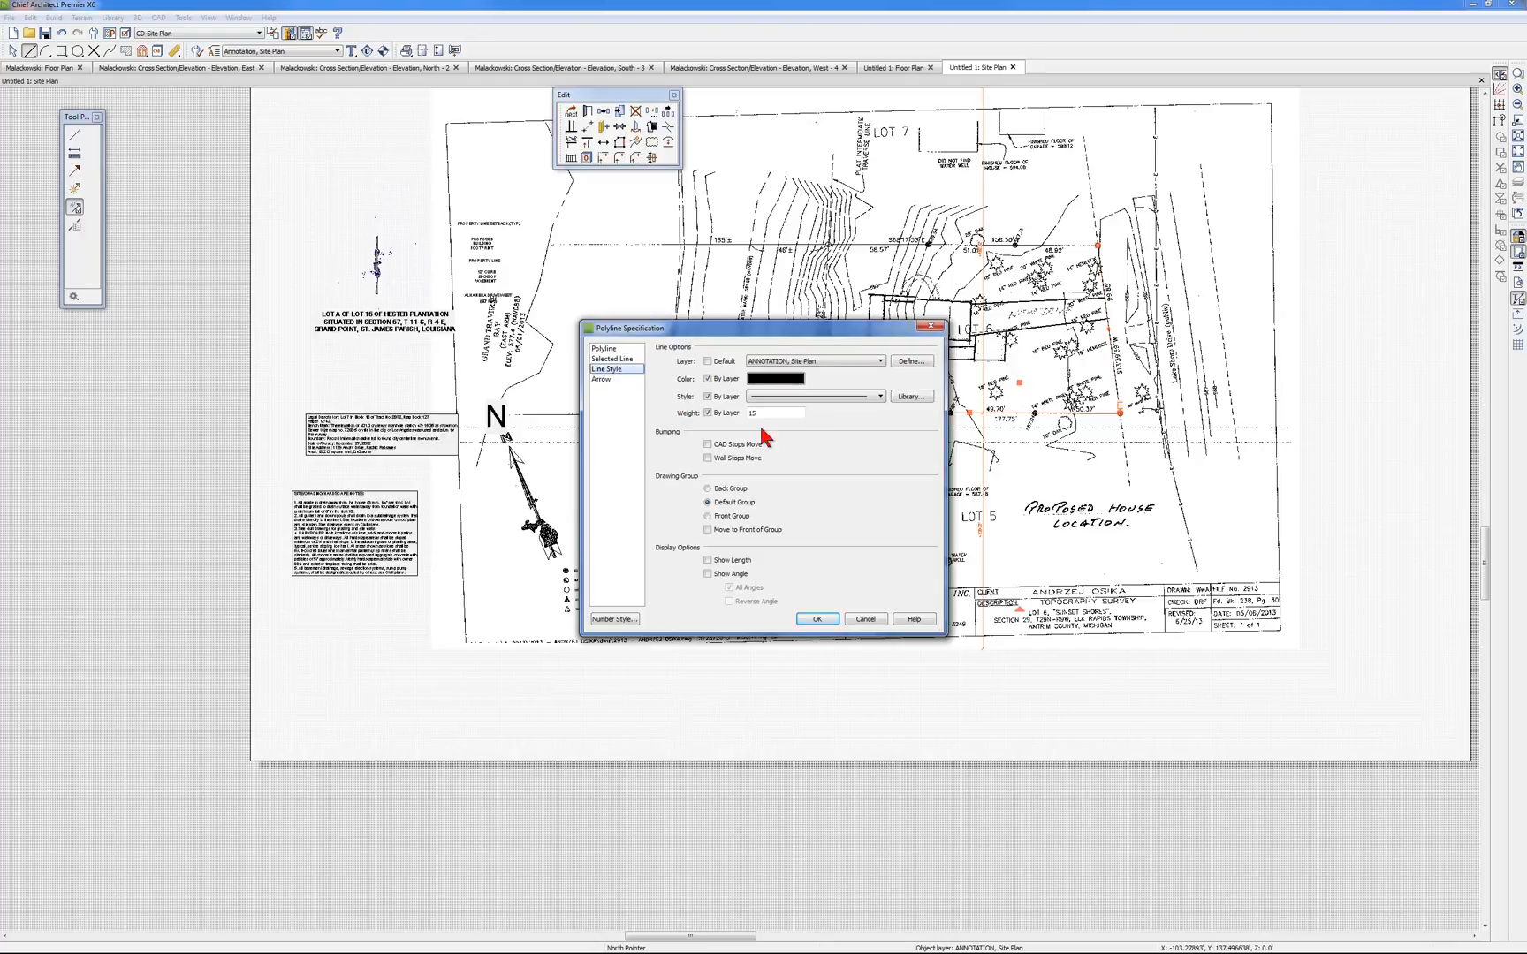
{"action": "left_click", "coordinate": [708, 573]}
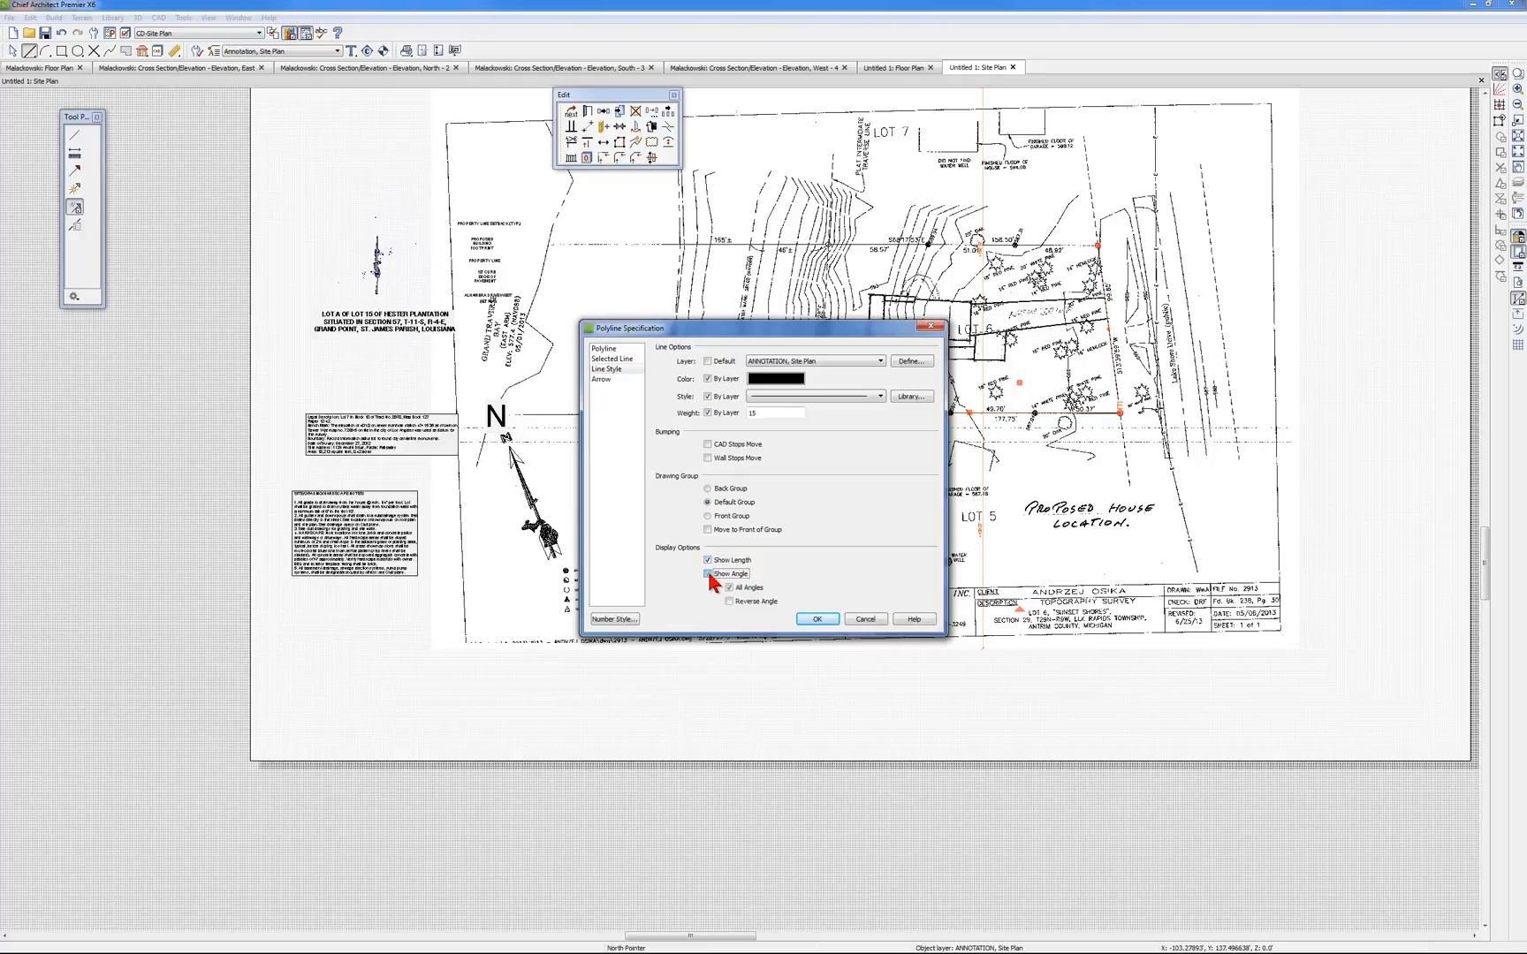
{"action": "left_click", "coordinate": [818, 619]}
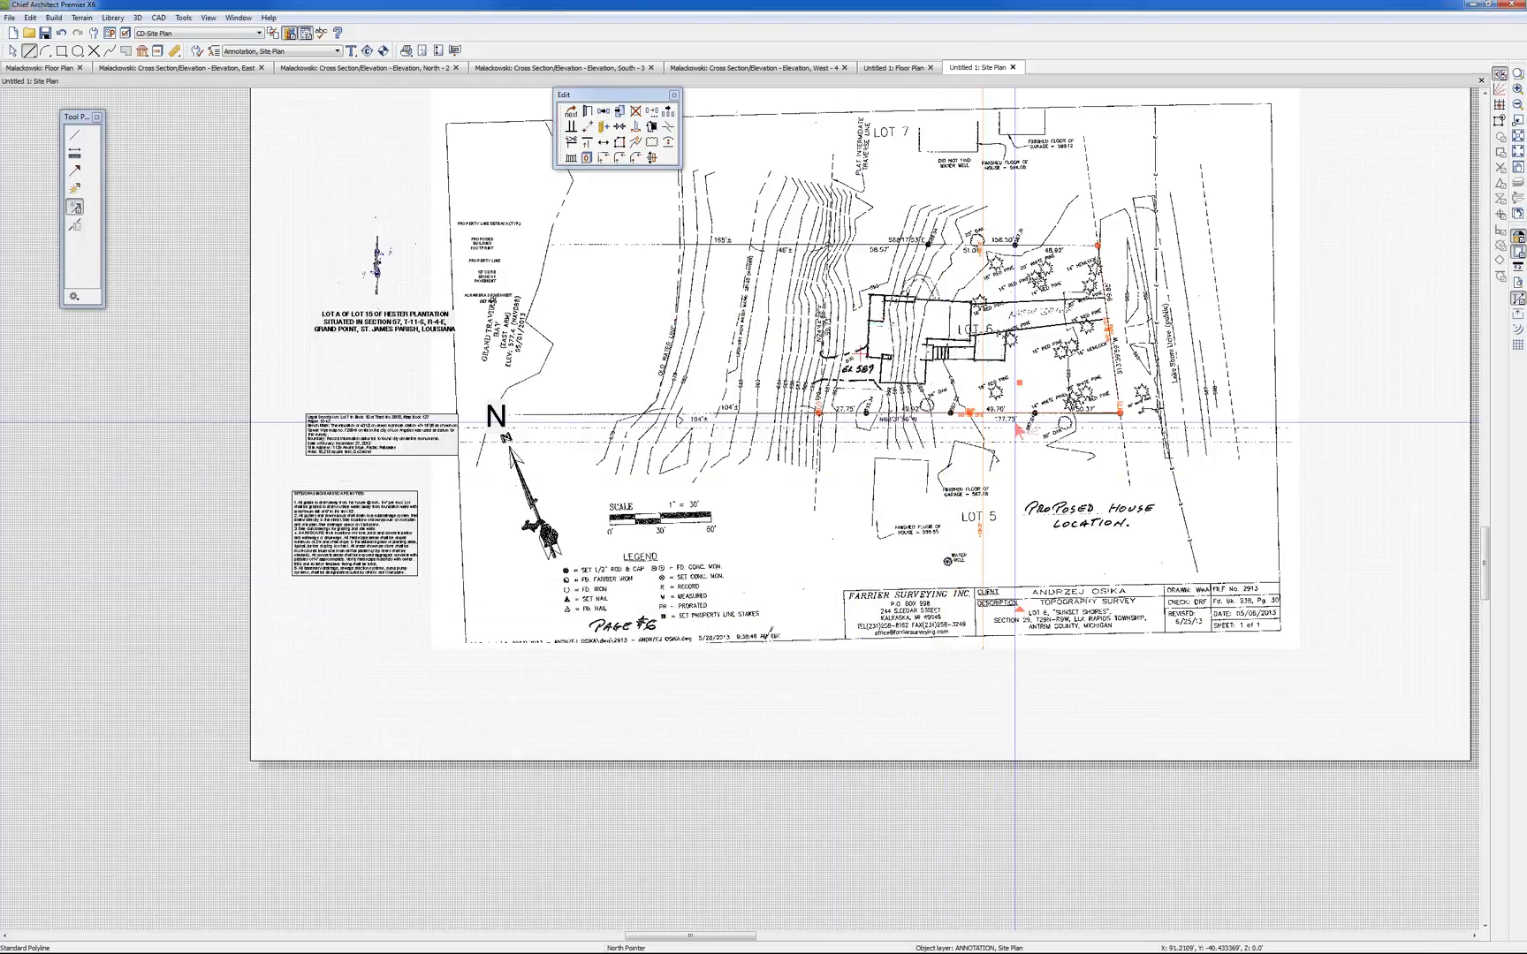
Compare the traced line's length and bearing labels with the survey's printed N68°31'56"W, 177.75' callout between Lots 5 and 6
{"action": "left_click", "coordinate": [1026, 480]}
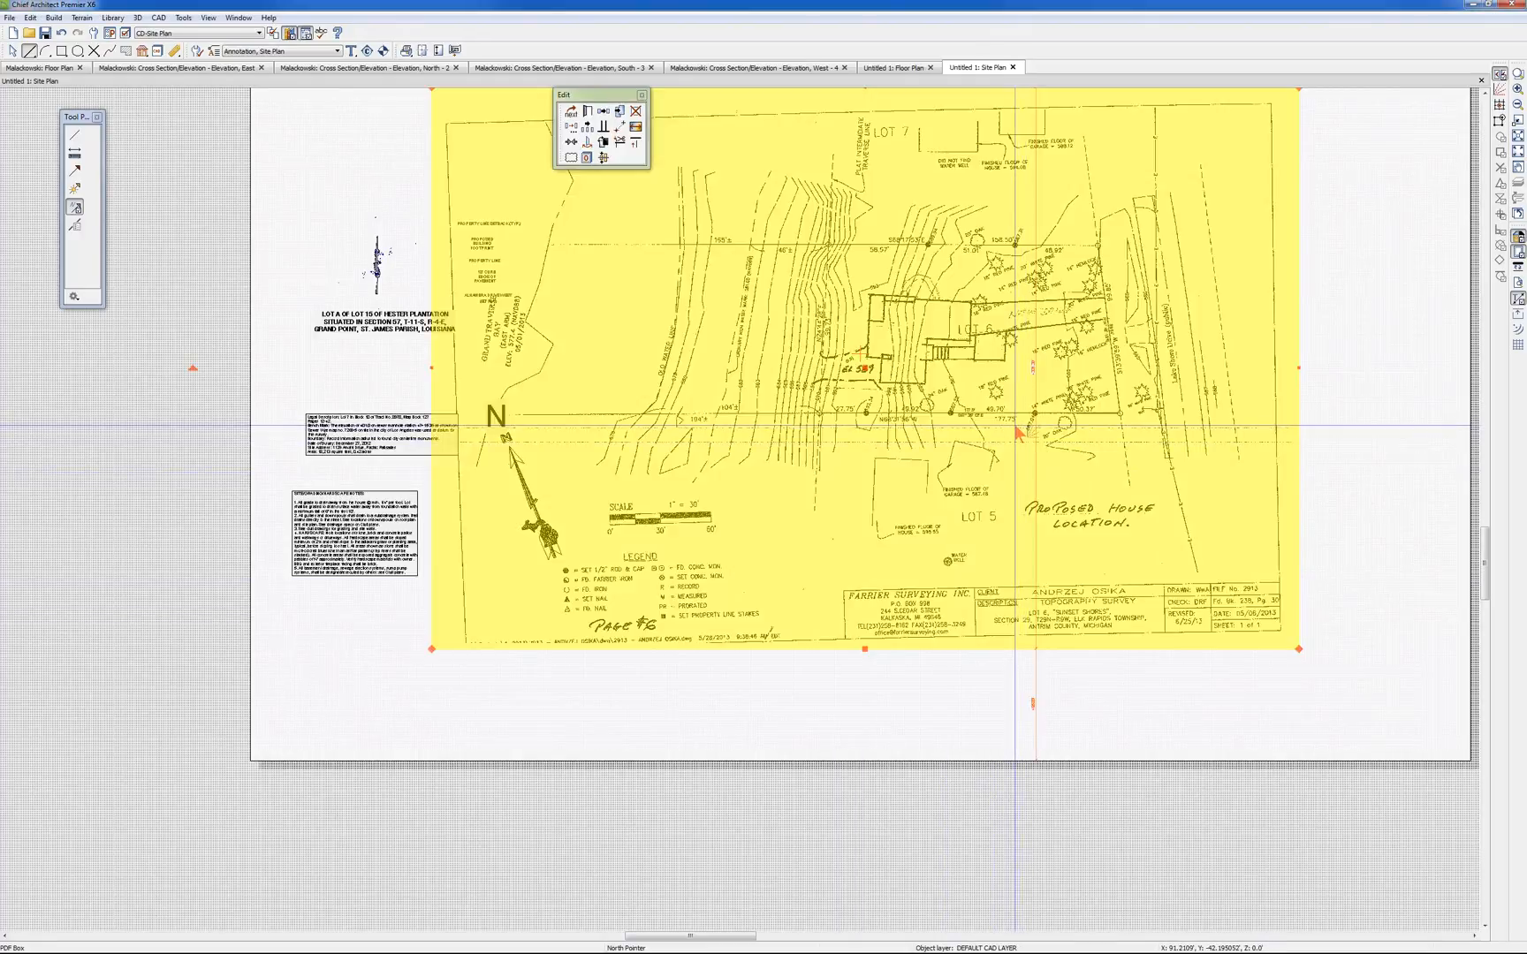
{"action": "scroll", "coordinate": [1021, 435], "scroll_direction": "up", "scroll_amount": 2}
{"action": "scroll", "coordinate": [1018, 430], "scroll_direction": "up", "scroll_amount": 1}
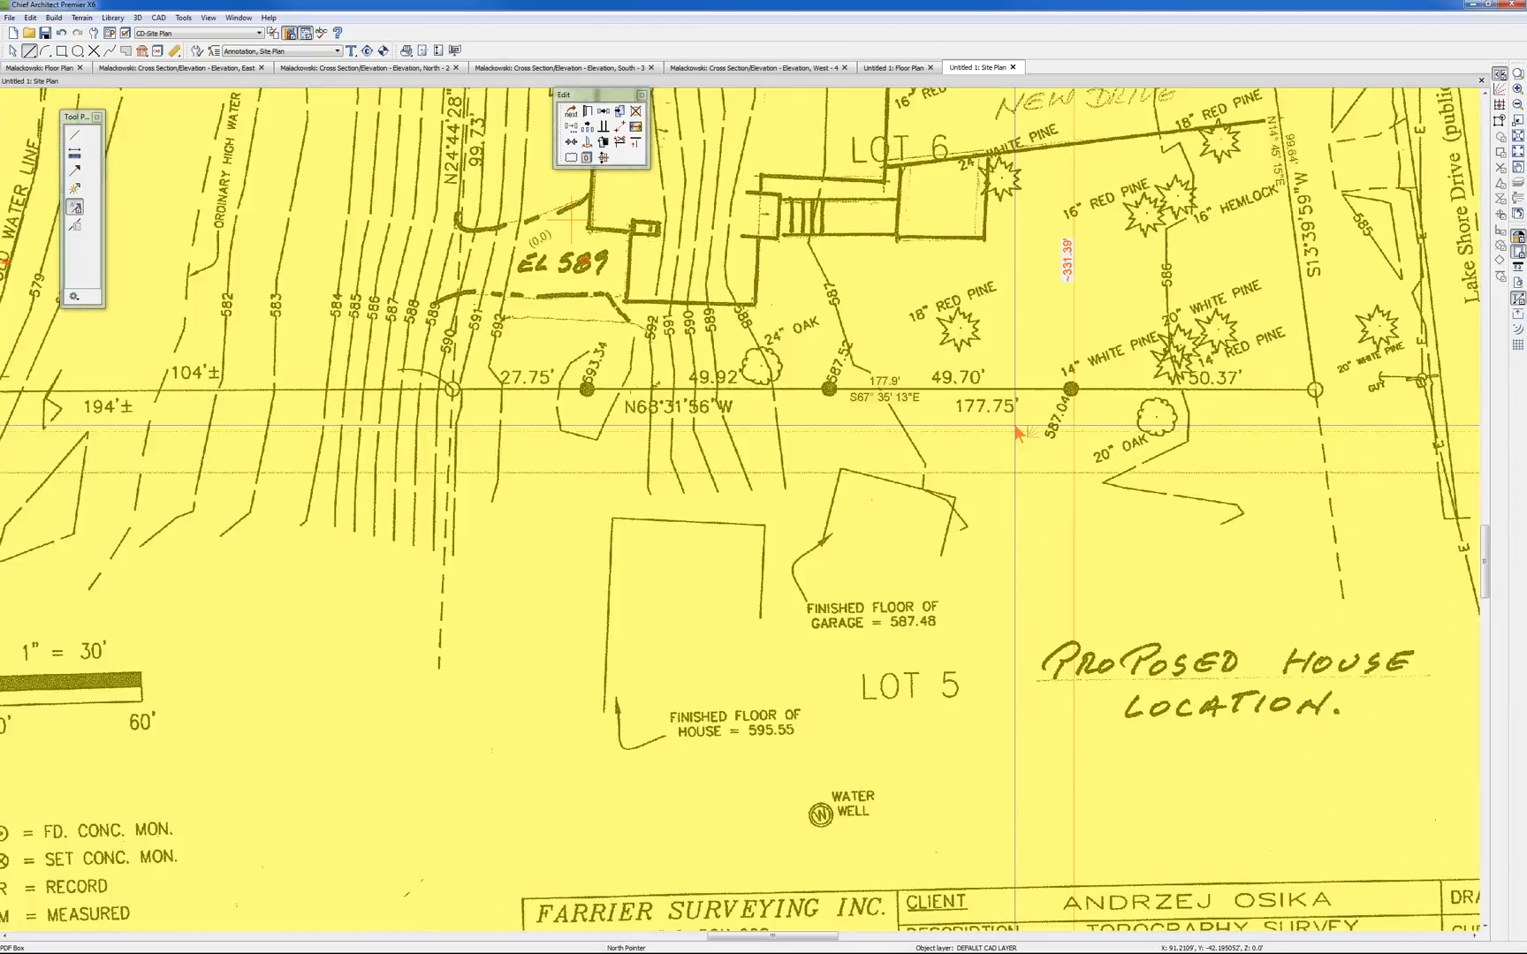
{"action": "scroll", "coordinate": [1016, 430], "scroll_direction": "up", "scroll_amount": 1}
{"action": "scroll", "coordinate": [1016, 427], "scroll_direction": "up", "scroll_amount": 1}
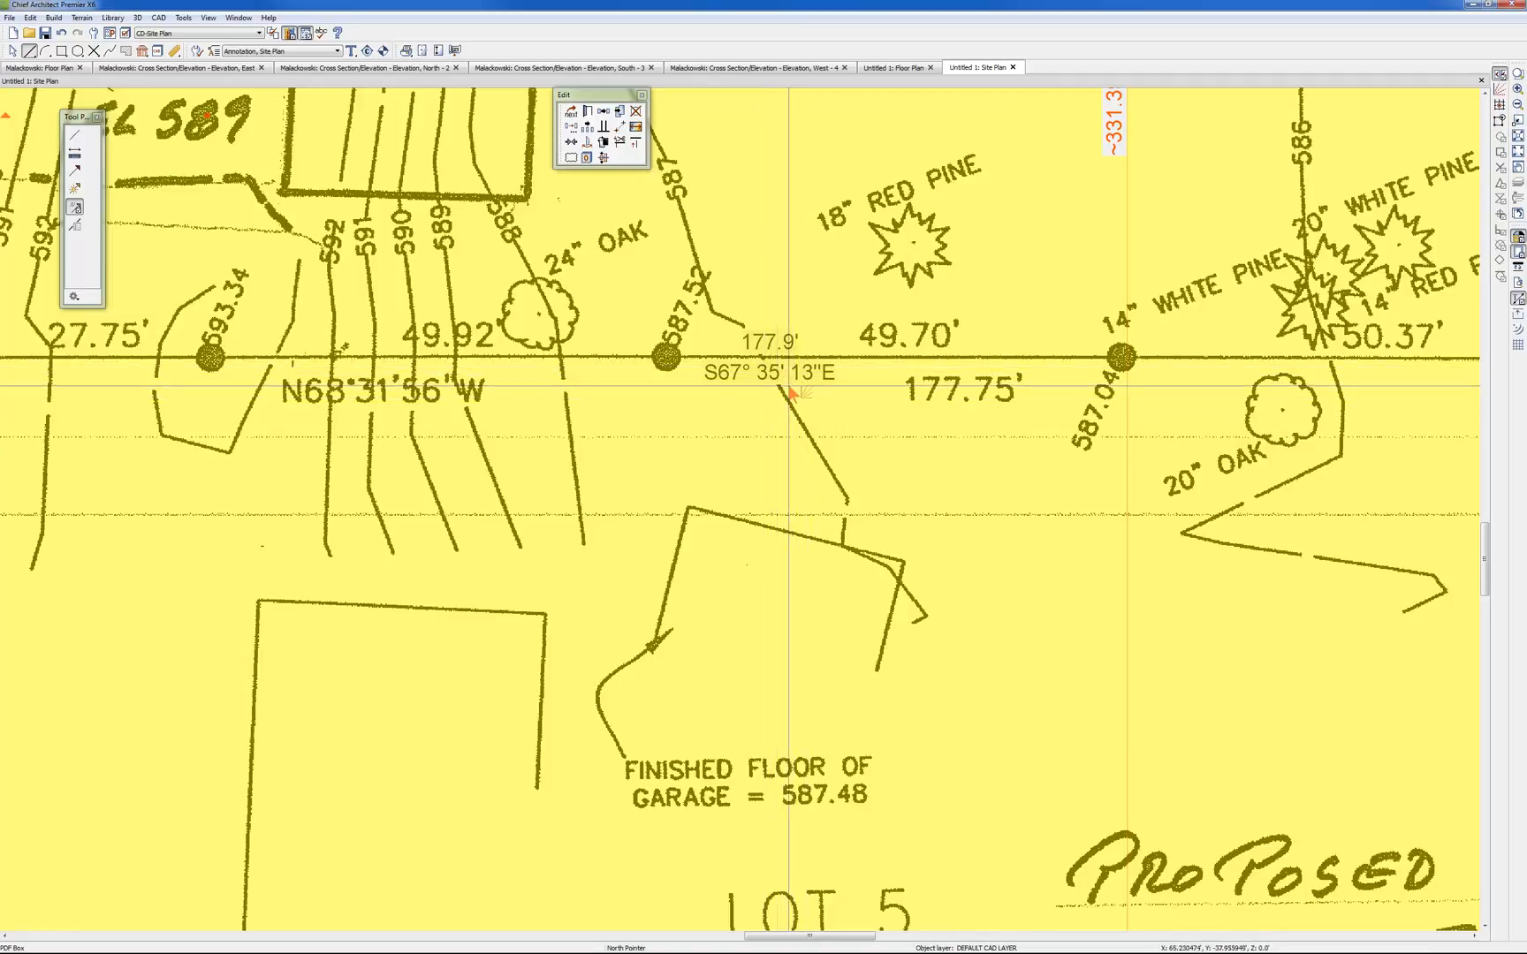
{"action": "left_click", "coordinate": [625, 359]}
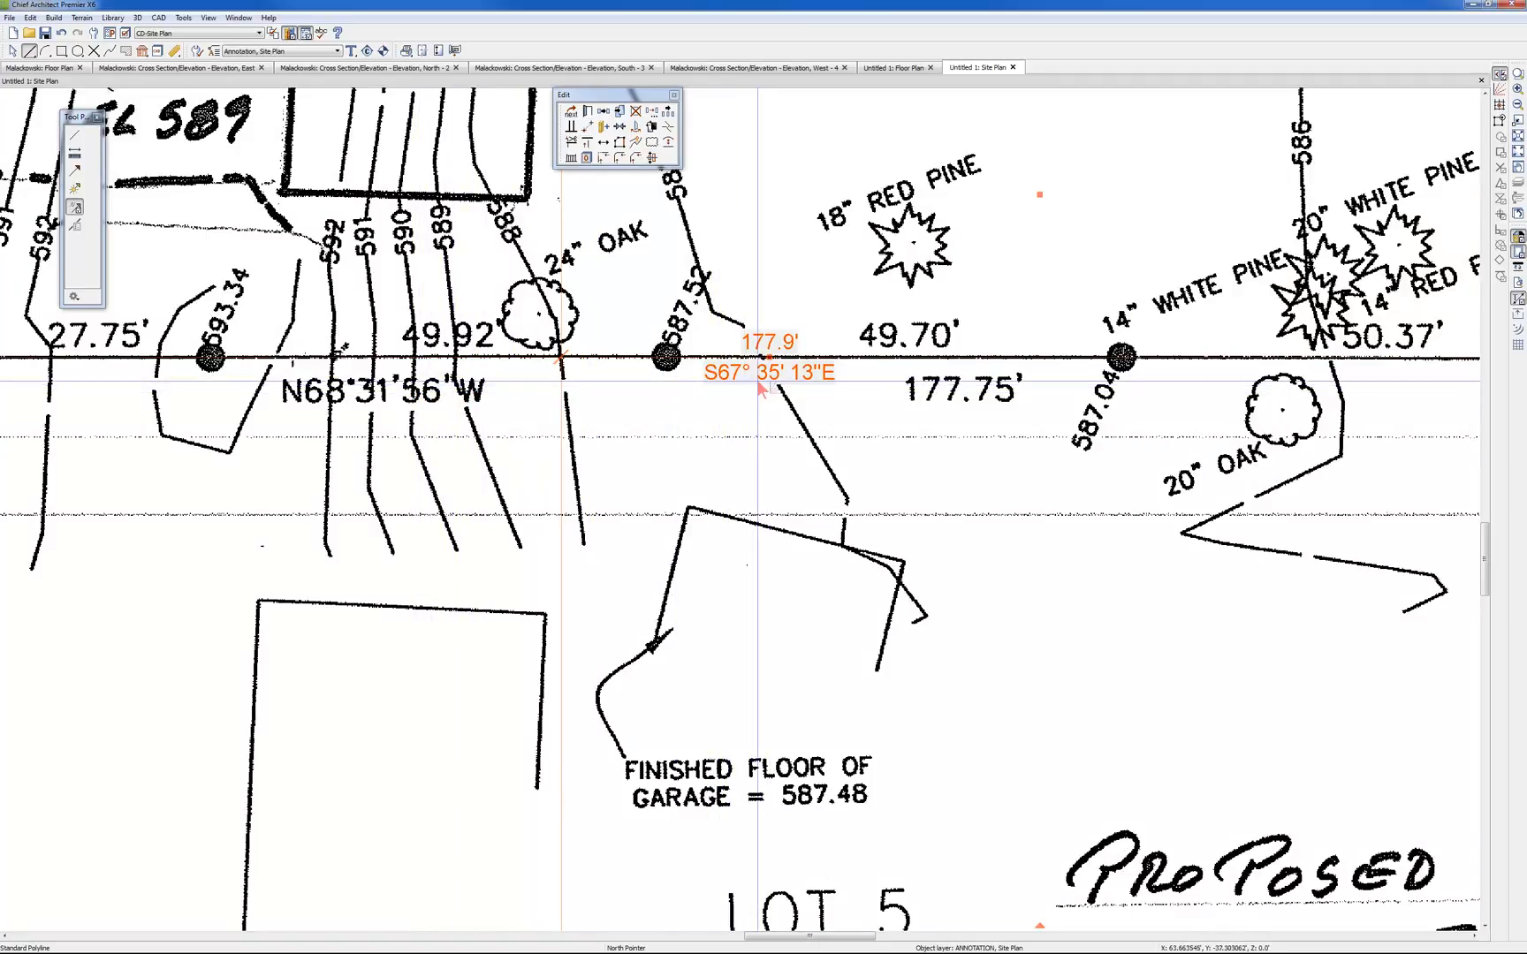
{"action": "left_click", "coordinate": [622, 358]}
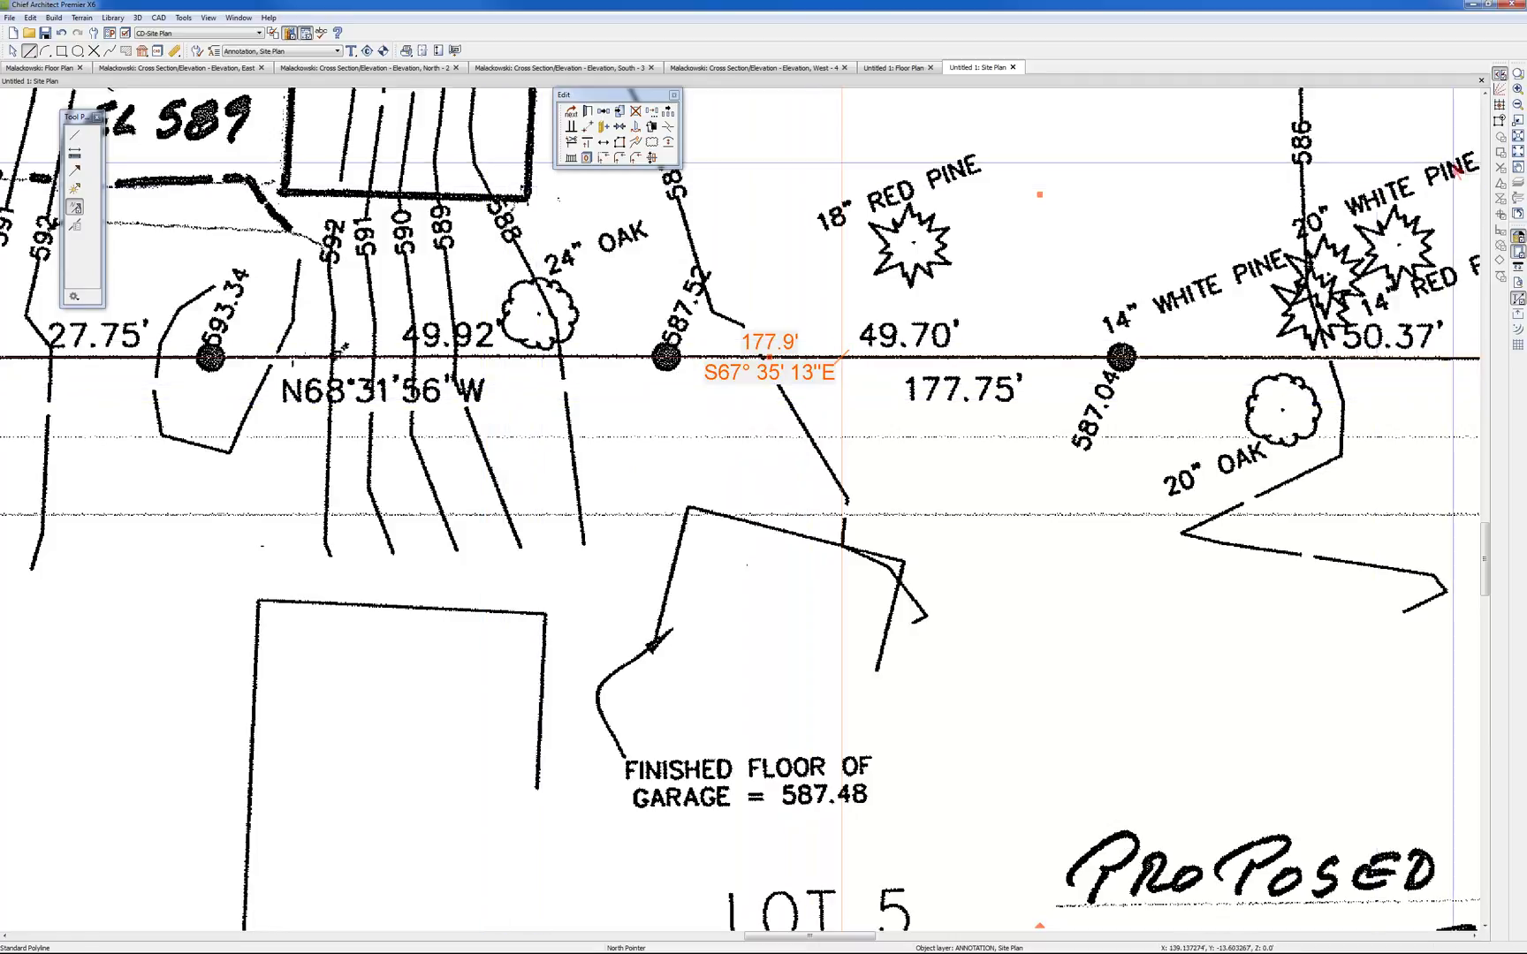
Draw a line about 485' long along the survey's upper border above Lot 7, from corner to corner
{"action": "left_click", "coordinate": [1518, 154]}
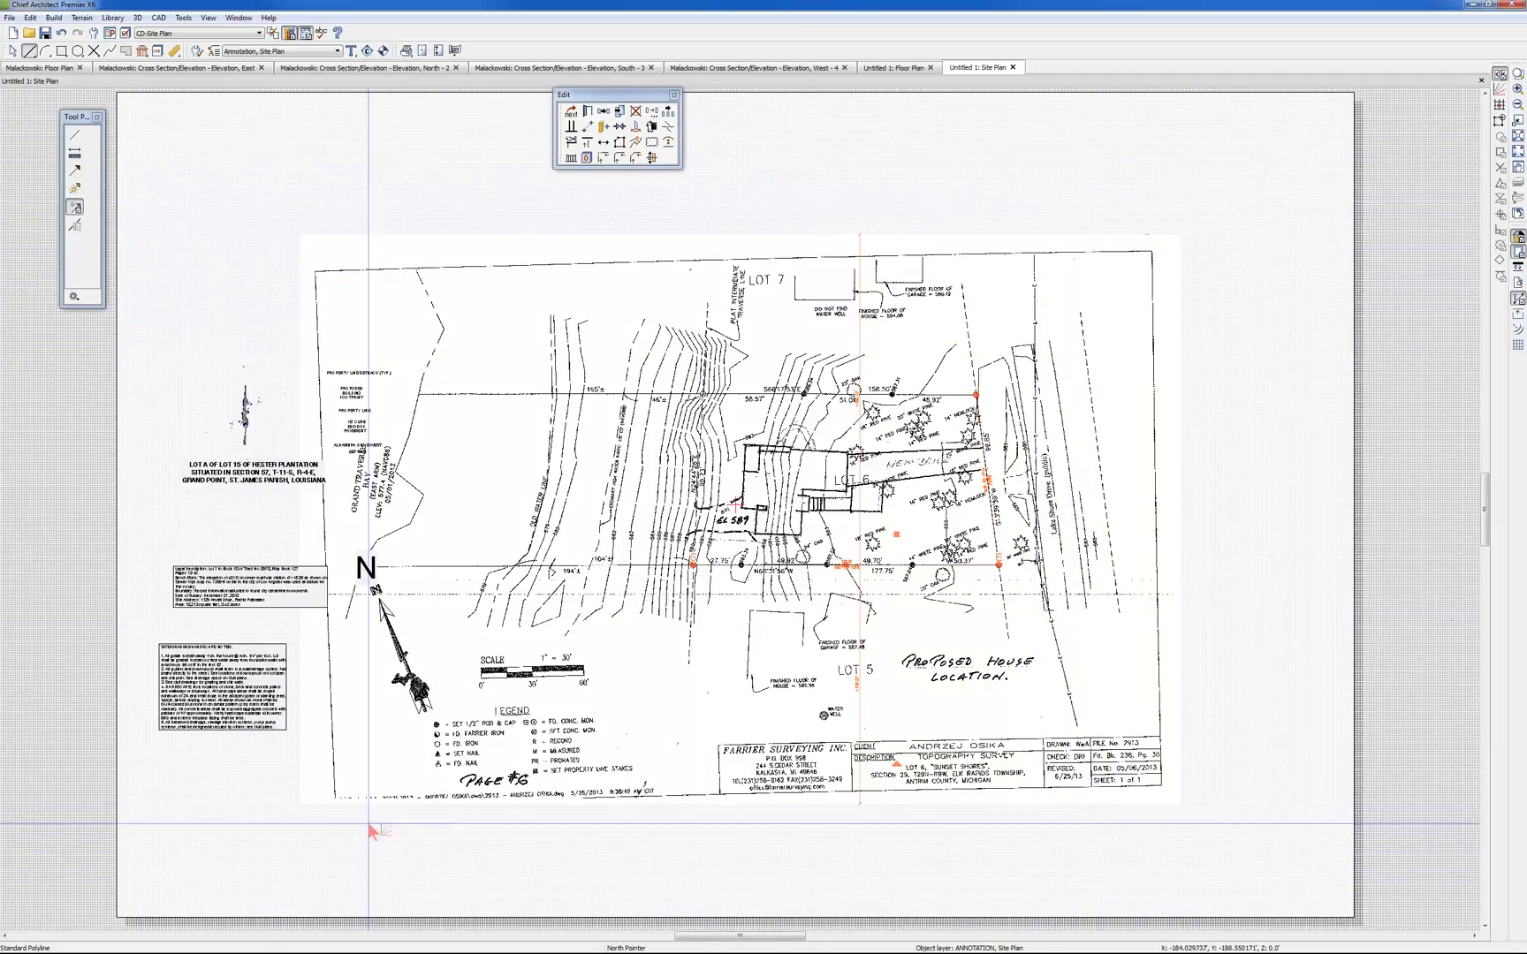
{"action": "scroll", "coordinate": [567, 836], "scroll_direction": "up", "scroll_amount": 2}
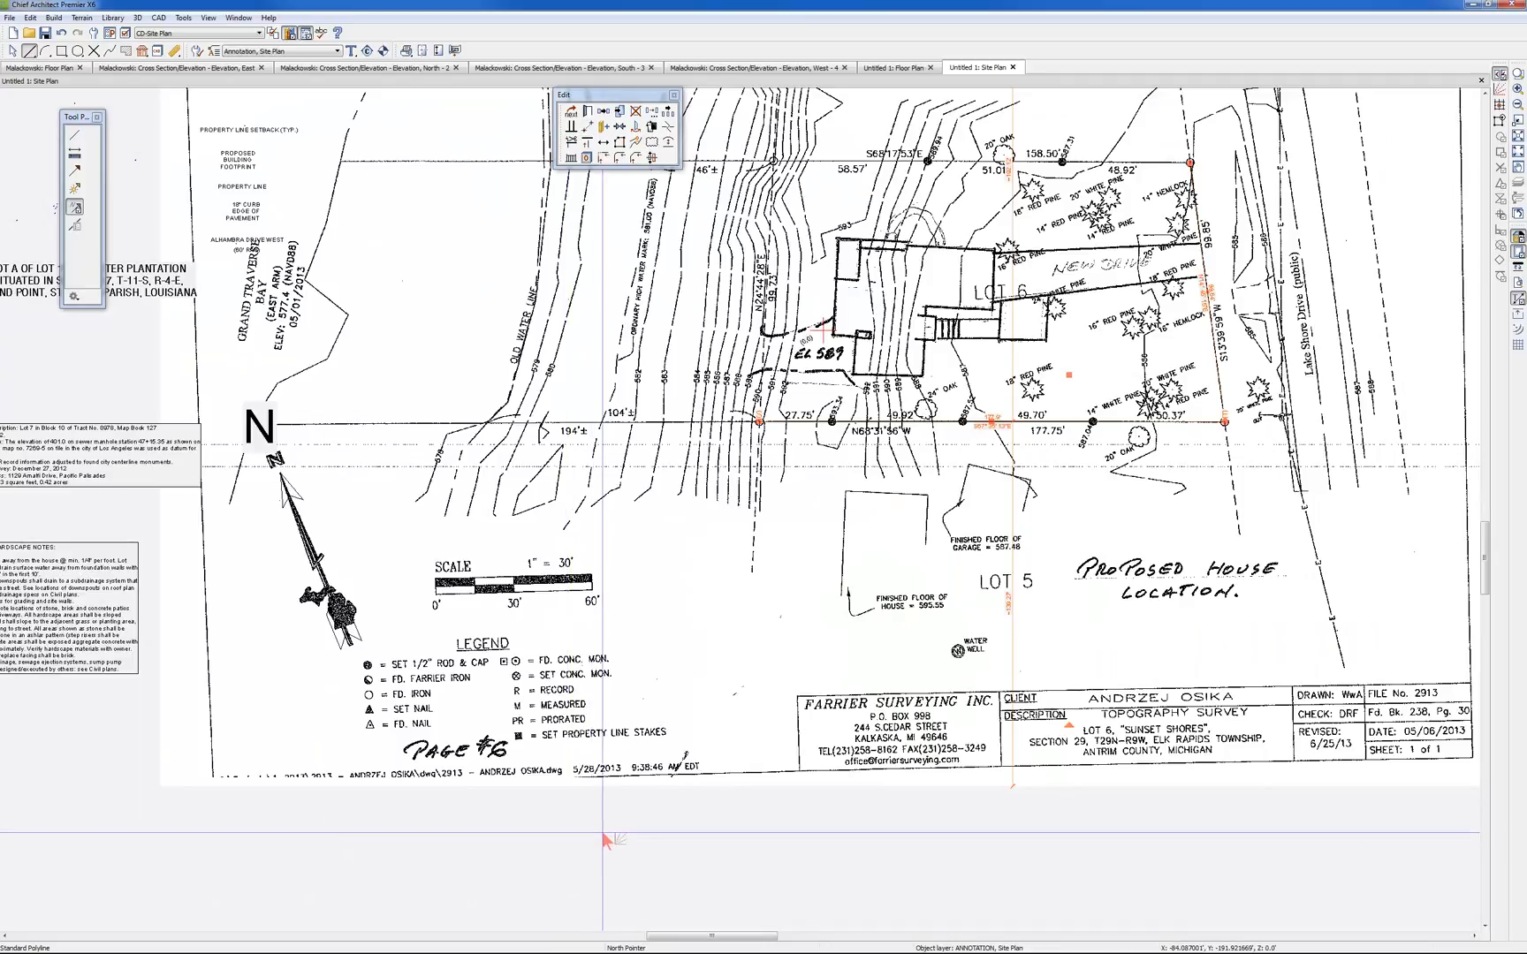
{"action": "scroll", "coordinate": [610, 821], "scroll_direction": "down", "scroll_amount": 1}
{"action": "scroll", "coordinate": [610, 821], "scroll_direction": "down", "scroll_amount": 2}
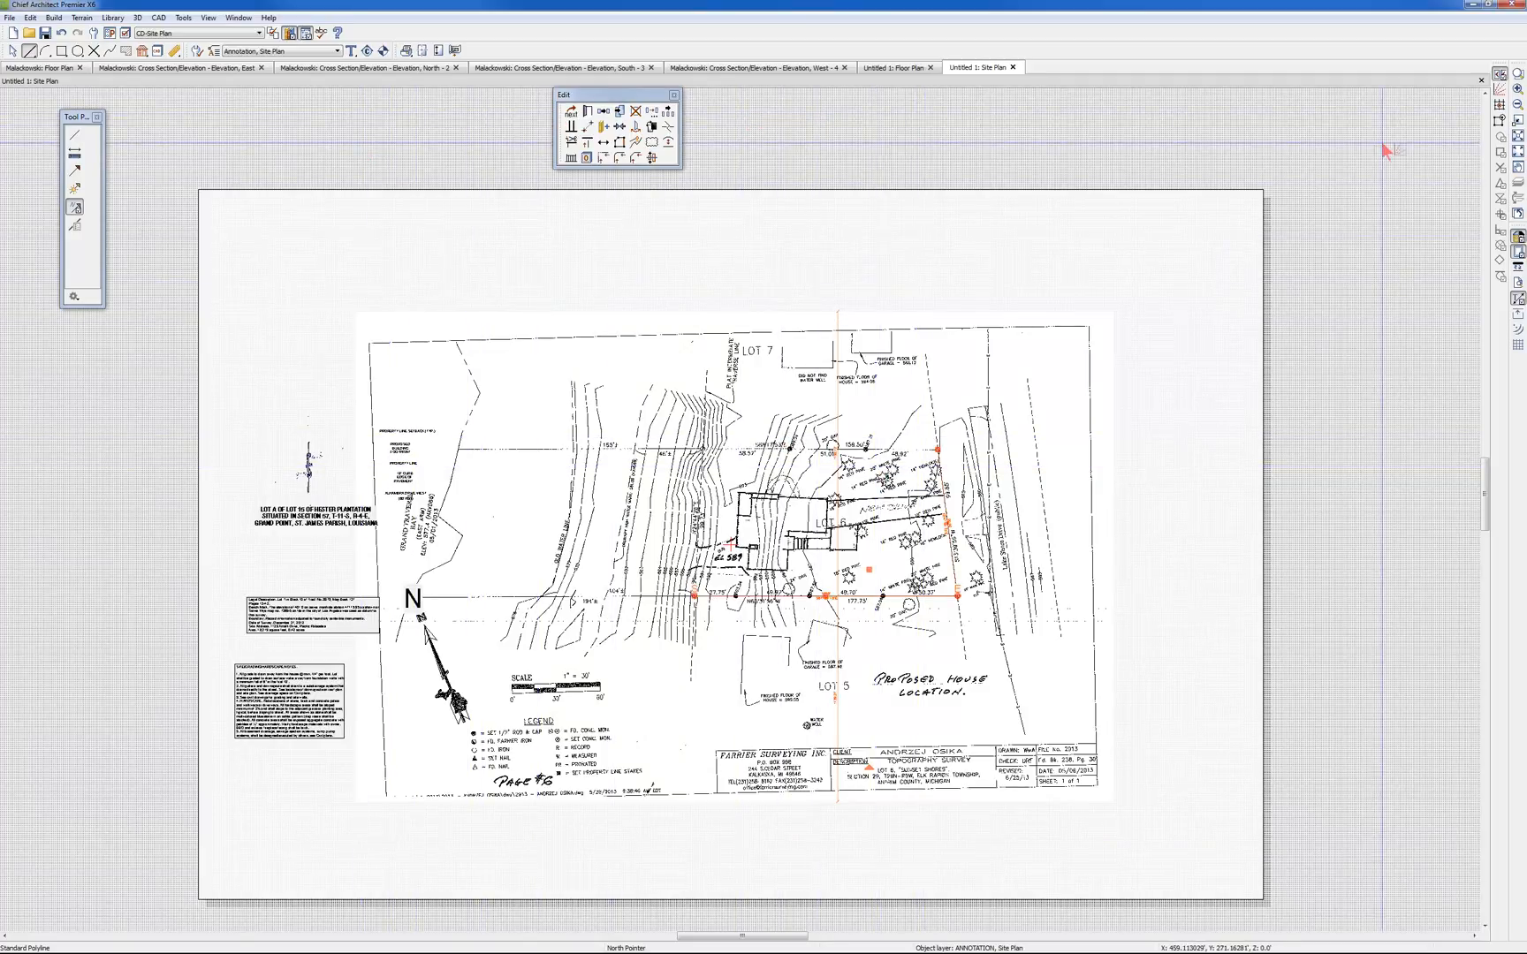
{"action": "left_click", "coordinate": [29, 51]}
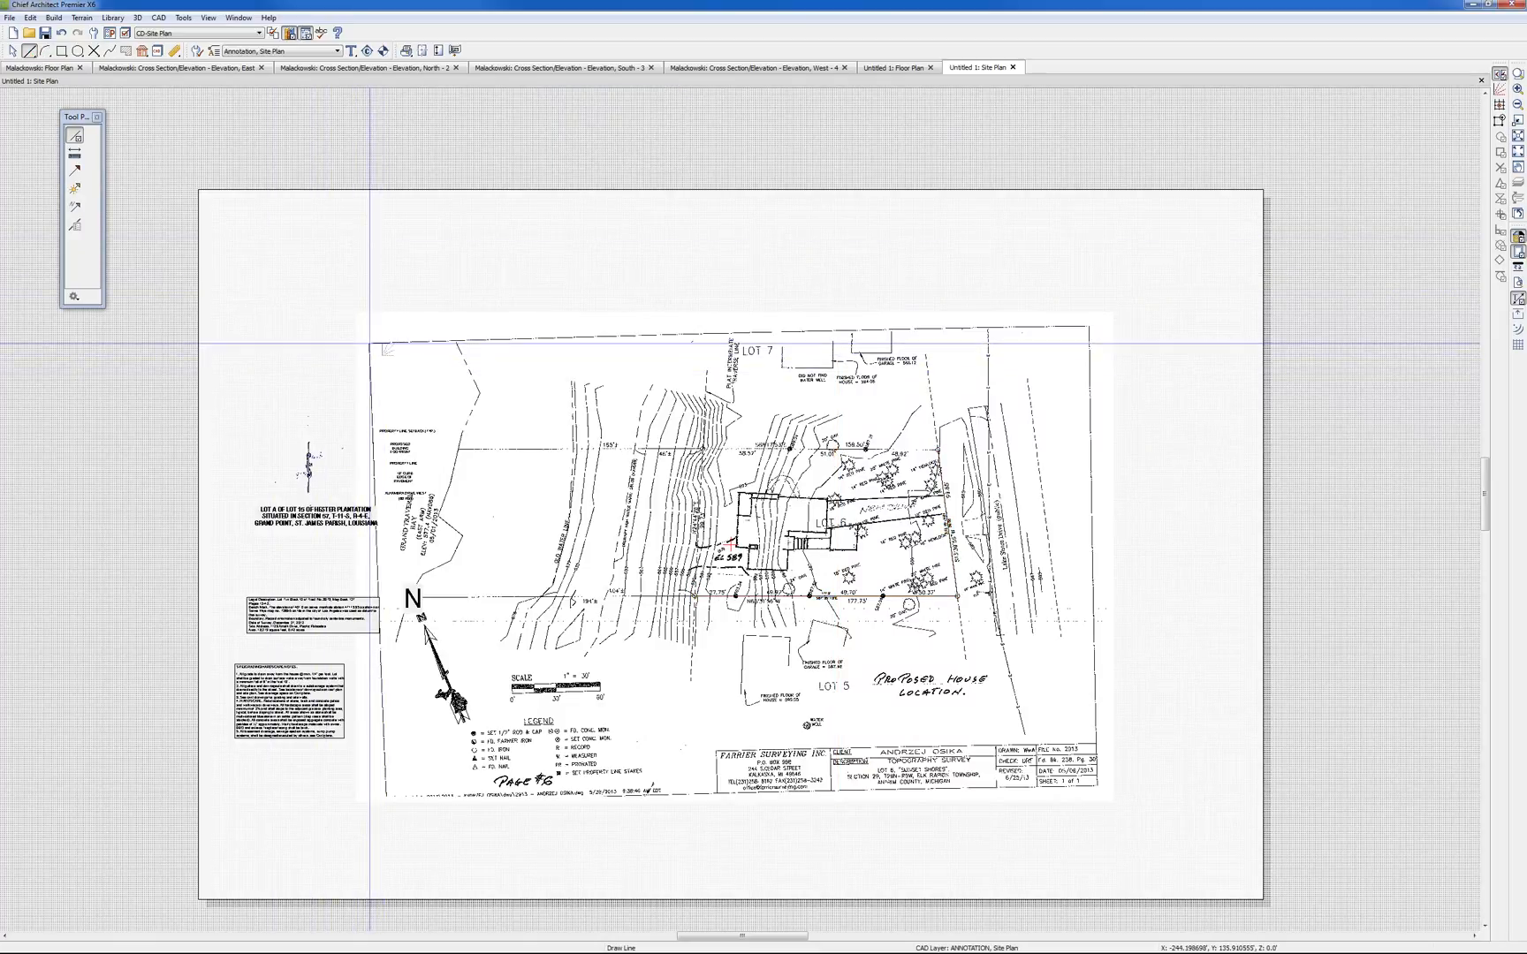
{"action": "left_click_drag", "start_coordinate": [370, 344], "coordinate": [1091, 327]}
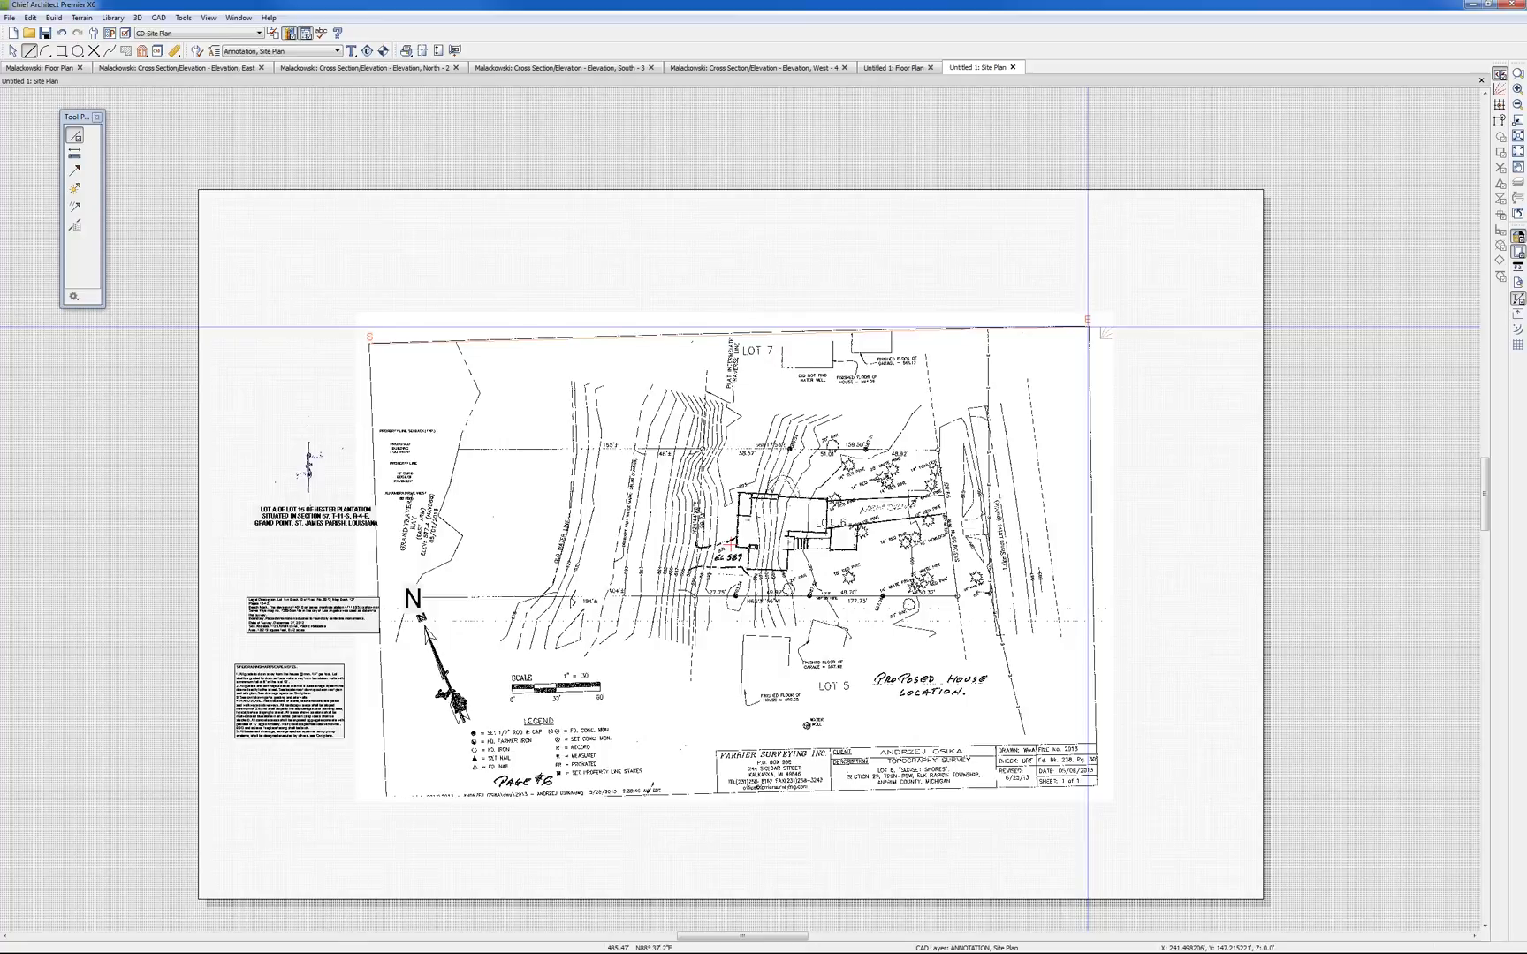
{"action": "left_click_drag", "start_coordinate": [1088, 326], "coordinate": [1088, 326]}
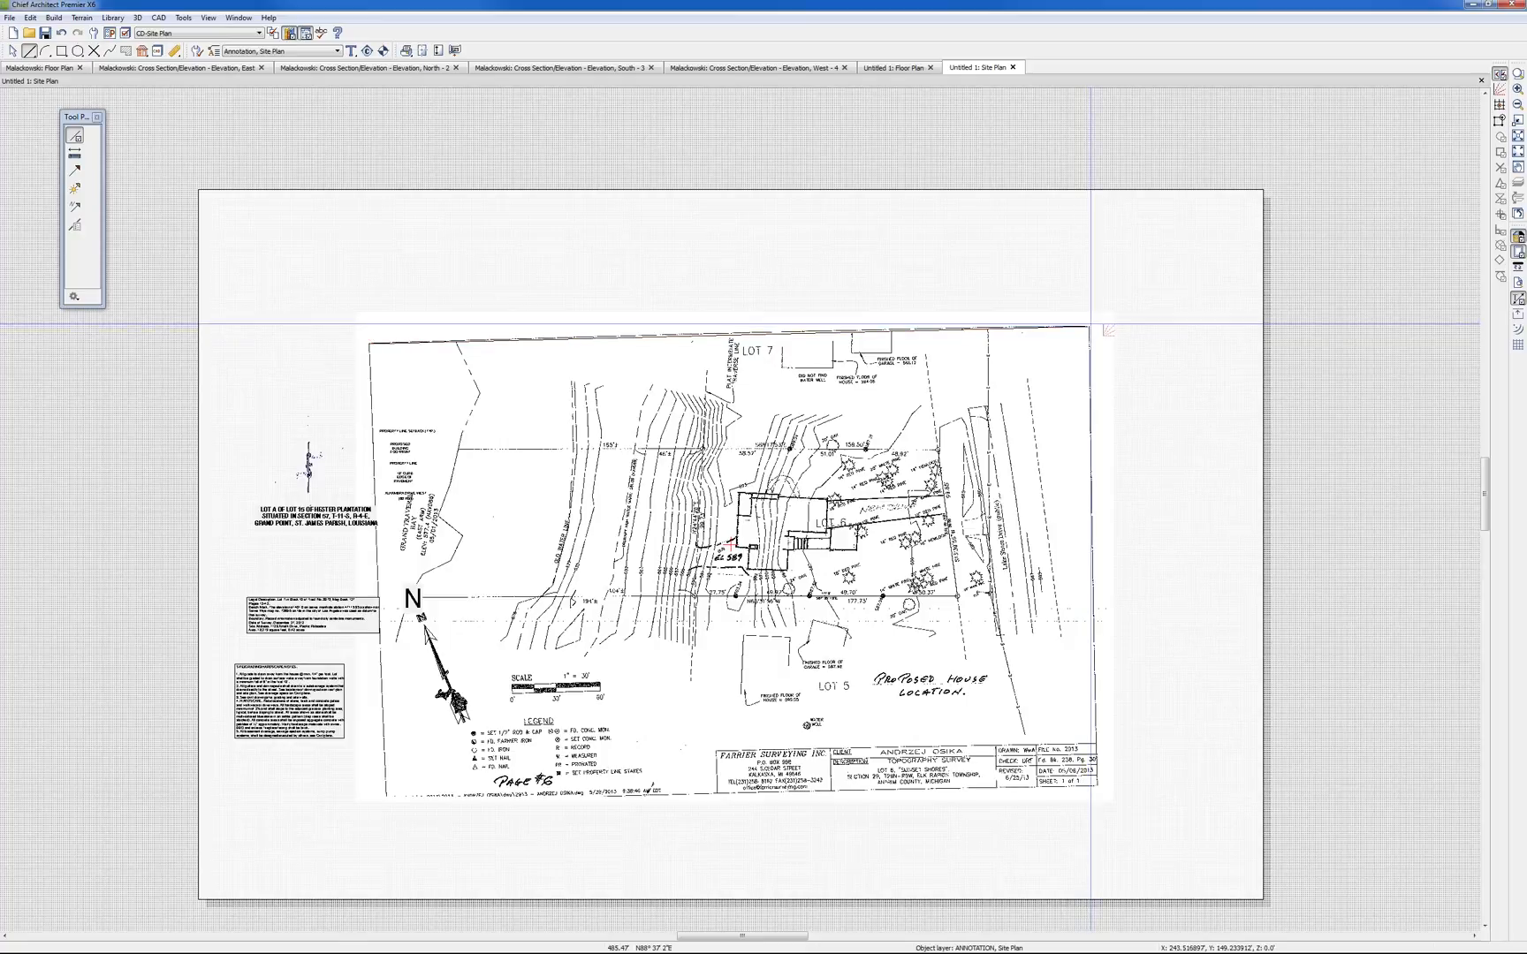
Align both ends of the new border line exactly with the survey frame's upper corners, making it about 487' long
{"action": "scroll", "coordinate": [1088, 326], "scroll_direction": "up", "scroll_amount": 4}
{"action": "scroll", "coordinate": [1093, 325], "scroll_direction": "up", "scroll_amount": 4}
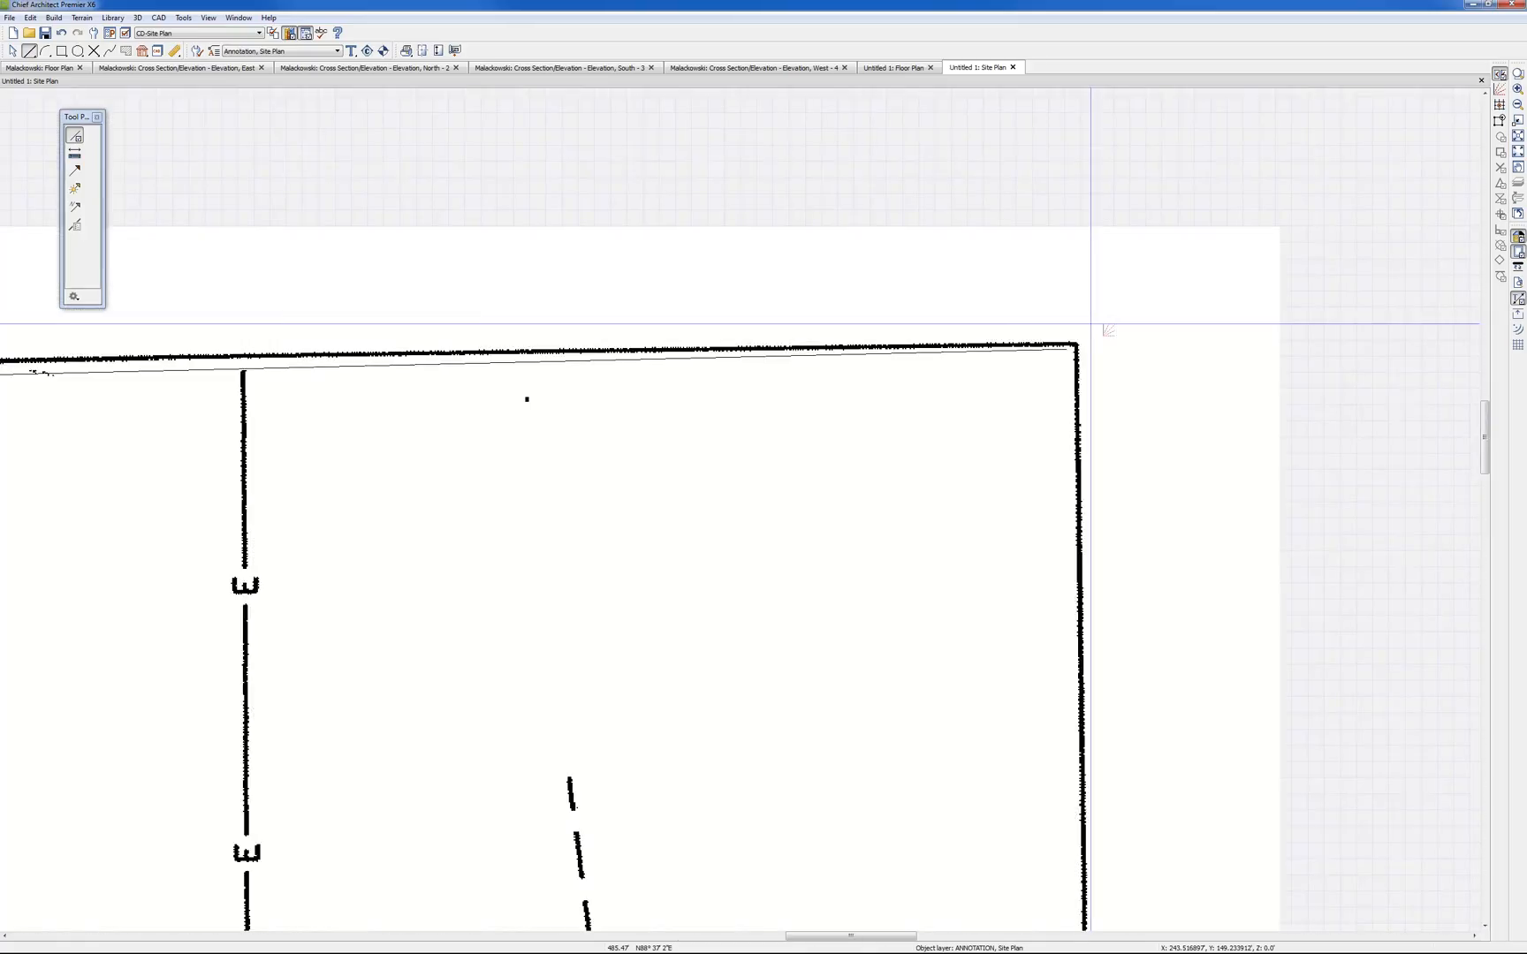
{"action": "left_click", "coordinate": [973, 391]}
{"action": "left_click_drag", "start_coordinate": [973, 392], "coordinate": [1043, 380]}
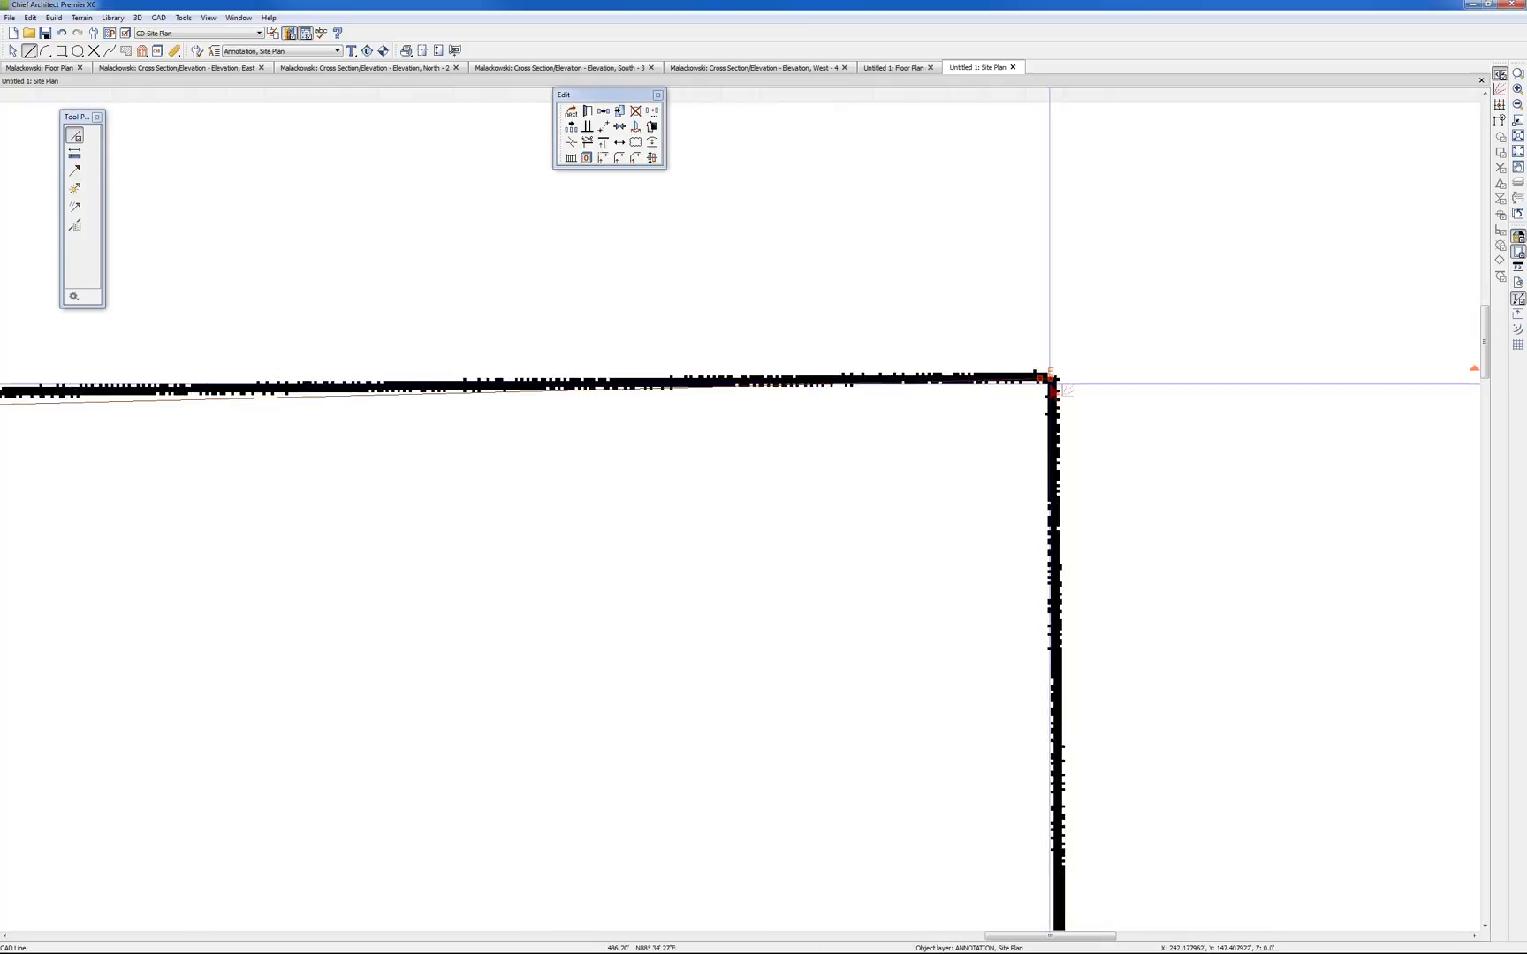
{"action": "scroll", "coordinate": [1185, 409], "scroll_direction": "down", "scroll_amount": 3}
{"action": "scroll", "coordinate": [1233, 429], "scroll_direction": "down", "scroll_amount": 2}
{"action": "scroll", "coordinate": [1240, 434], "scroll_direction": "down", "scroll_amount": 5}
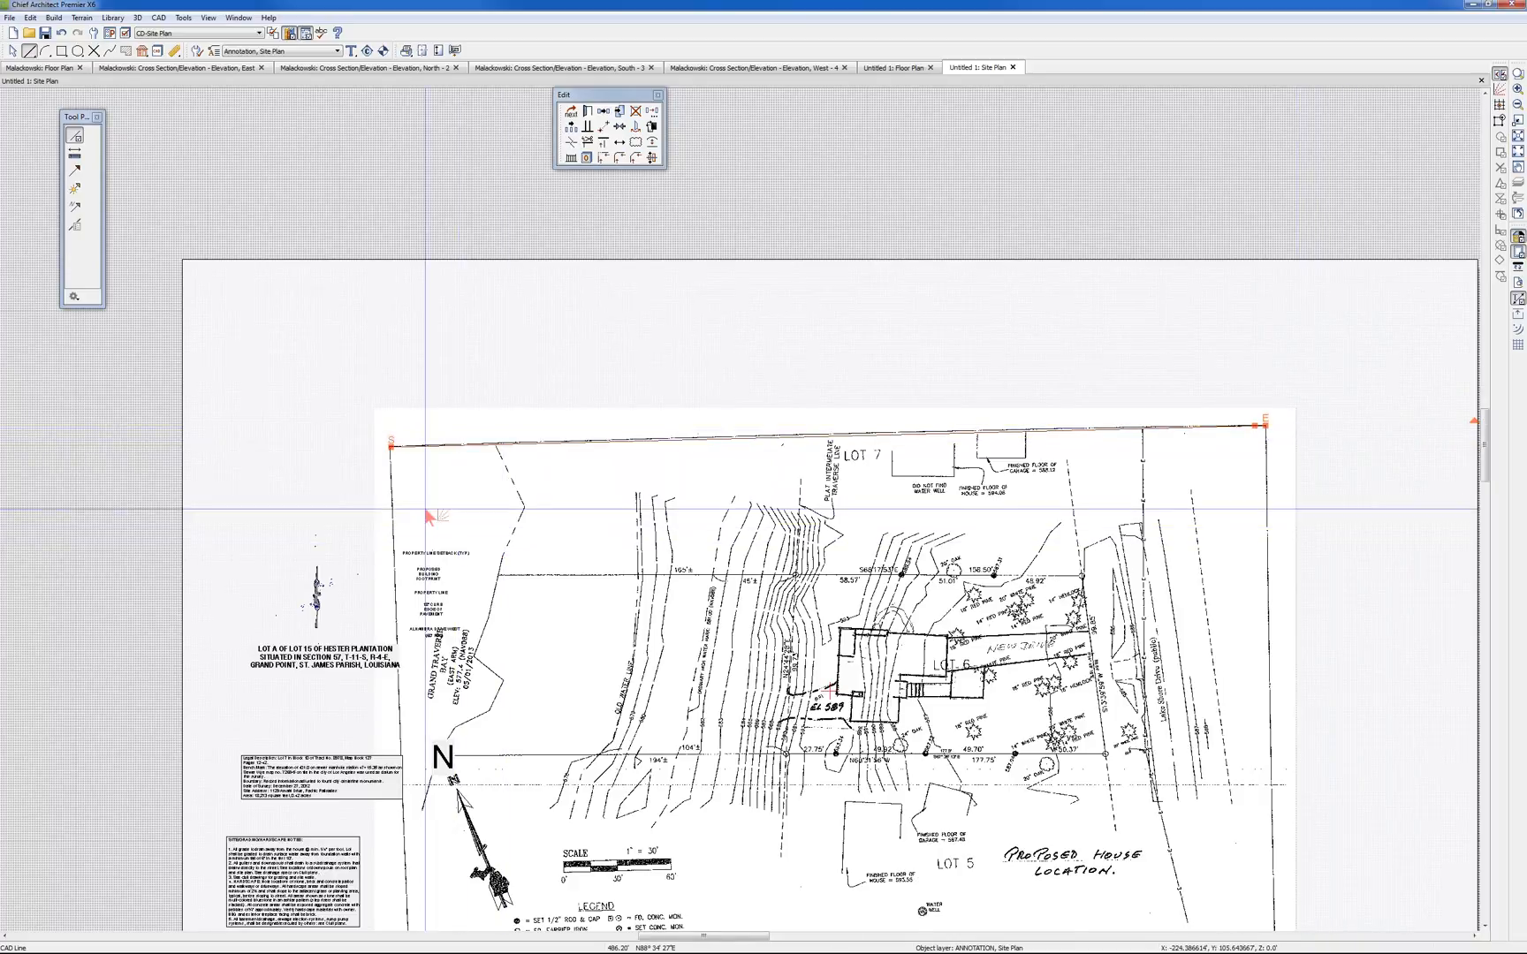
{"action": "scroll", "coordinate": [401, 463], "scroll_direction": "up", "scroll_amount": 5}
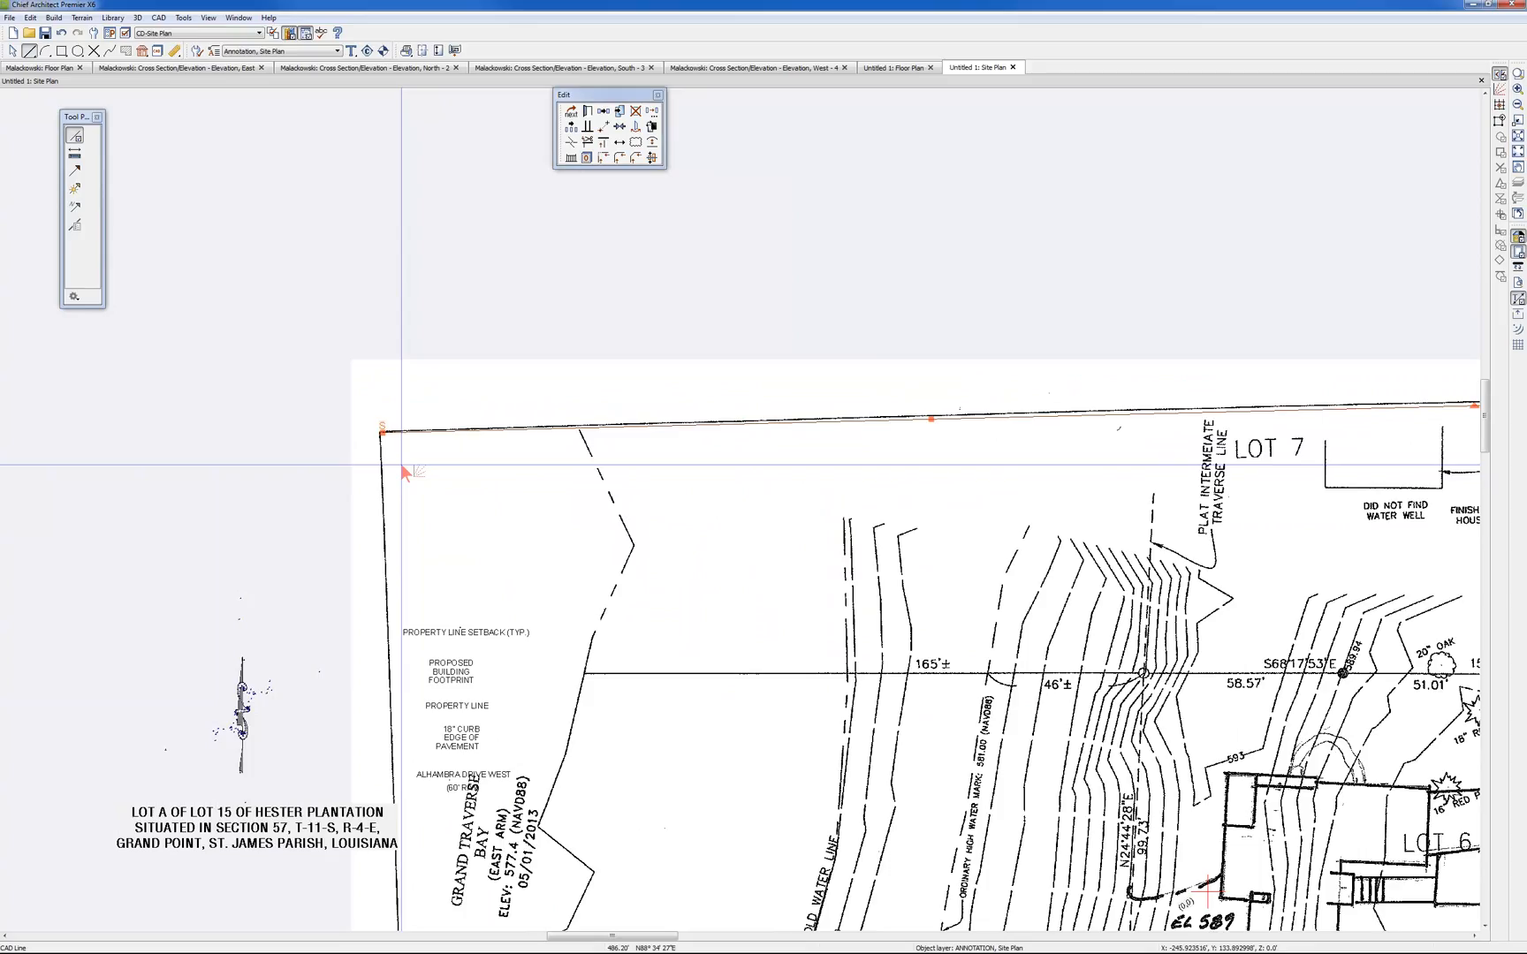
{"action": "scroll", "coordinate": [359, 423], "scroll_direction": "up", "scroll_amount": 4}
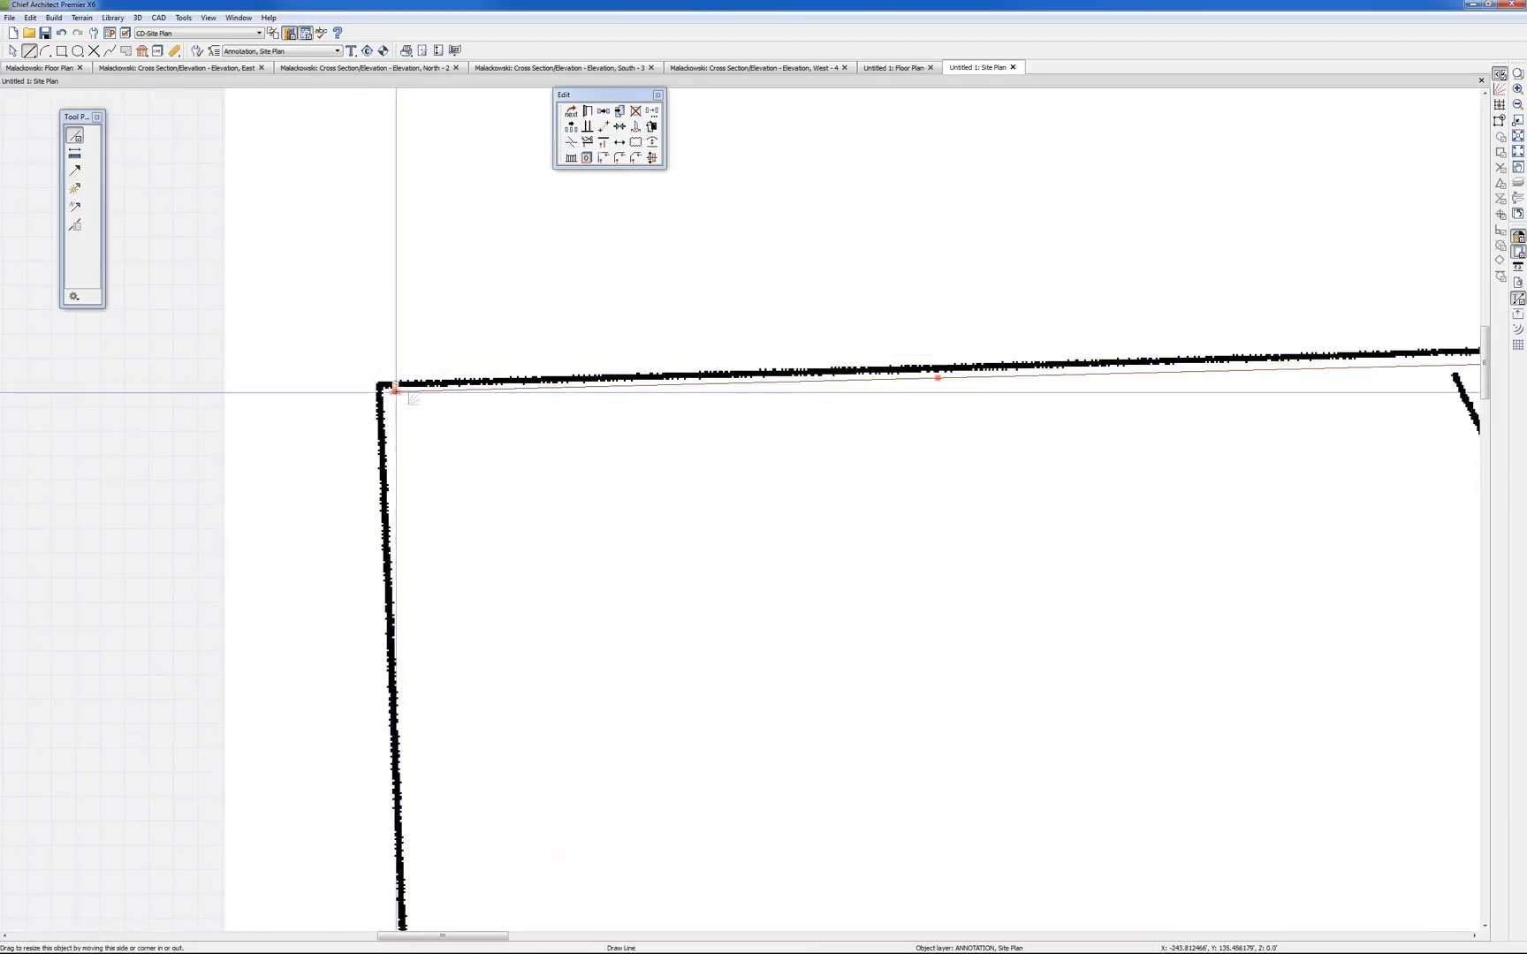
{"action": "left_click_drag", "start_coordinate": [396, 392], "coordinate": [380, 385]}
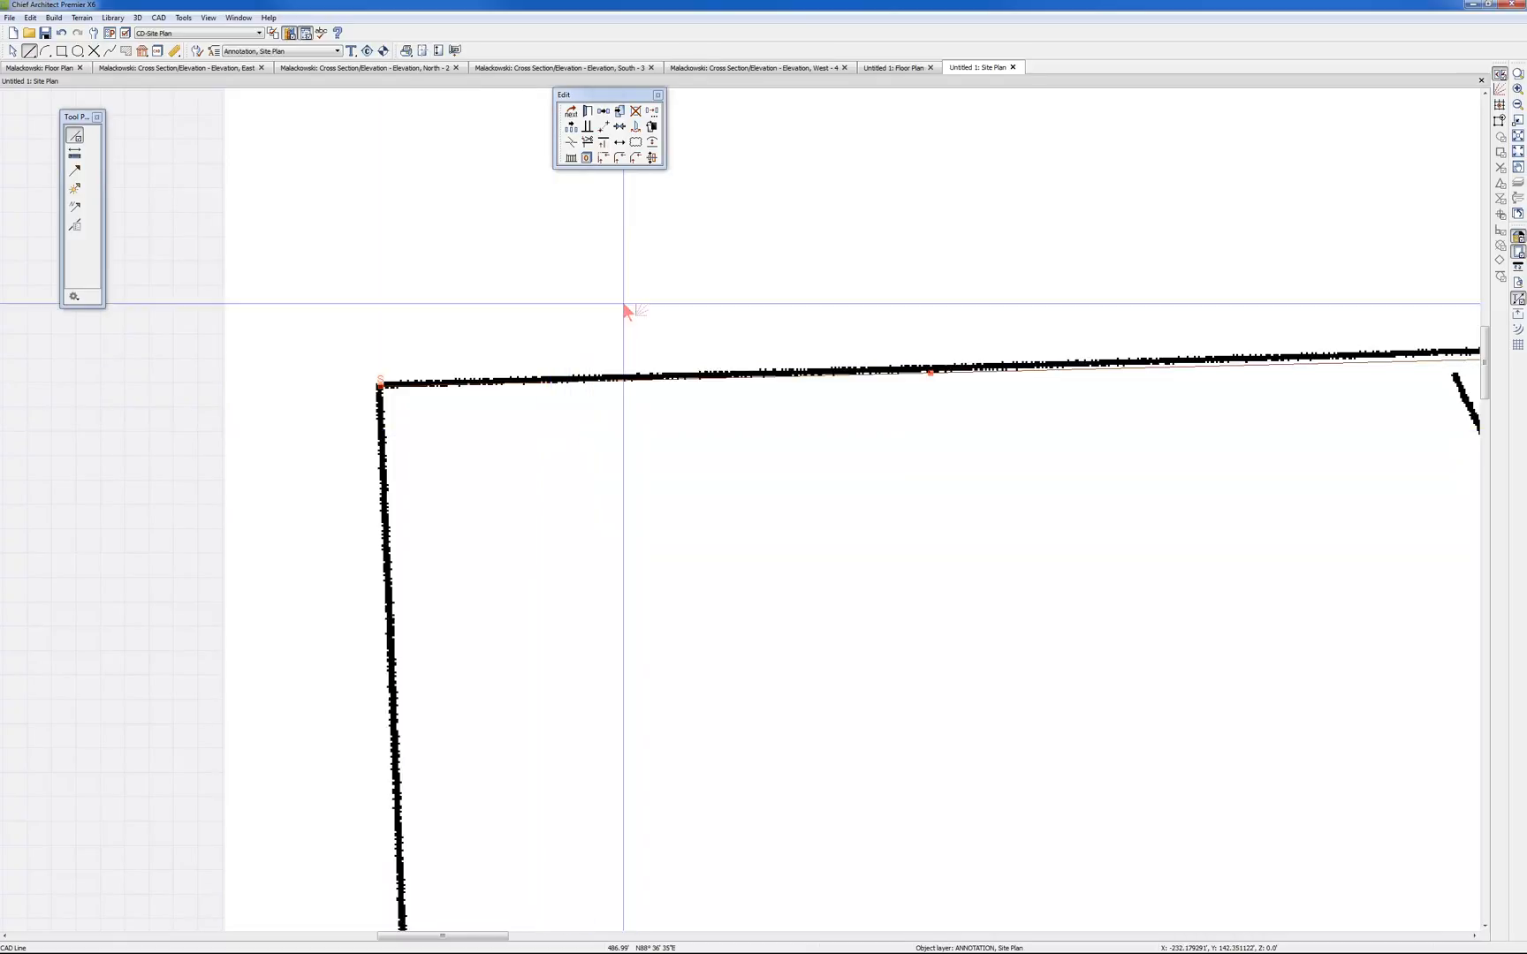
Set the dialog angle style to Degrees and read the border line's angle in its specification
{"action": "scroll", "coordinate": [664, 266], "scroll_direction": "down", "scroll_amount": 4}
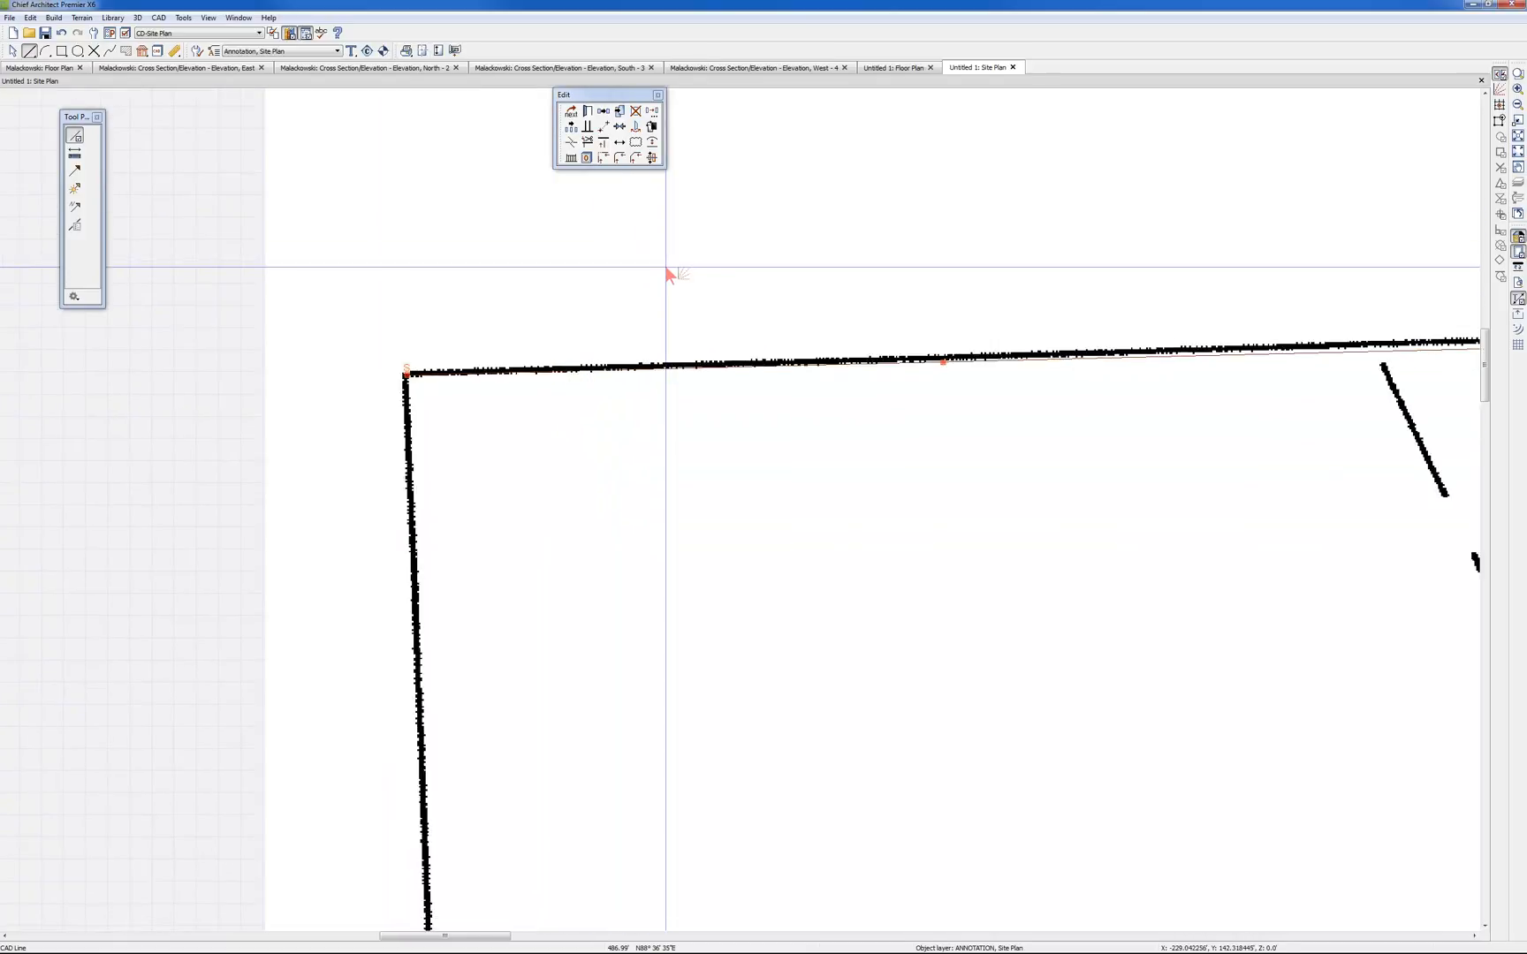
{"action": "scroll", "coordinate": [665, 265], "scroll_direction": "down", "scroll_amount": 3}
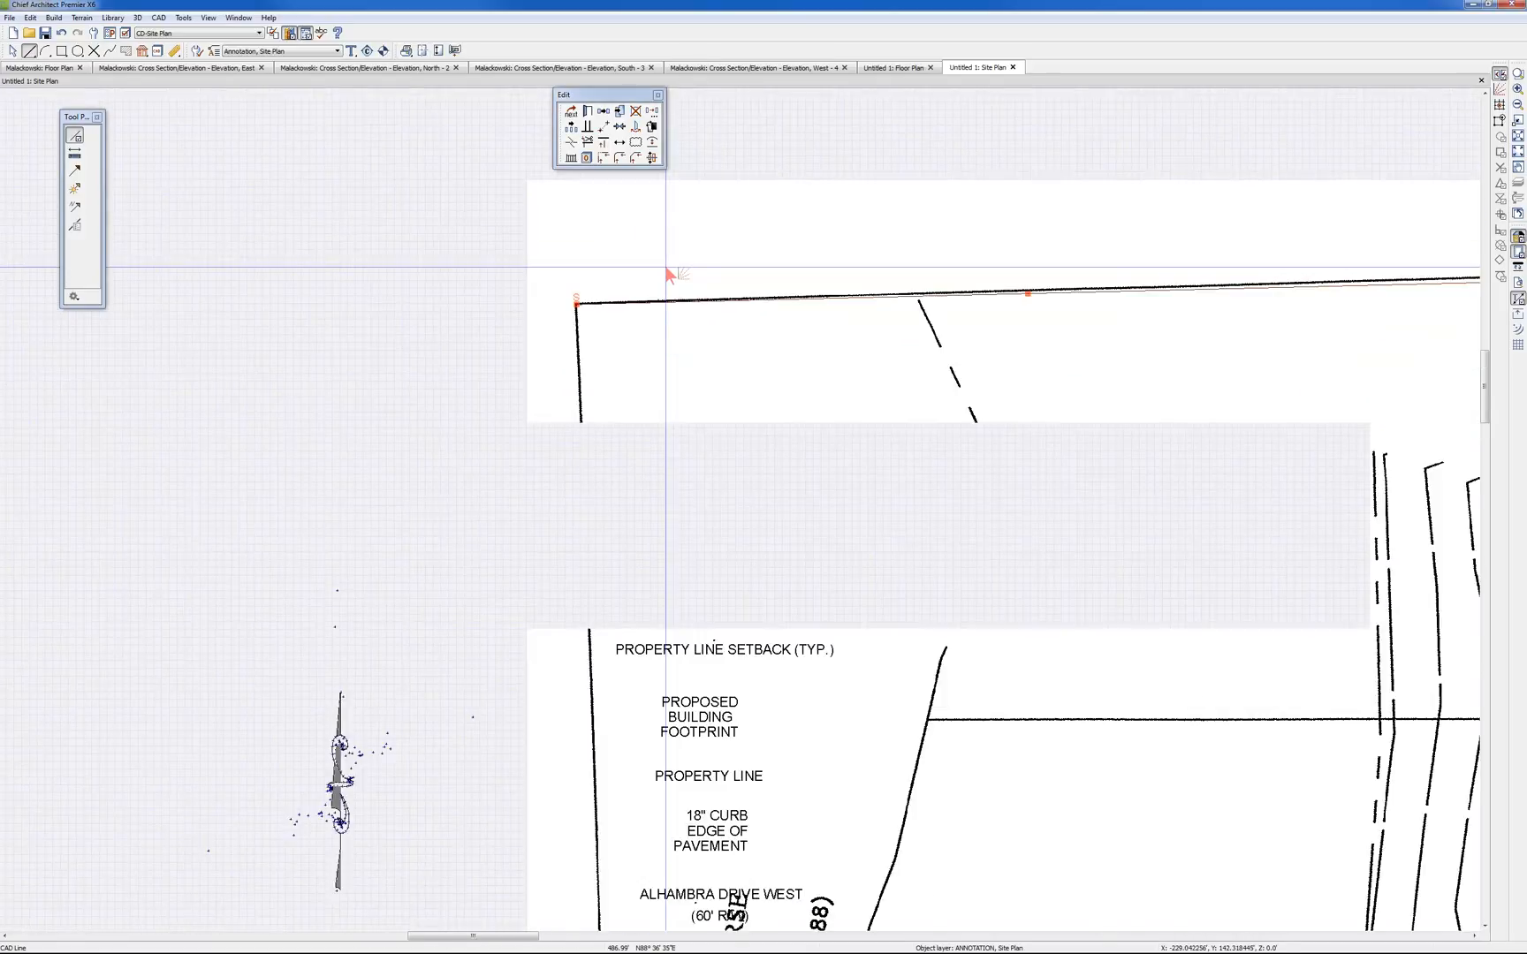
{"action": "scroll", "coordinate": [1154, 290], "scroll_direction": "down", "scroll_amount": 2}
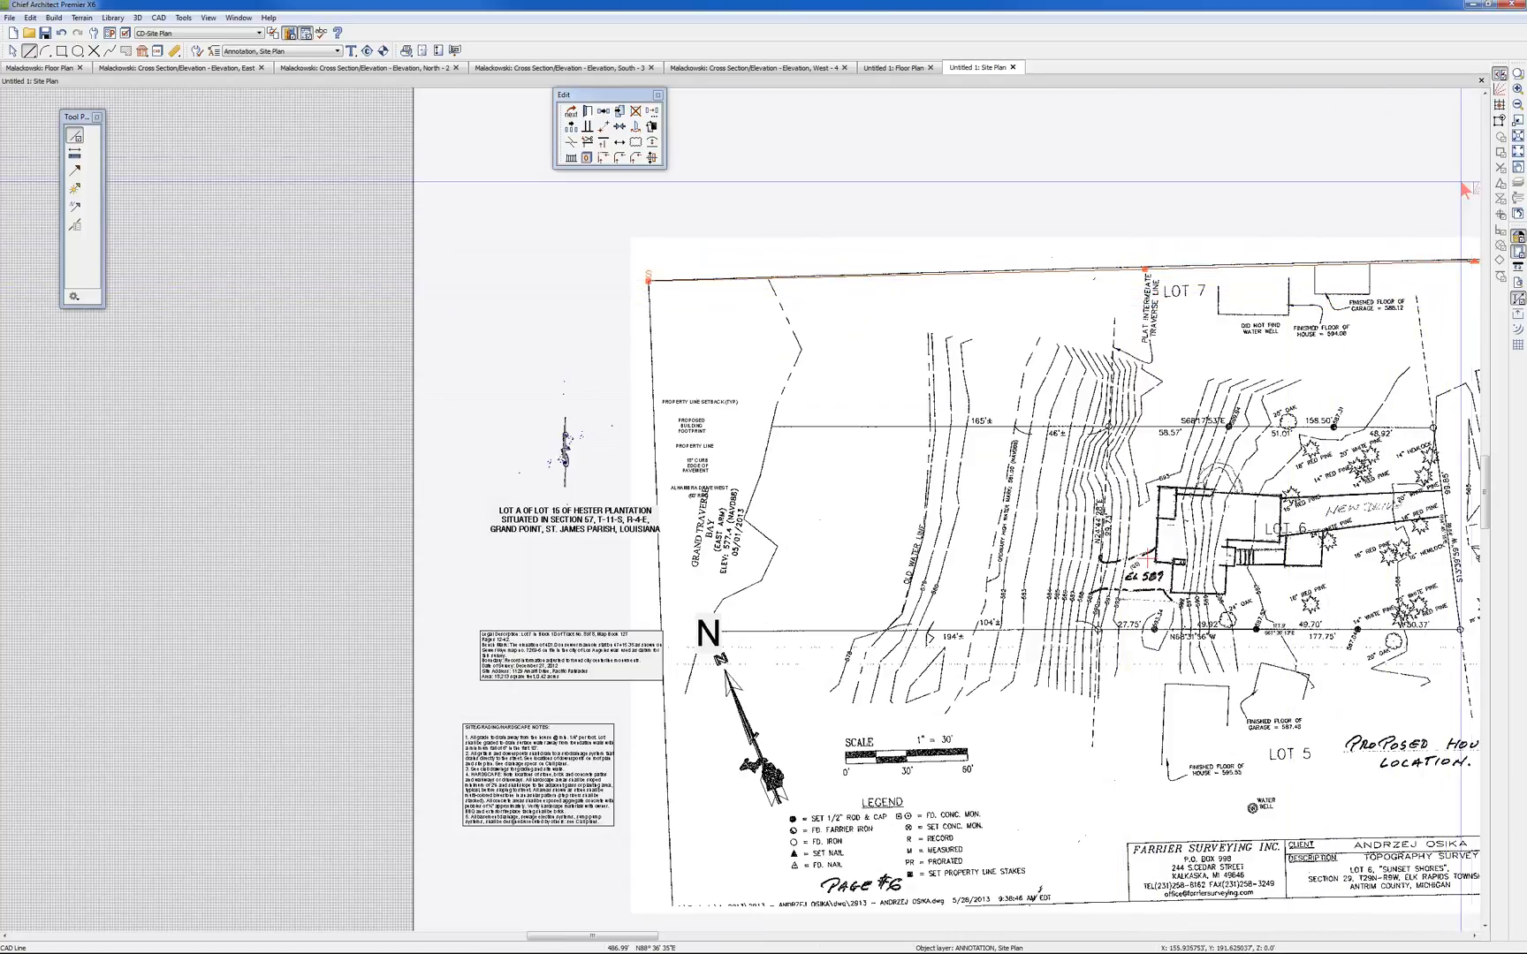
{"action": "left_click", "coordinate": [1510, 155]}
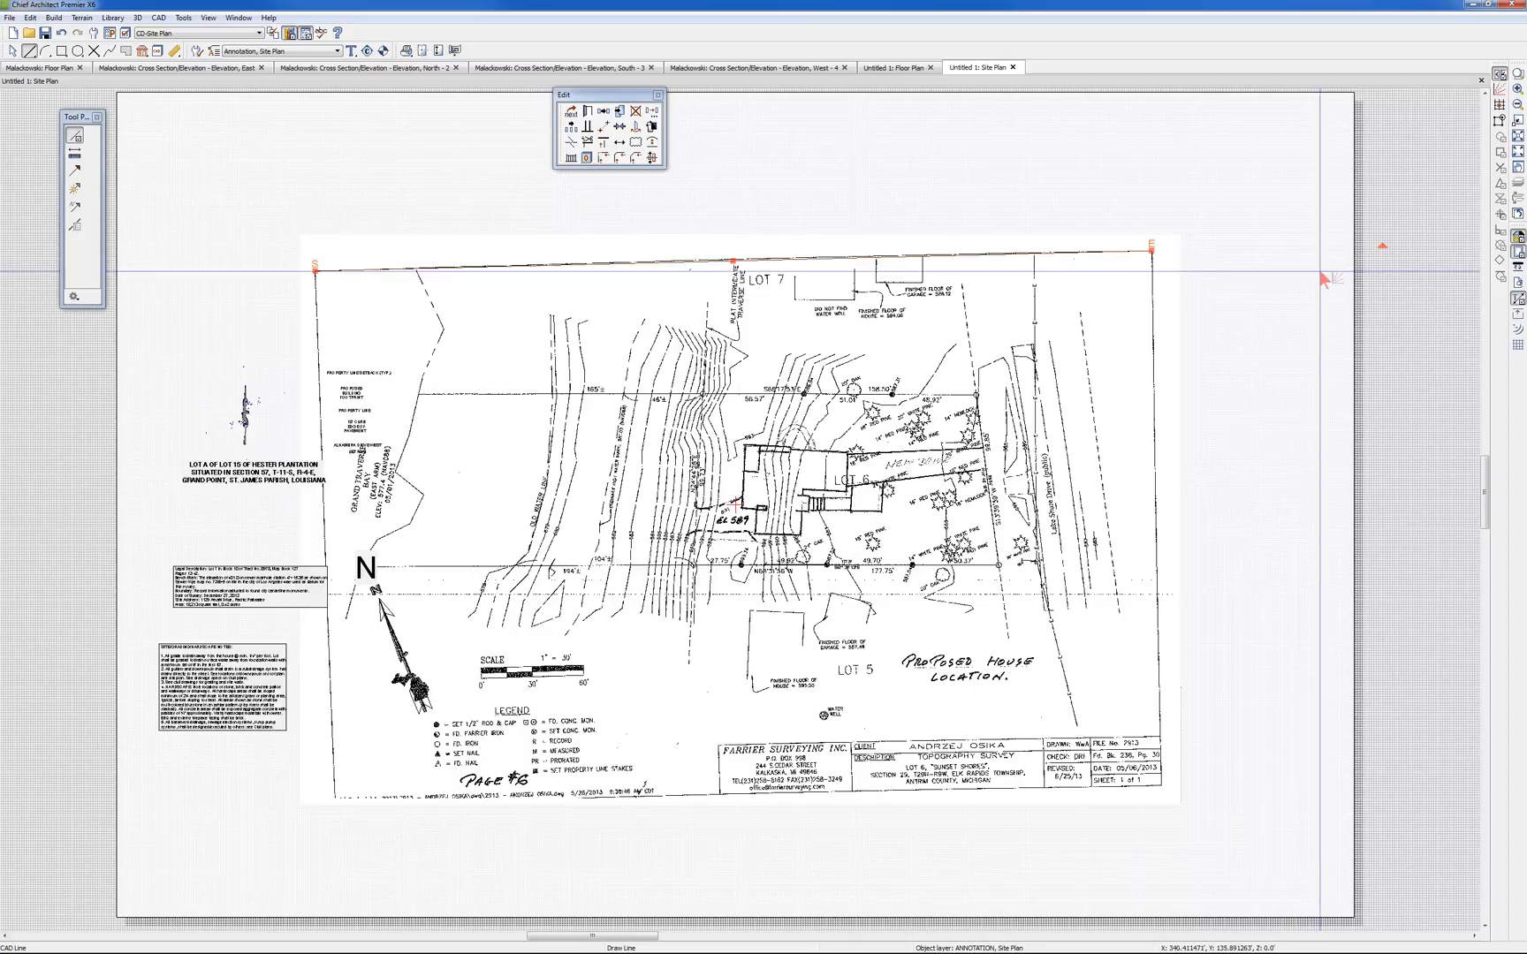
{"action": "scroll", "coordinate": [1026, 211], "scroll_direction": "up", "scroll_amount": 2}
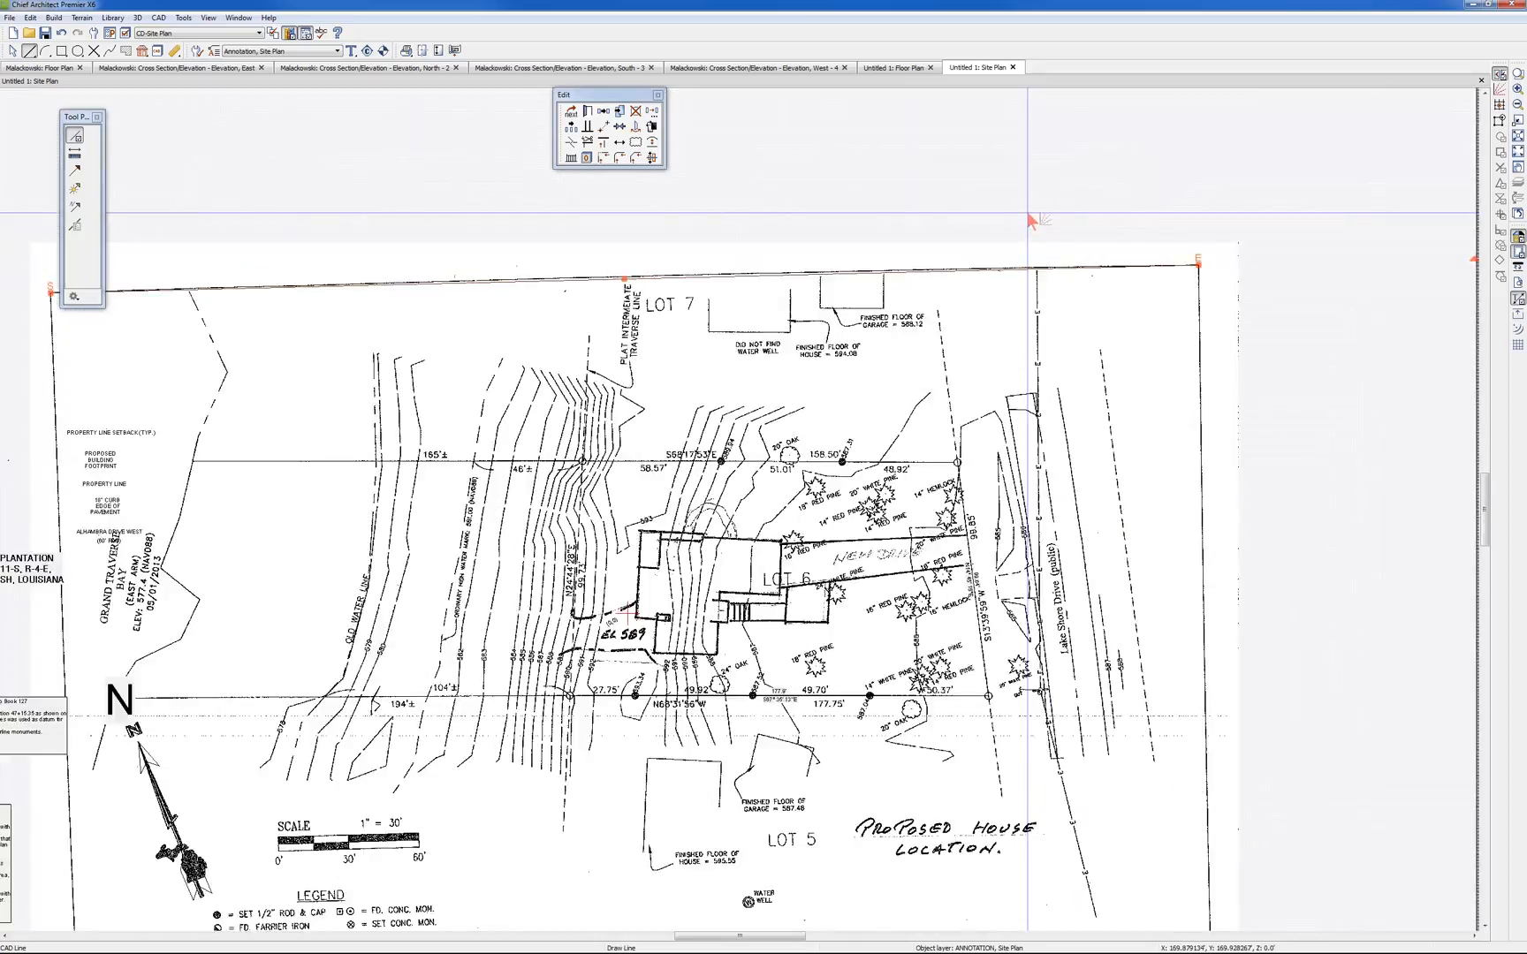
{"action": "left_click", "coordinate": [589, 116]}
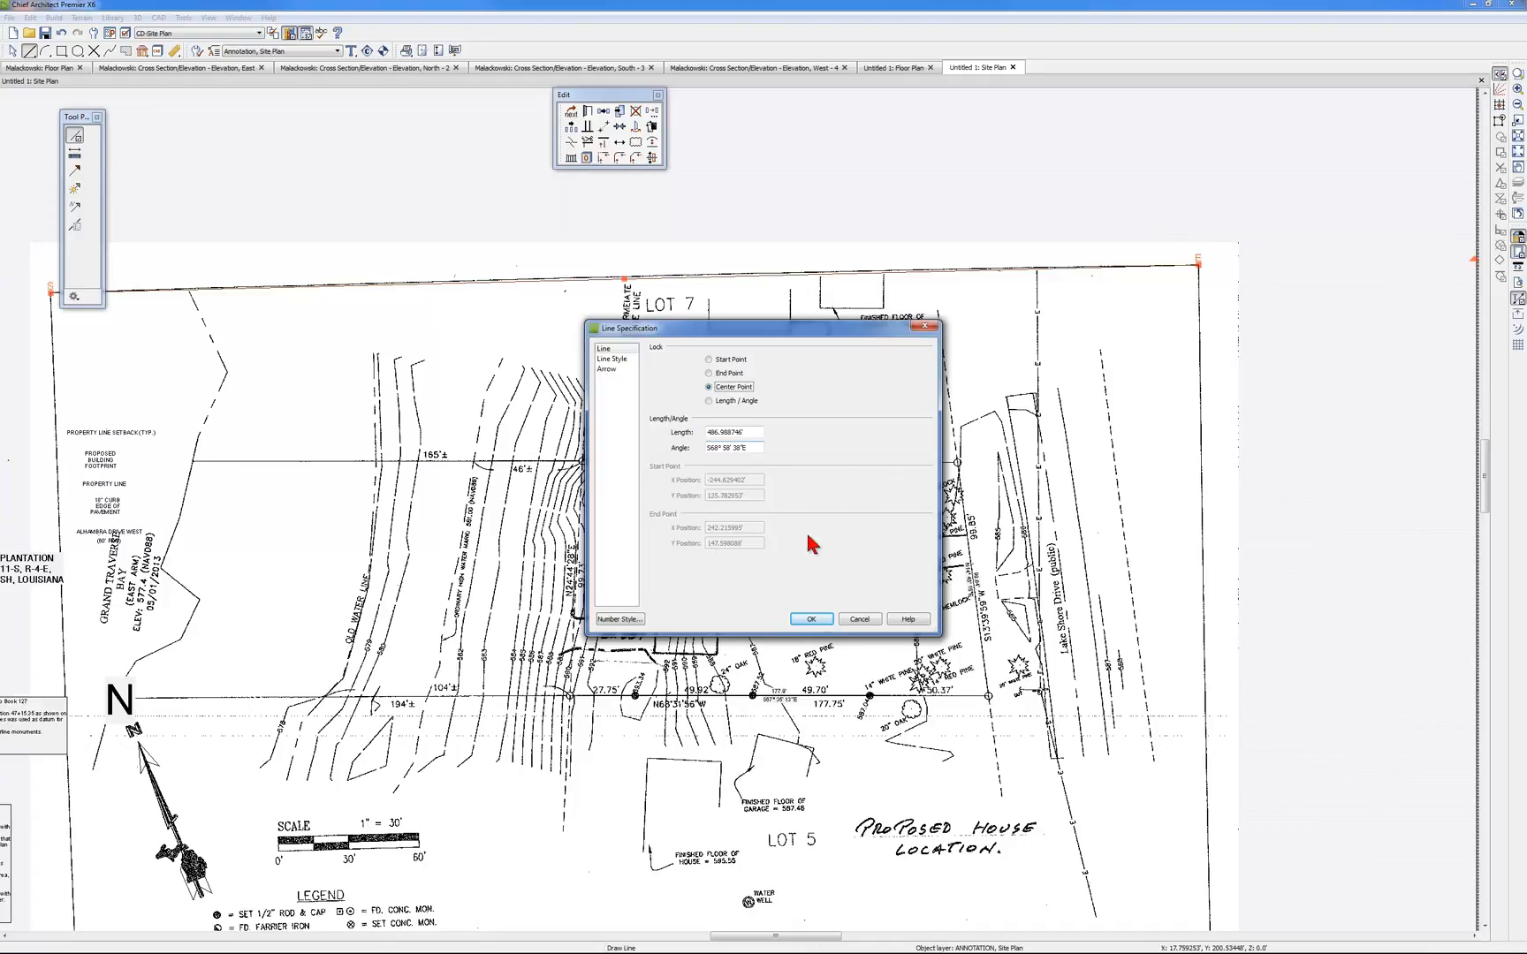
{"action": "left_click", "coordinate": [620, 619]}
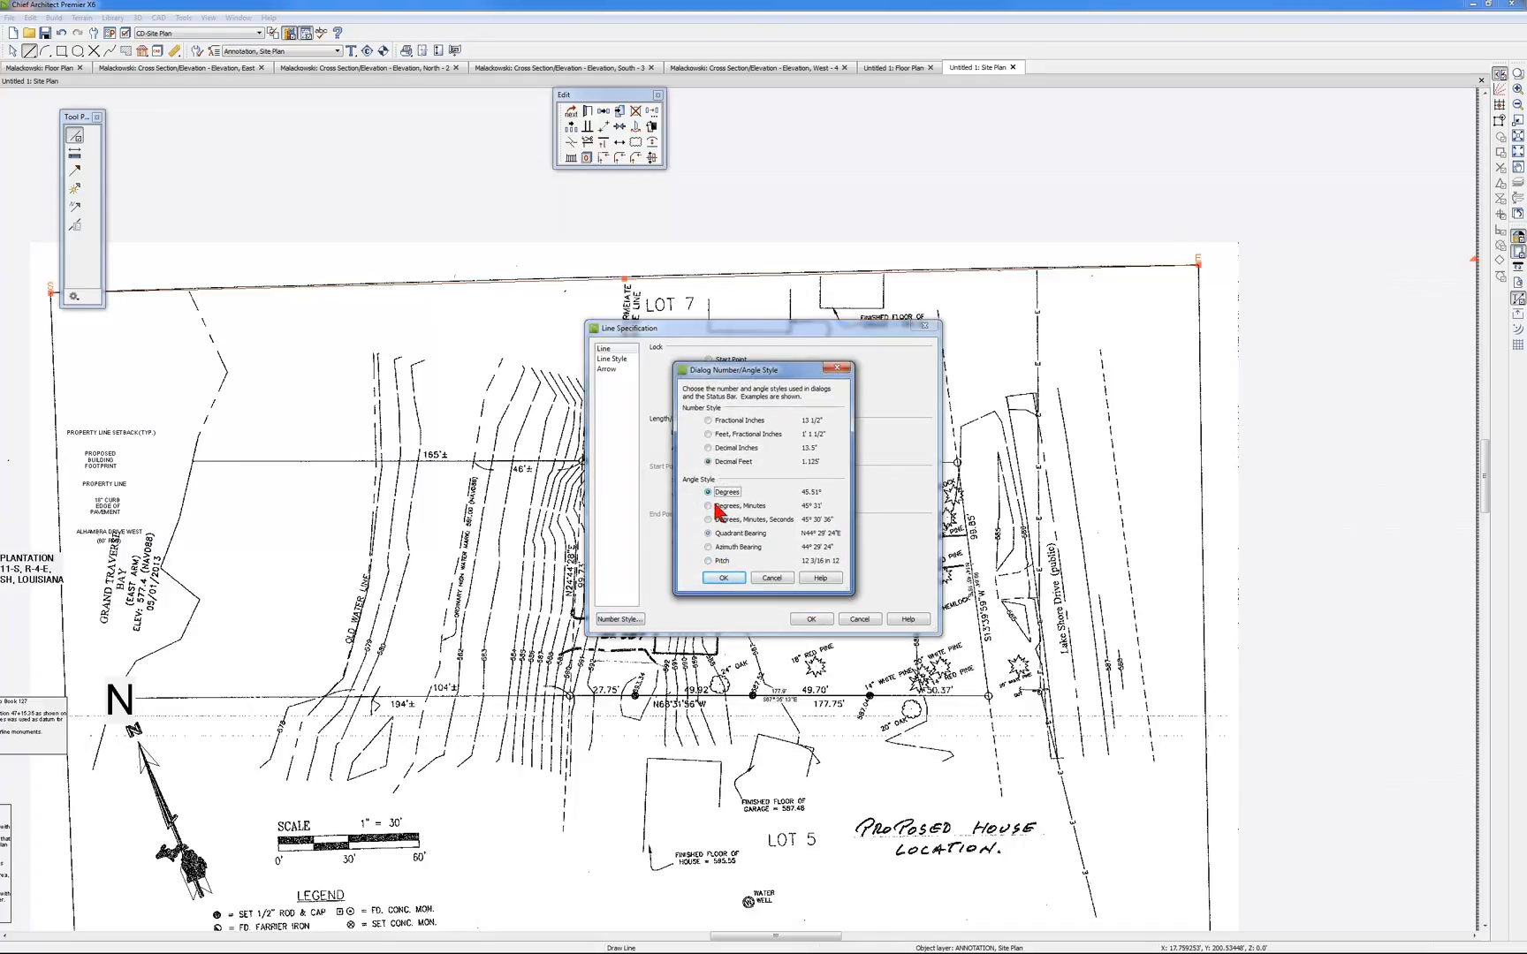
{"action": "left_click", "coordinate": [722, 578]}
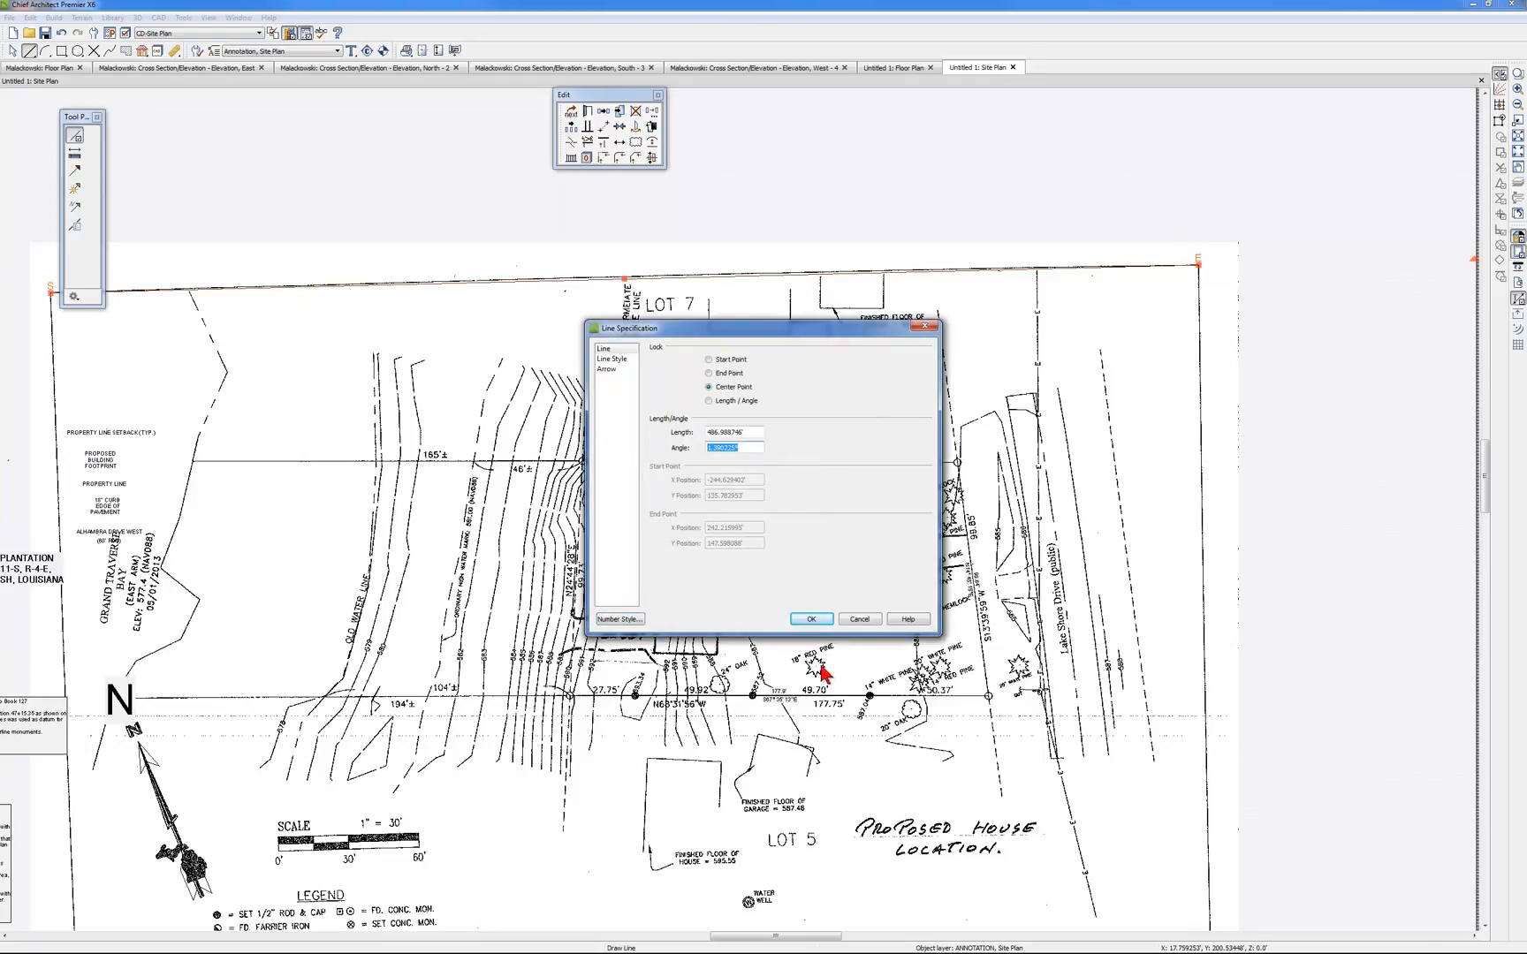
{"action": "left_click", "coordinate": [811, 621]}
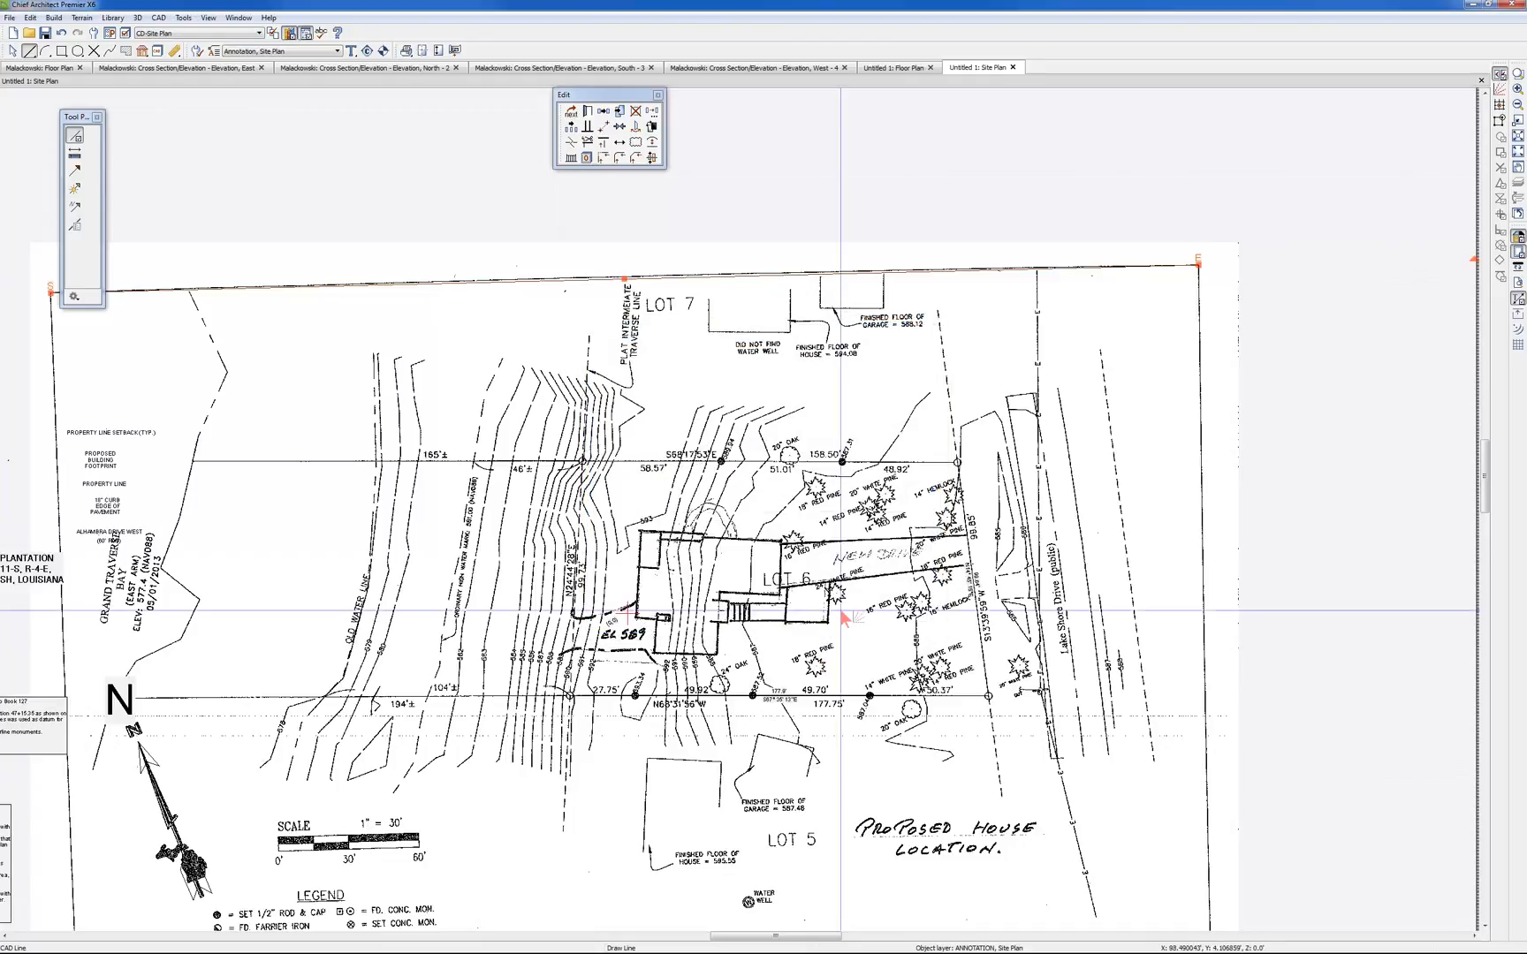
Rotate the whole survey image together with its traced lines by a relative angle of about -1.39° around the object center
{"action": "scroll", "coordinate": [884, 601], "scroll_direction": "down", "scroll_amount": 3}
{"action": "scroll", "coordinate": [976, 563], "scroll_direction": "down", "scroll_amount": 1}
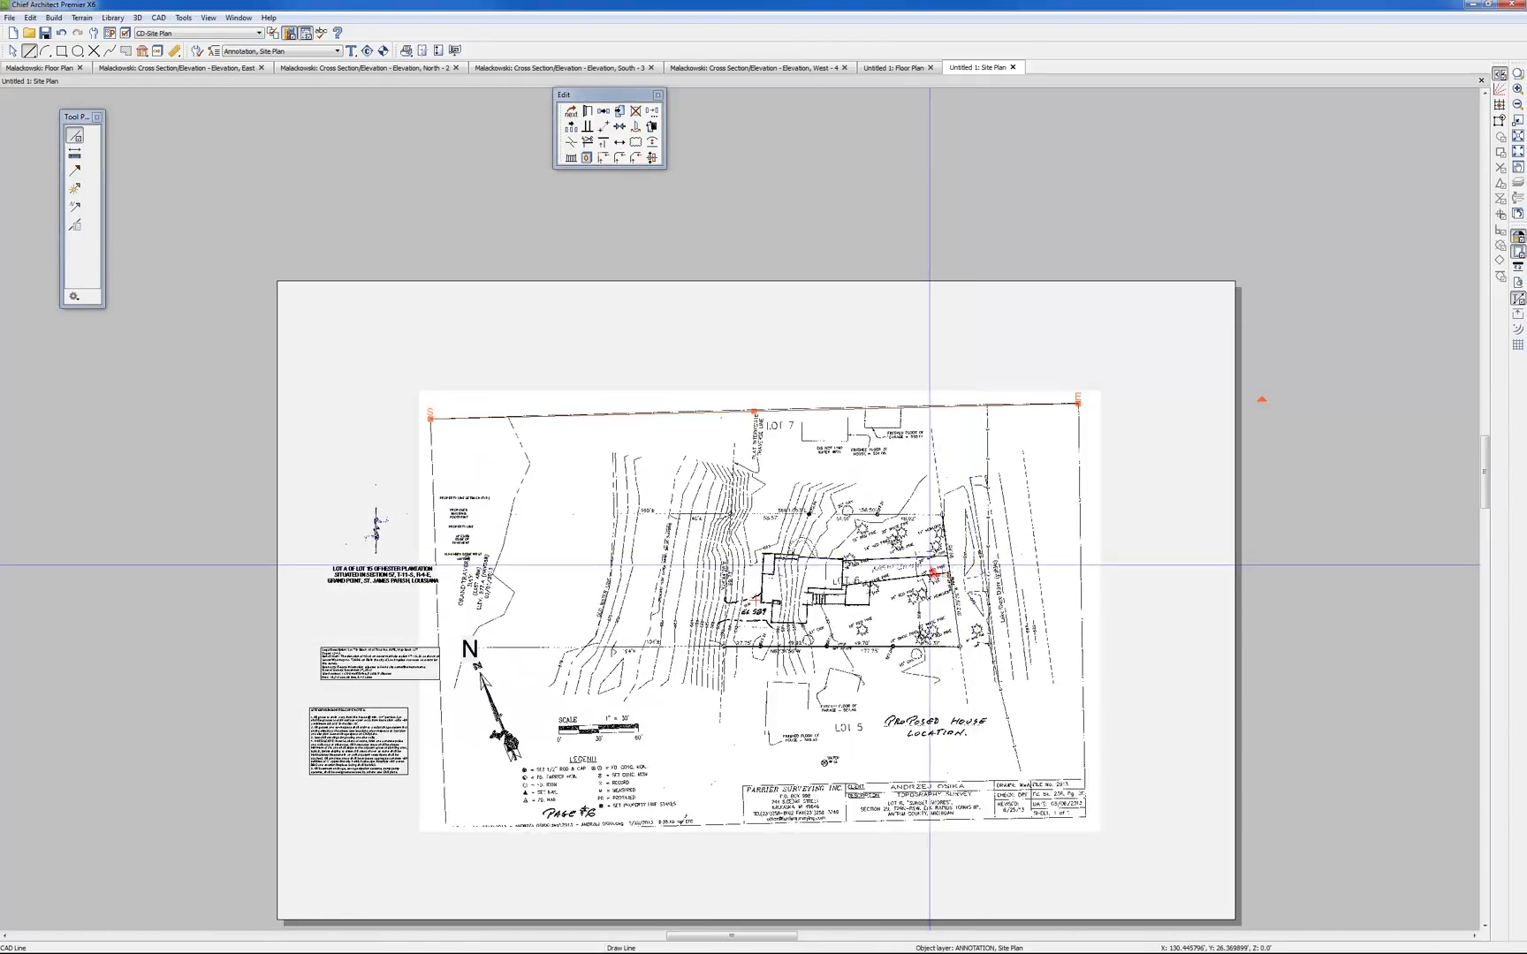
{"action": "key", "text": "Escape"}
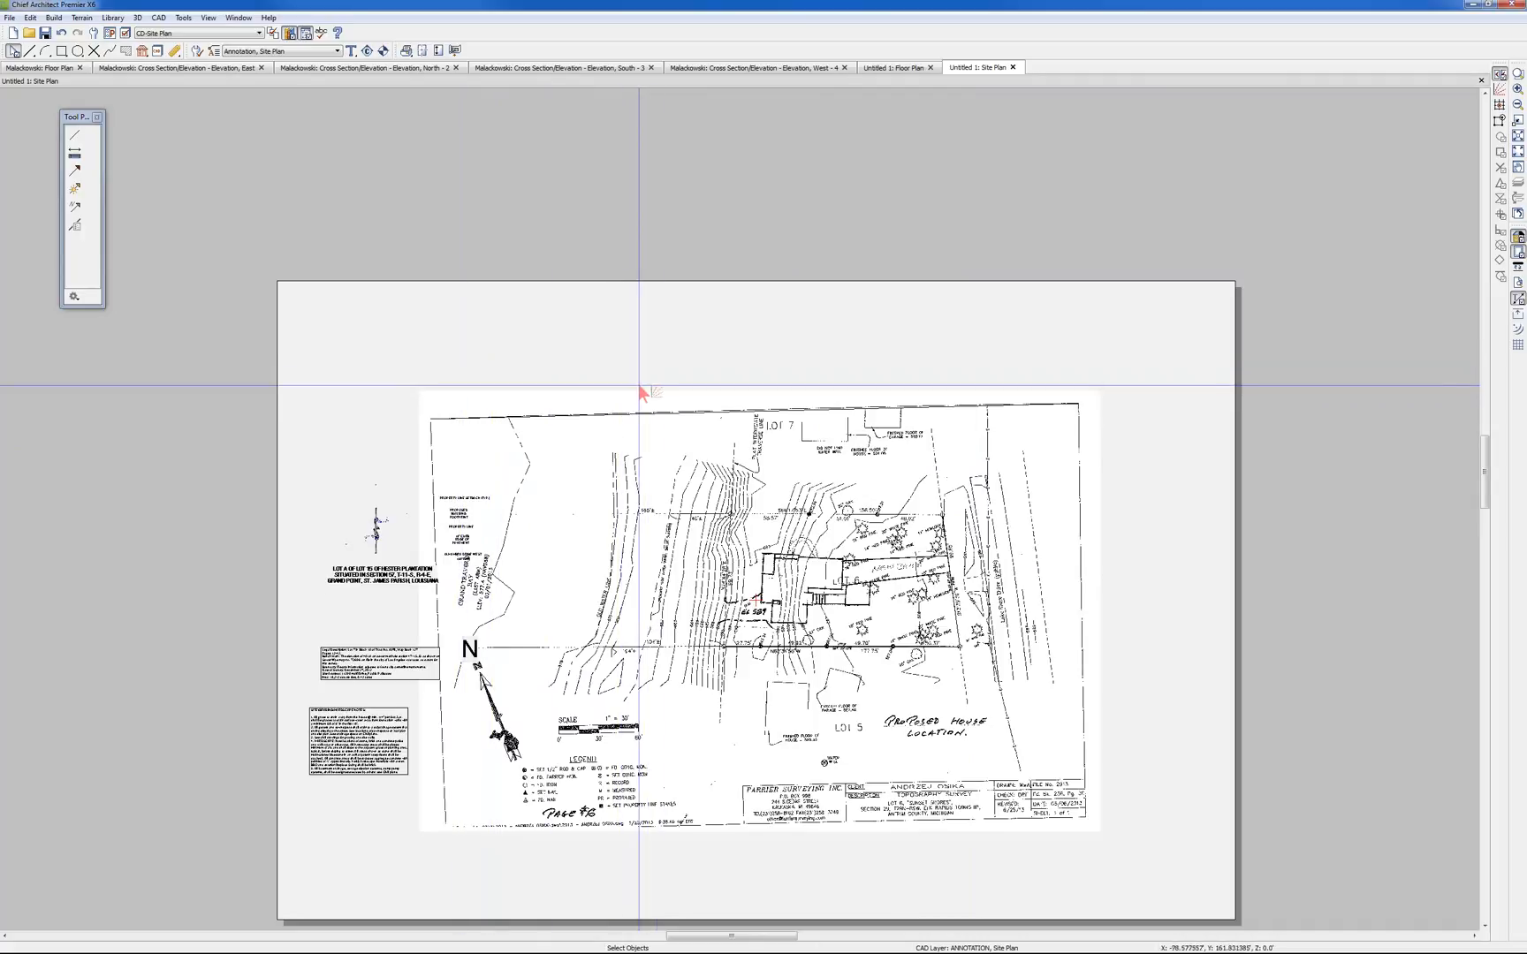
{"action": "left_click_drag", "start_coordinate": [659, 369], "coordinate": [1023, 843]}
{"action": "left_click", "coordinate": [513, 721], "text": "shift"}
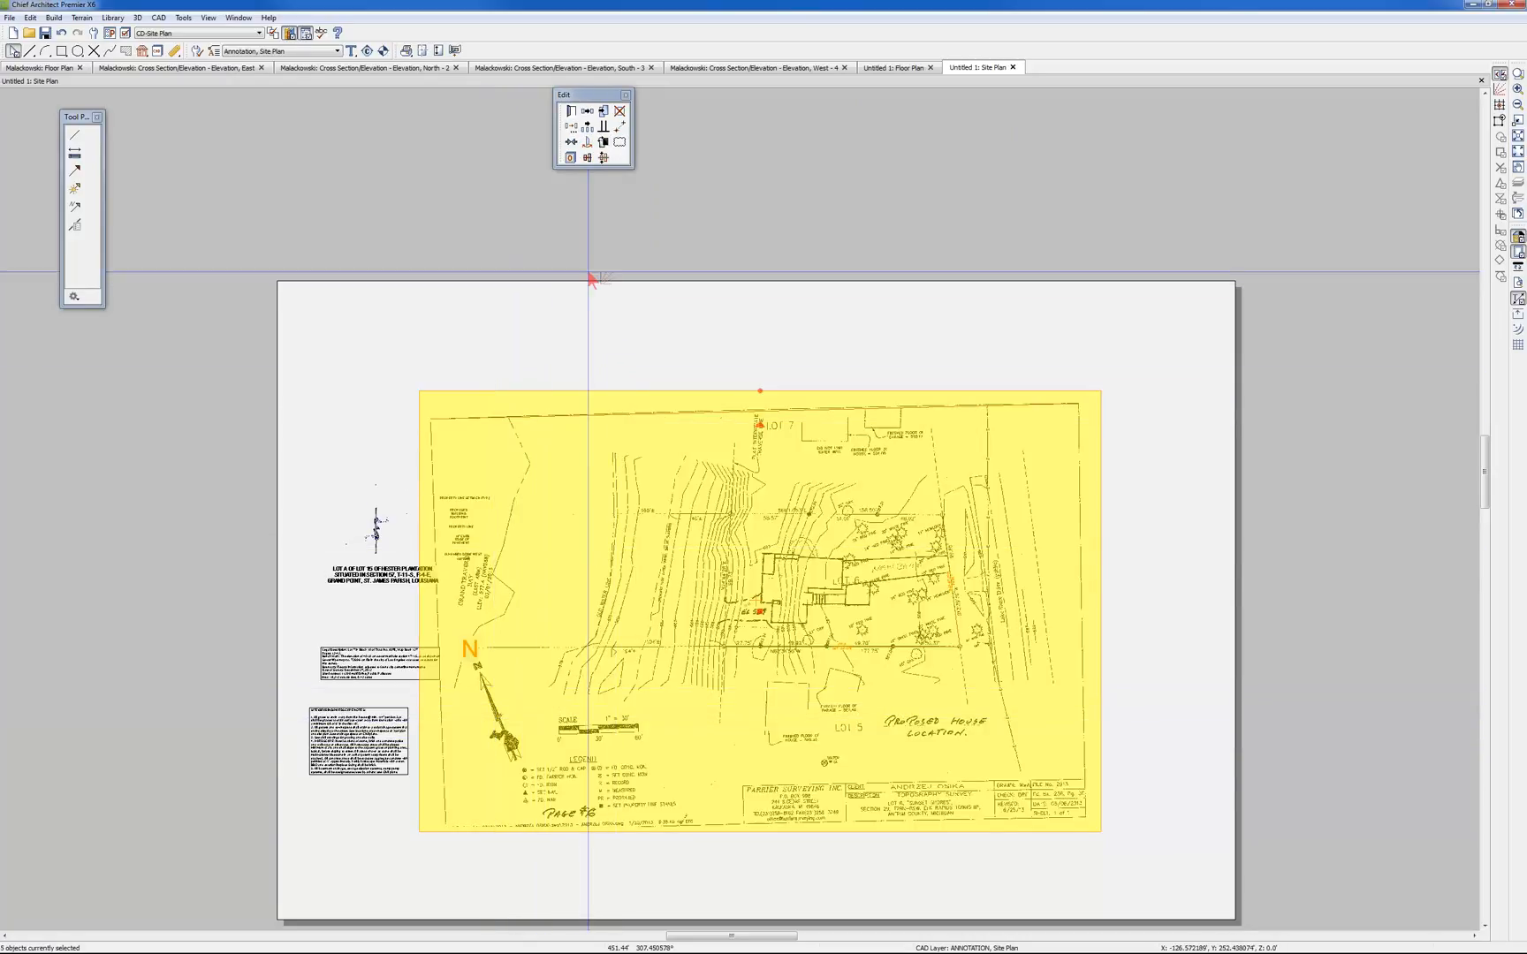
{"action": "left_click", "coordinate": [572, 128]}
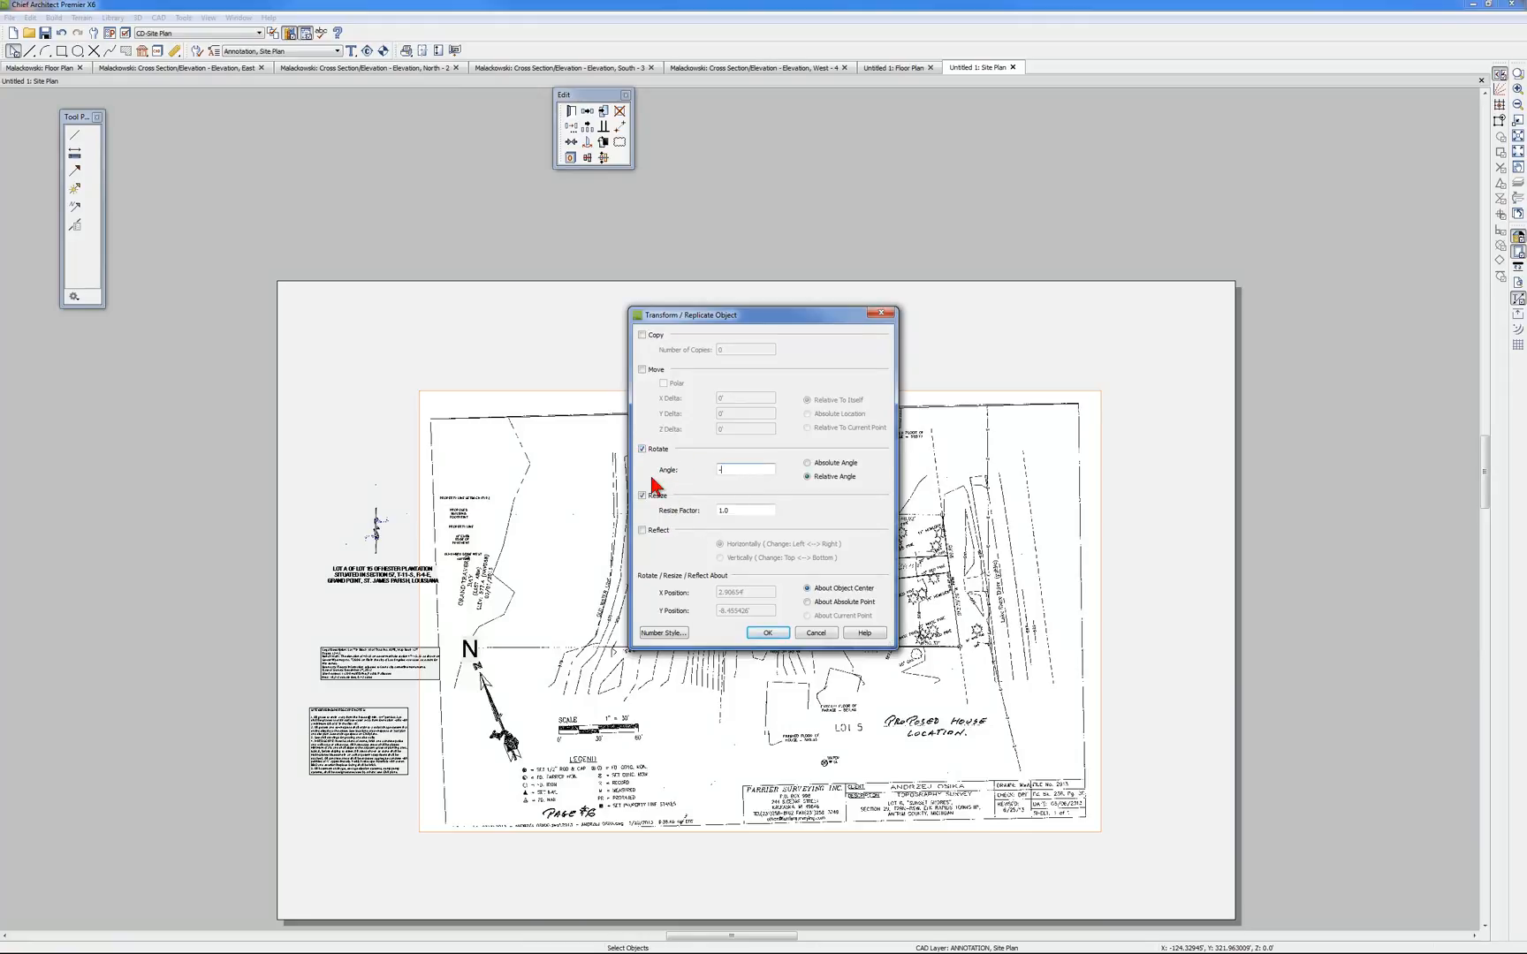
{"action": "left_click", "coordinate": [783, 634]}
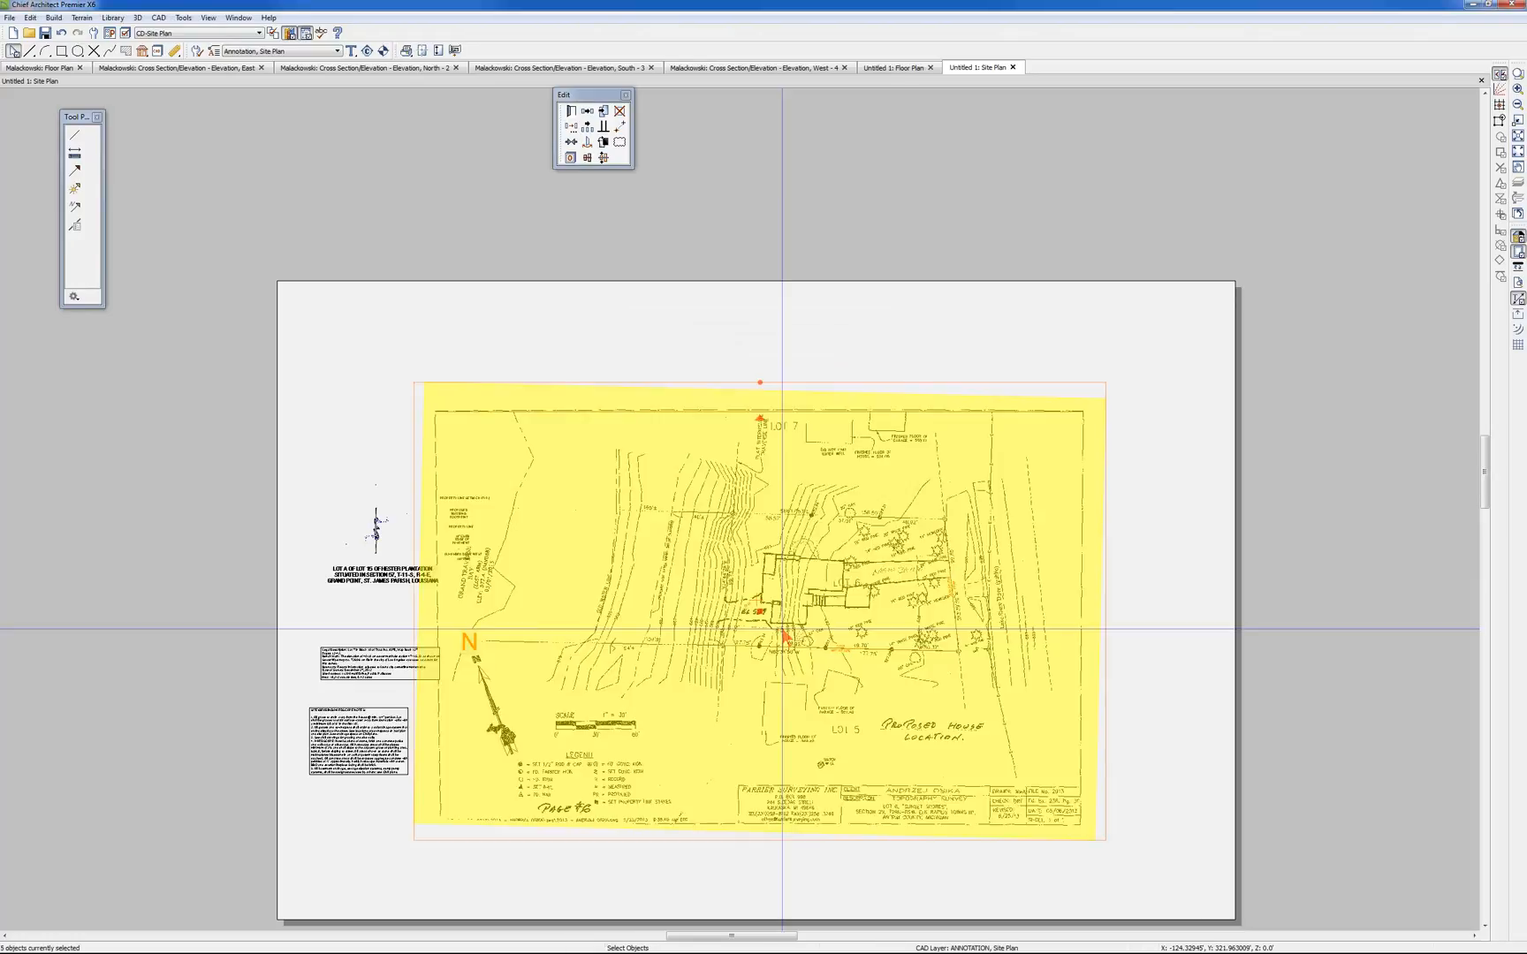
{"action": "left_click", "coordinate": [1207, 537]}
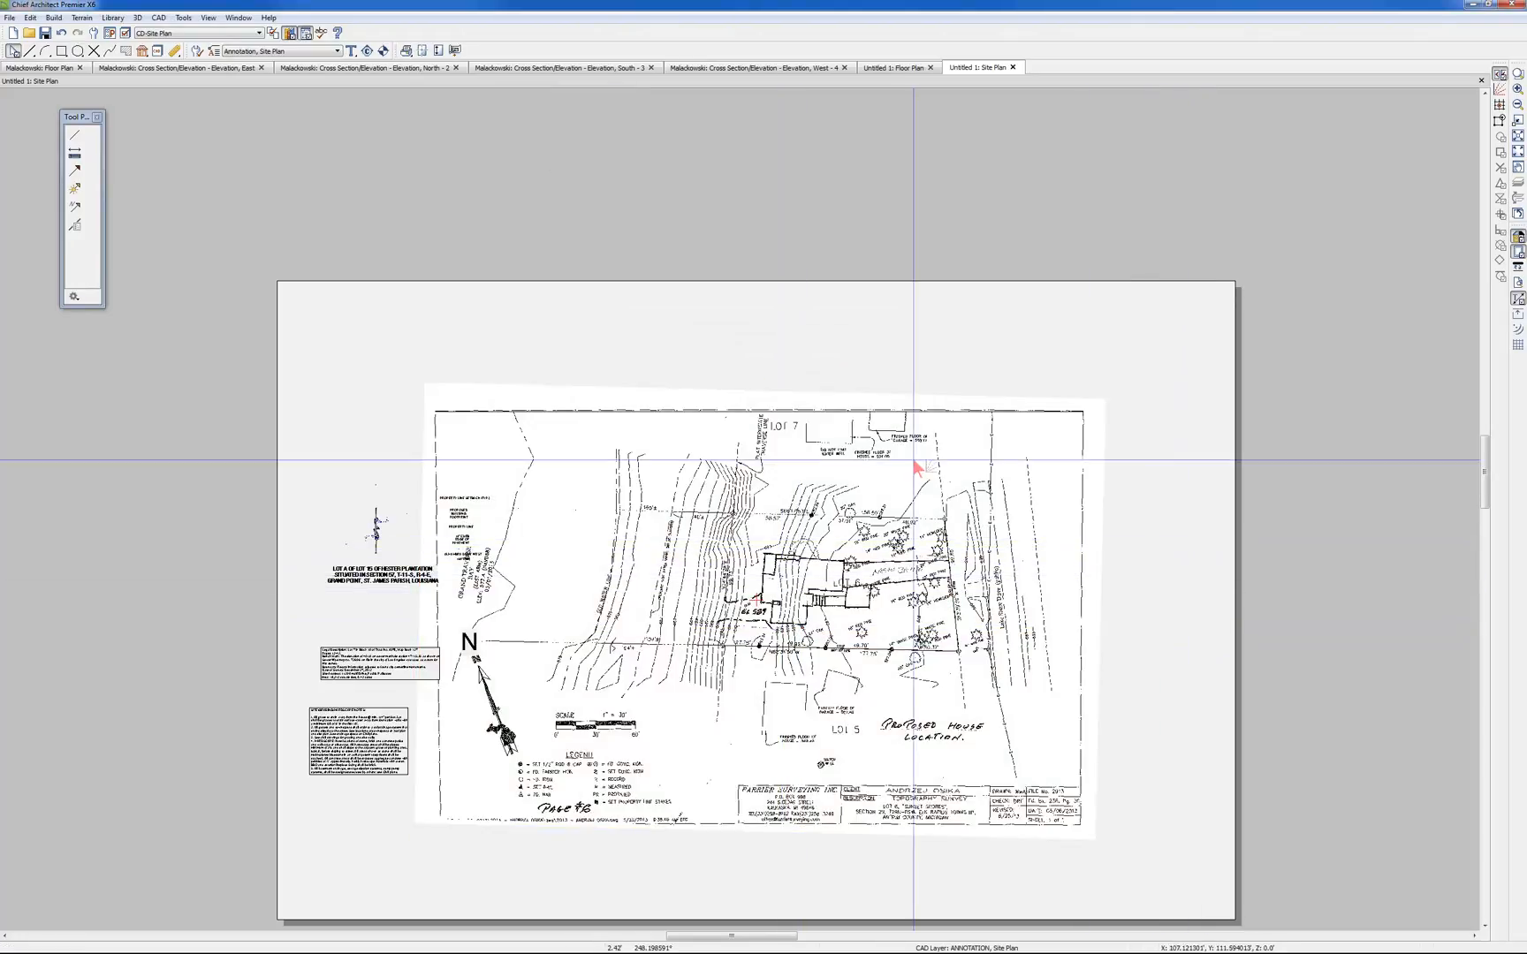
Check the angle of the line along the survey's upper border in its specification, leaving its values unchanged
{"action": "left_click", "coordinate": [796, 413]}
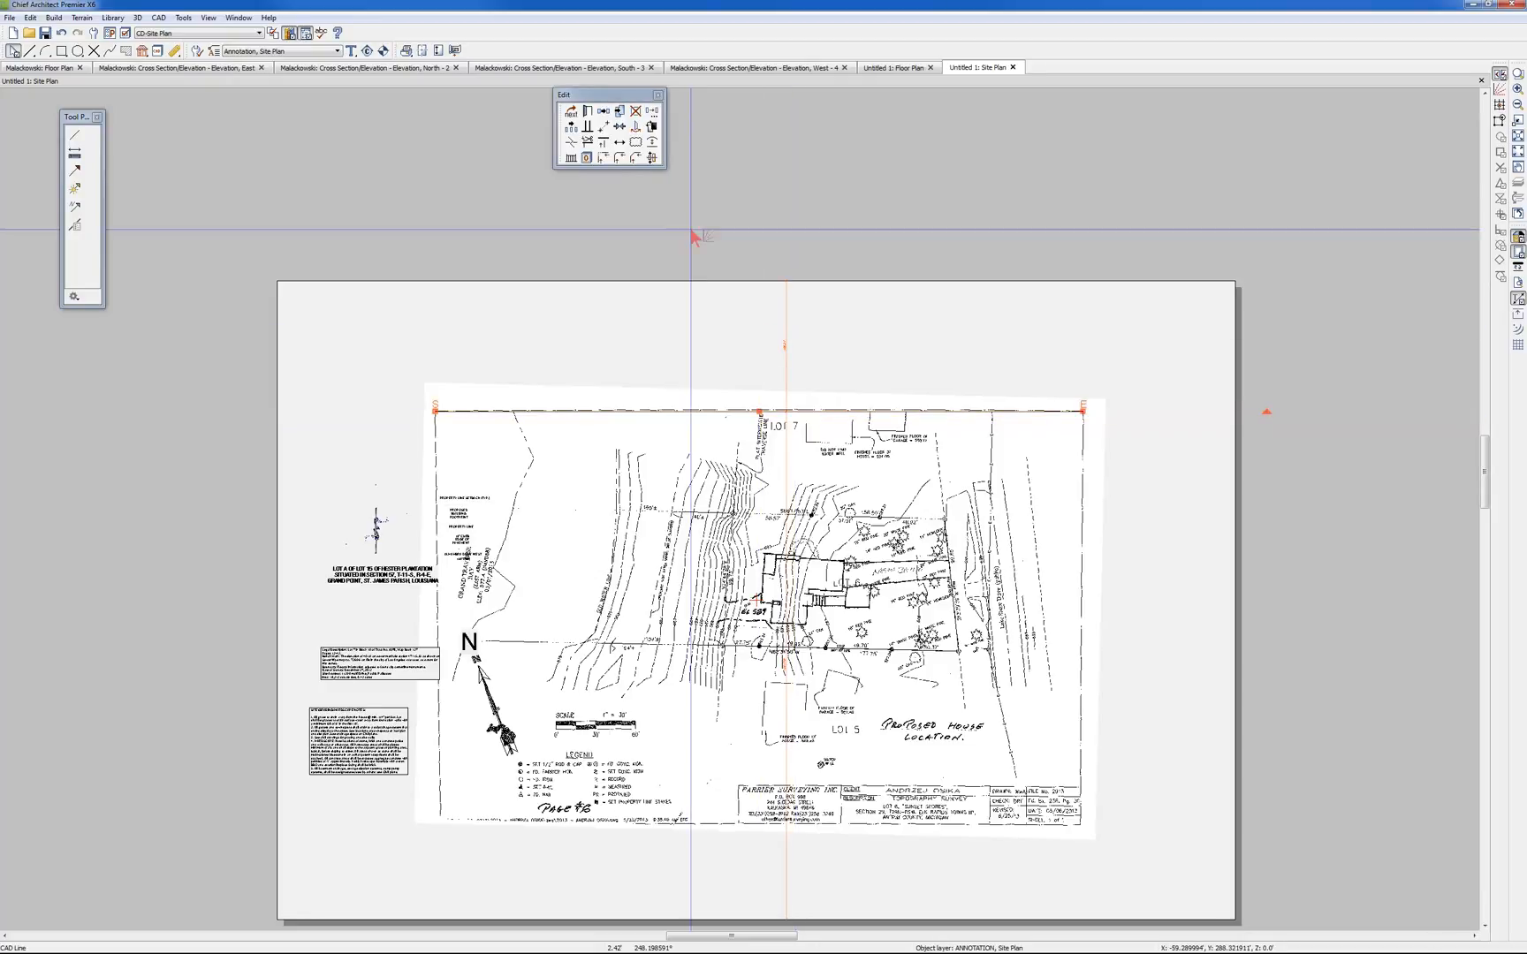
{"action": "left_click", "coordinate": [589, 114]}
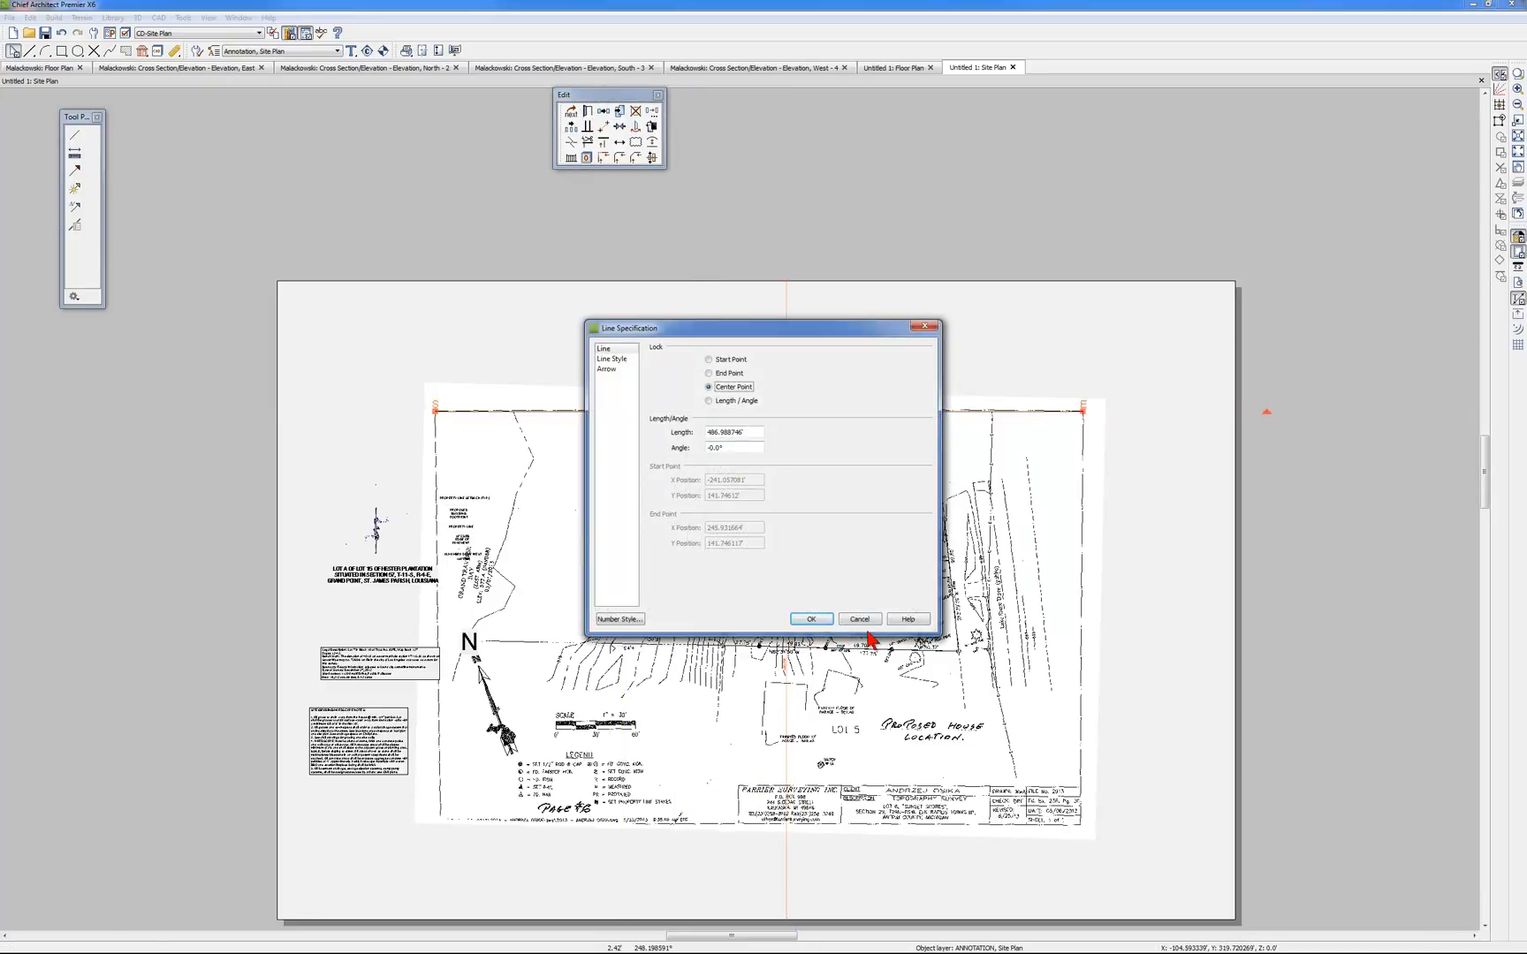
{"action": "left_click", "coordinate": [872, 617]}
{"action": "left_click", "coordinate": [1136, 614]}
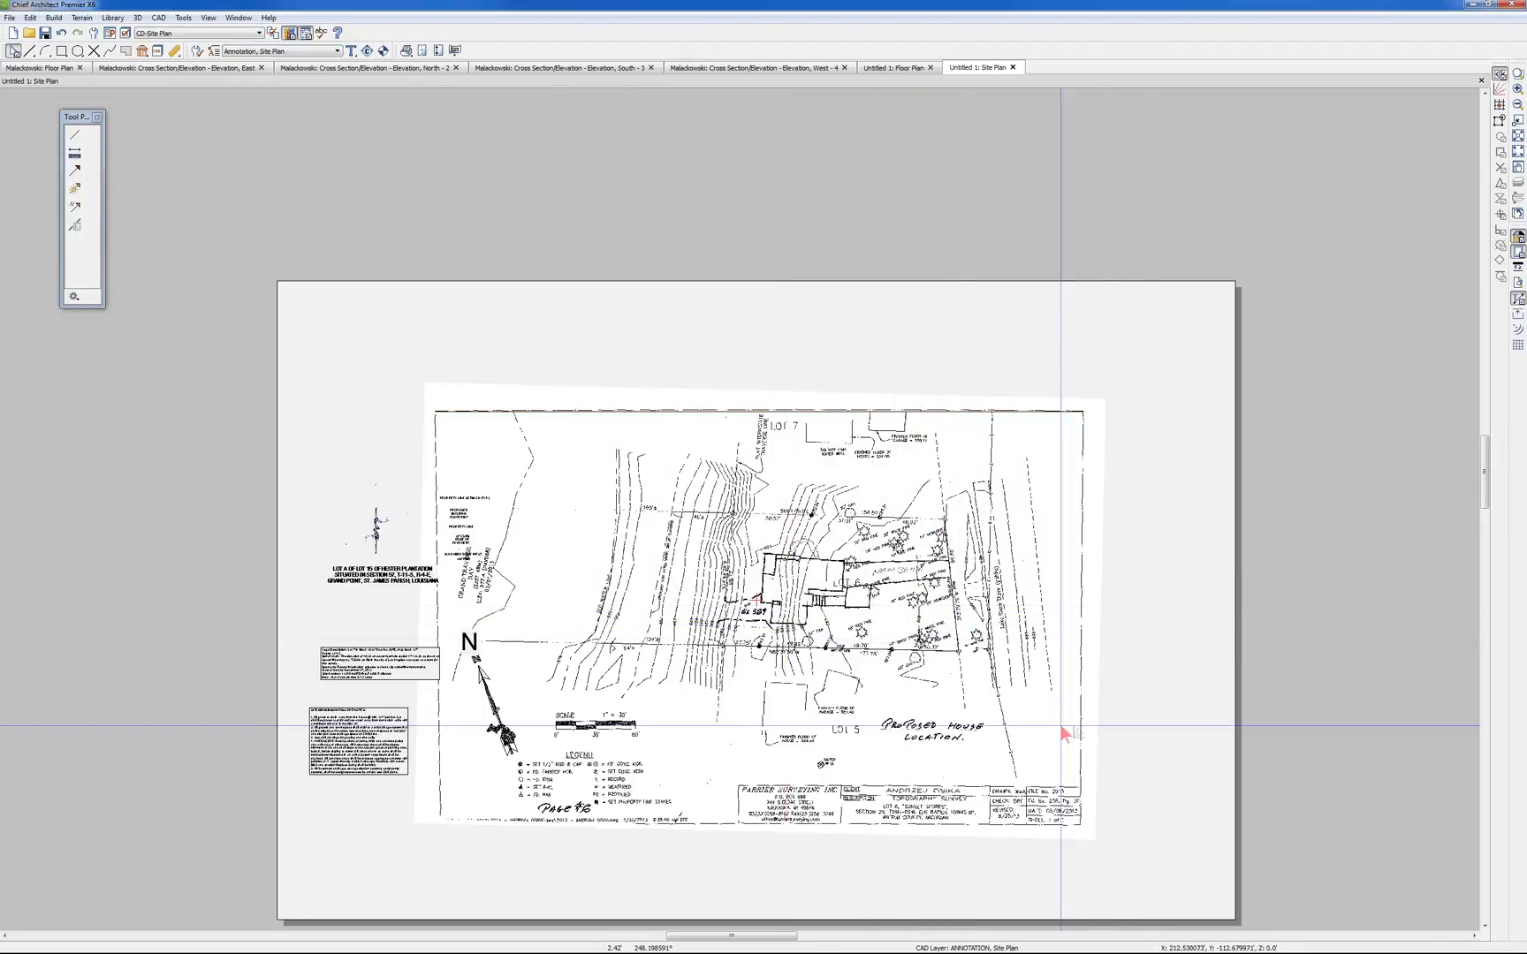
{"action": "scroll", "coordinate": [588, 851], "scroll_direction": "up", "scroll_amount": 3}
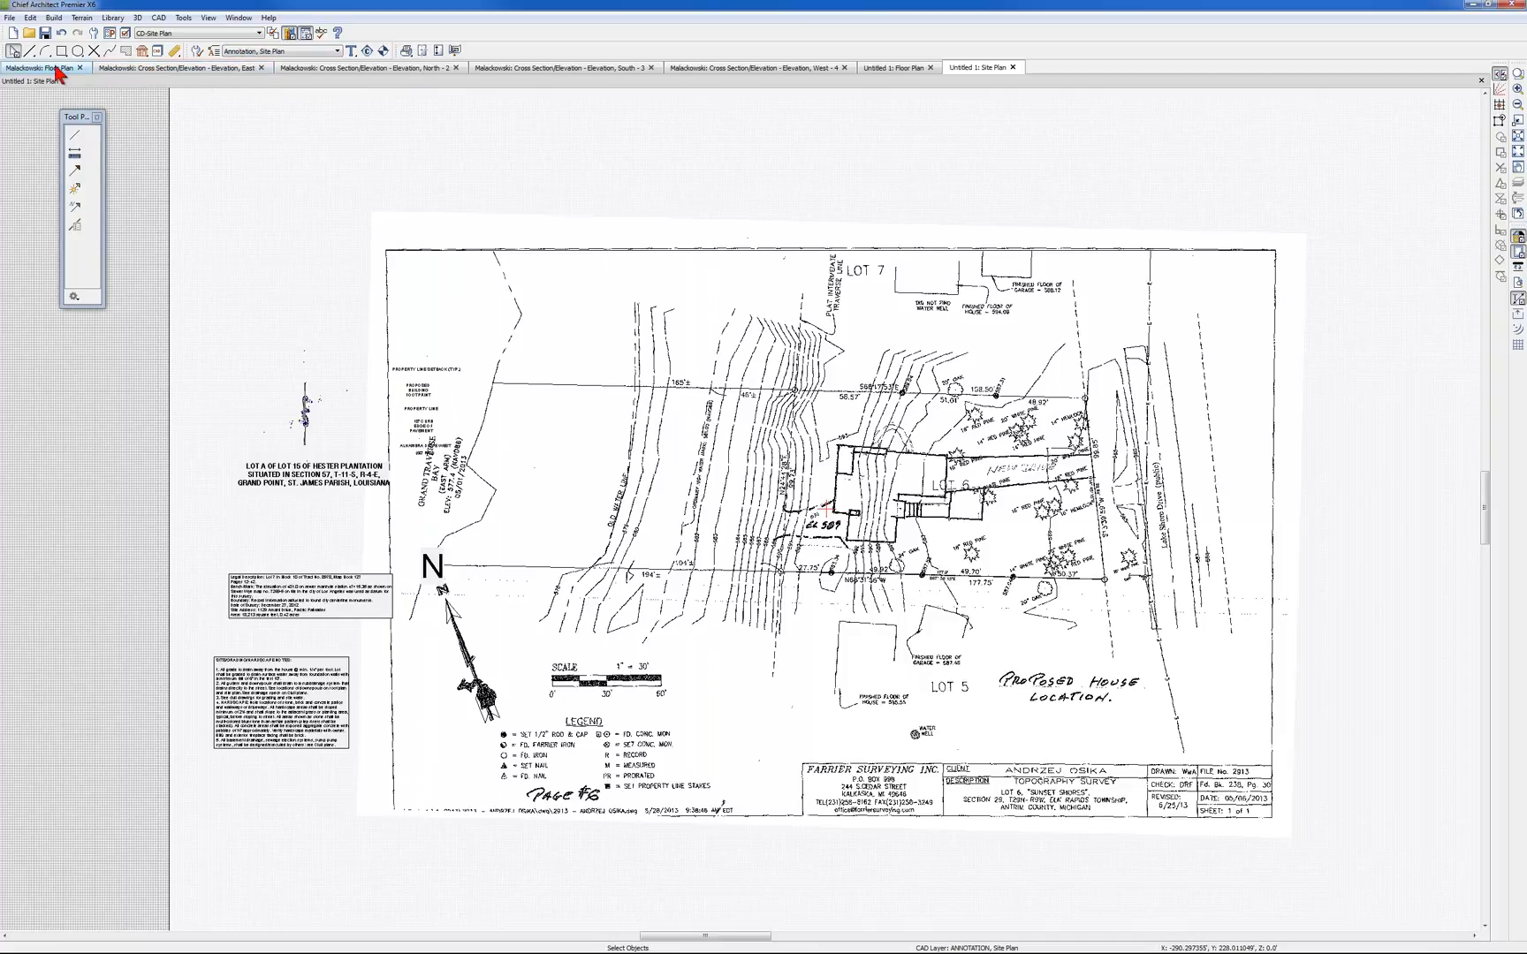
View the house project's floor plan, switch to its scanned PDF set in Adobe Acrobat, and go back to title sheet and site plan A-1
{"action": "left_click", "coordinate": [24, 70]}
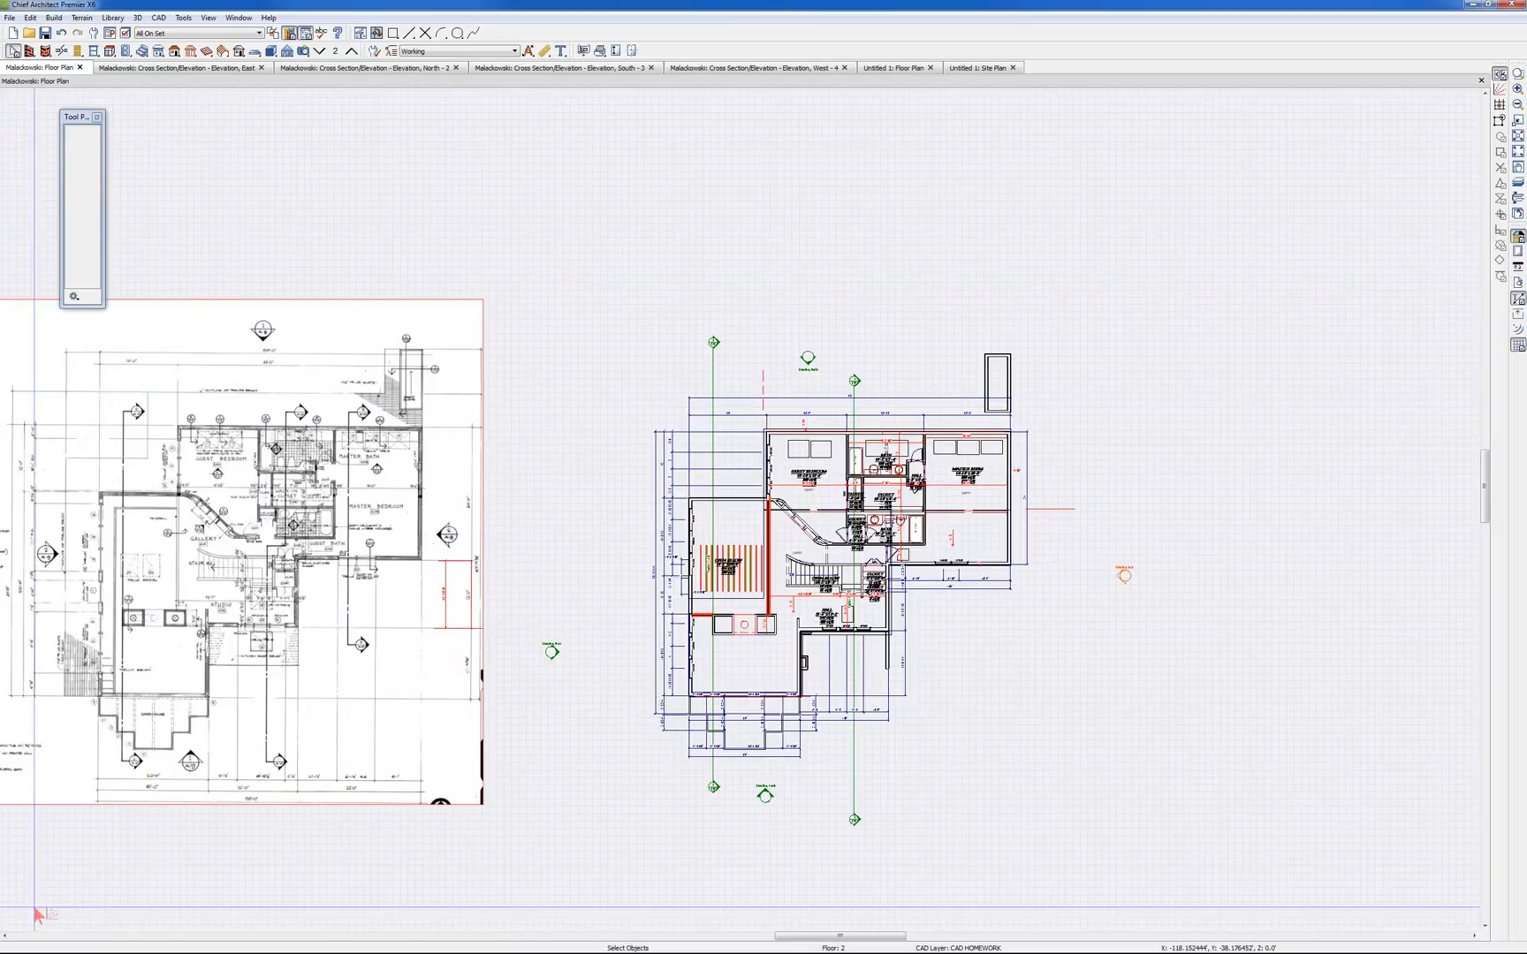
{"action": "left_click", "coordinate": [5, 936]}
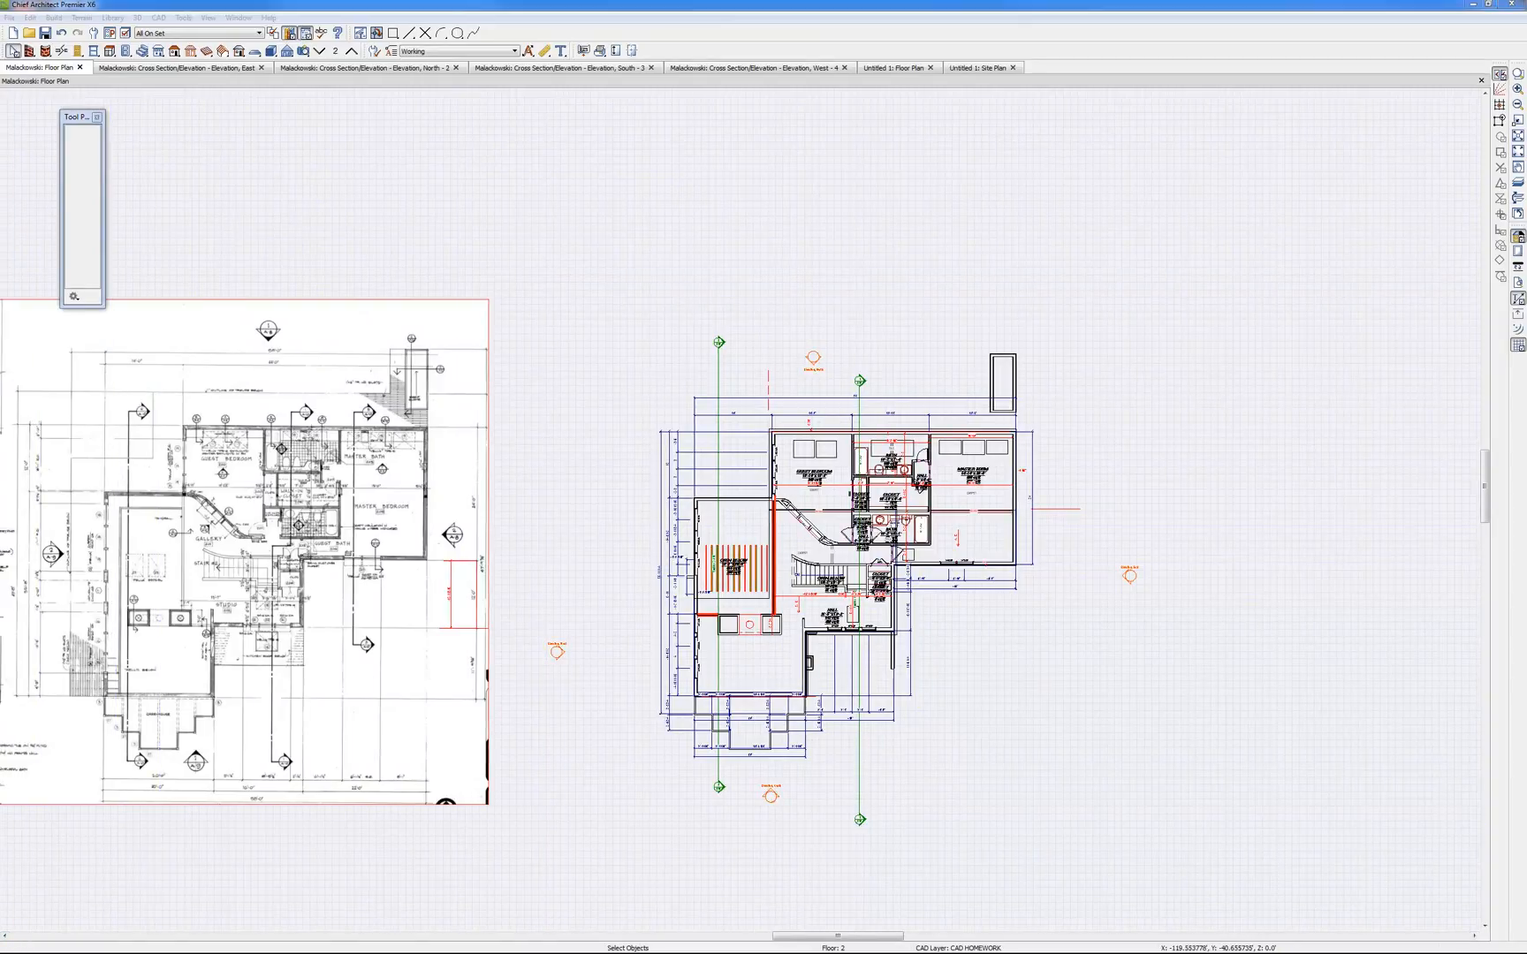
{"action": "key", "text": "alt+Tab"}
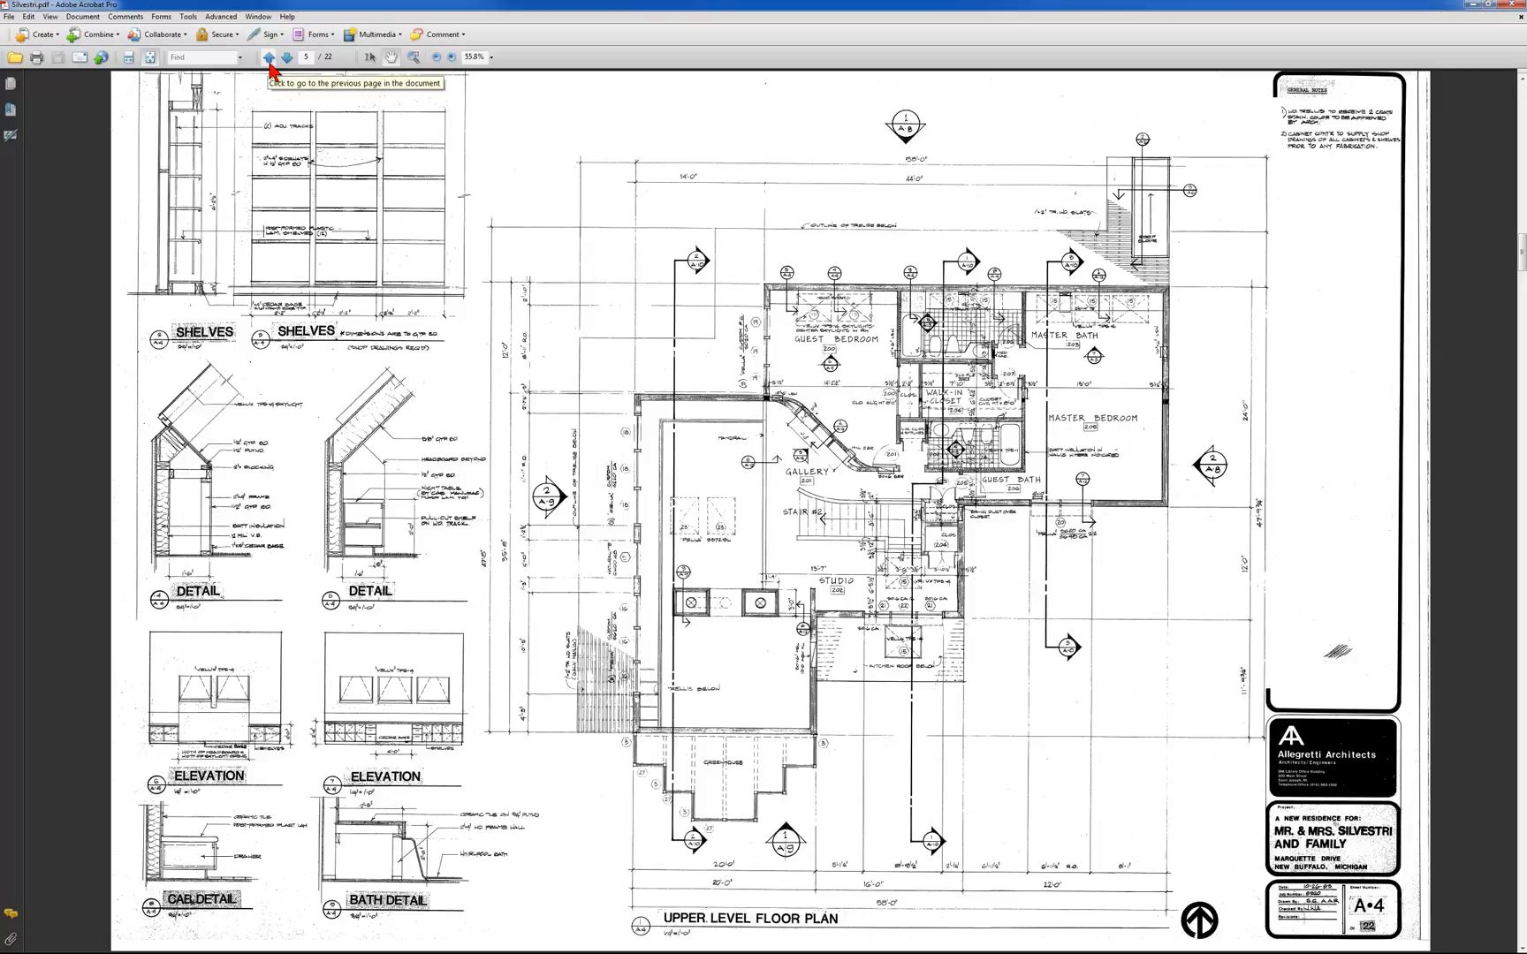
{"action": "left_click", "coordinate": [270, 60]}
{"action": "left_click", "coordinate": [270, 60]}
{"action": "left_click", "coordinate": [269, 60]}
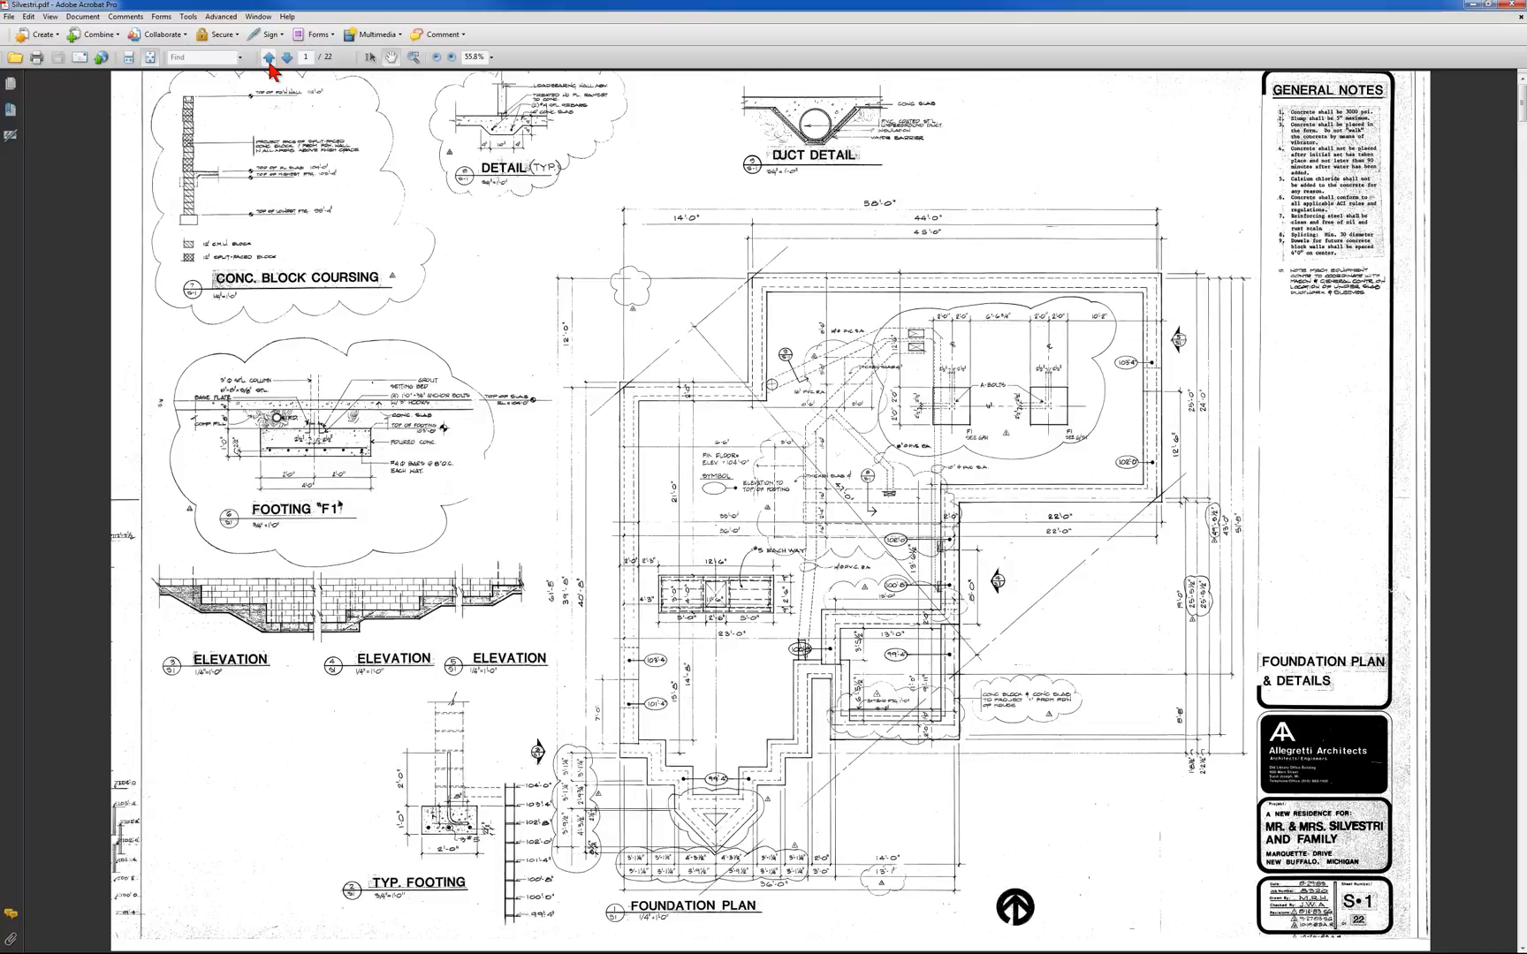
{"action": "left_click", "coordinate": [270, 59]}
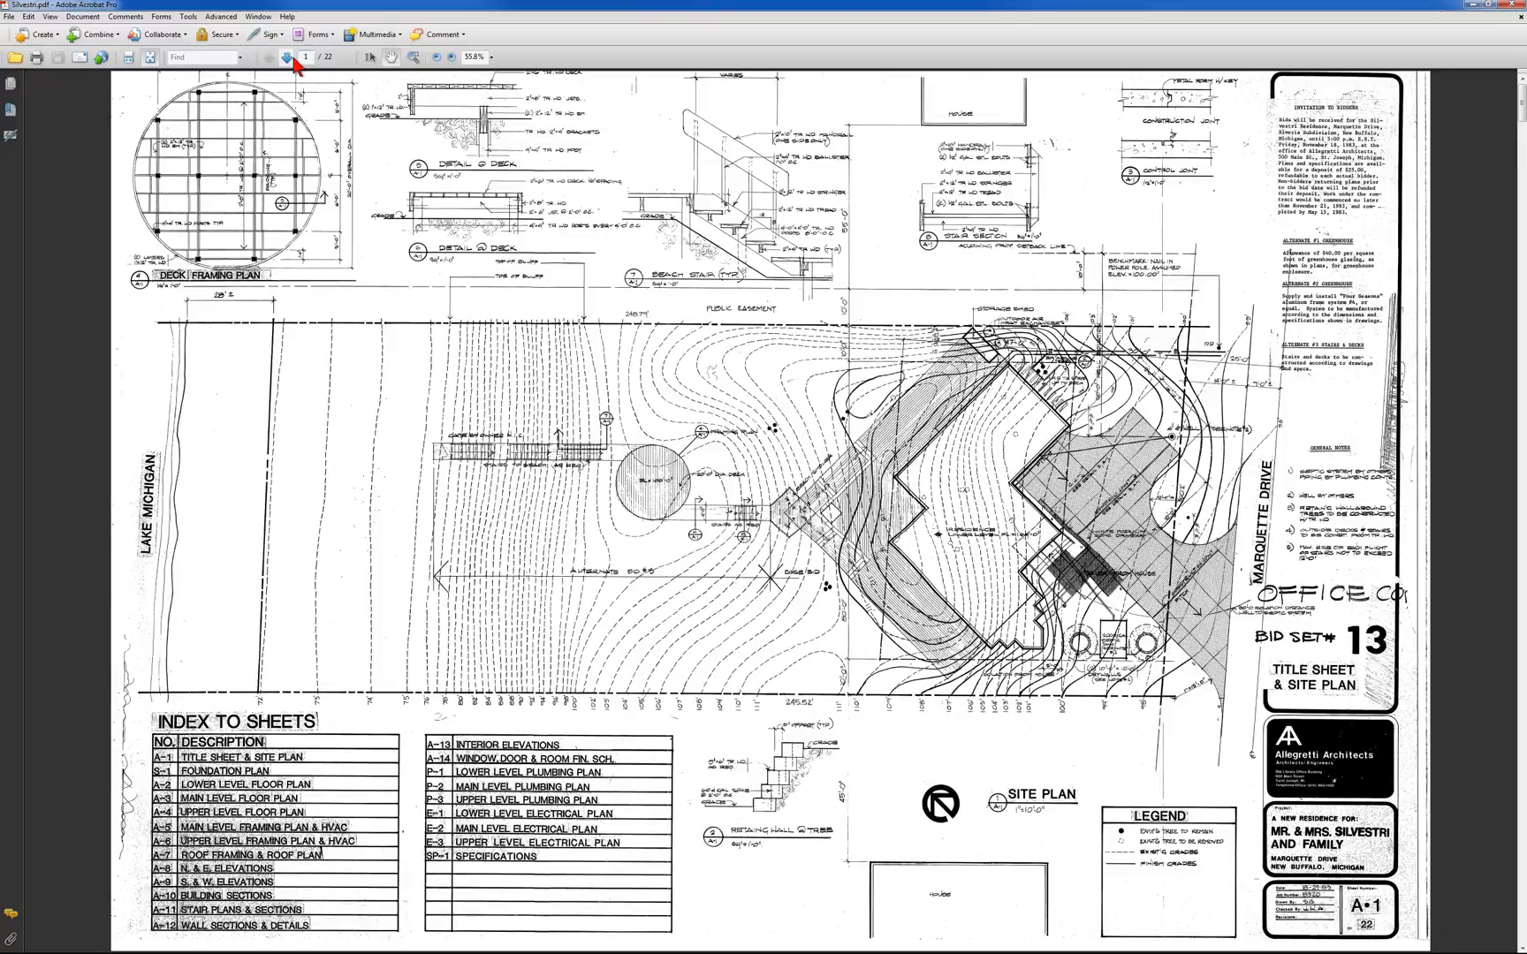
Page through the PDF's foundation, floor, framing, elevation and section sheets up to A-10, go back to A-8, and return to Chief Architect
{"action": "left_click", "coordinate": [289, 56]}
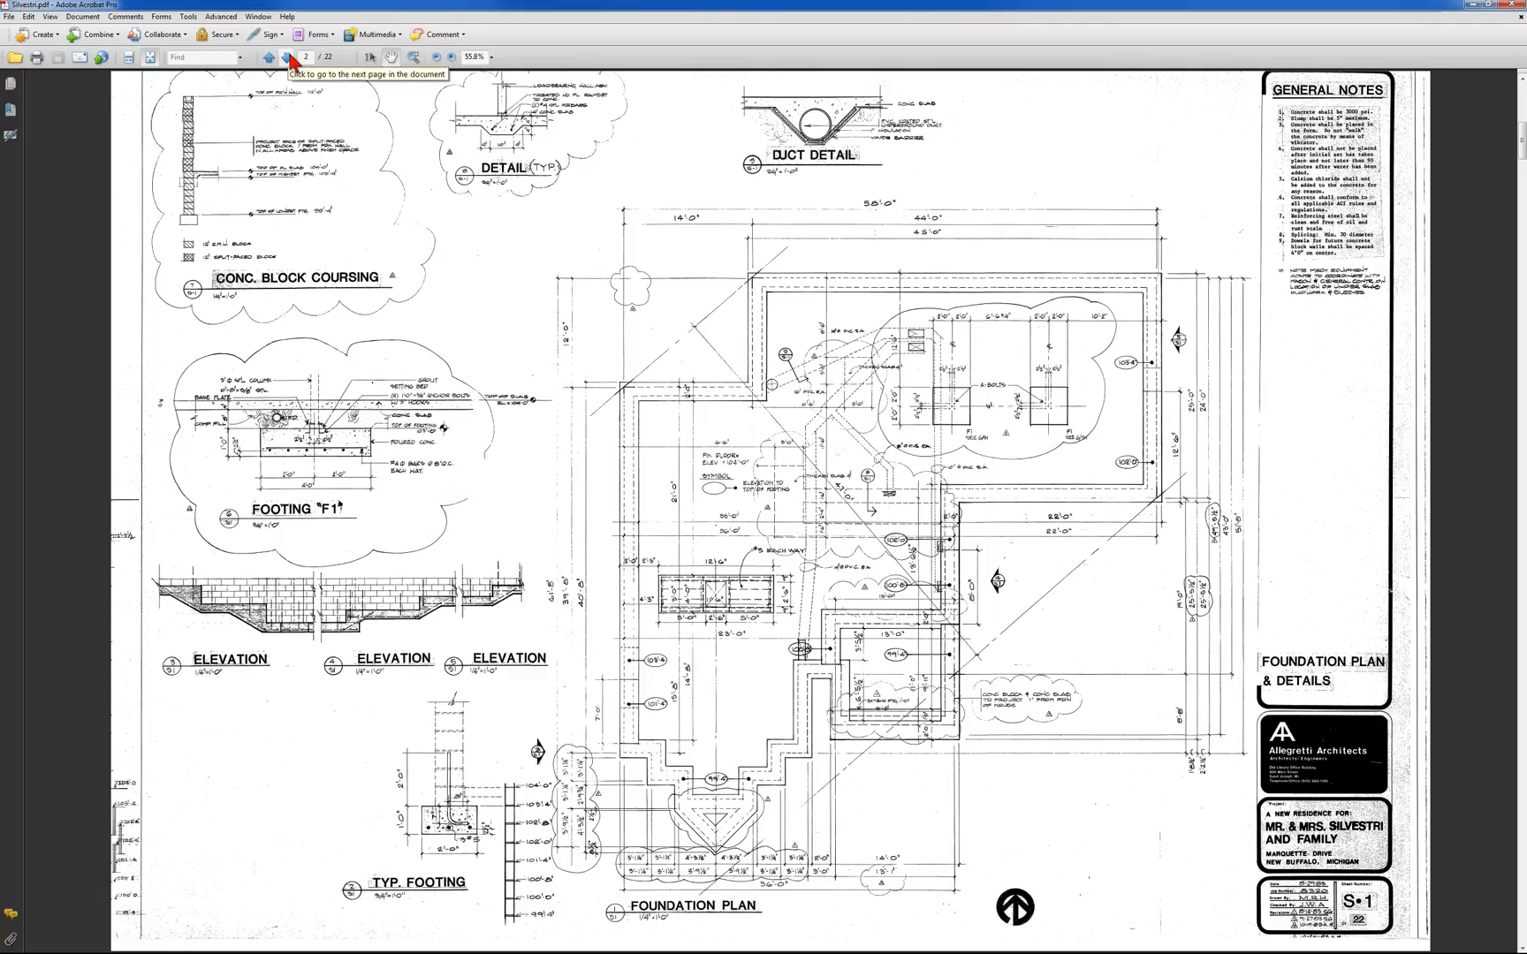
{"action": "left_click", "coordinate": [289, 57]}
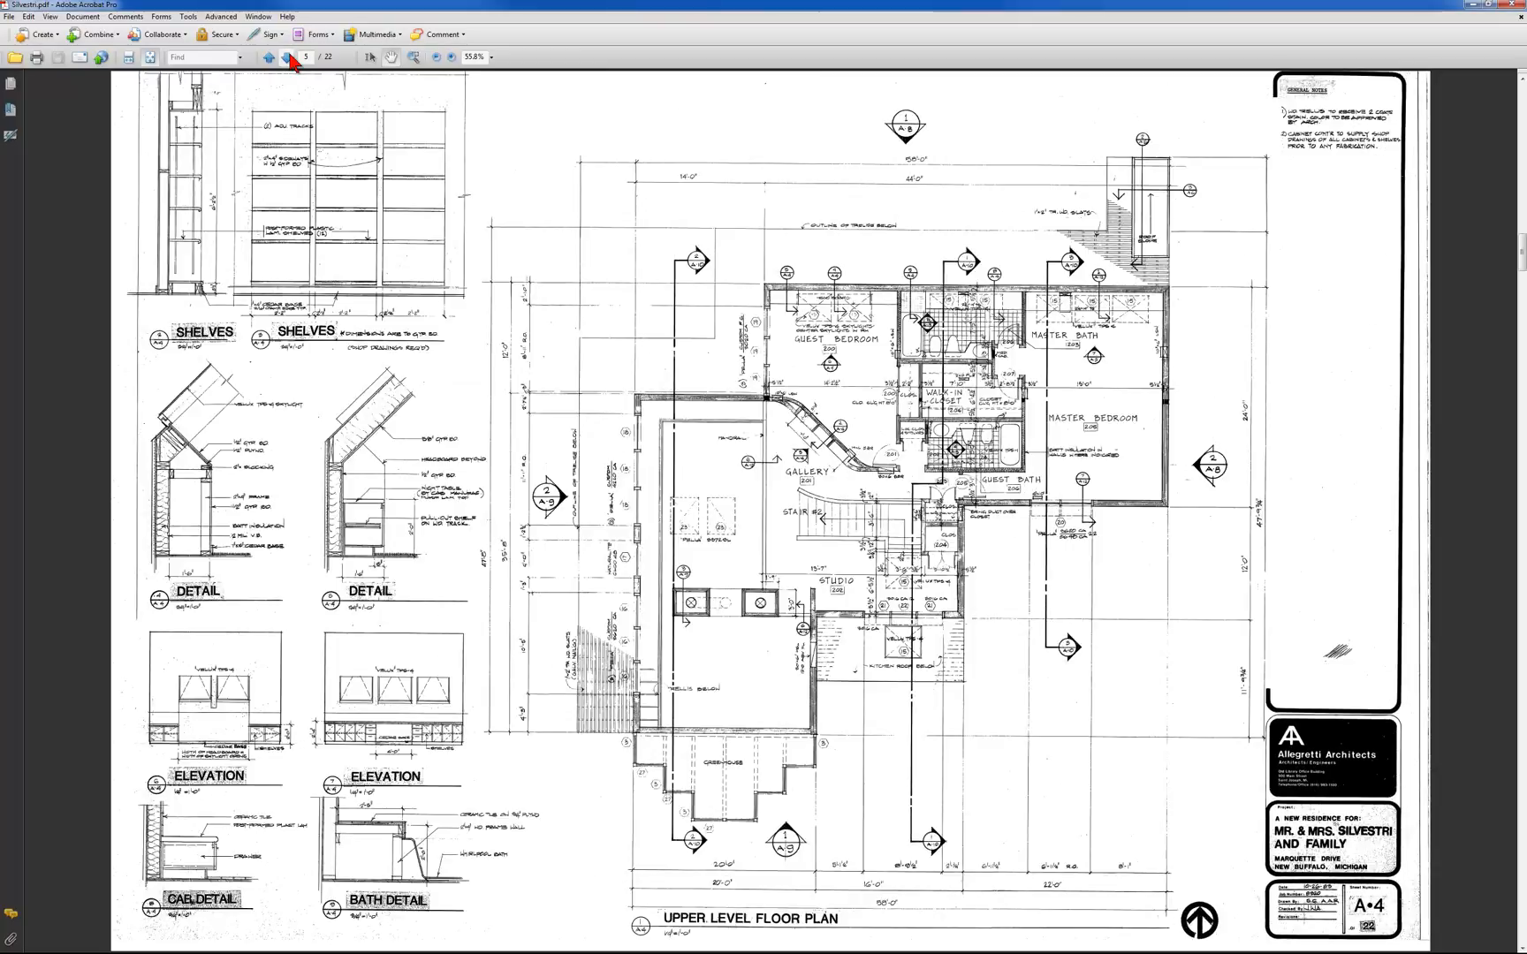
{"action": "left_click", "coordinate": [288, 56]}
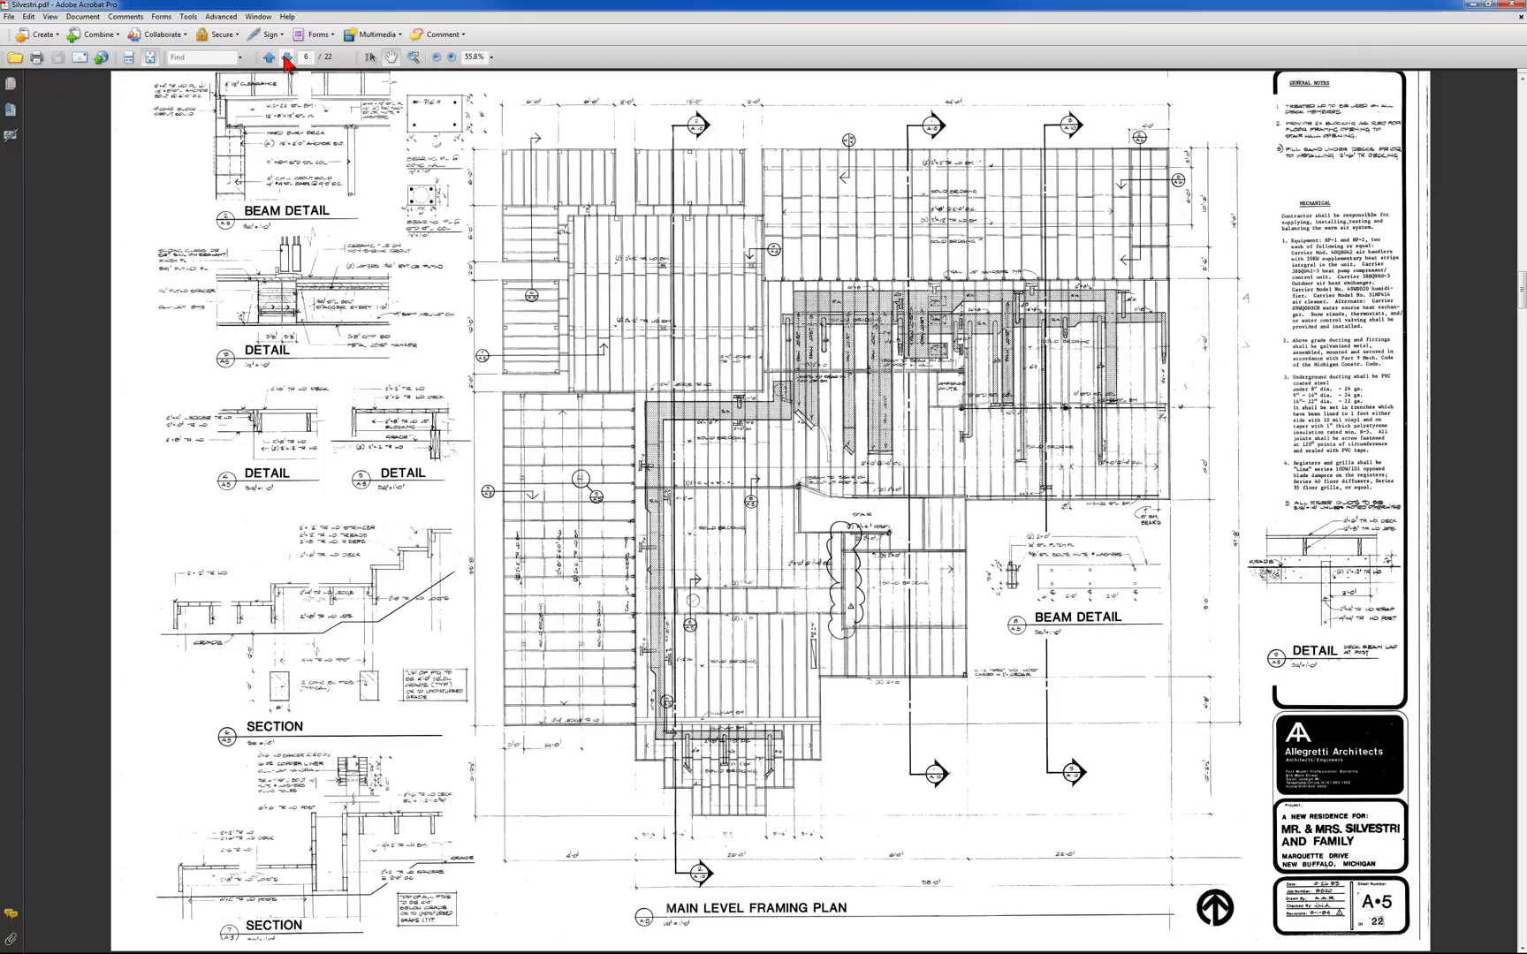
{"action": "left_click", "coordinate": [288, 57]}
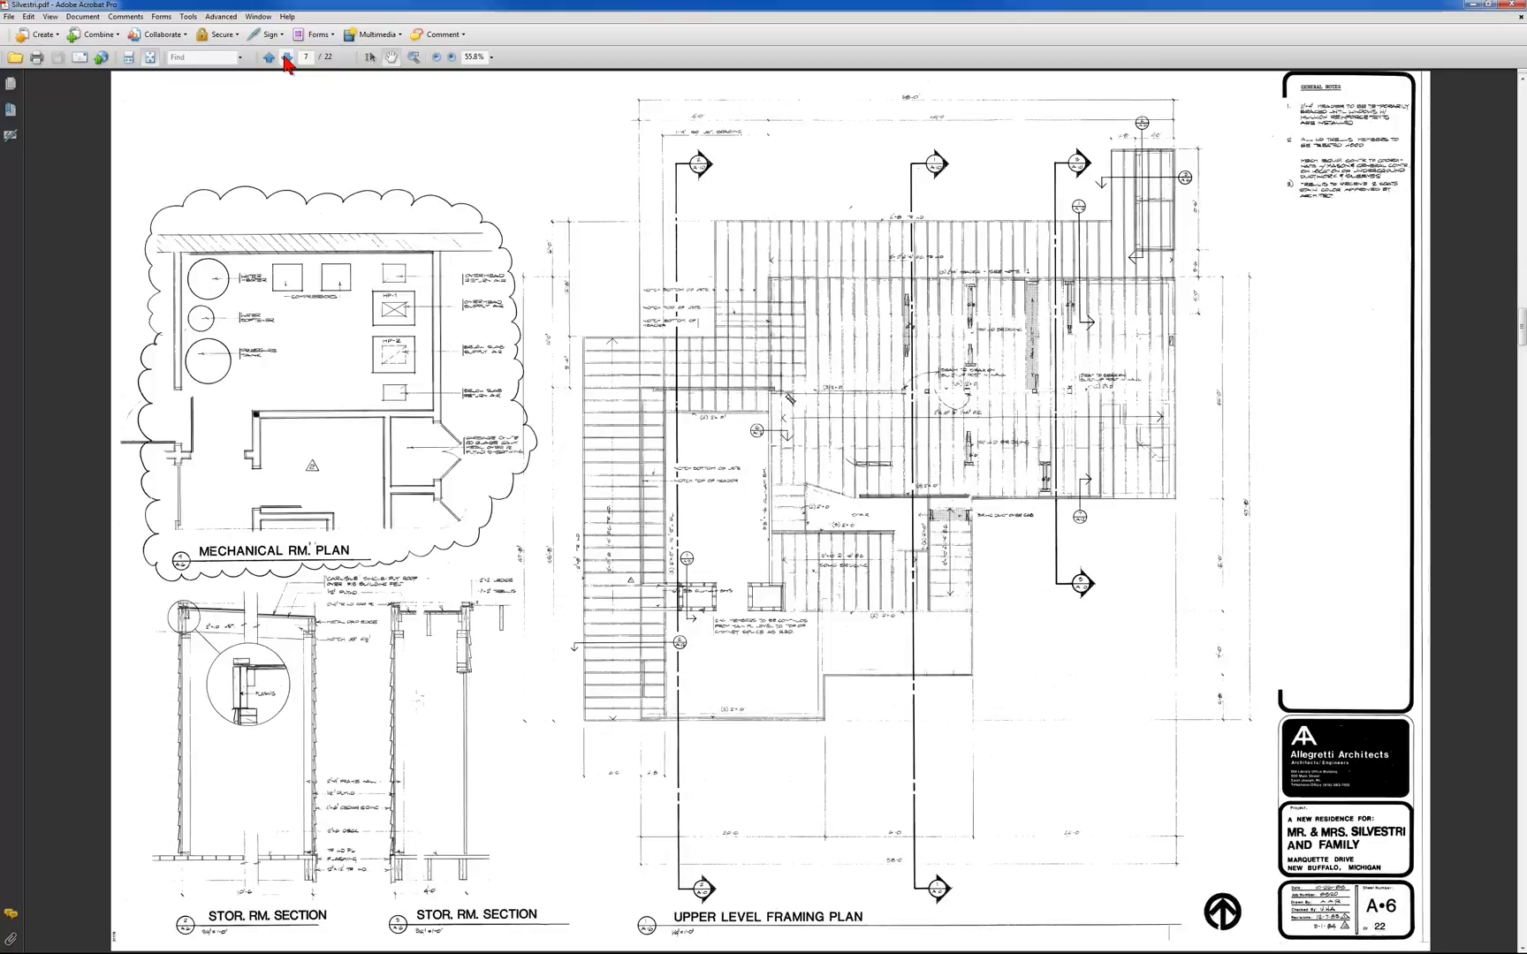
{"action": "left_click", "coordinate": [287, 57]}
{"action": "left_click", "coordinate": [287, 58]}
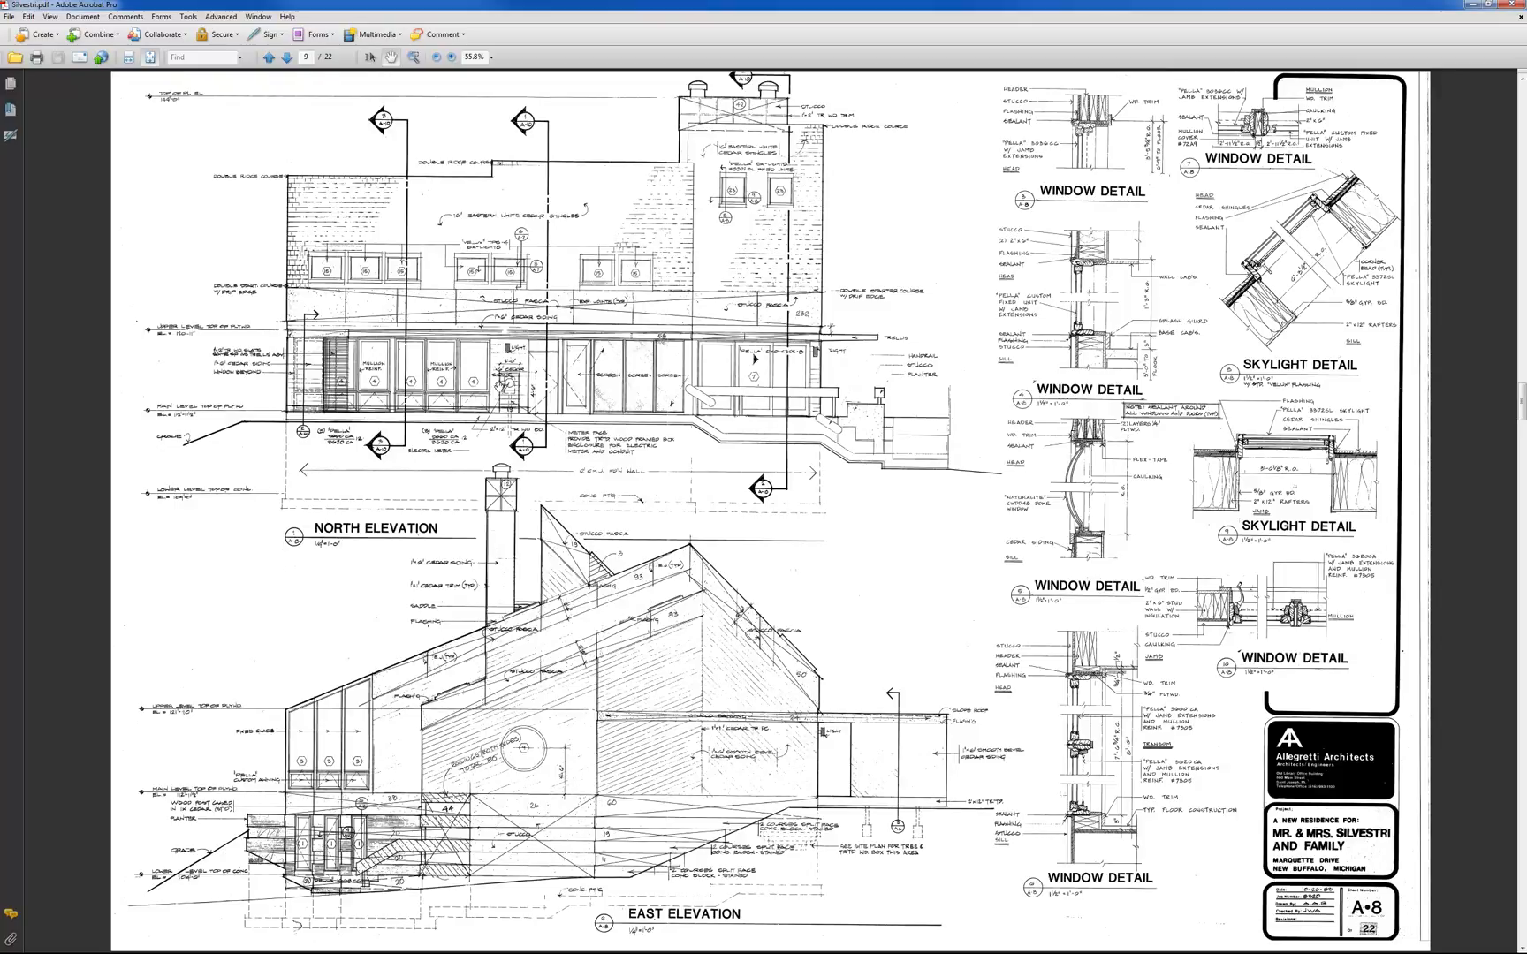
{"action": "left_click", "coordinate": [287, 57]}
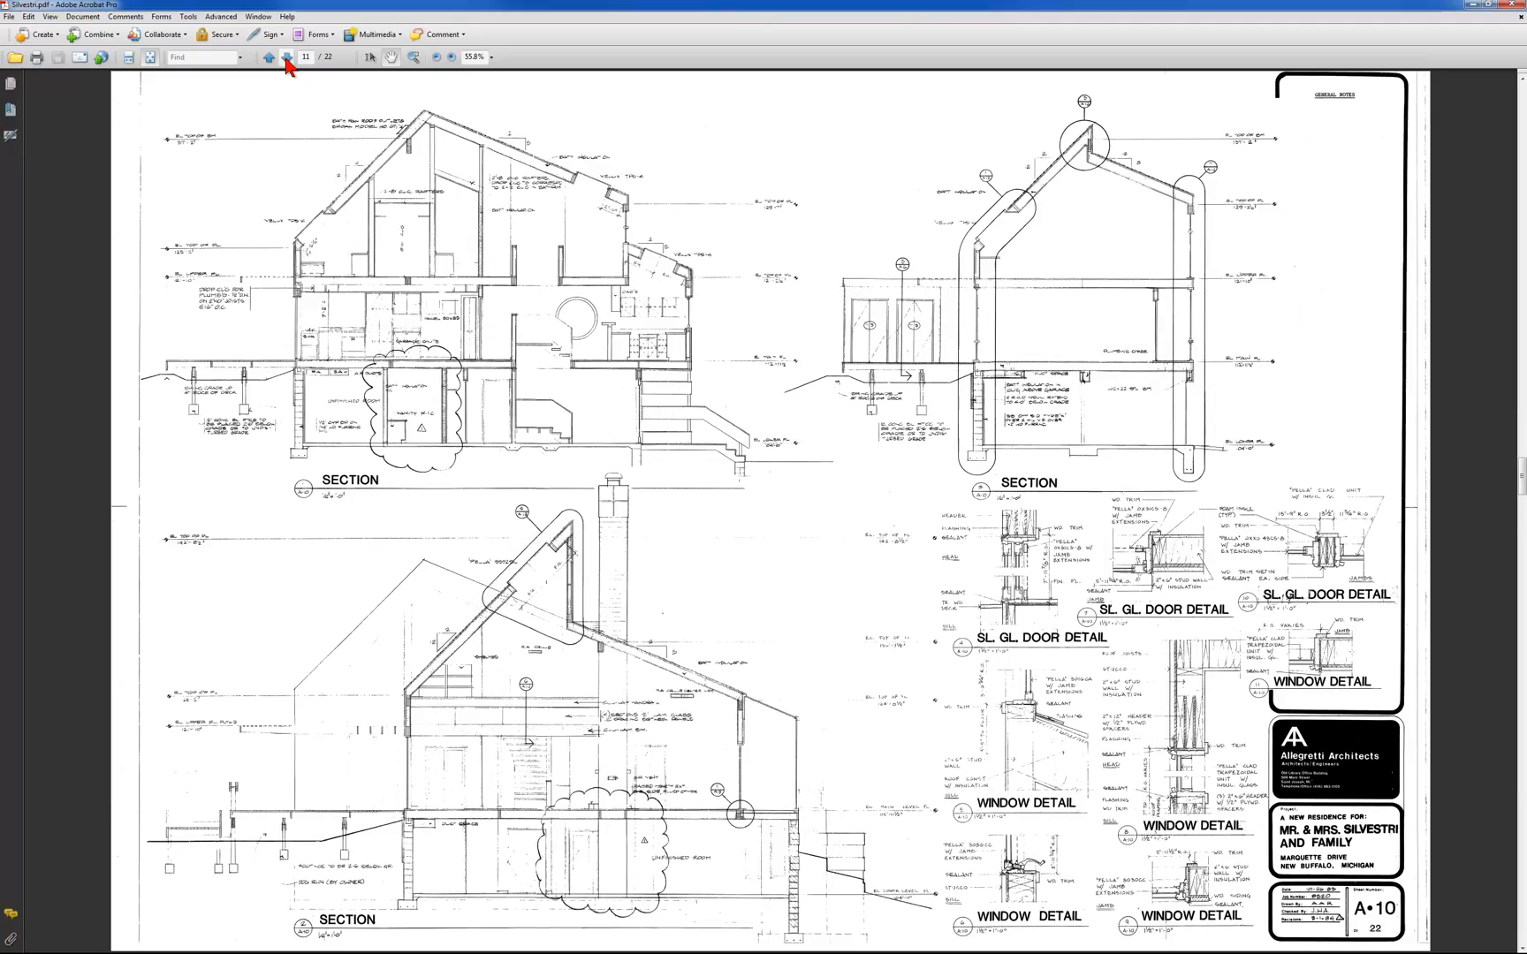
{"action": "left_click", "coordinate": [268, 58]}
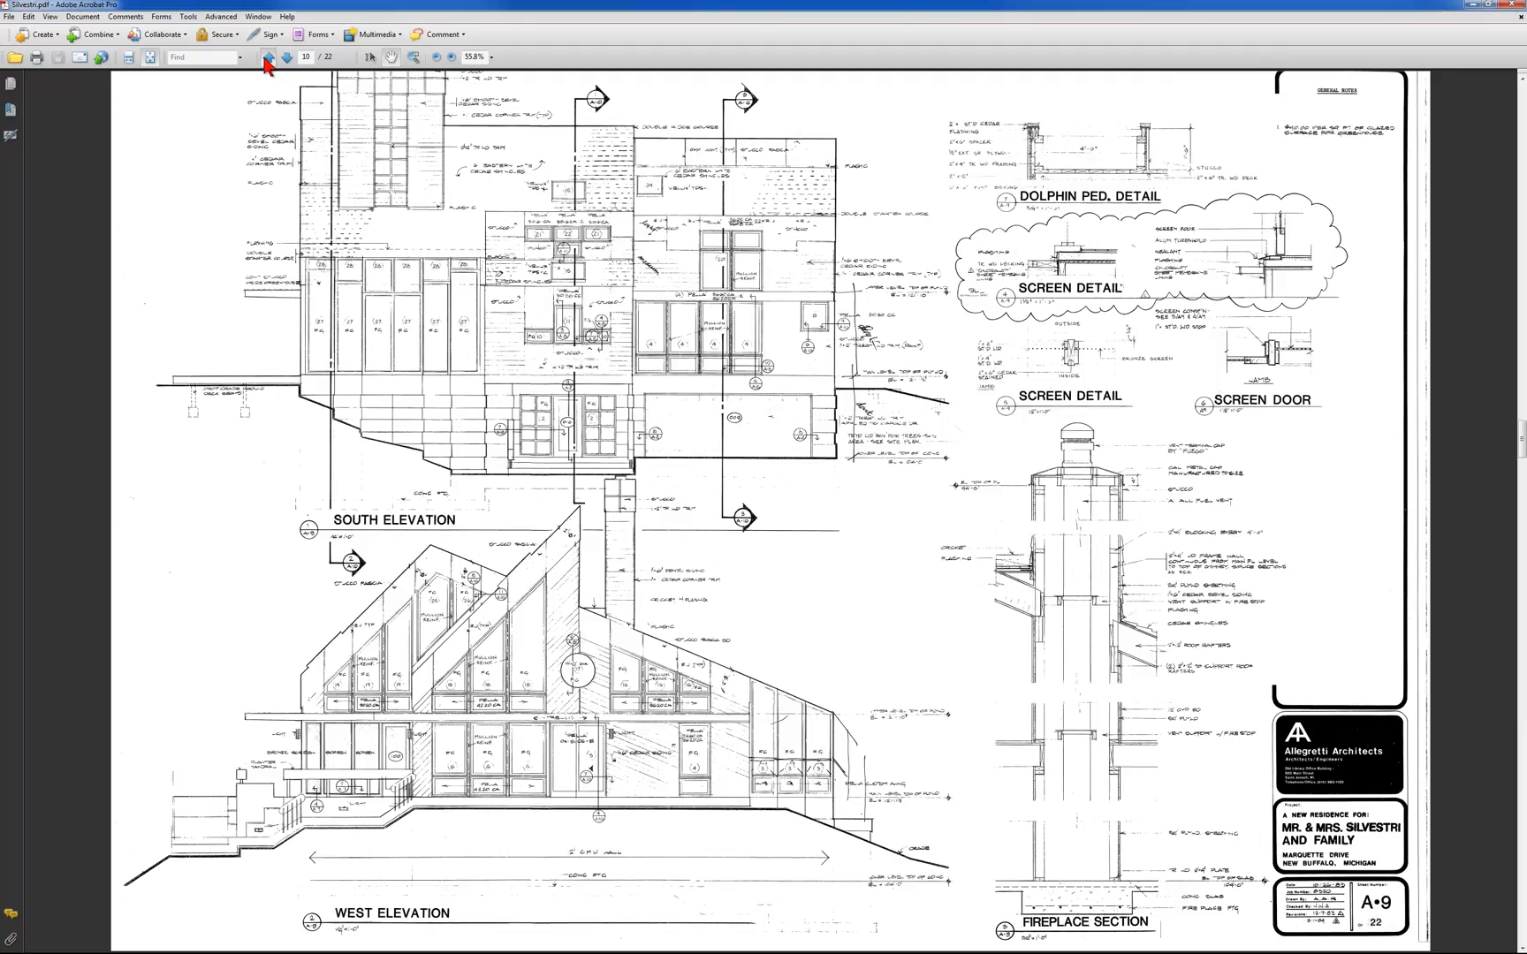
{"action": "left_click", "coordinate": [267, 58]}
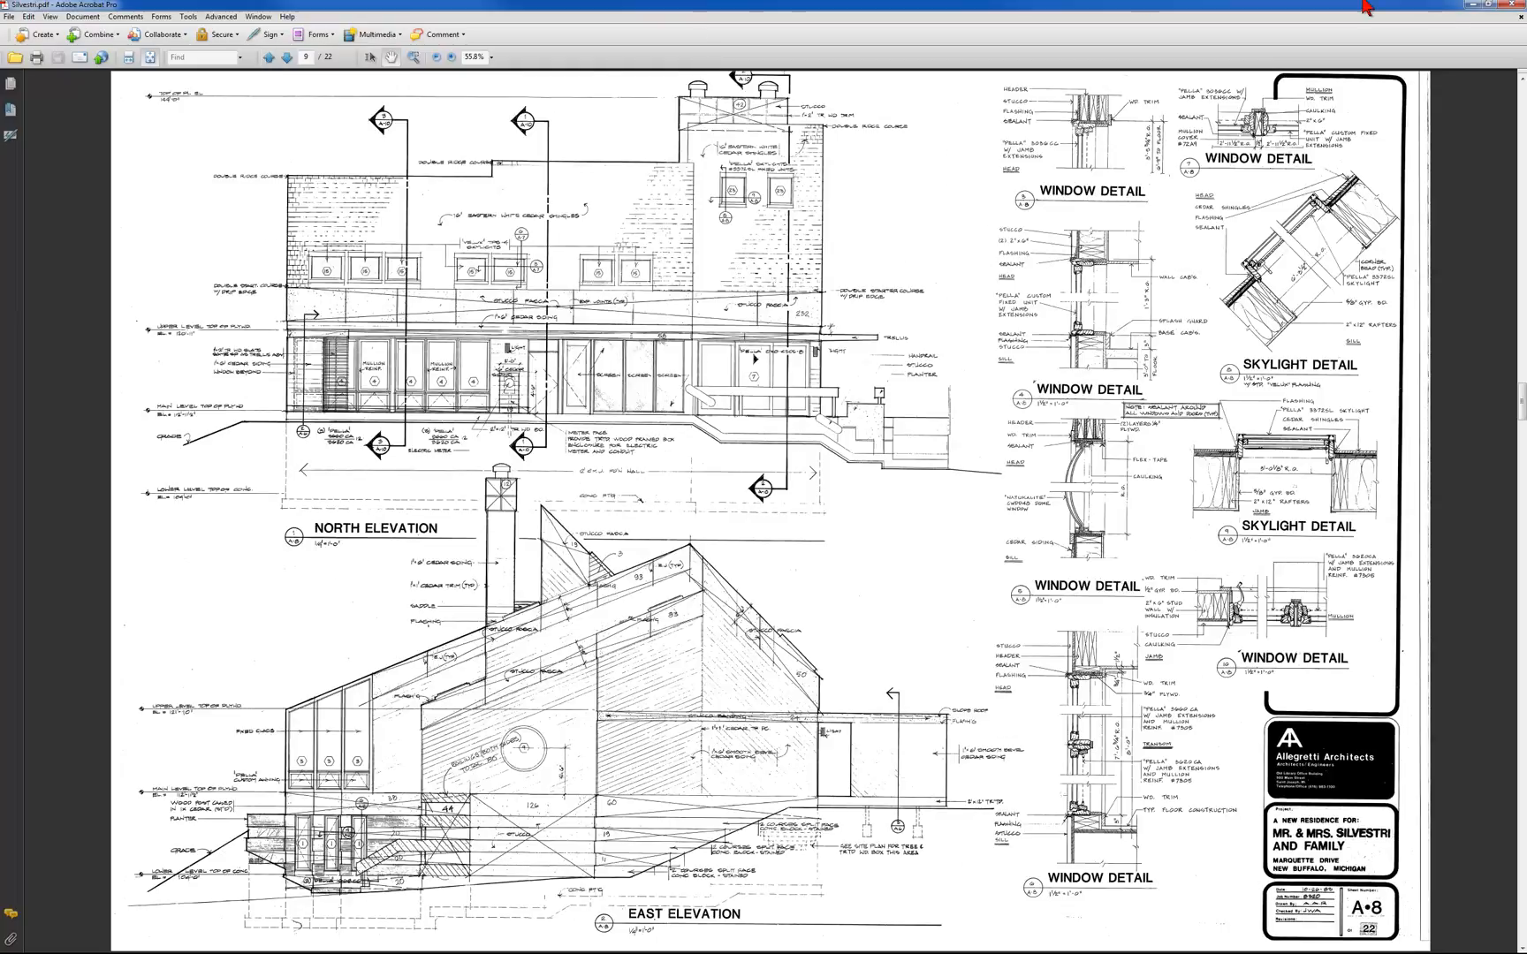
{"action": "left_click", "coordinate": [1474, 6]}
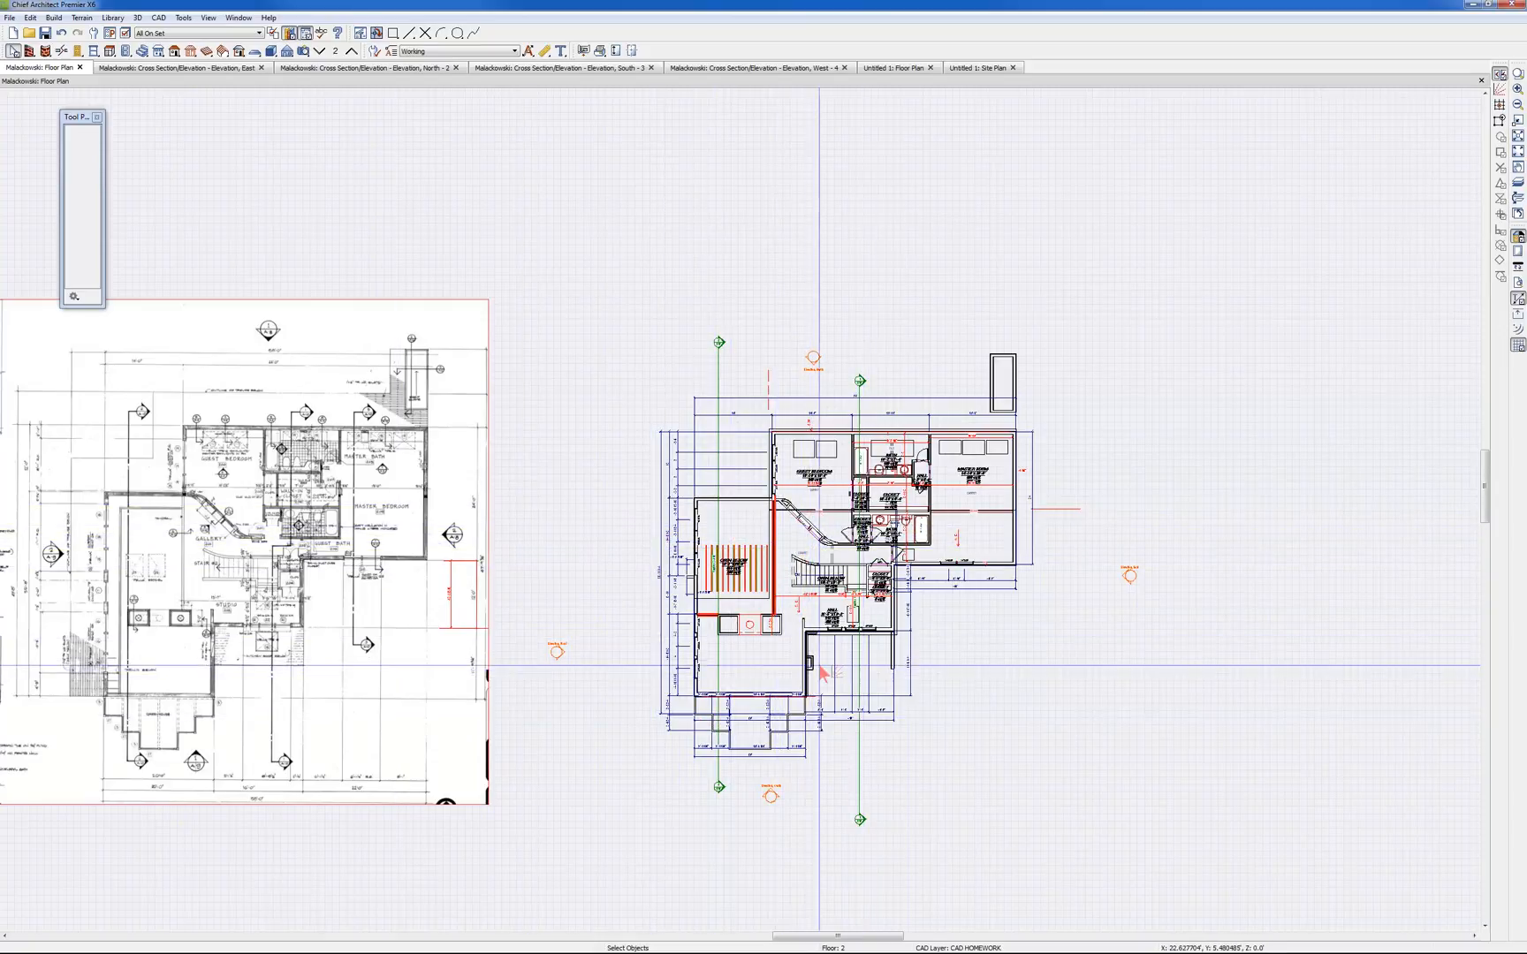
View floor 1 and floor 2 of the house, and inspect the general picture settings of the scan in the east elevation
{"action": "left_click", "coordinate": [320, 52]}
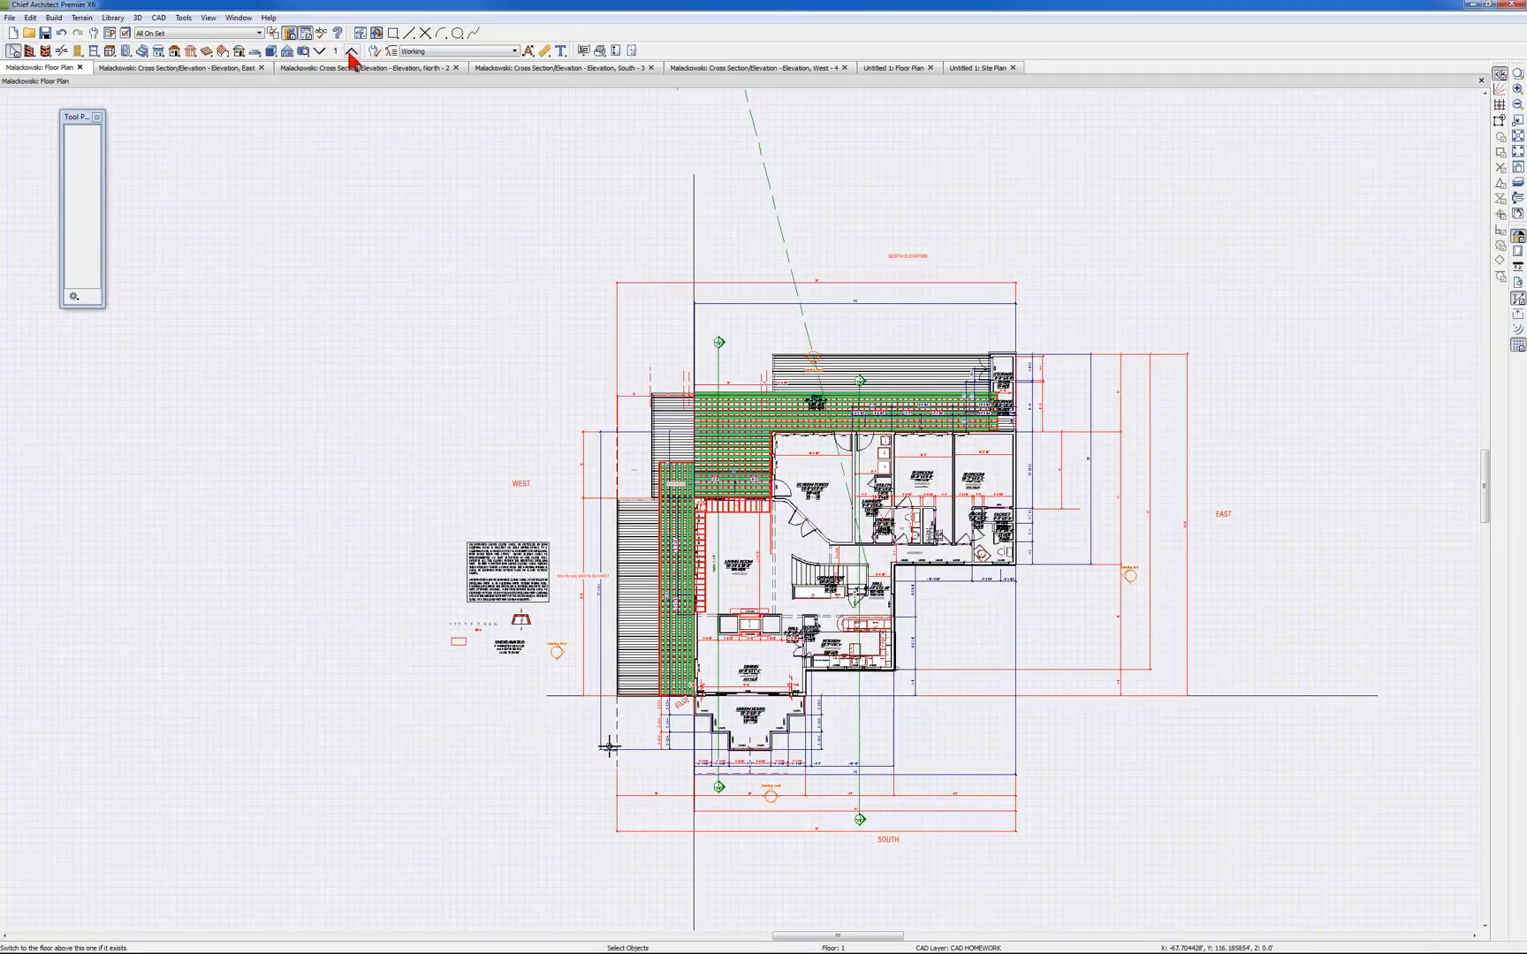
{"action": "left_click", "coordinate": [352, 53]}
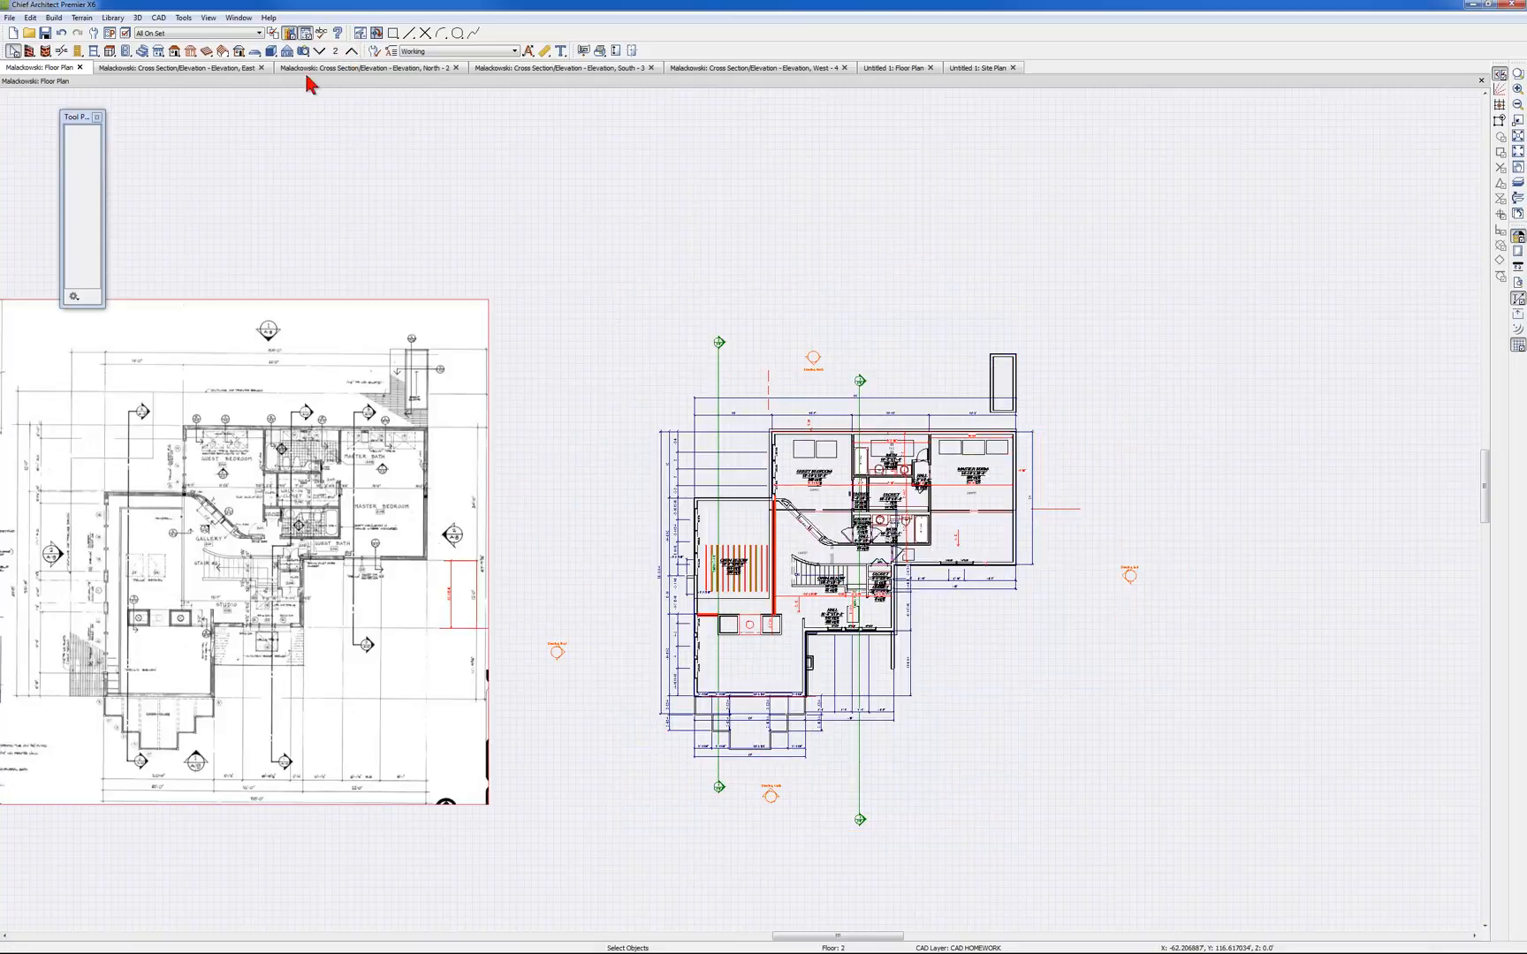
{"action": "left_click", "coordinate": [235, 68]}
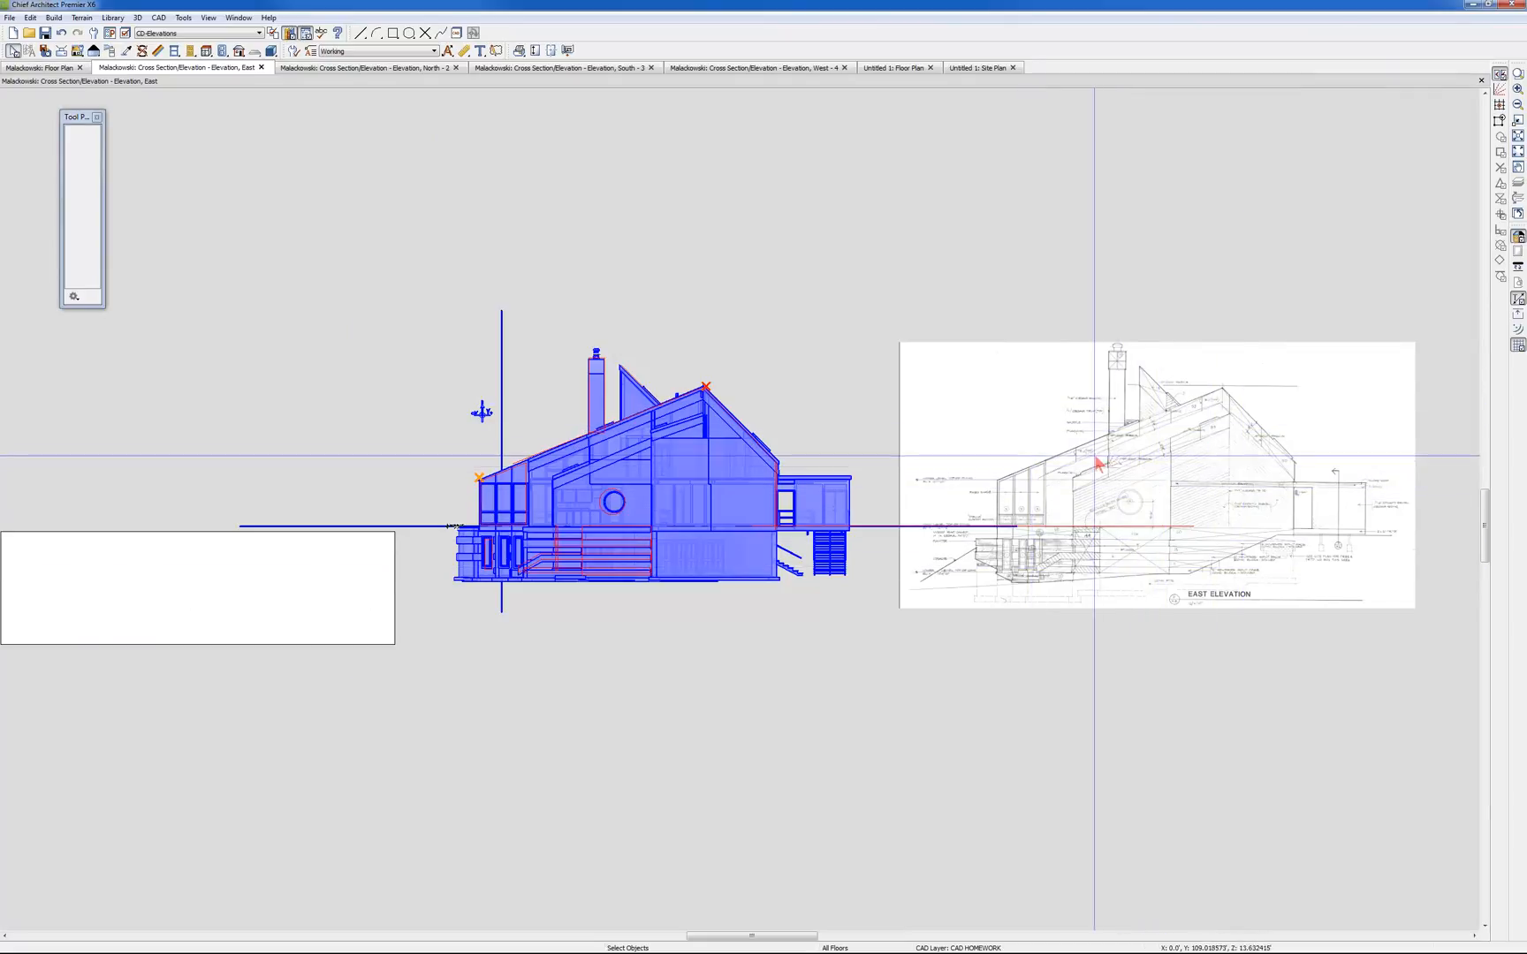
{"action": "left_click", "coordinate": [1299, 382]}
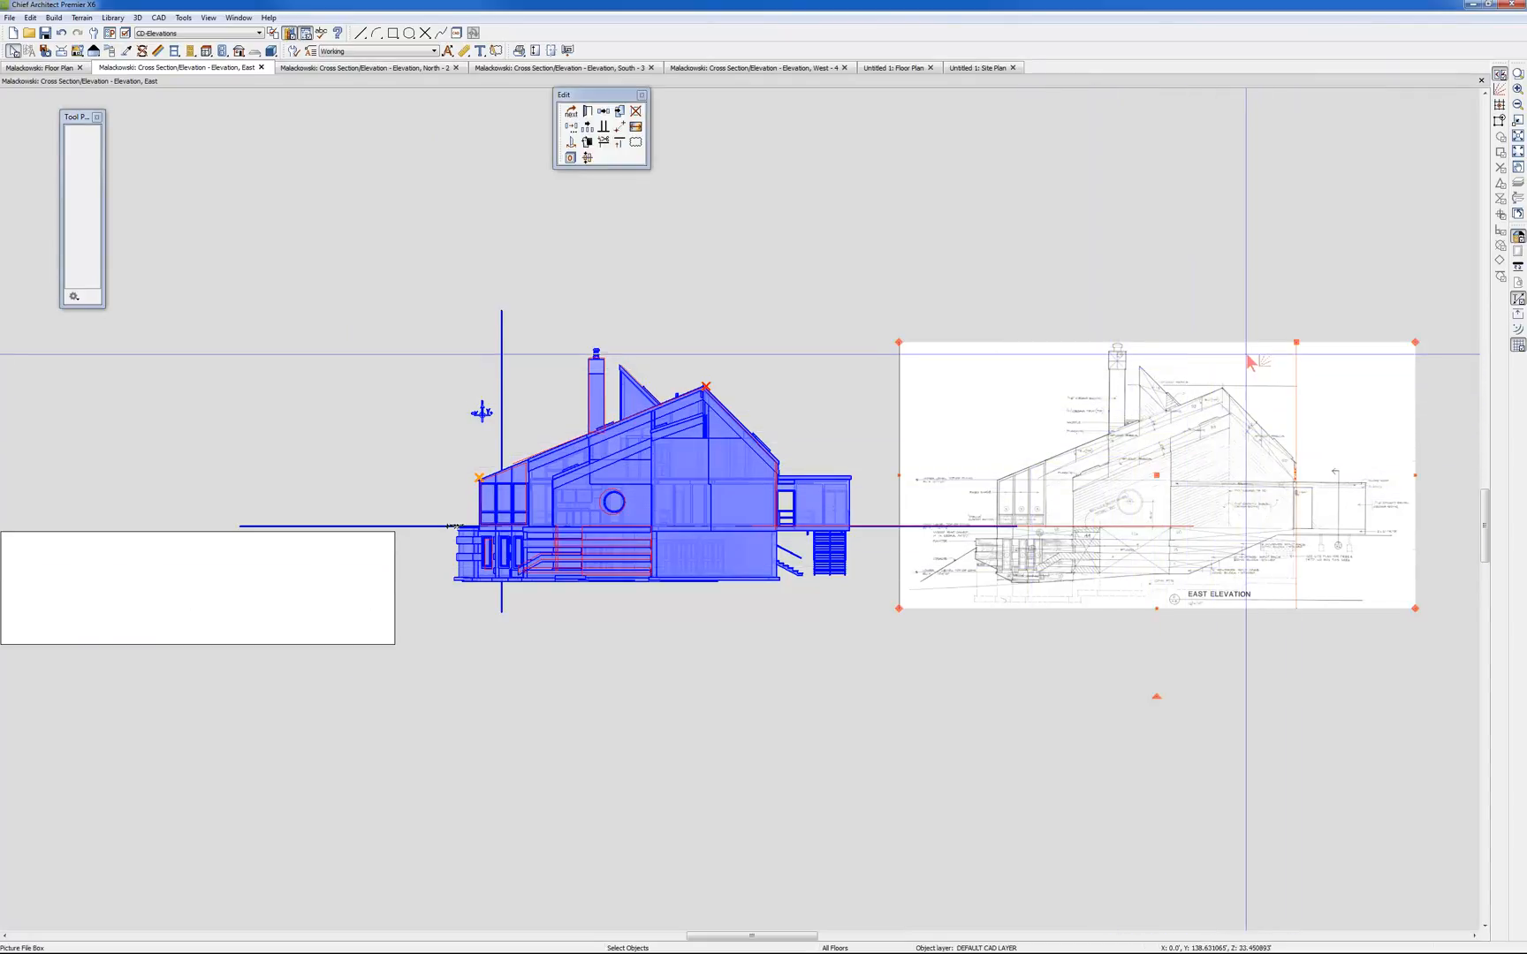
{"action": "left_click", "coordinate": [588, 113]}
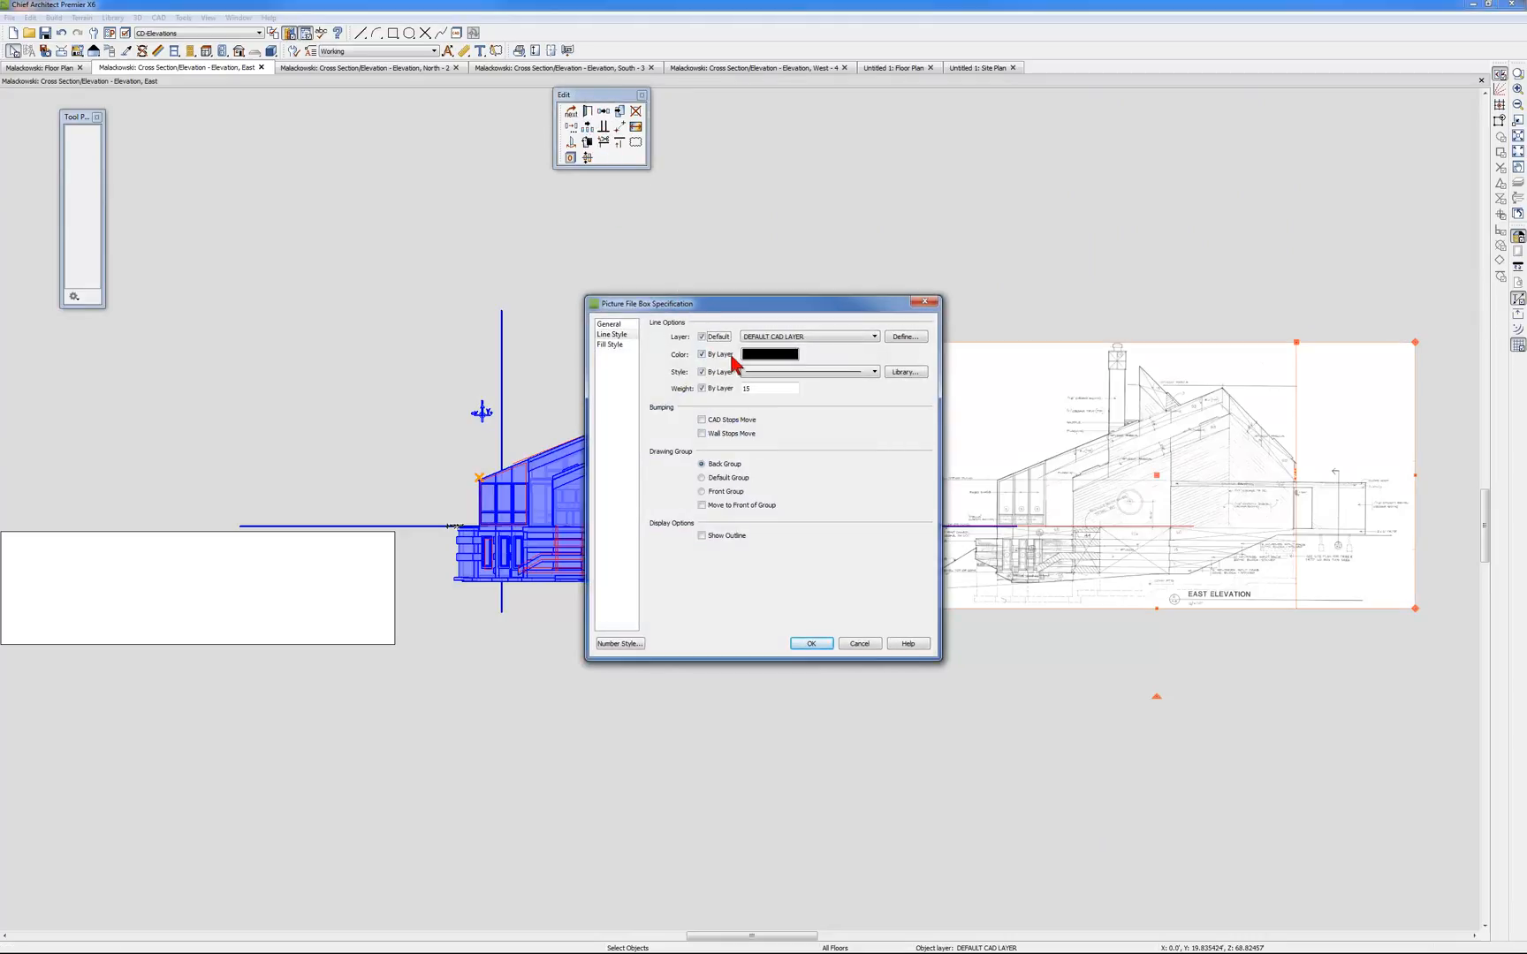
{"action": "left_click", "coordinate": [618, 325]}
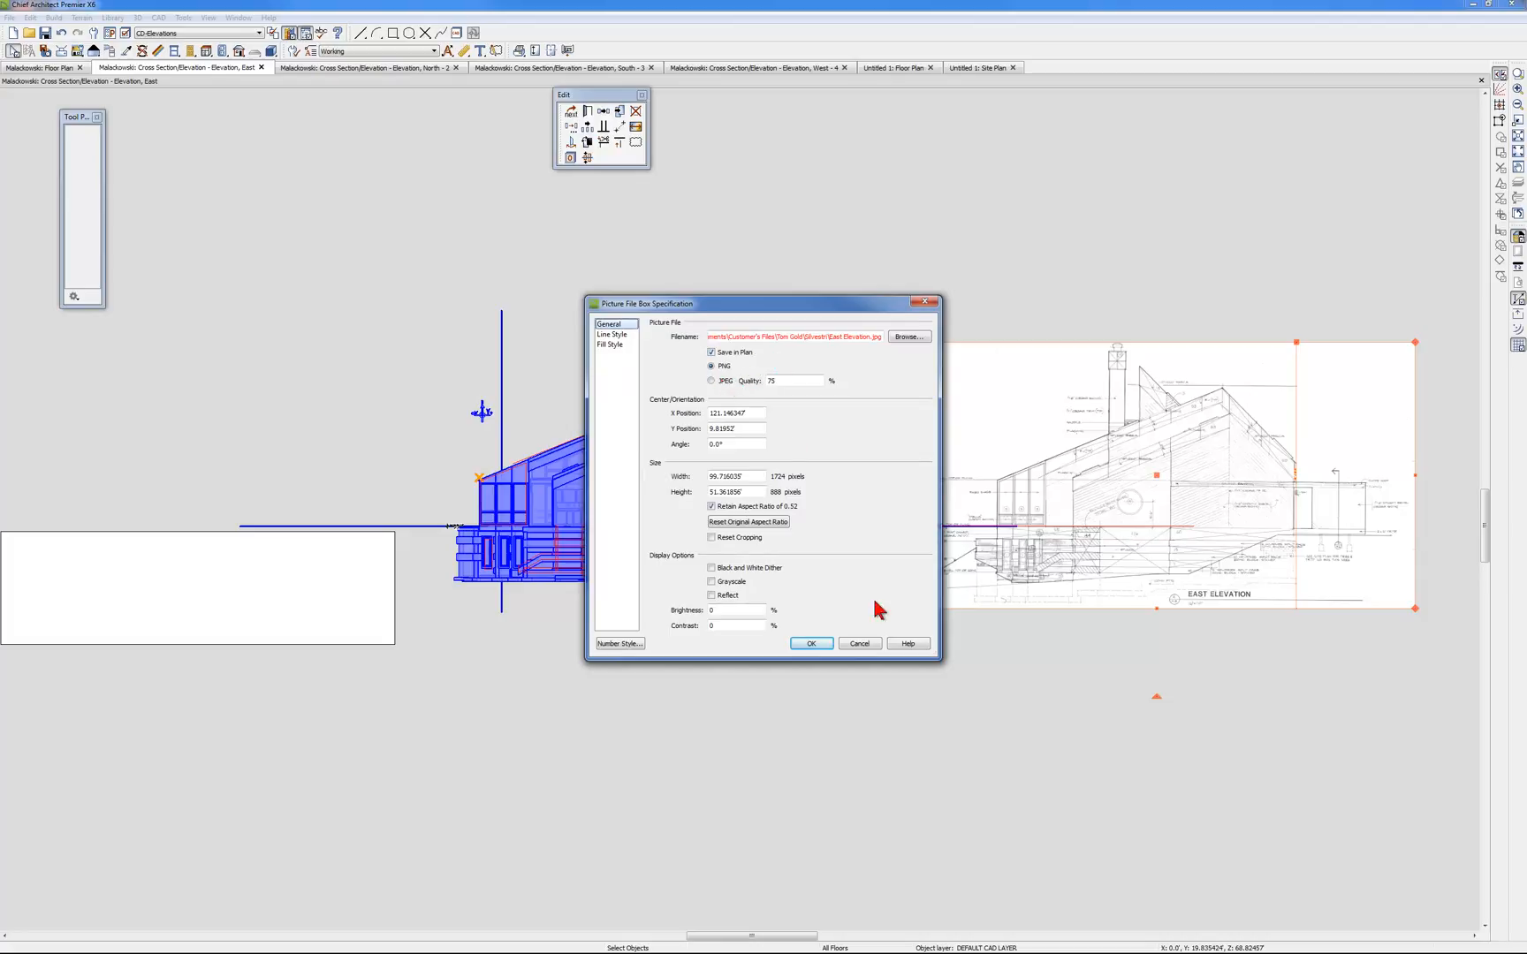
{"action": "left_click", "coordinate": [860, 643]}
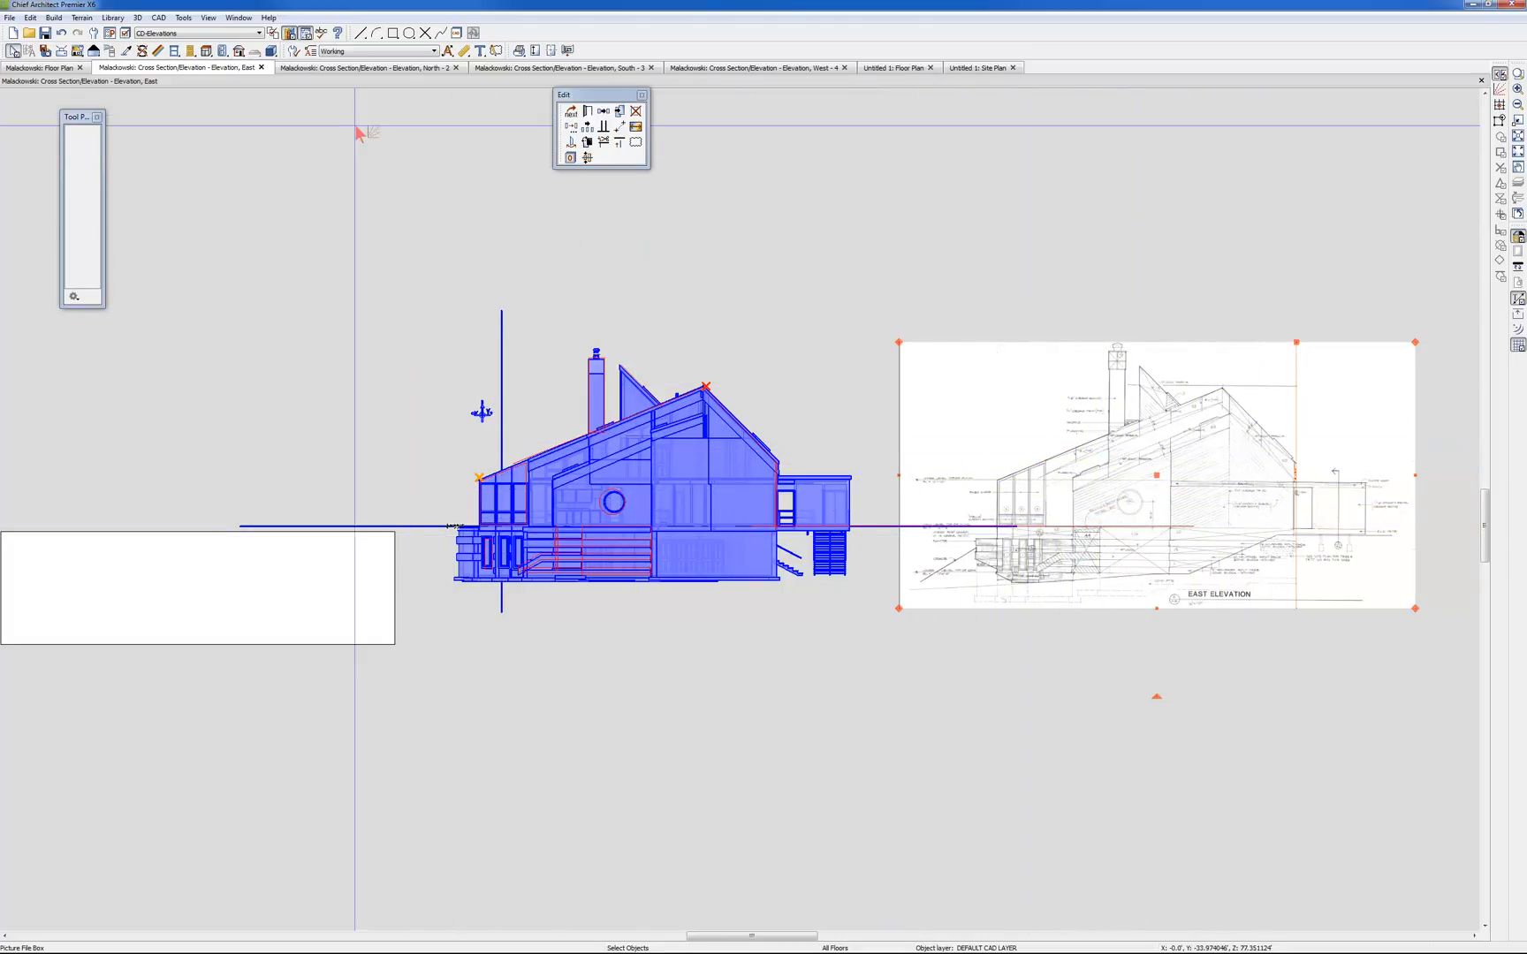
Compare the north and south elevation views with the scanned drawings beside them, and return to the house's floor plan
{"action": "left_click", "coordinate": [344, 69]}
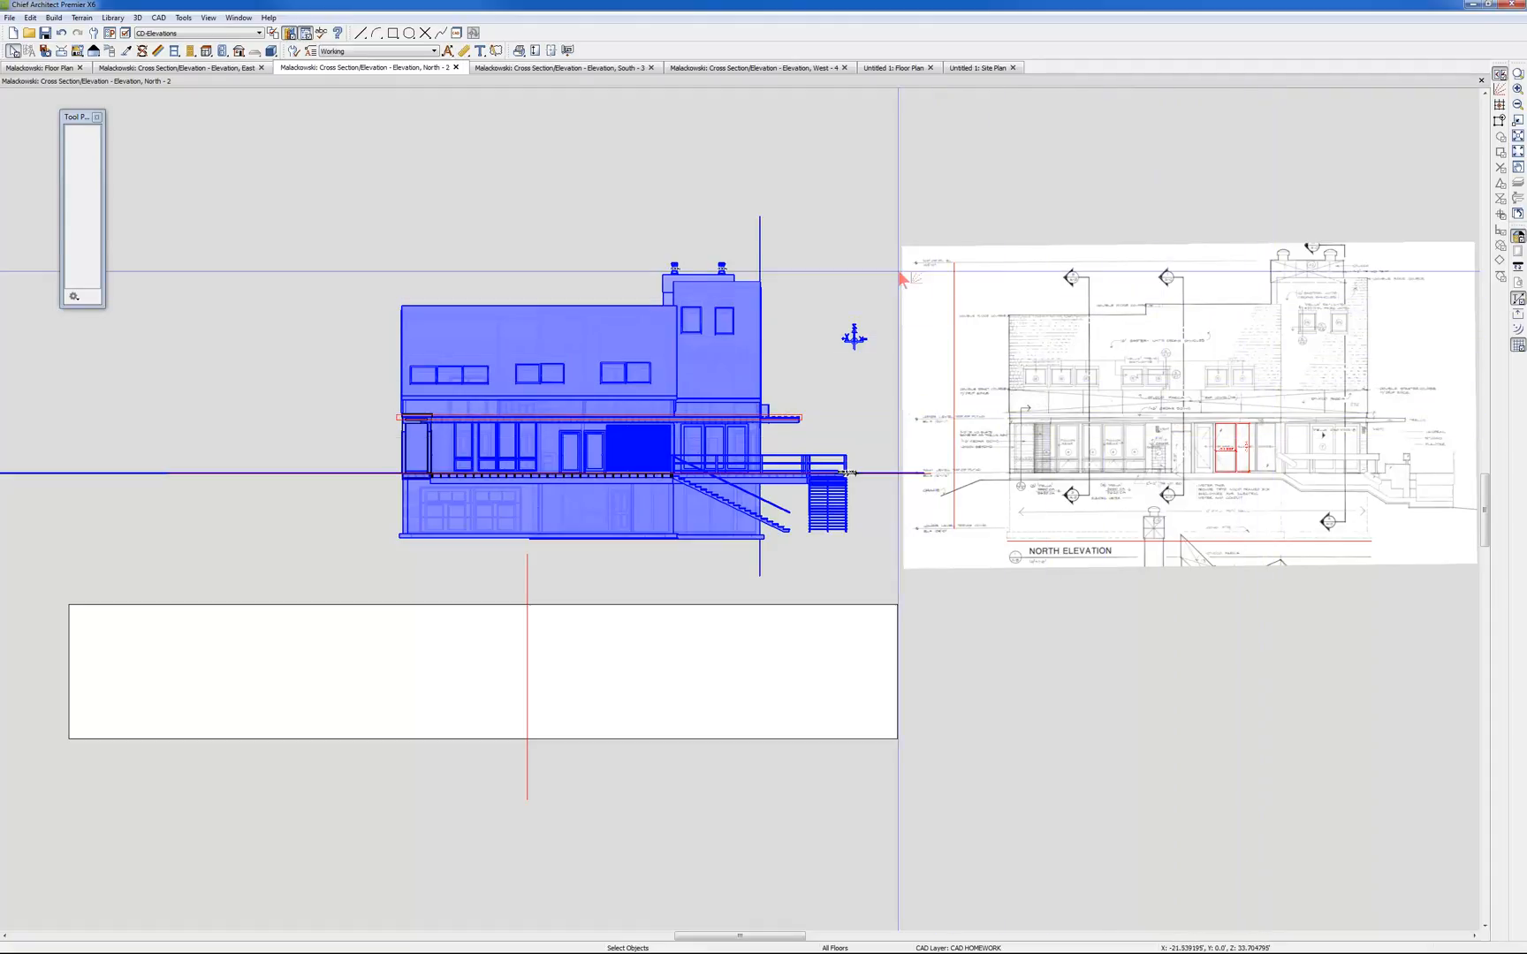
{"action": "left_click", "coordinate": [541, 71]}
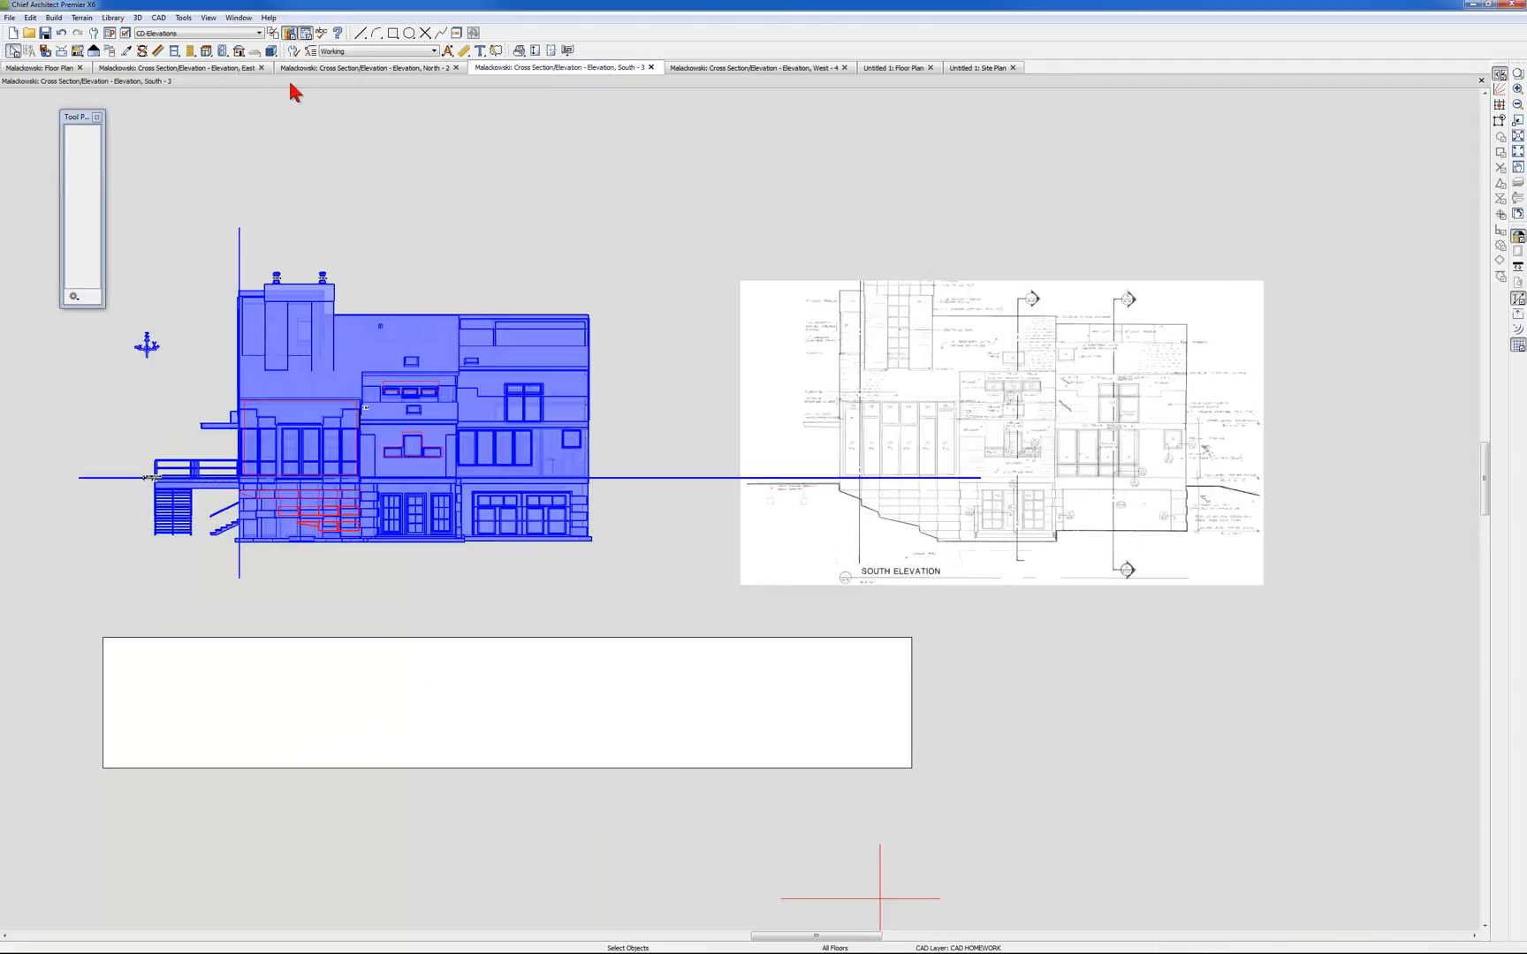
{"action": "left_click", "coordinate": [39, 68]}
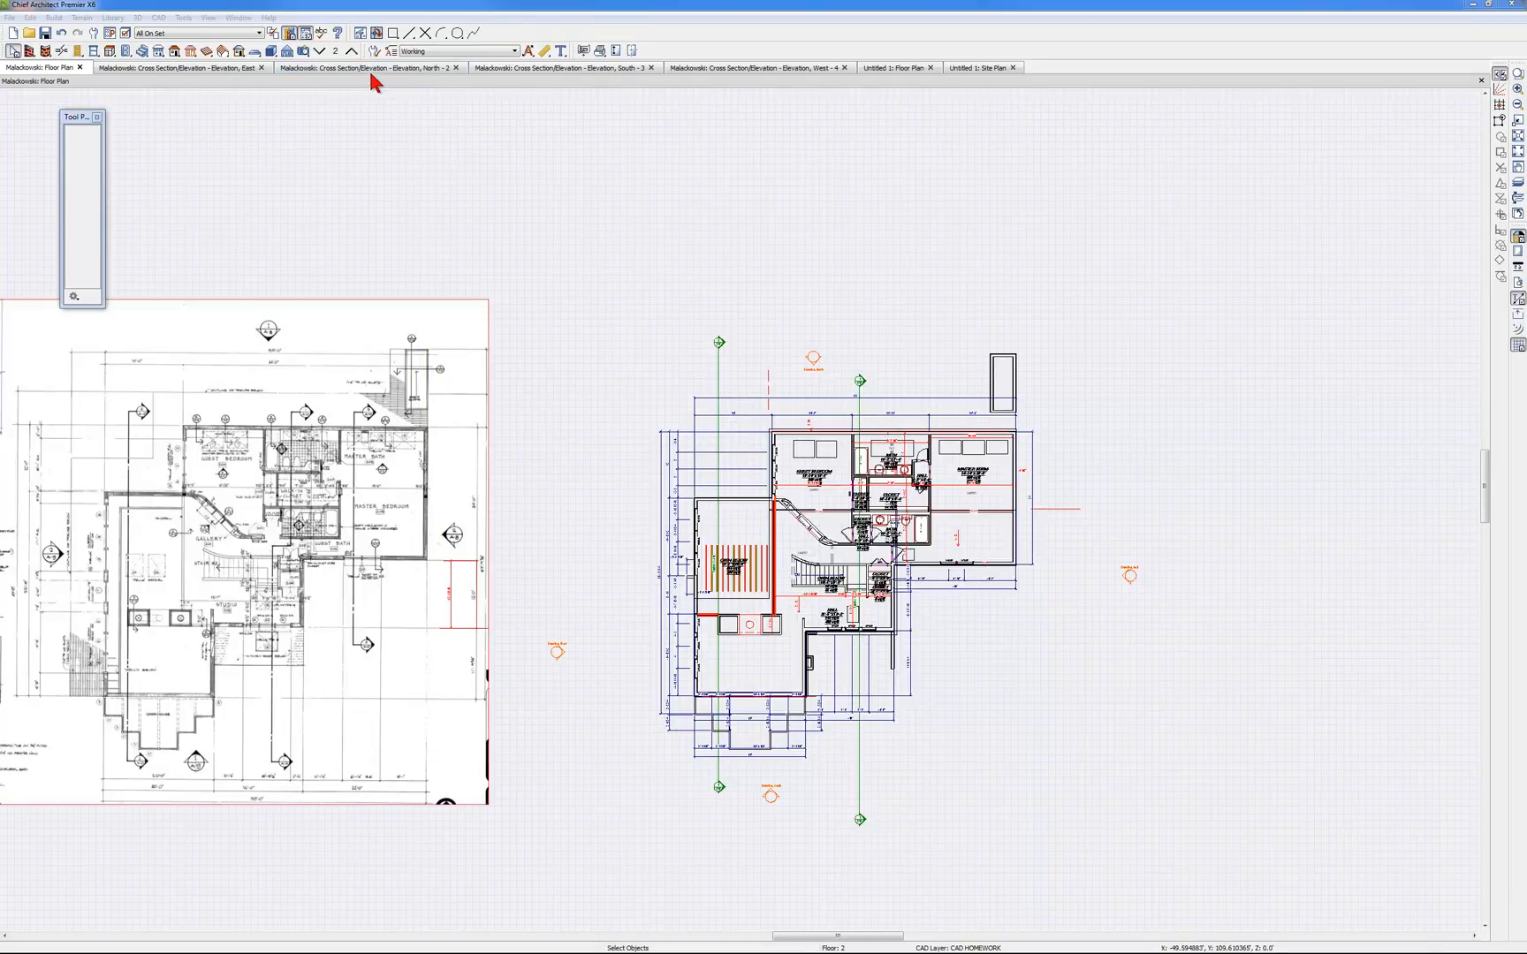
Create a full perspective overview of the house and orbit it to show the side with the deck and roof skylights
{"action": "left_click", "coordinate": [305, 51]}
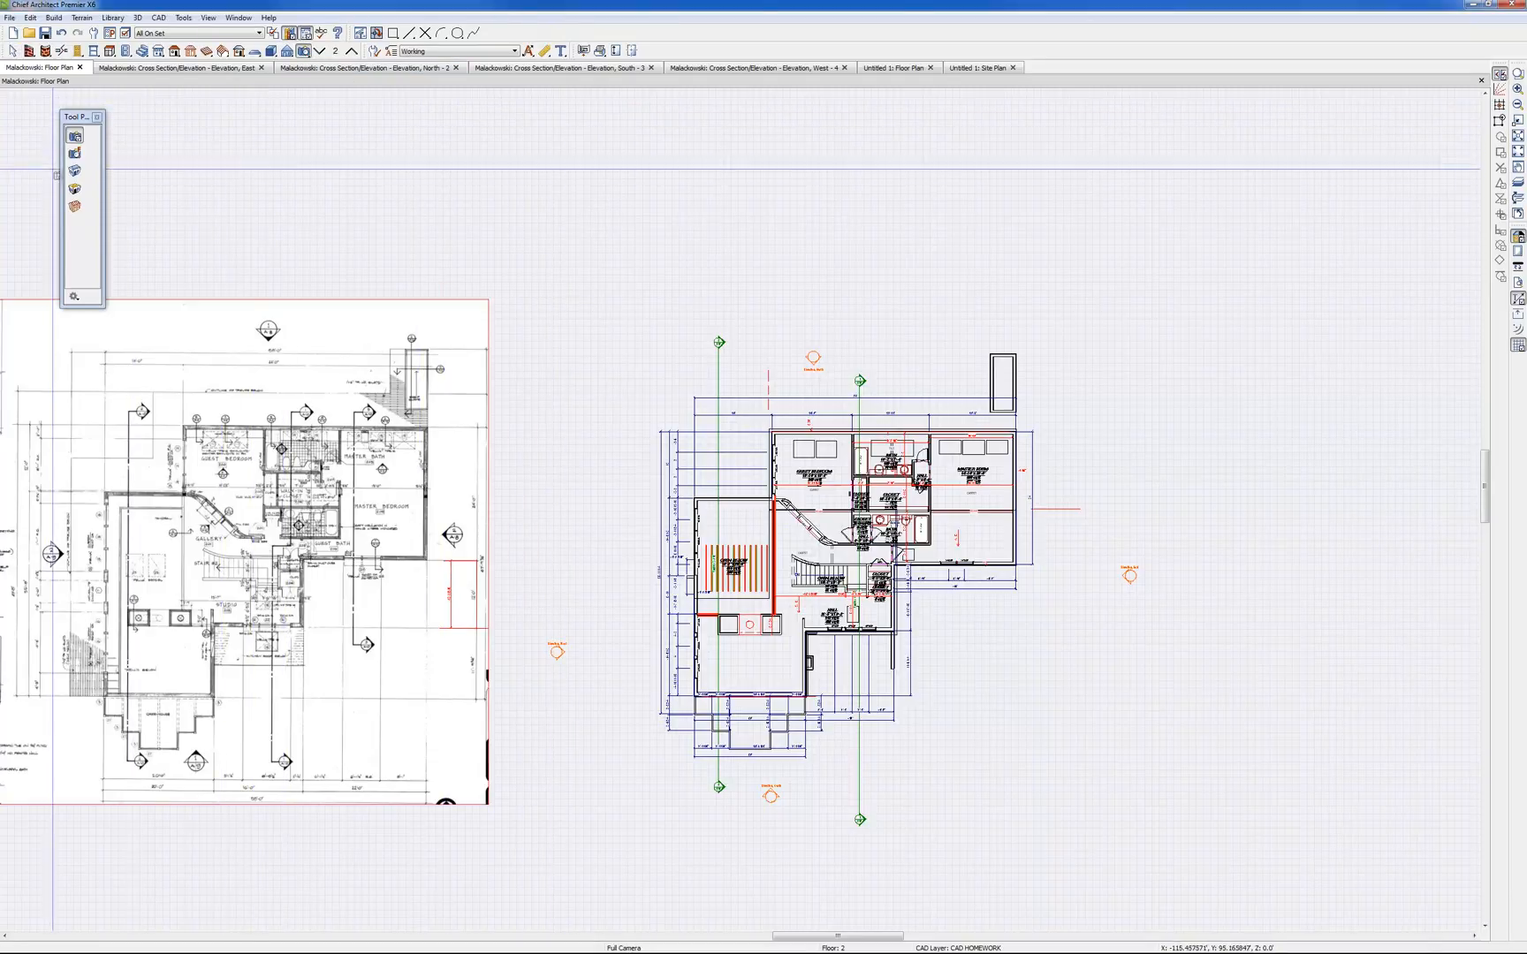
{"action": "left_click", "coordinate": [75, 182]}
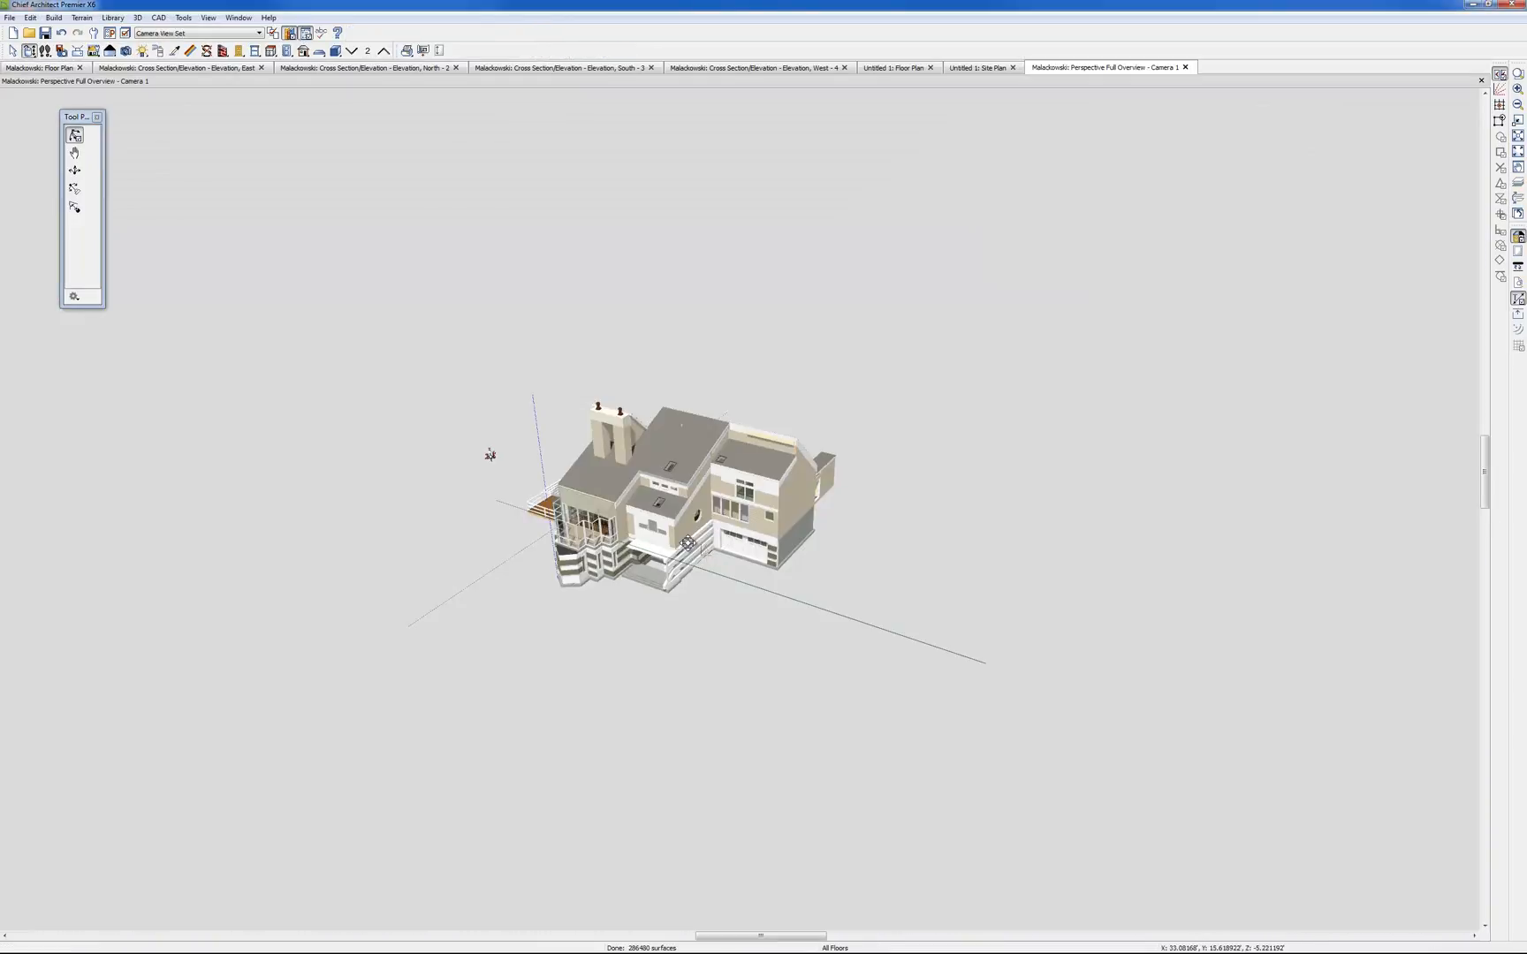
{"action": "left_click_drag", "start_coordinate": [688, 542], "coordinate": [512, 286]}
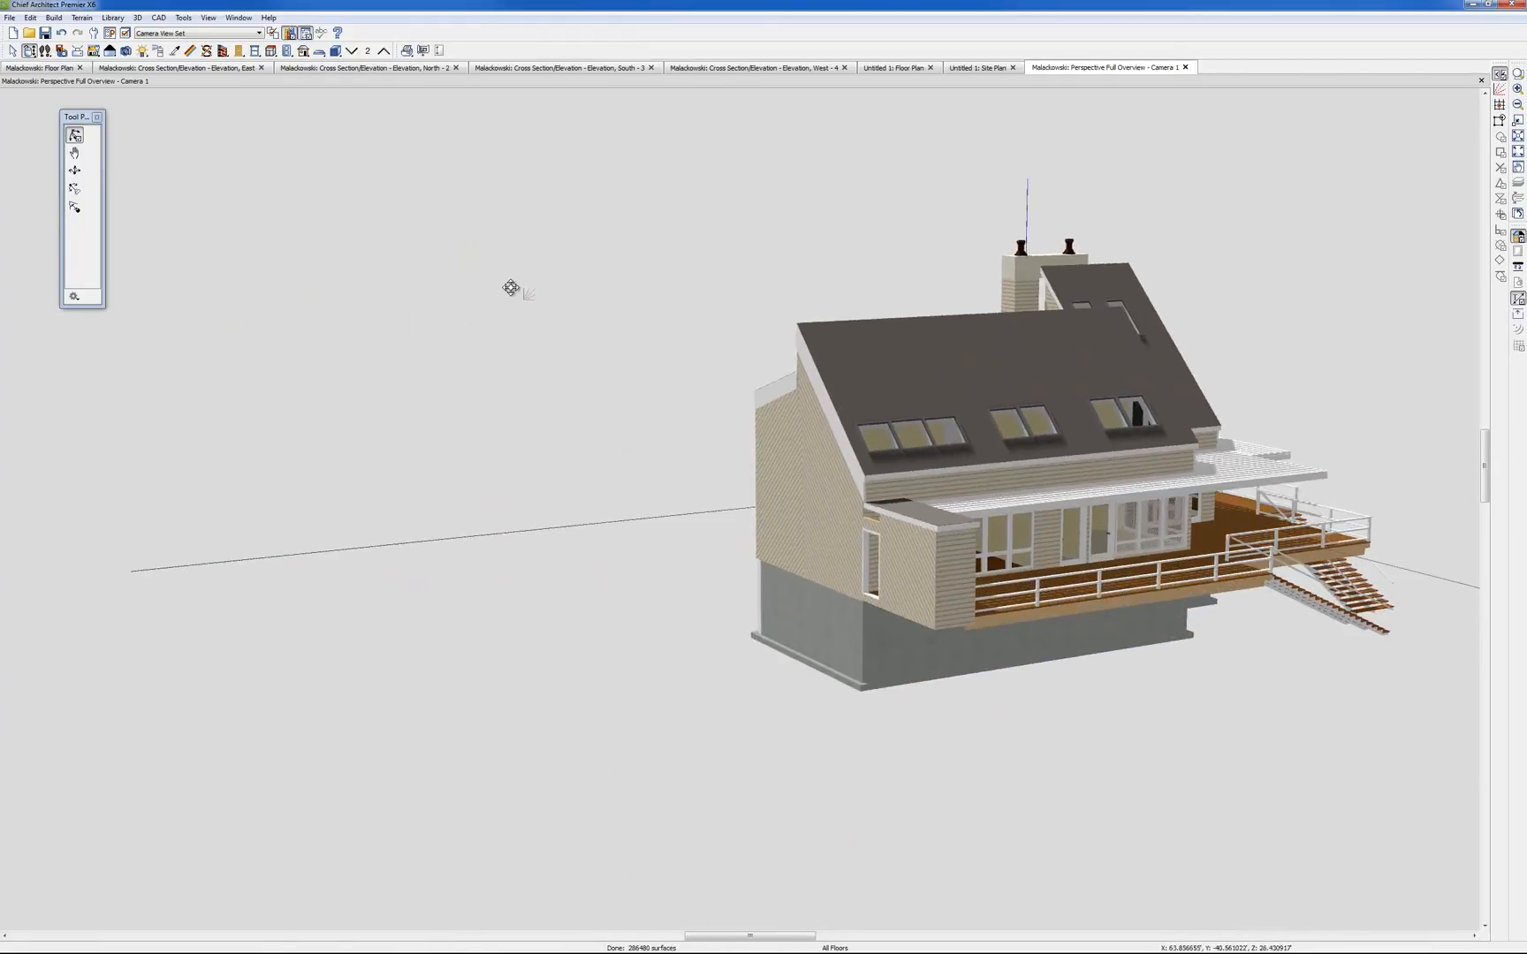
Render the overview in the transparent blue Glass House style and orbit to the corner with the two exterior deck stairs
{"action": "left_click", "coordinate": [111, 51]}
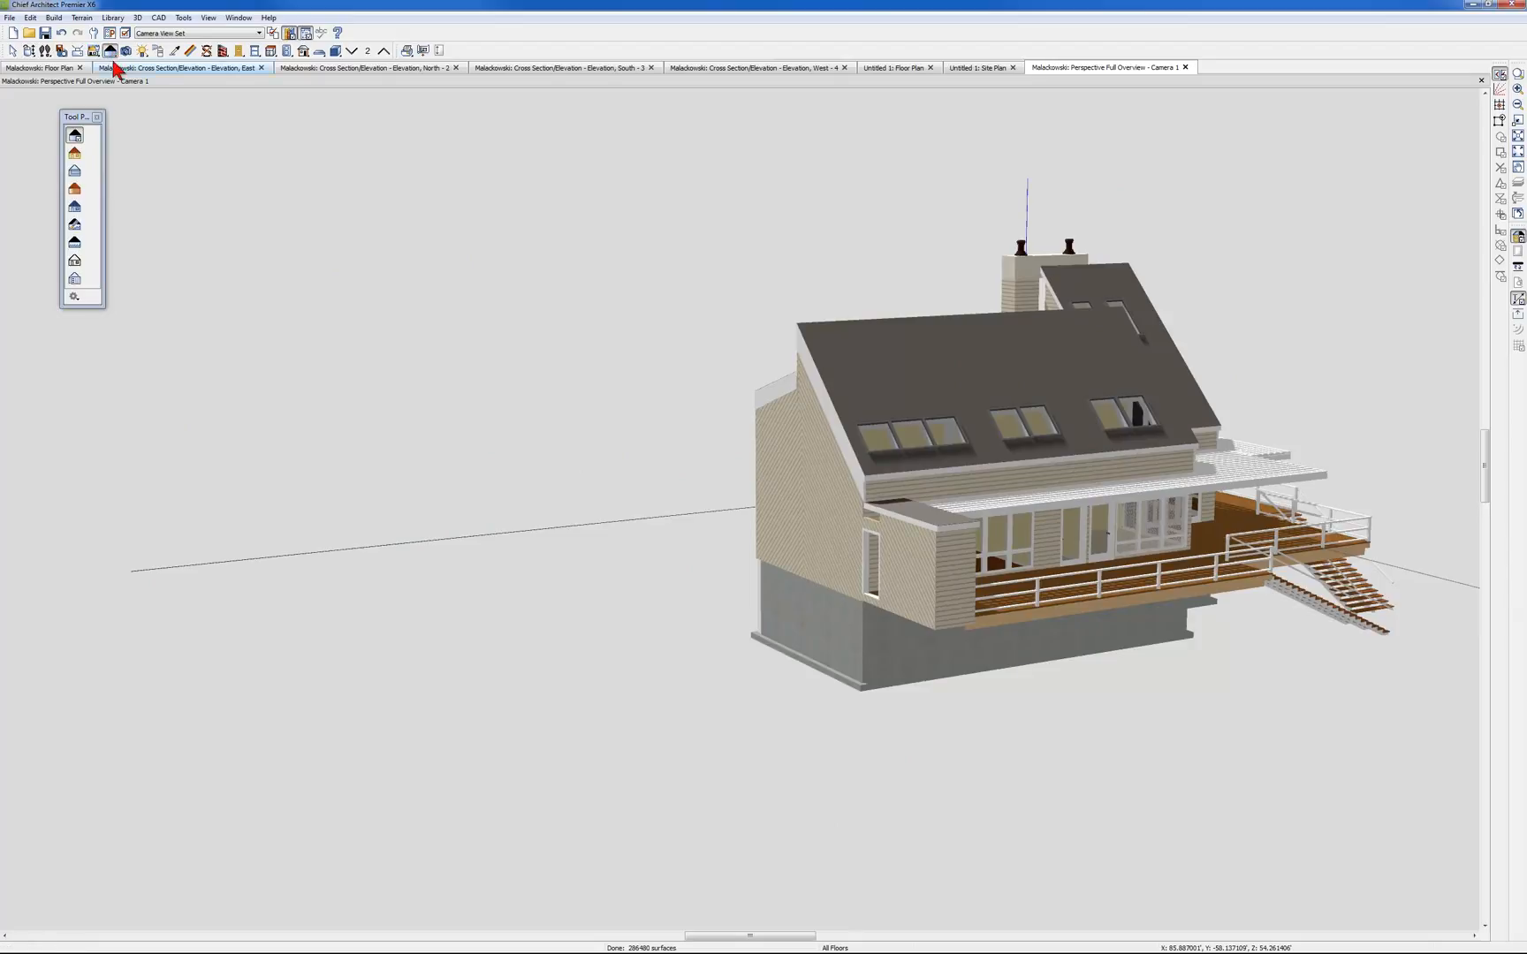
{"action": "left_click", "coordinate": [75, 171]}
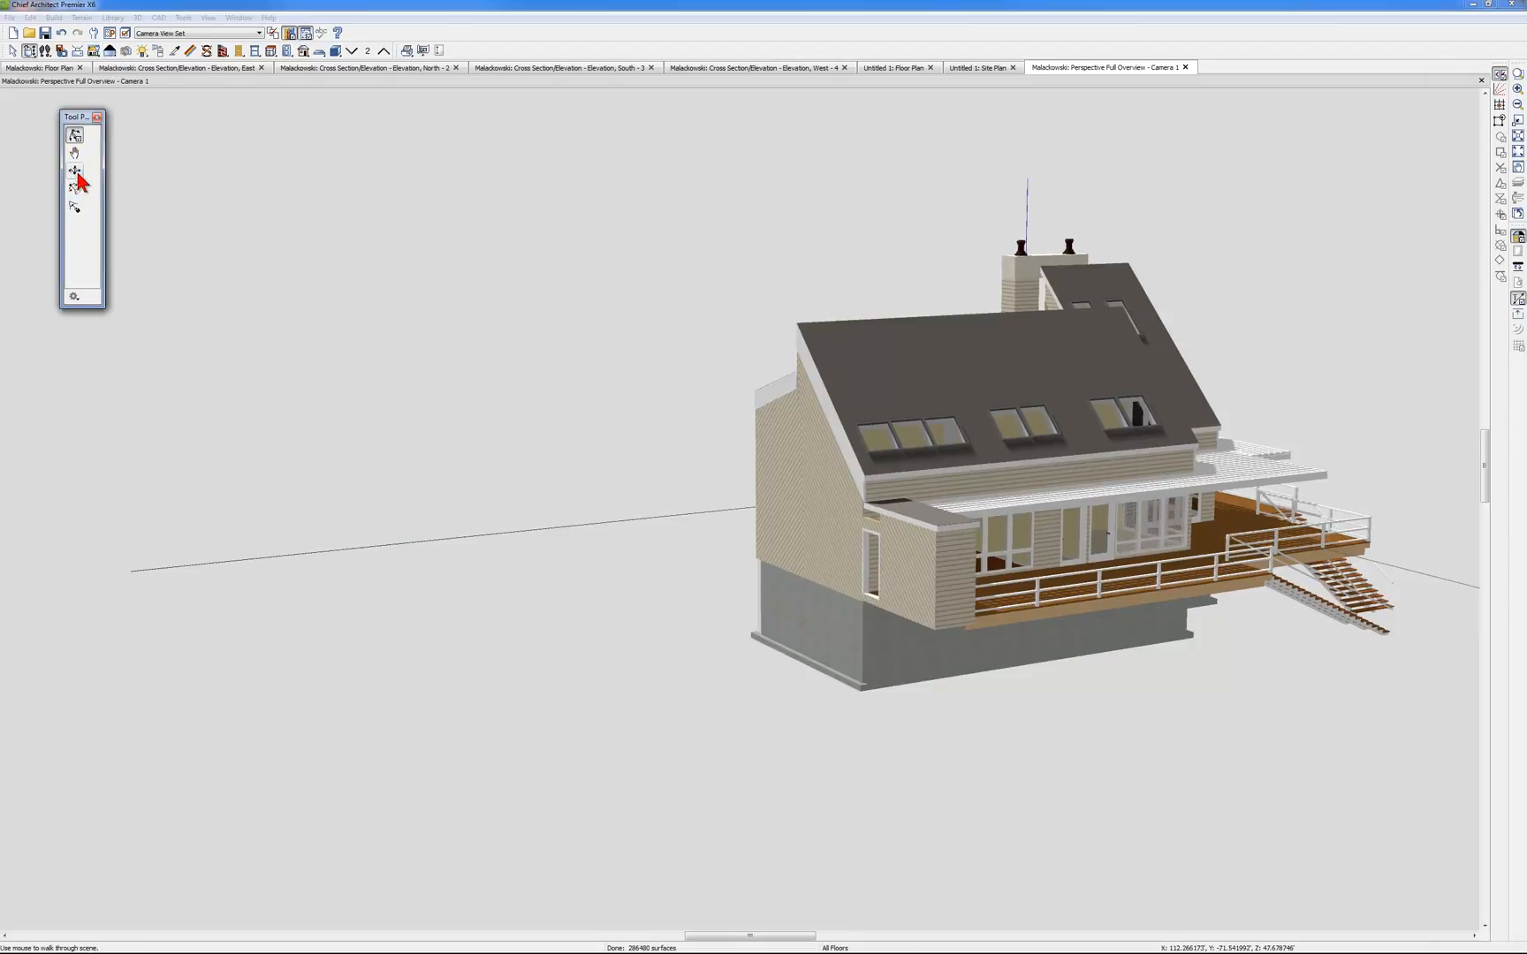
{"action": "left_click_drag", "start_coordinate": [925, 457], "coordinate": [756, 455]}
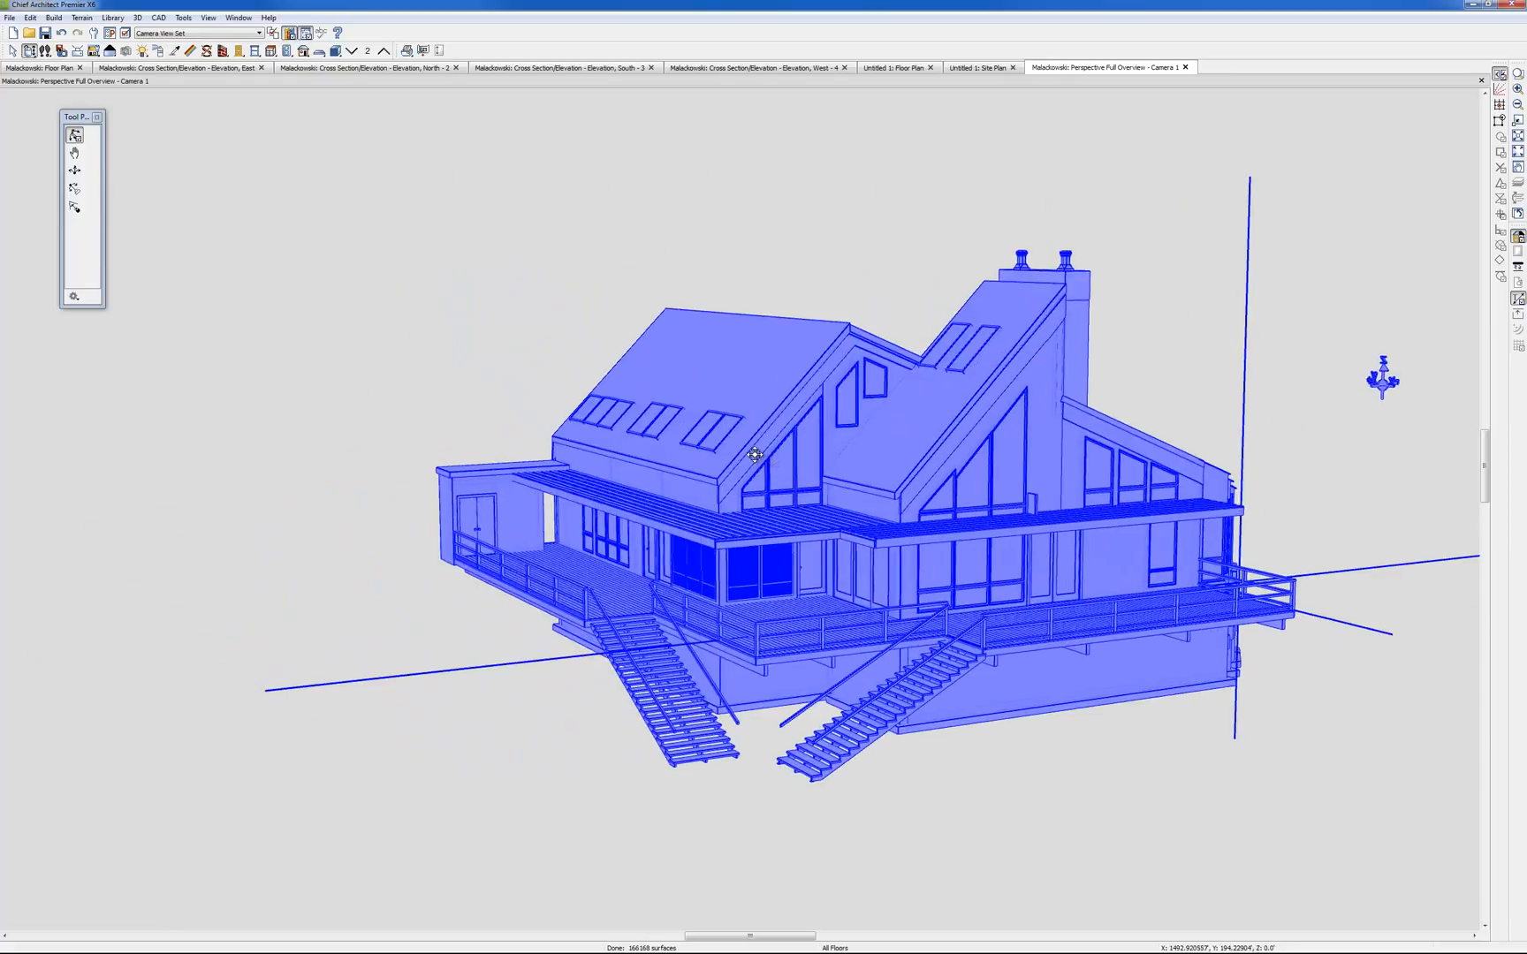